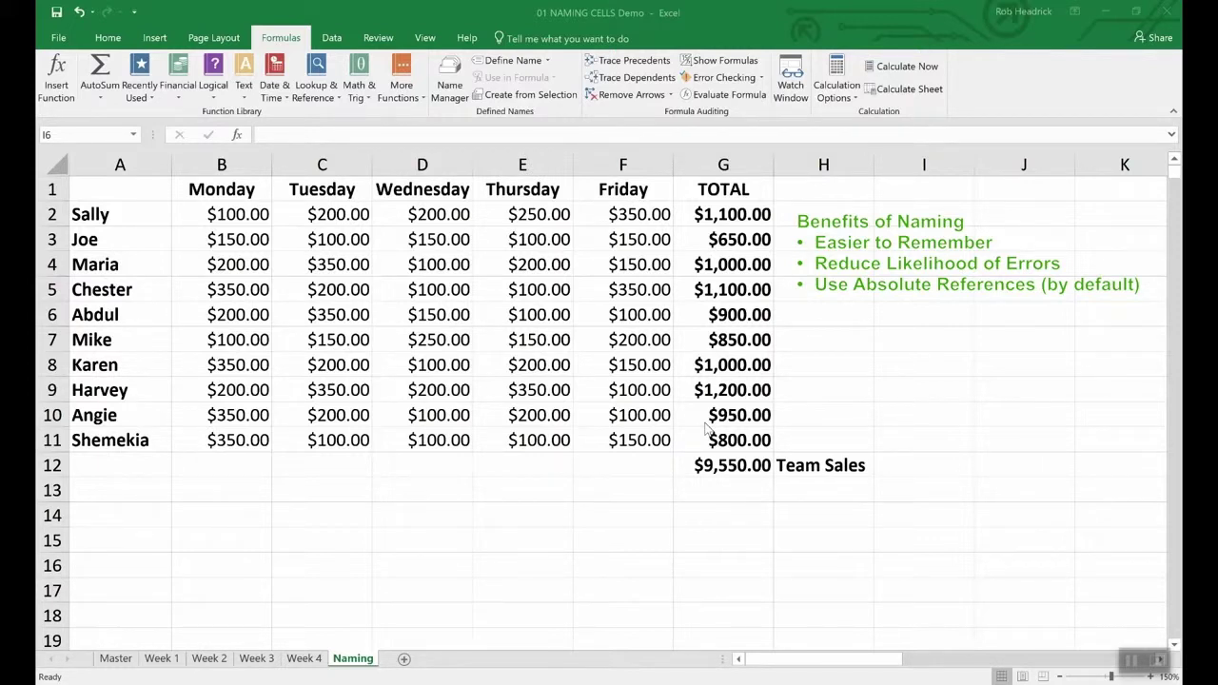
- Define the name Team_Sales for cell G12, the $9,550.00 team total
click(733, 466)
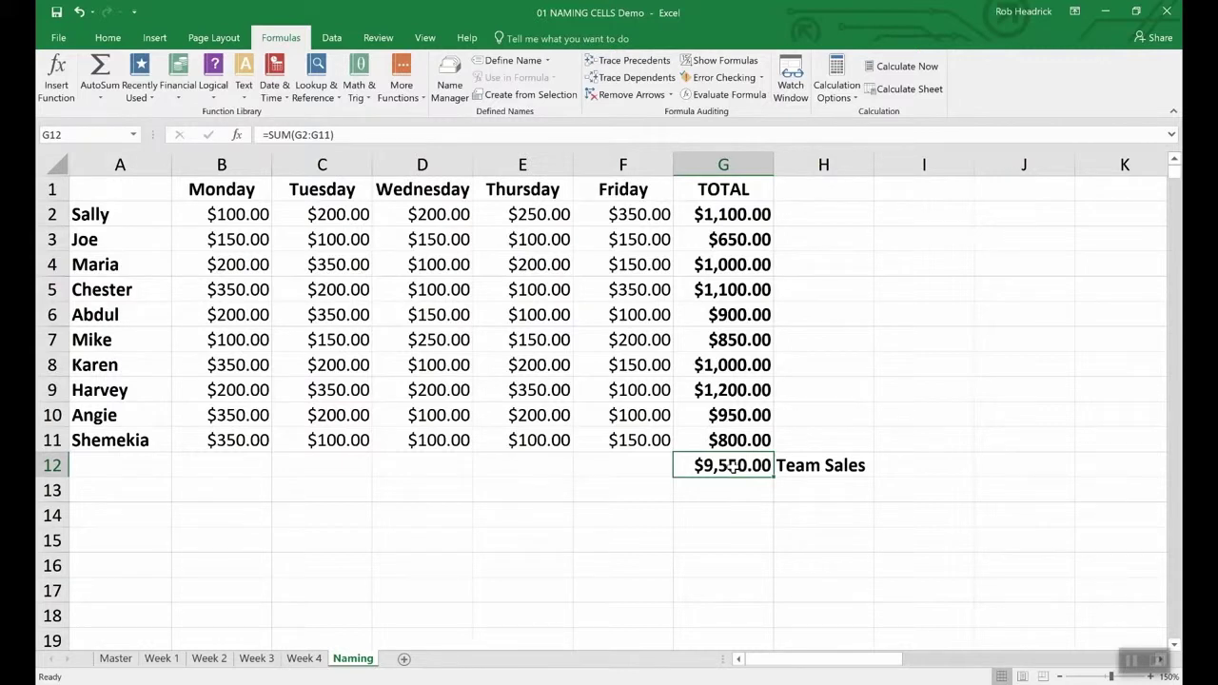
right_click(732, 466)
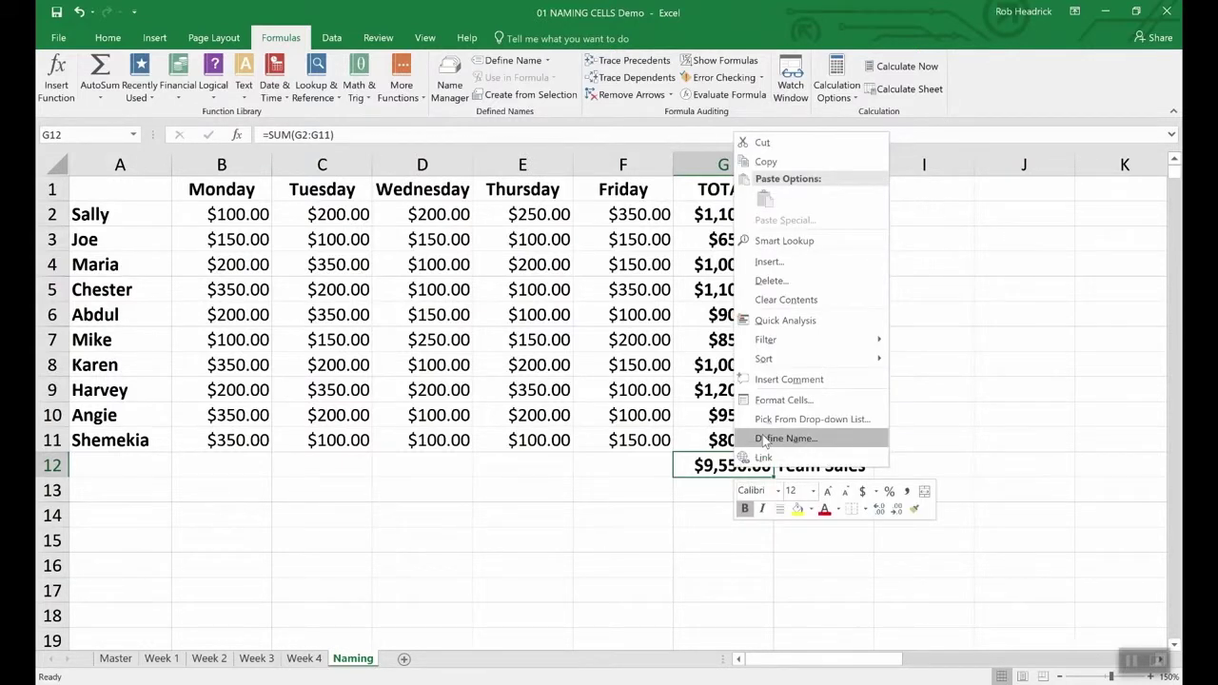
click(765, 440)
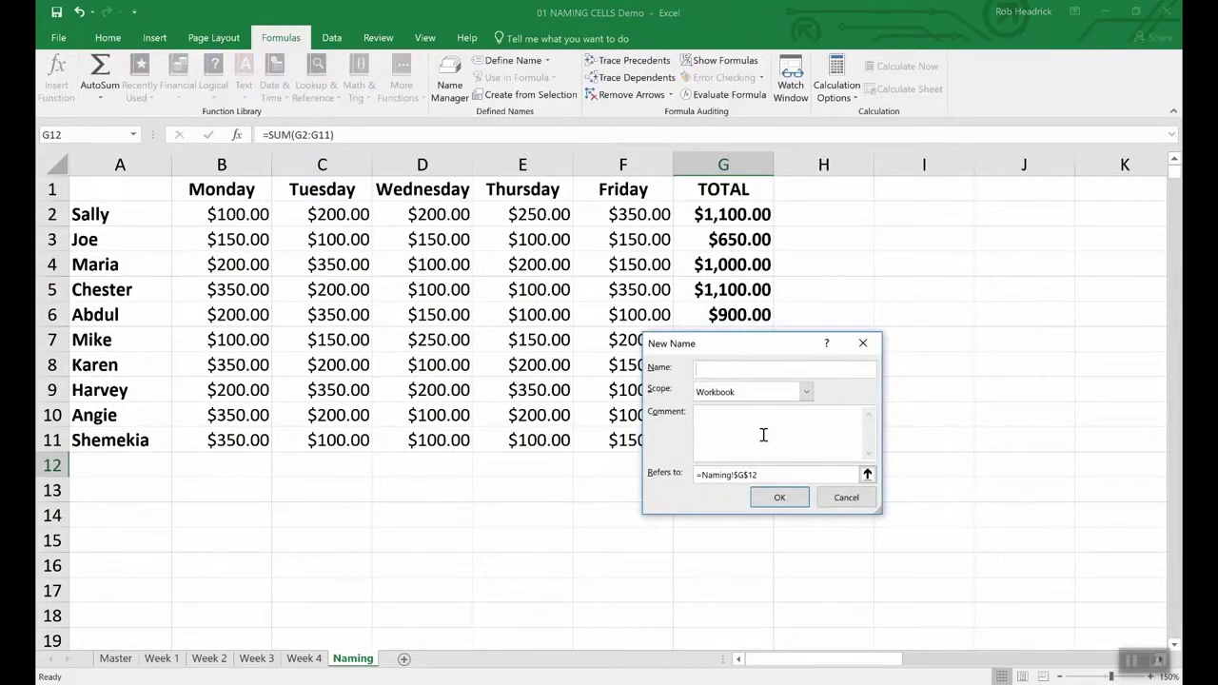
text(Team_Sales)
click(802, 502)
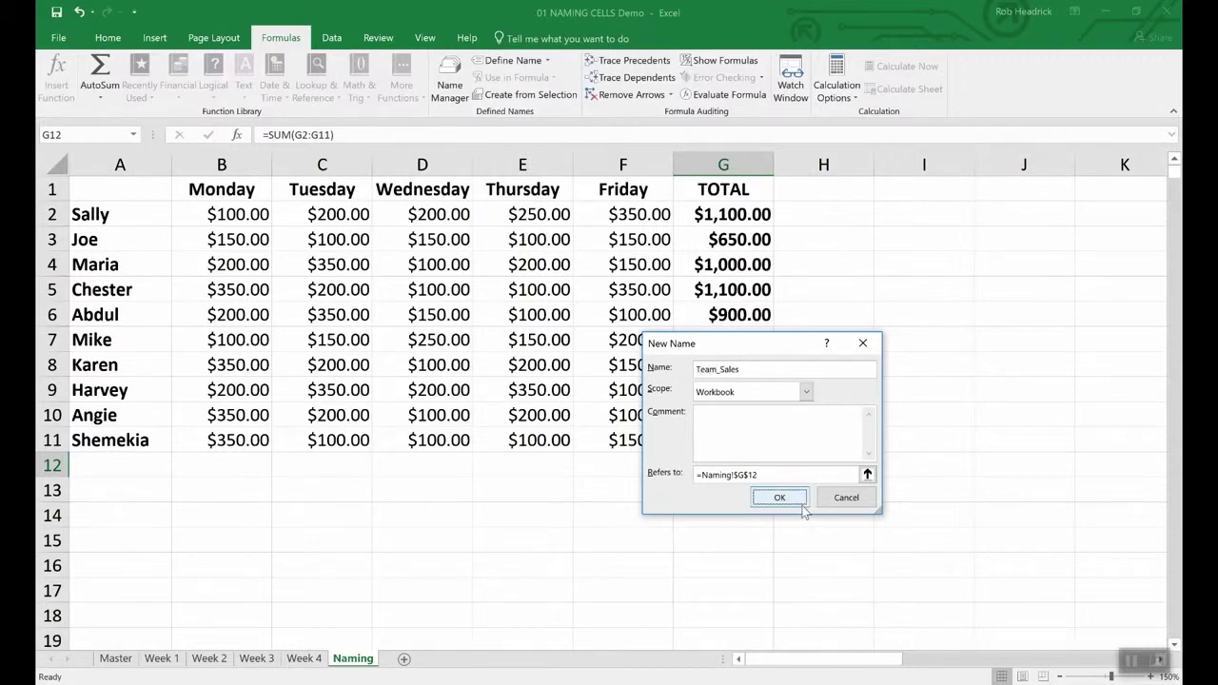
click(106, 136)
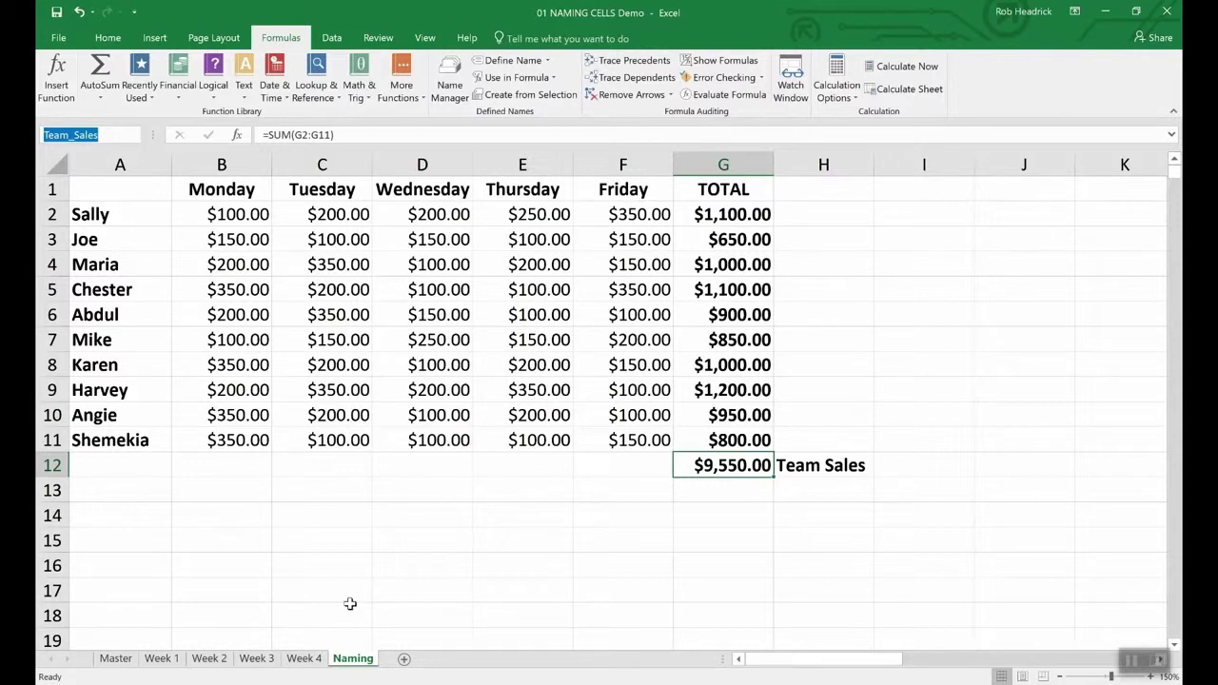
- Name the rep totals range G2:G11 Rep_Sales using the Name Box
click(739, 214)
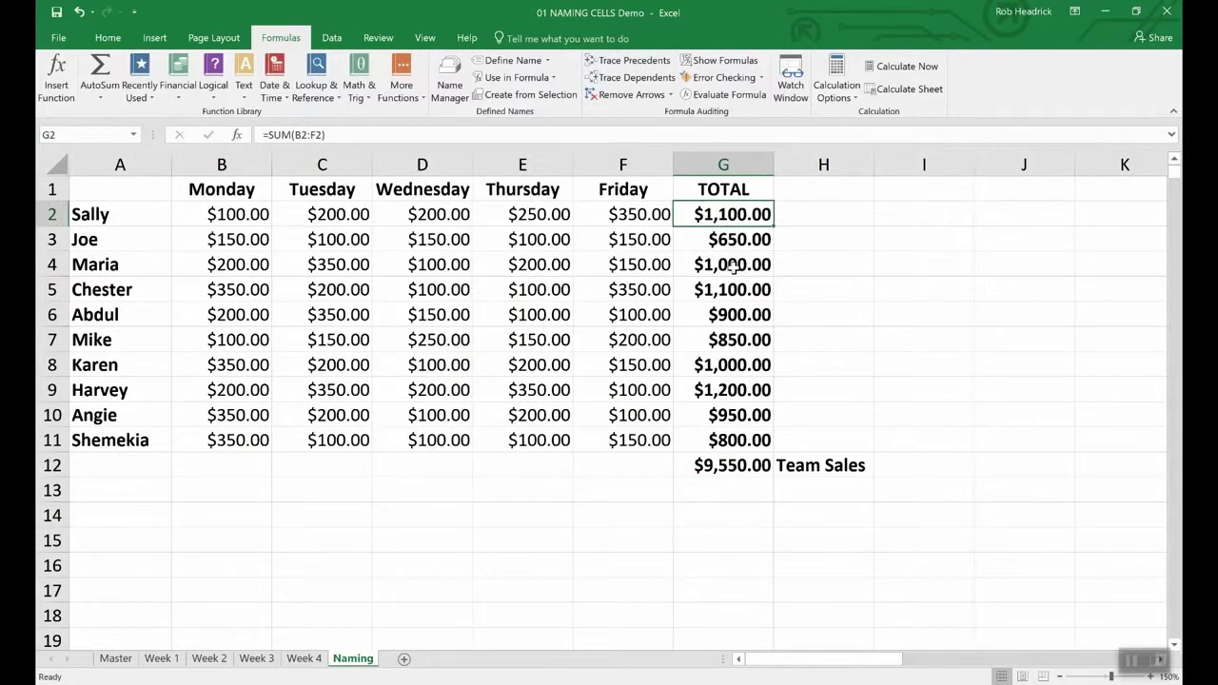
click(812, 267)
drag(723, 214, 701, 436)
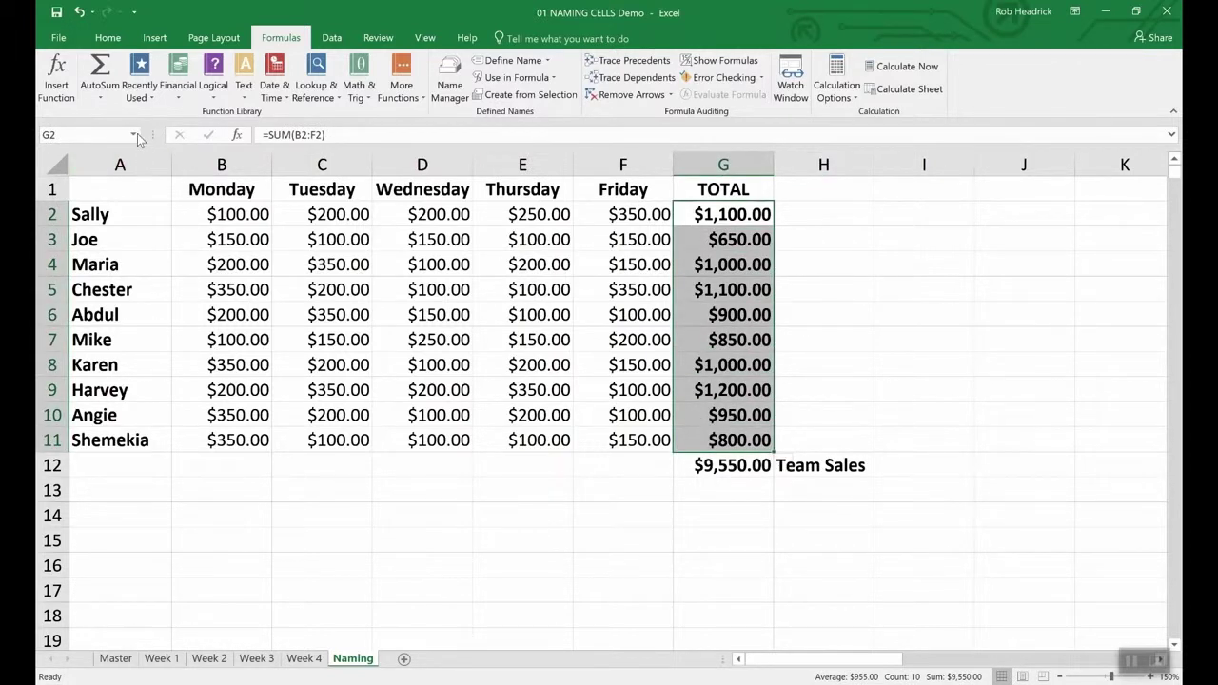
click(94, 133)
text(Rep_Sales)
key(Return)
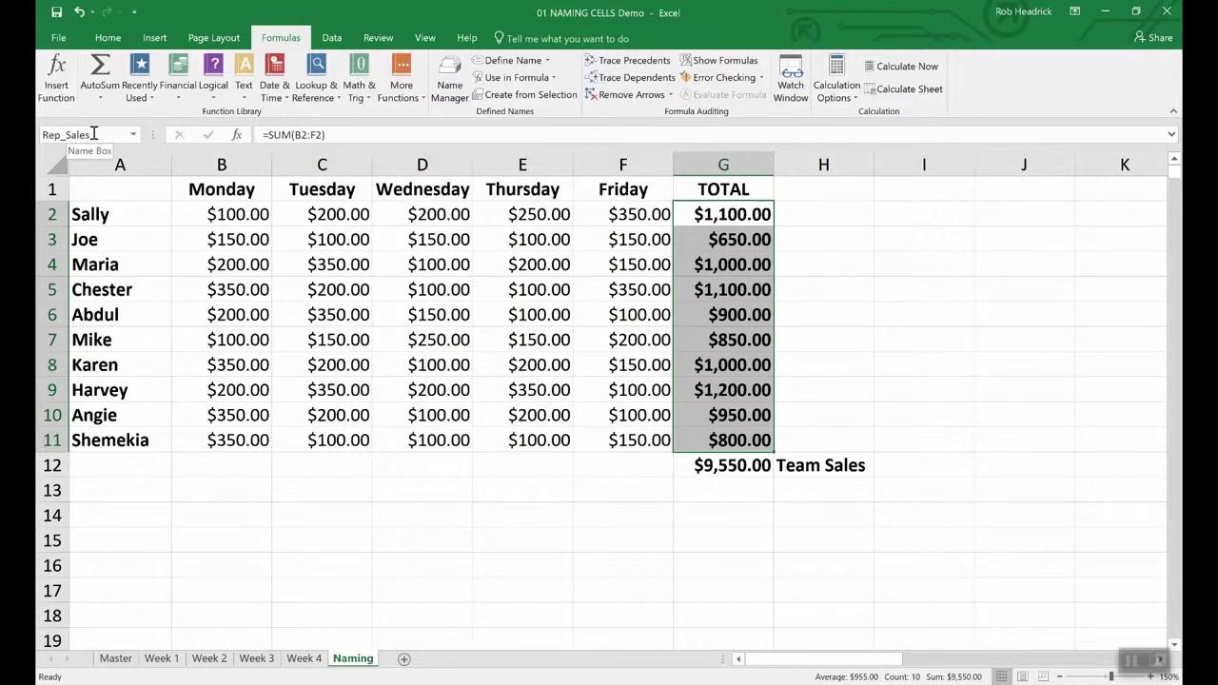
click(720, 493)
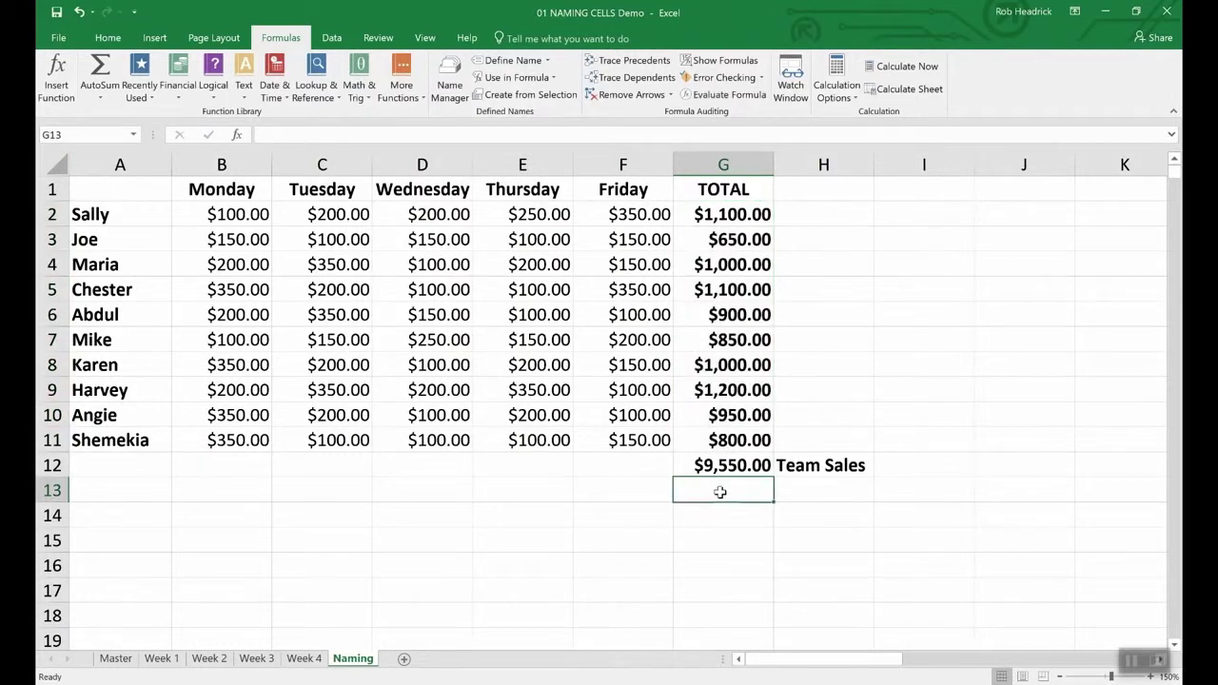
- Enter =SUM(Rep_Sales) in G13, giving $9,550.00
text(=)
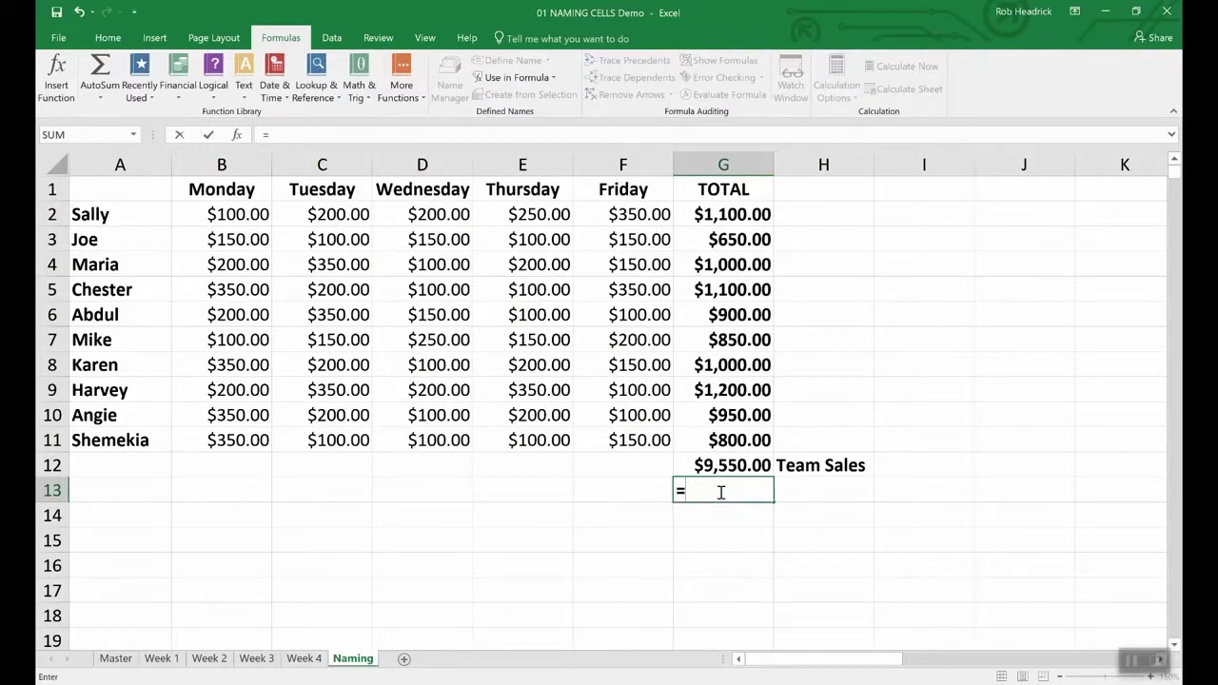
text(()
key(Left)
text(Sum)
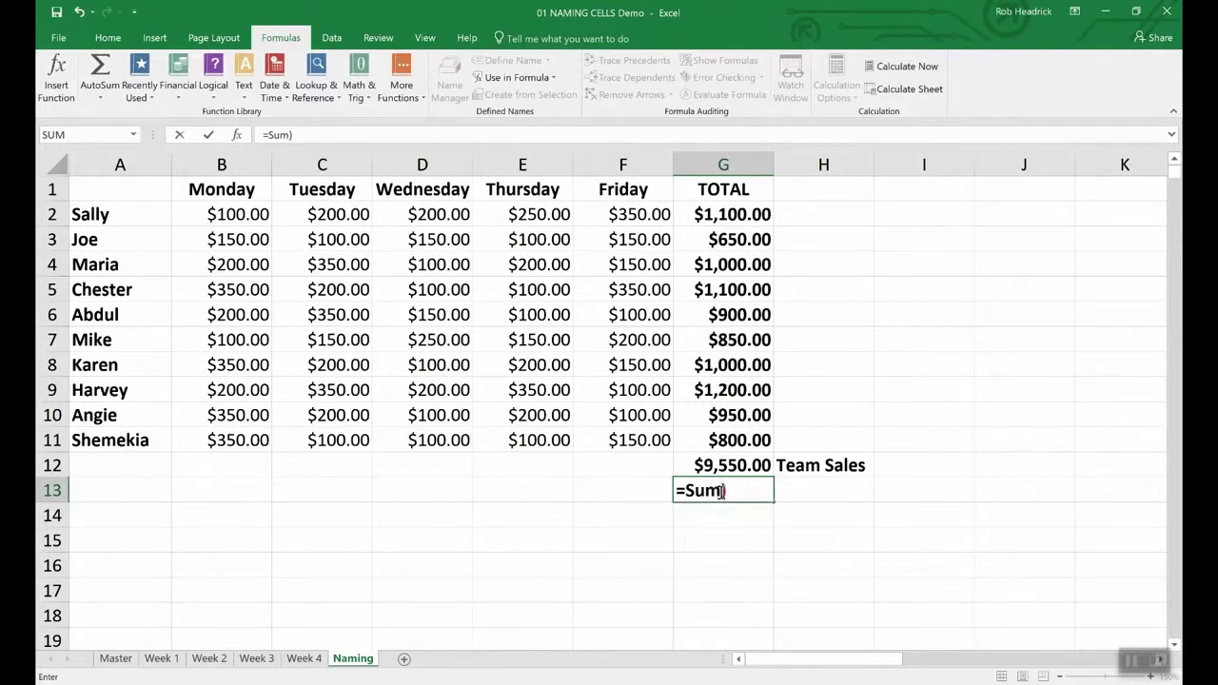
key(Right)
text(R)
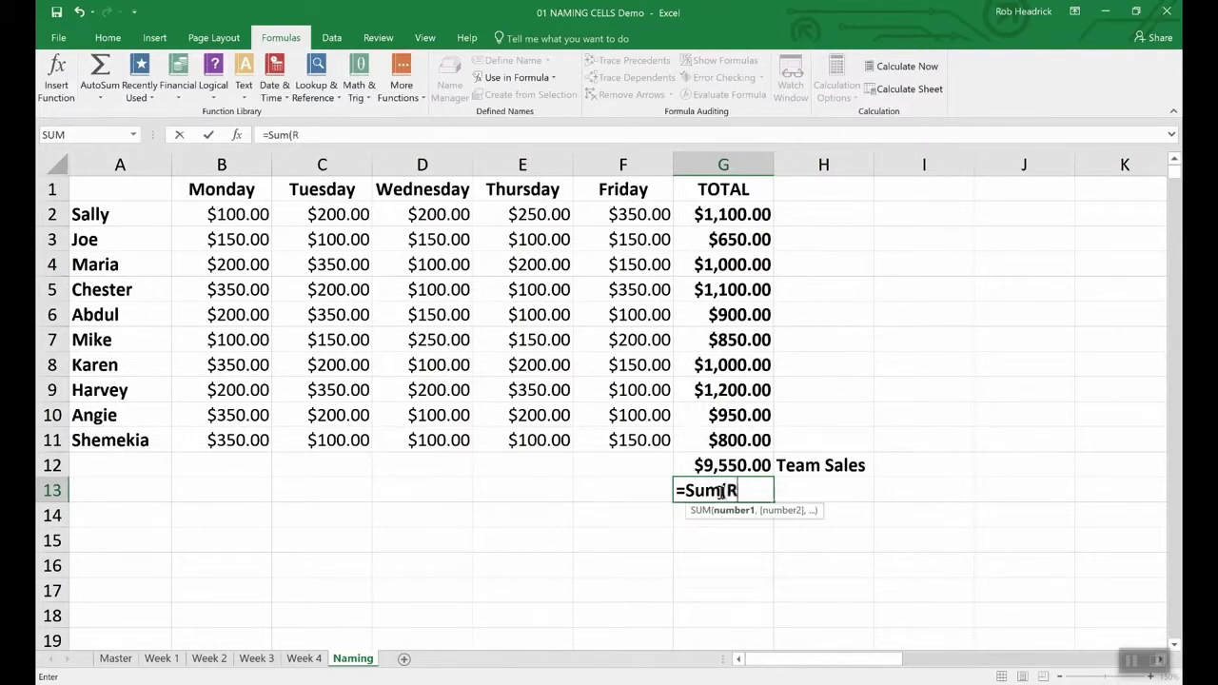
text(ep)
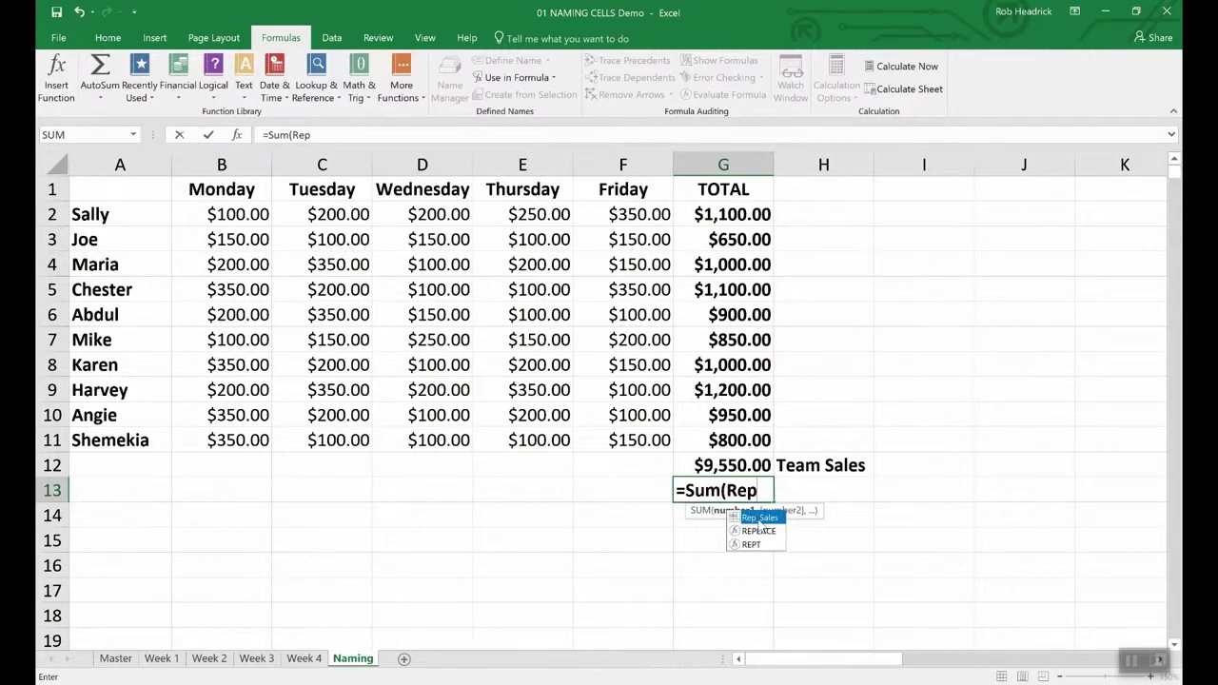
double_click(758, 519)
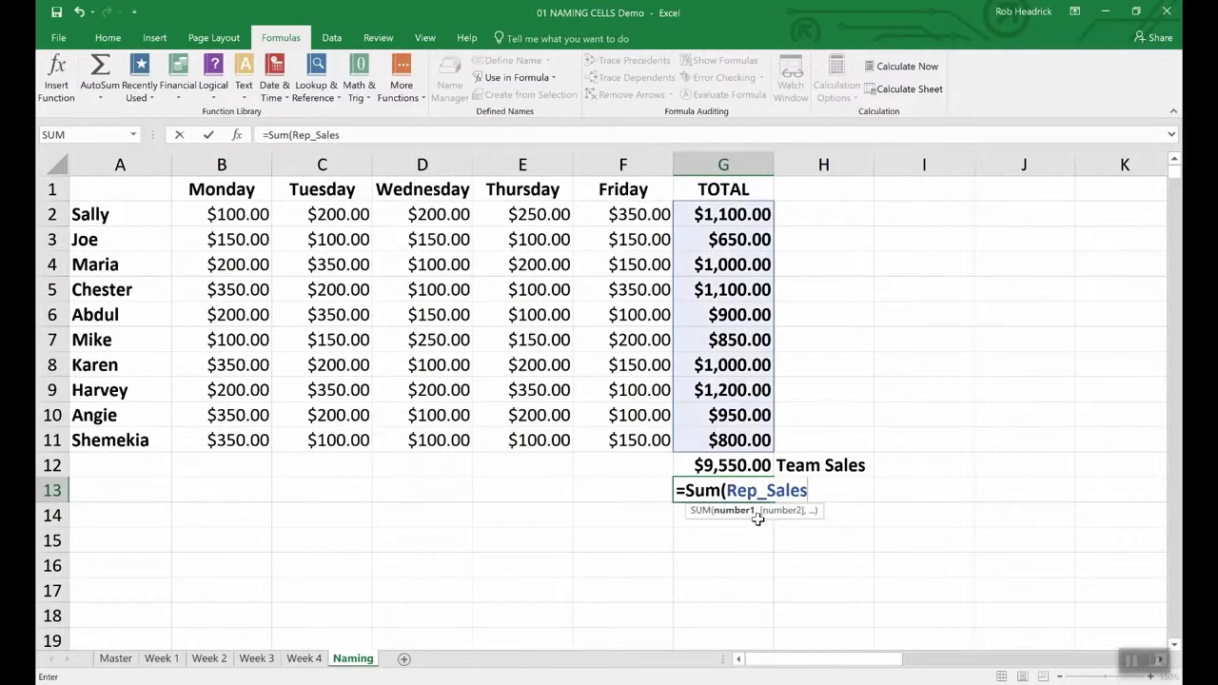
key(Return)
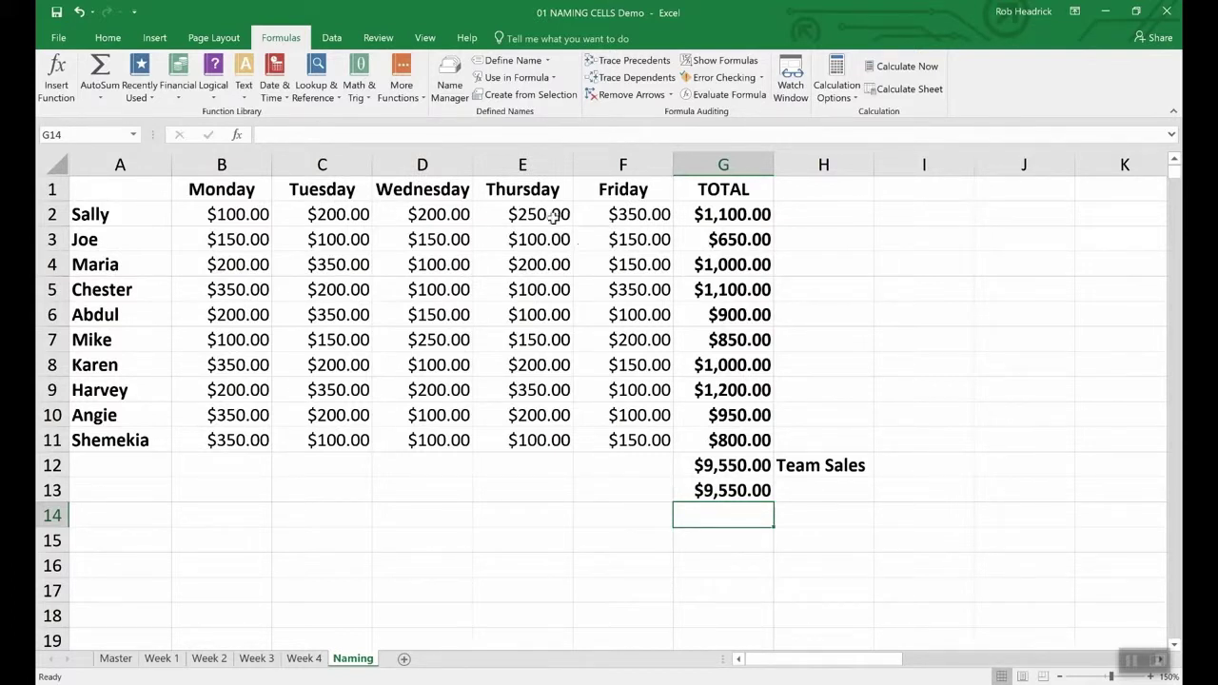
- Open the Name Manager to review the workbook's defined names
click(450, 84)
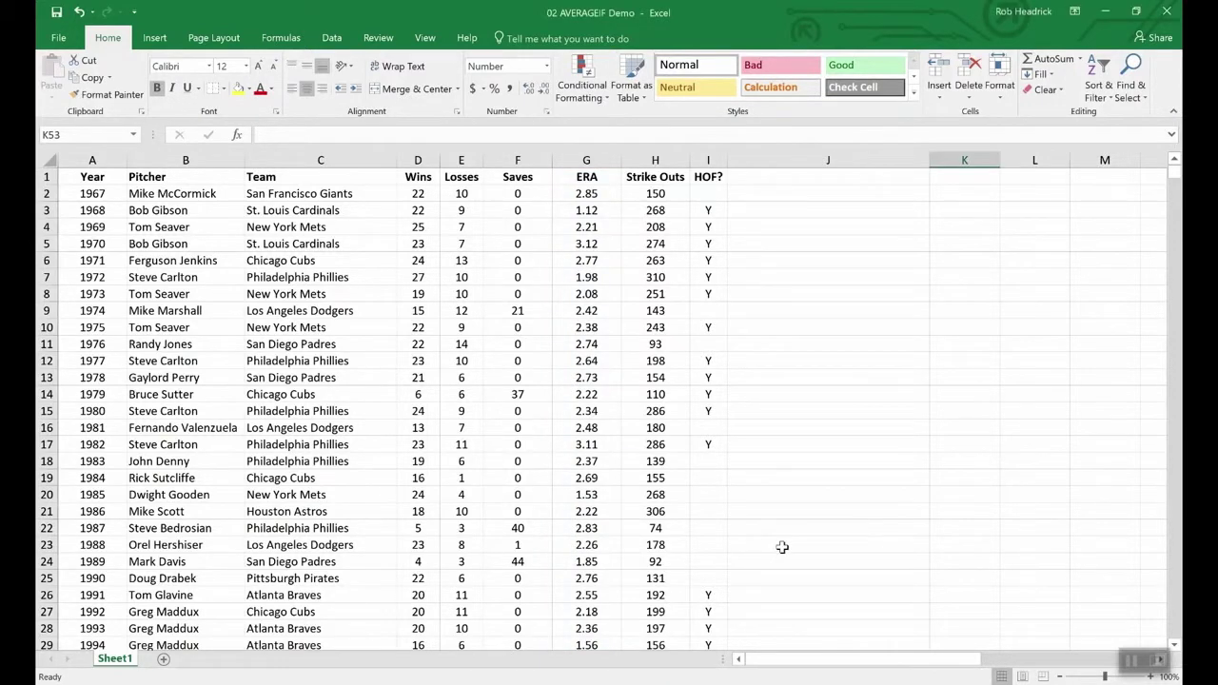
- Enter =AVERAGEIF(wins,">19",era) in K53 to average the ERA of 20+ game winners
scroll(775, 544, down, 20)
scroll(780, 544, up, 12)
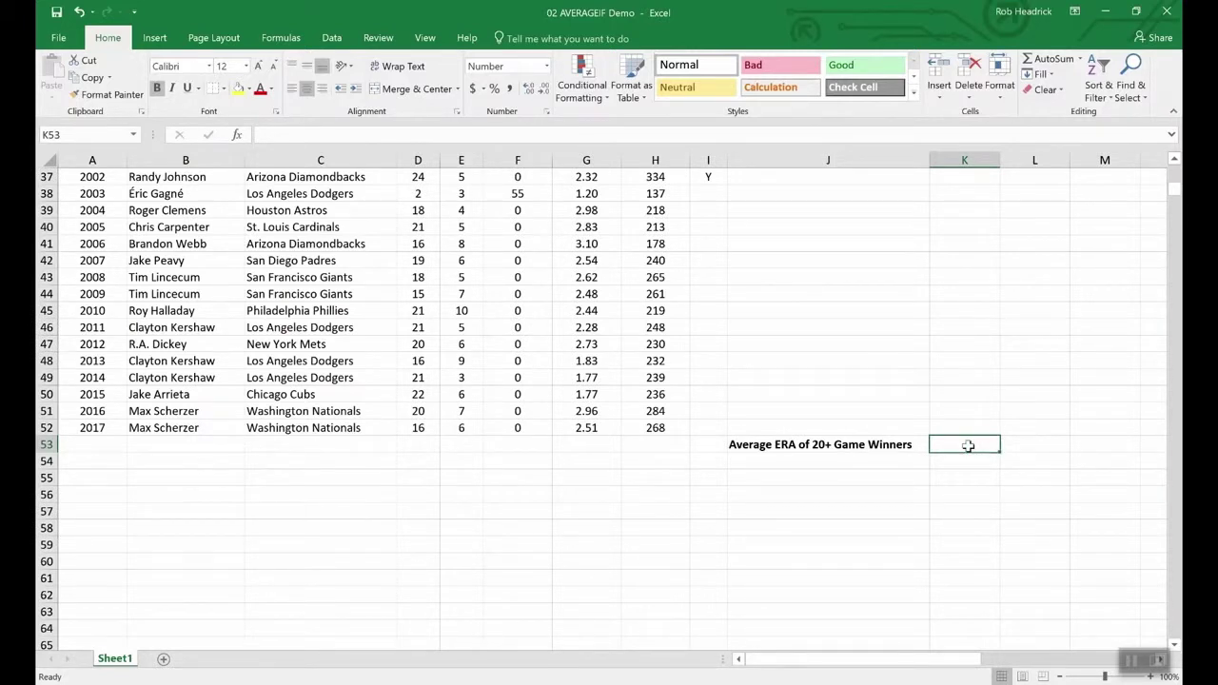
text(=ave)
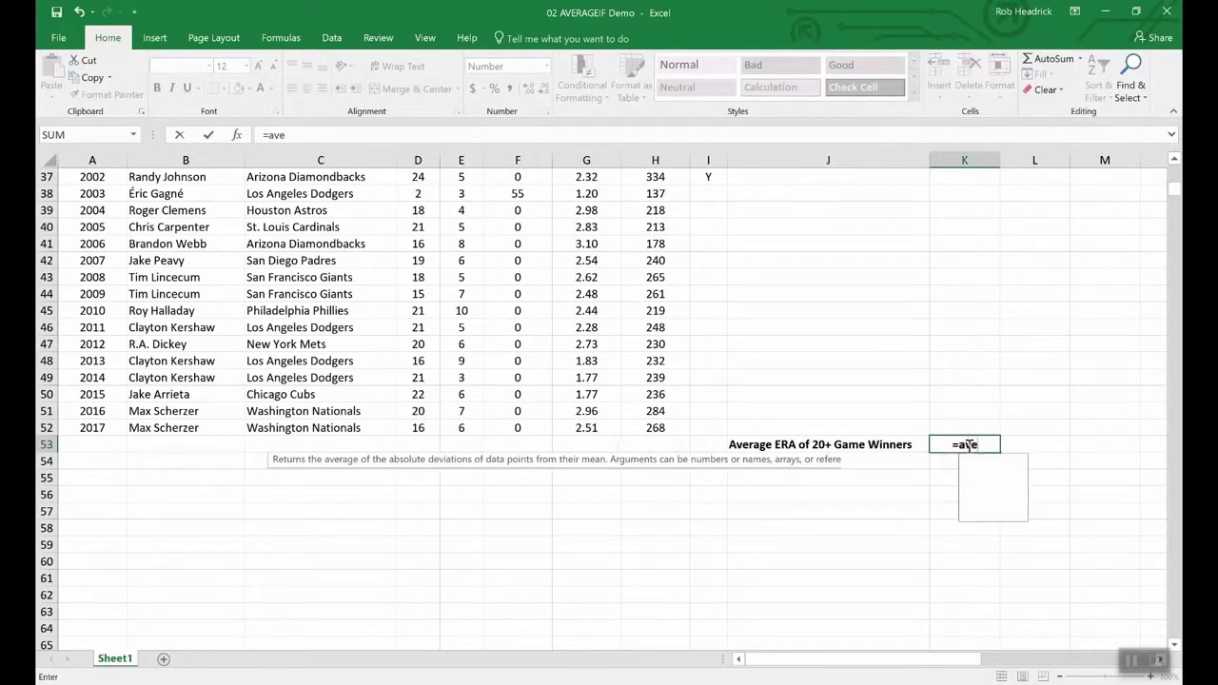
text(rageif)
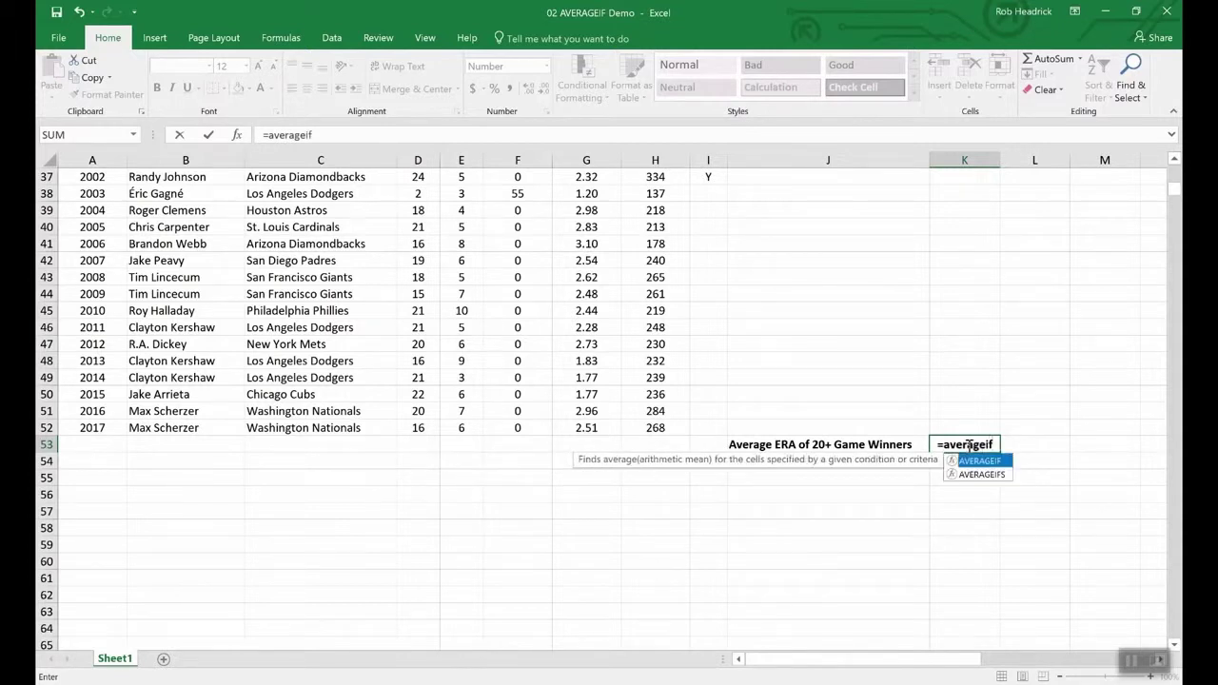
text(()
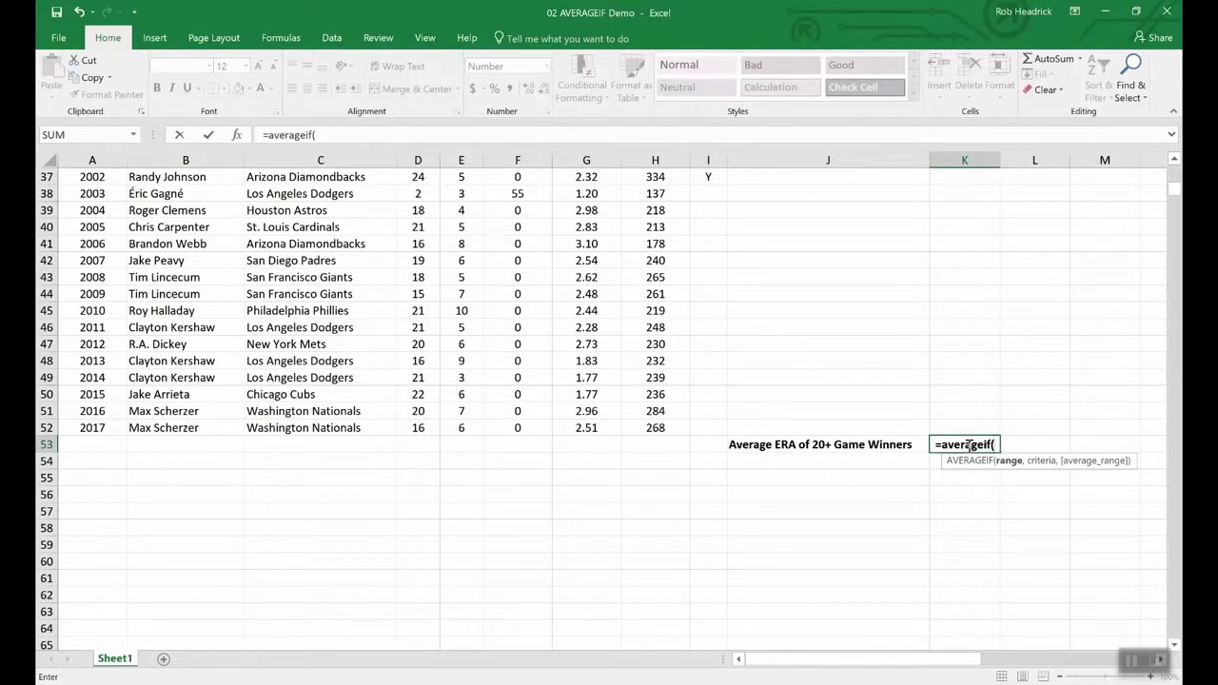
text(wins,)
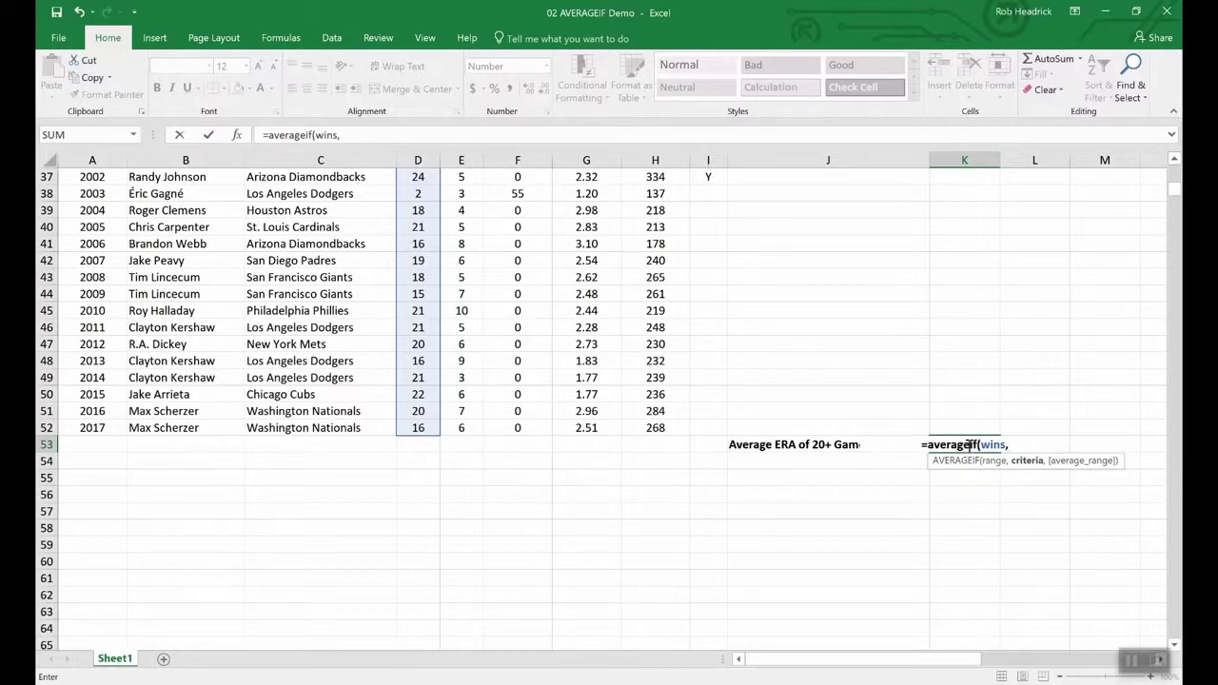
text(">)
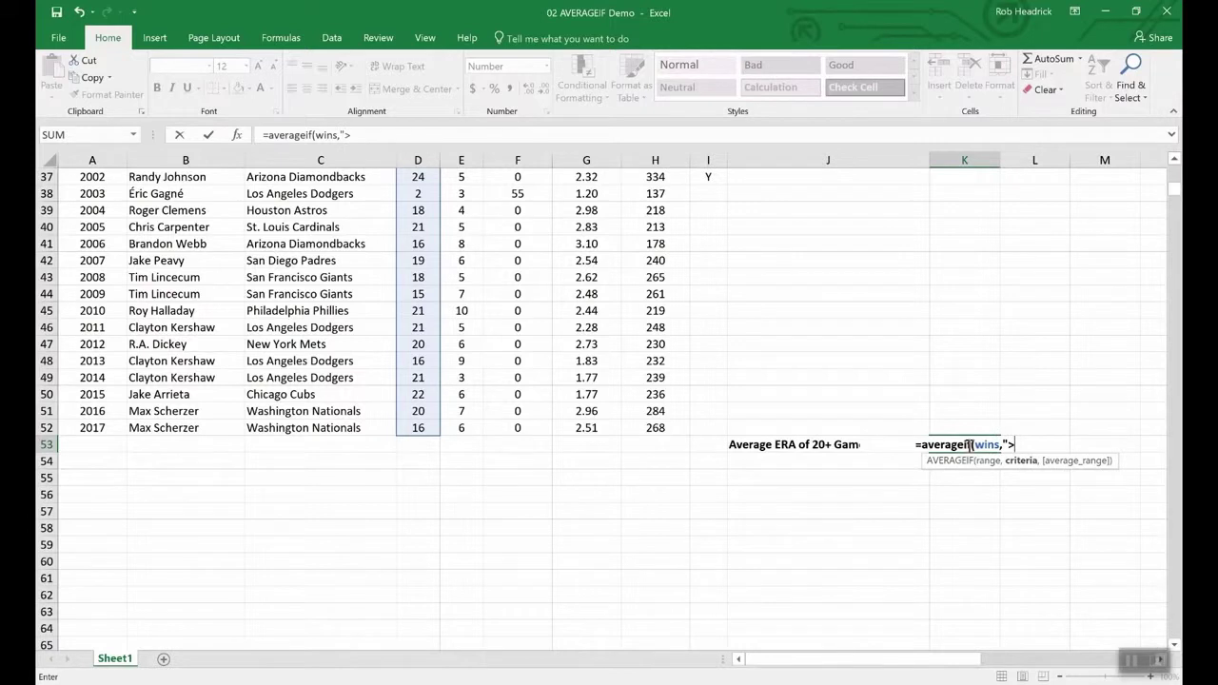
text(19",)
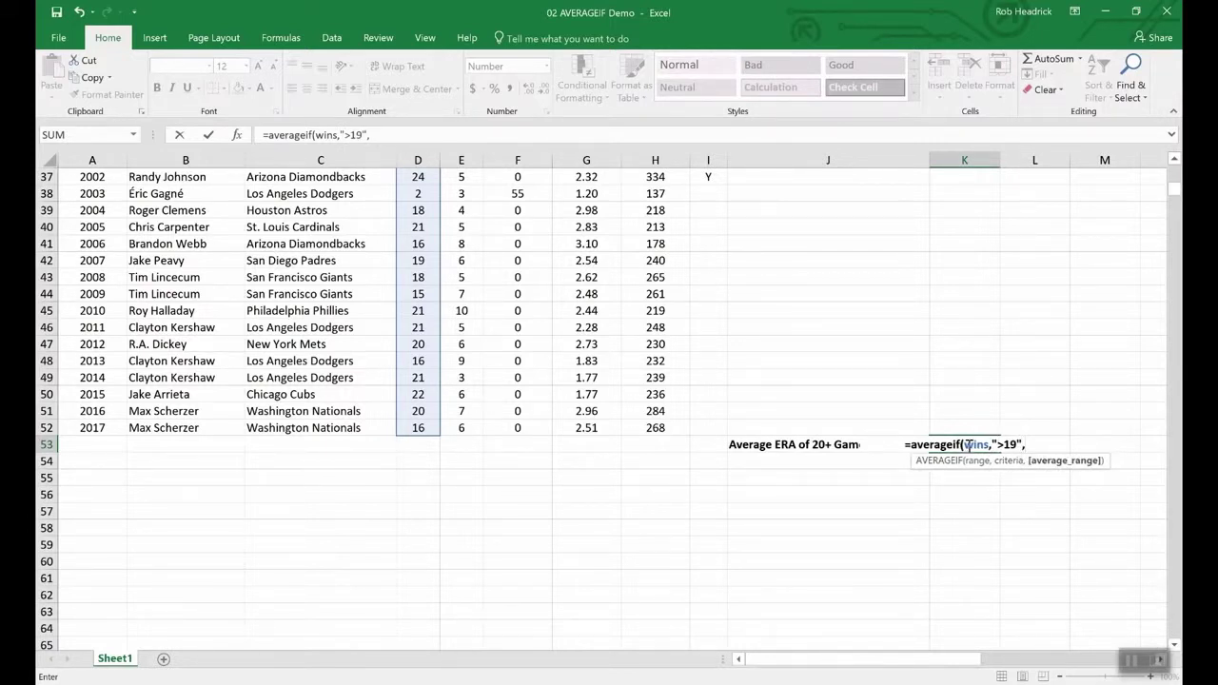
text(era)
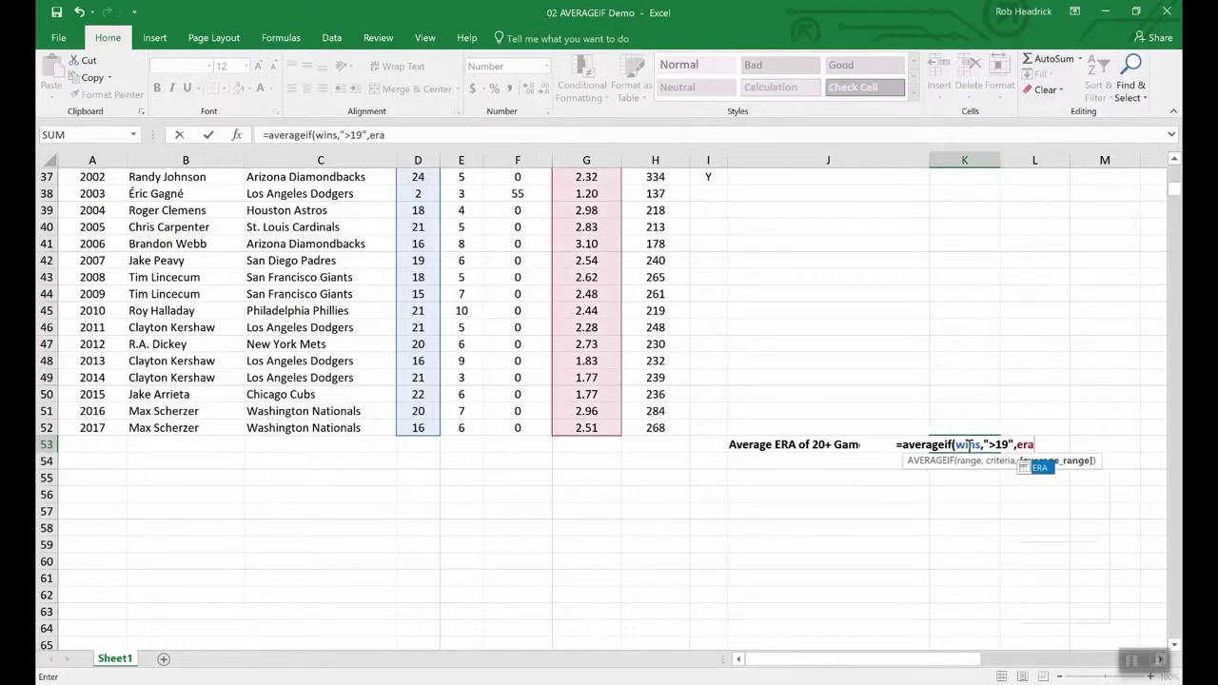
key(Return)
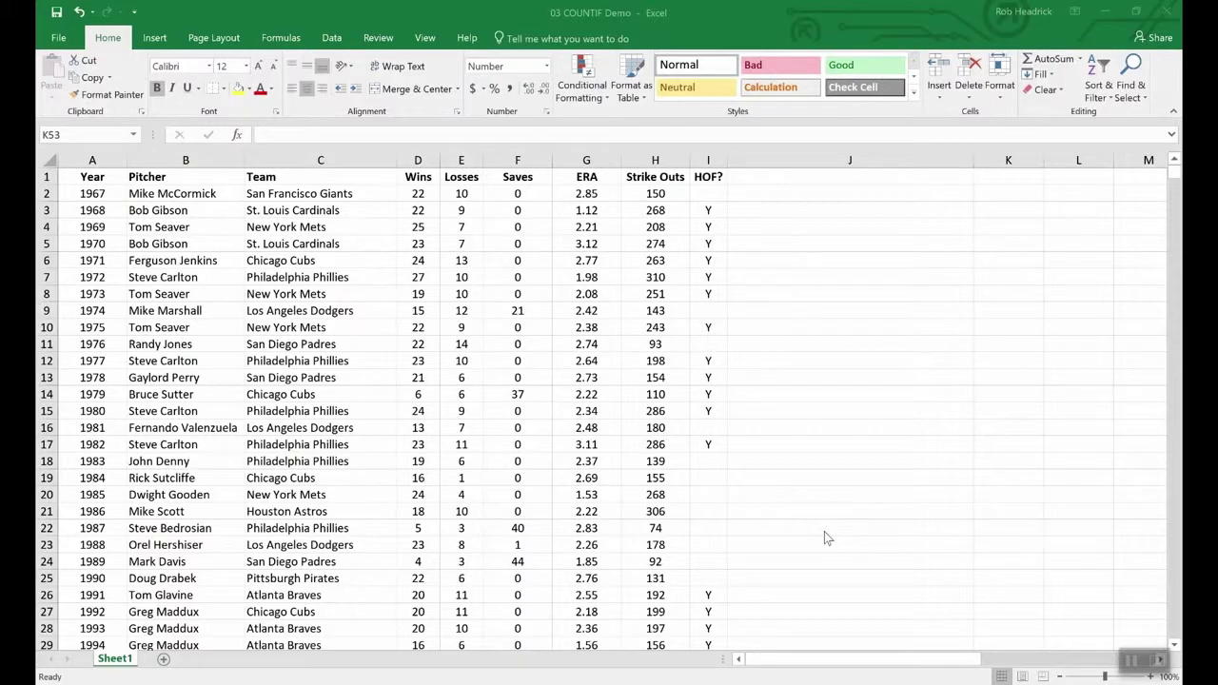
- Enter =COUNTIF(team,"Philadelphia Phillies") in K53, returning 7.00
scroll(824, 538, down, 15)
scroll(866, 496, up, 4)
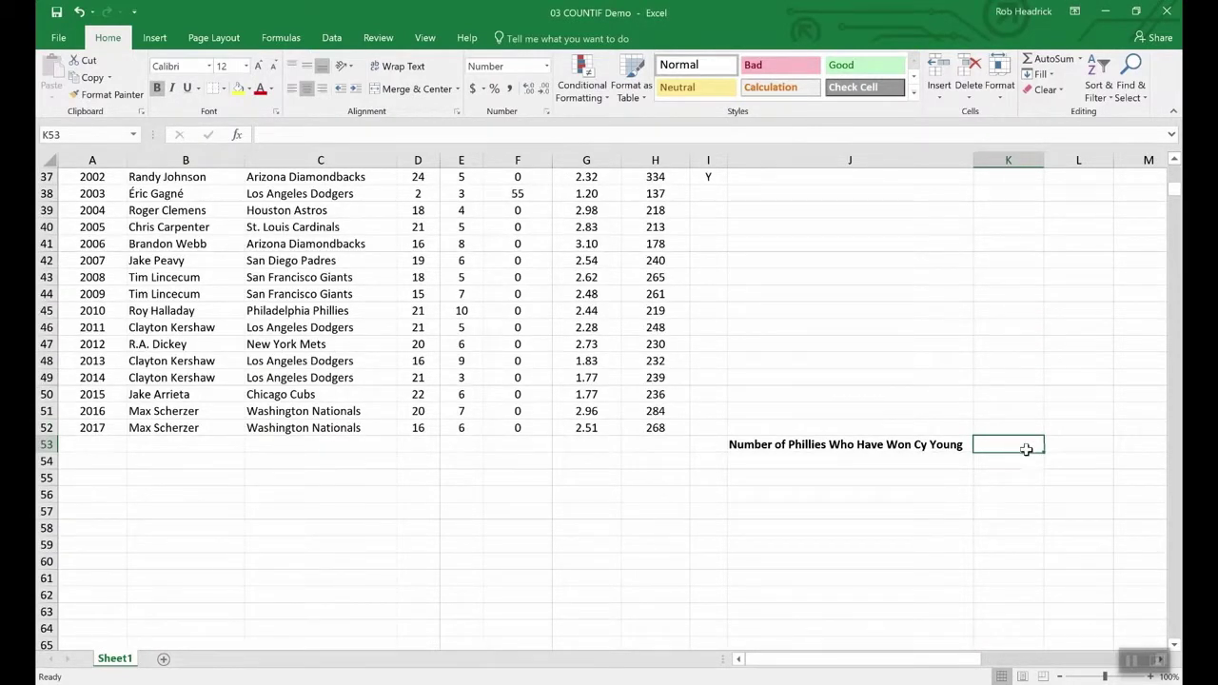
text(=)
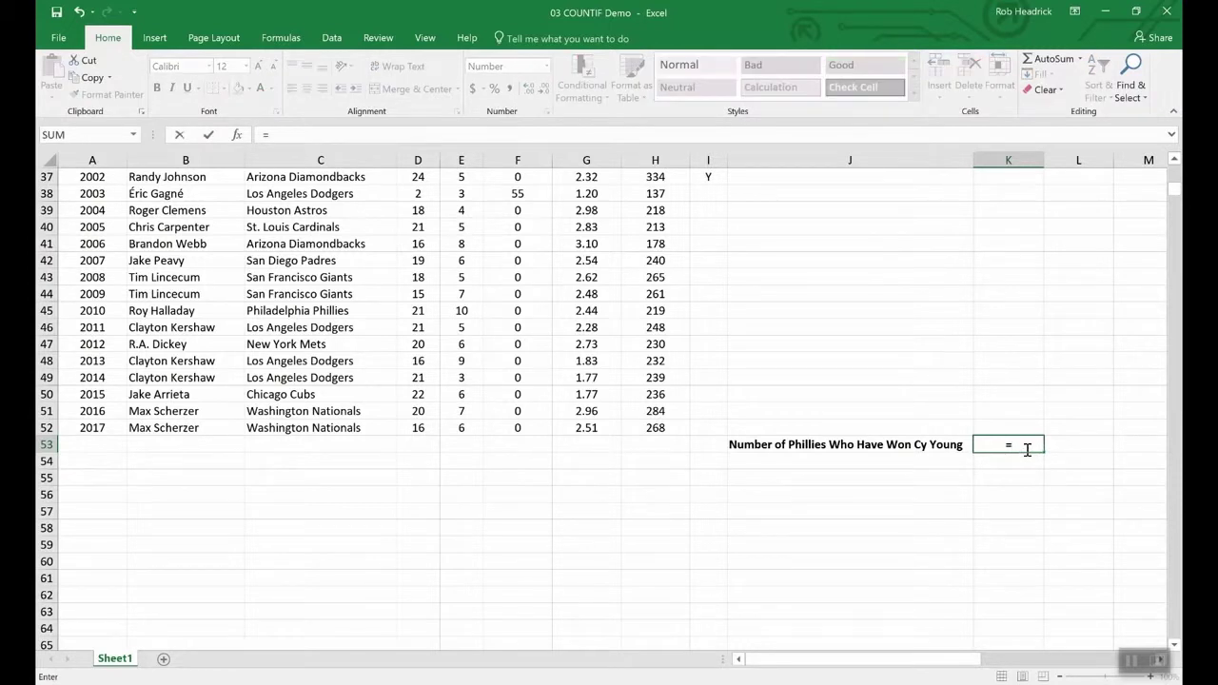
text(COUNTIF)
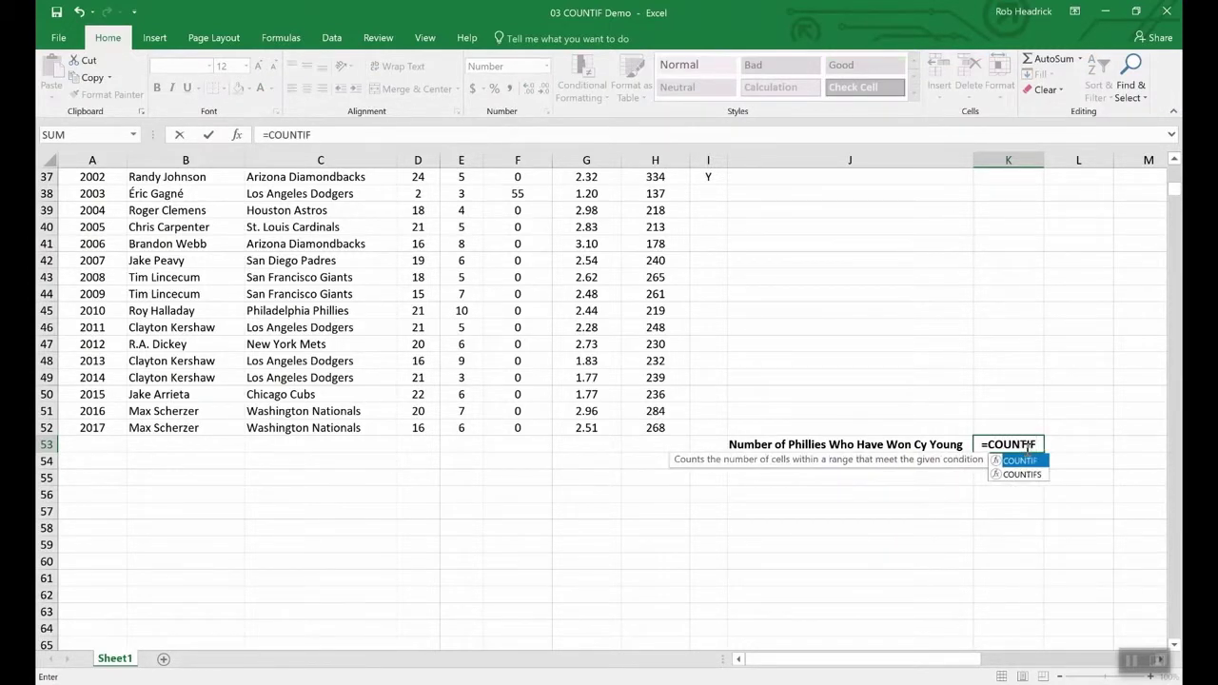
text(()
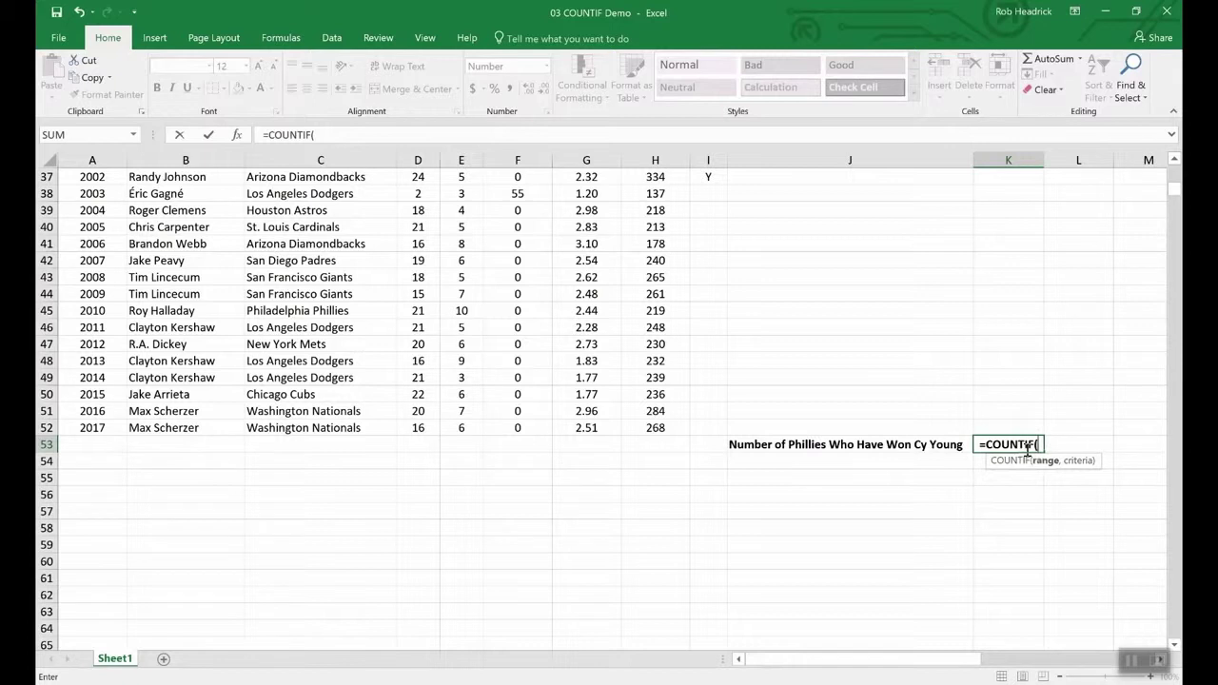
text(team)
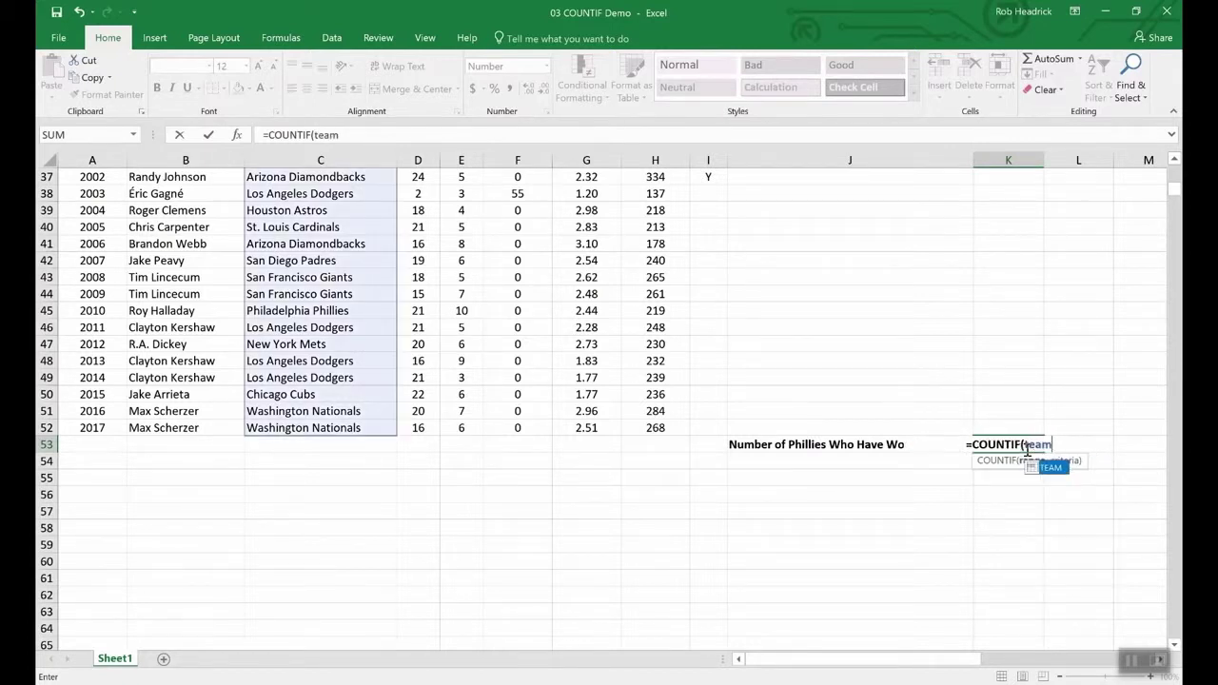
text(,)
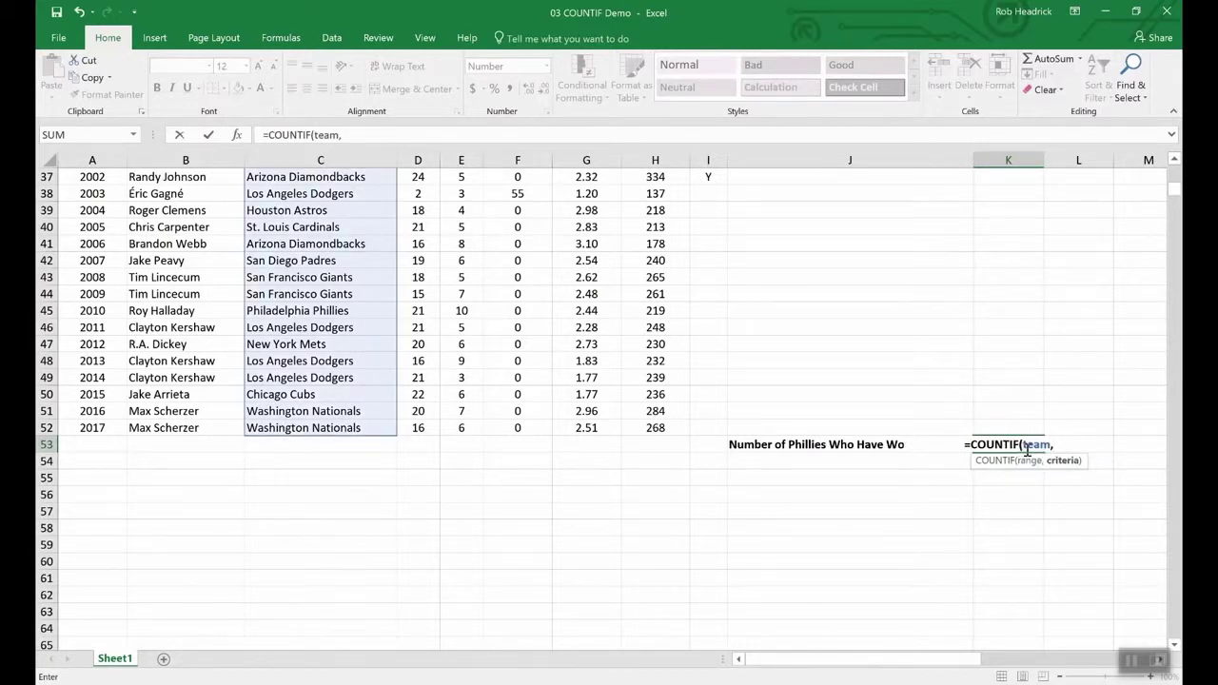
text("Phill)
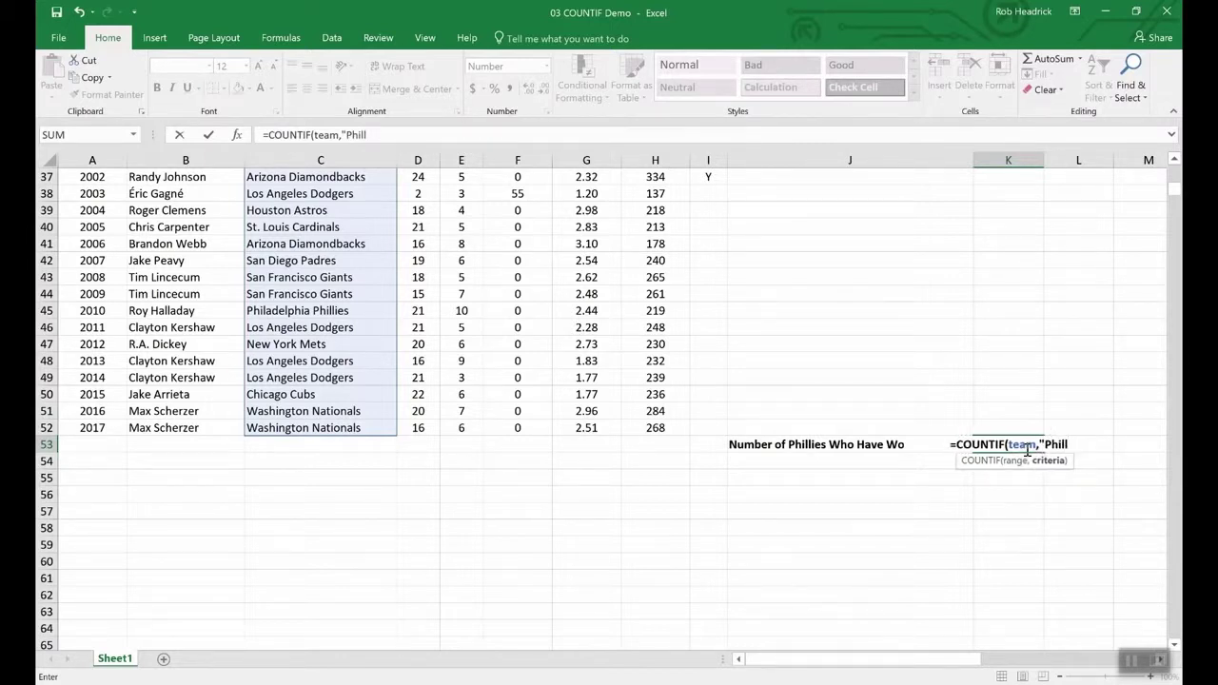
key(BackSpace)
text(adelp)
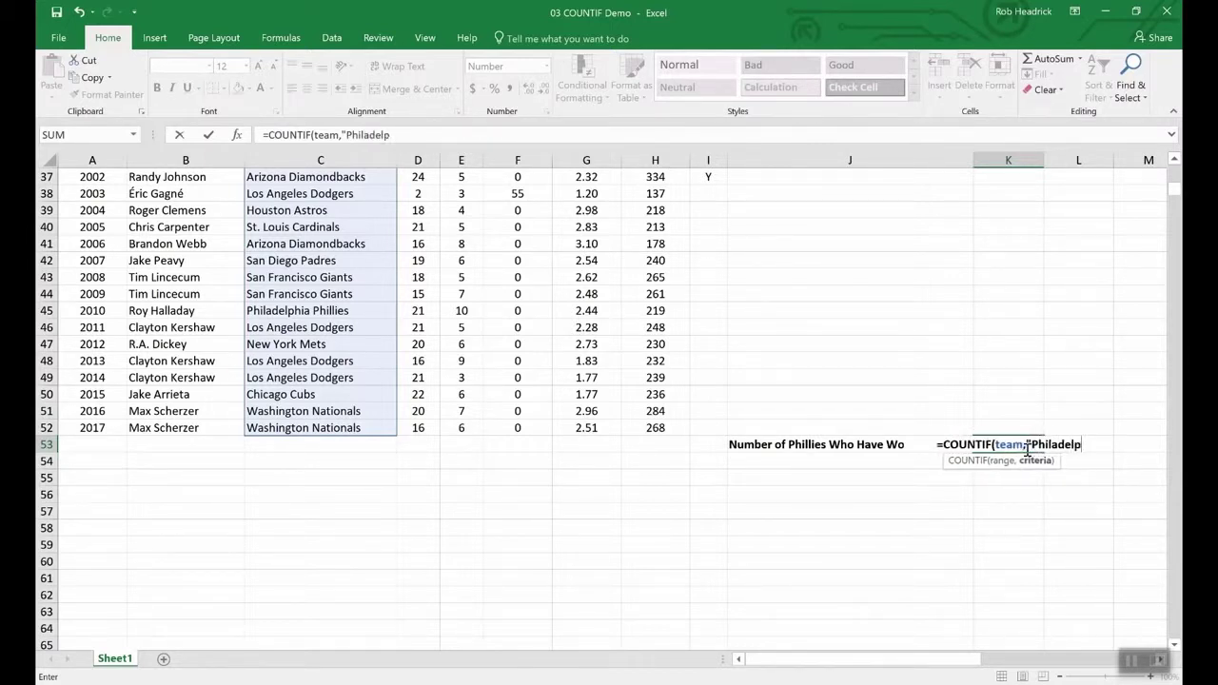
text(hia P)
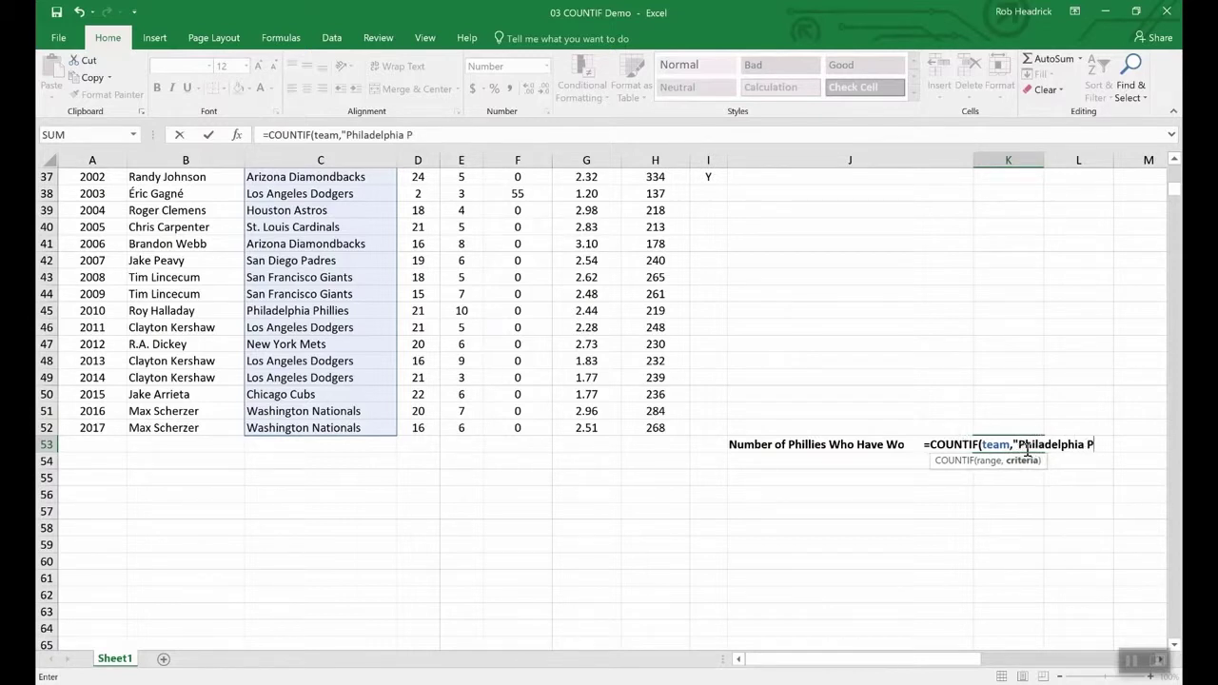
text(hill)
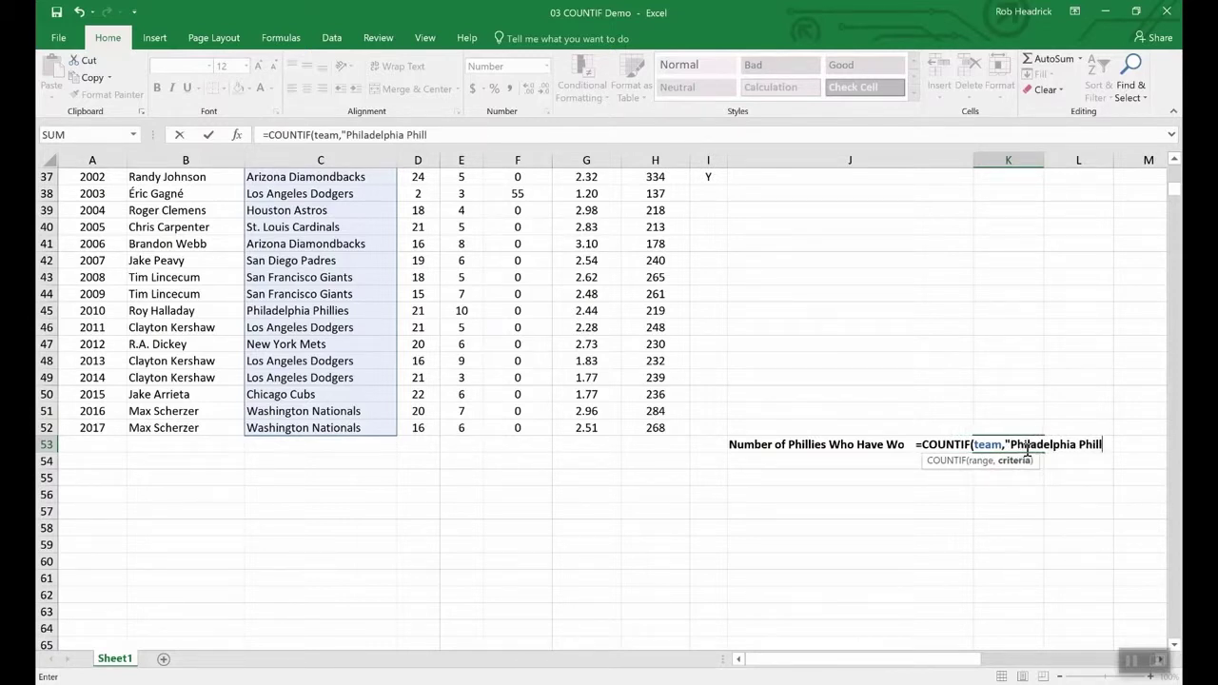
text(ies")
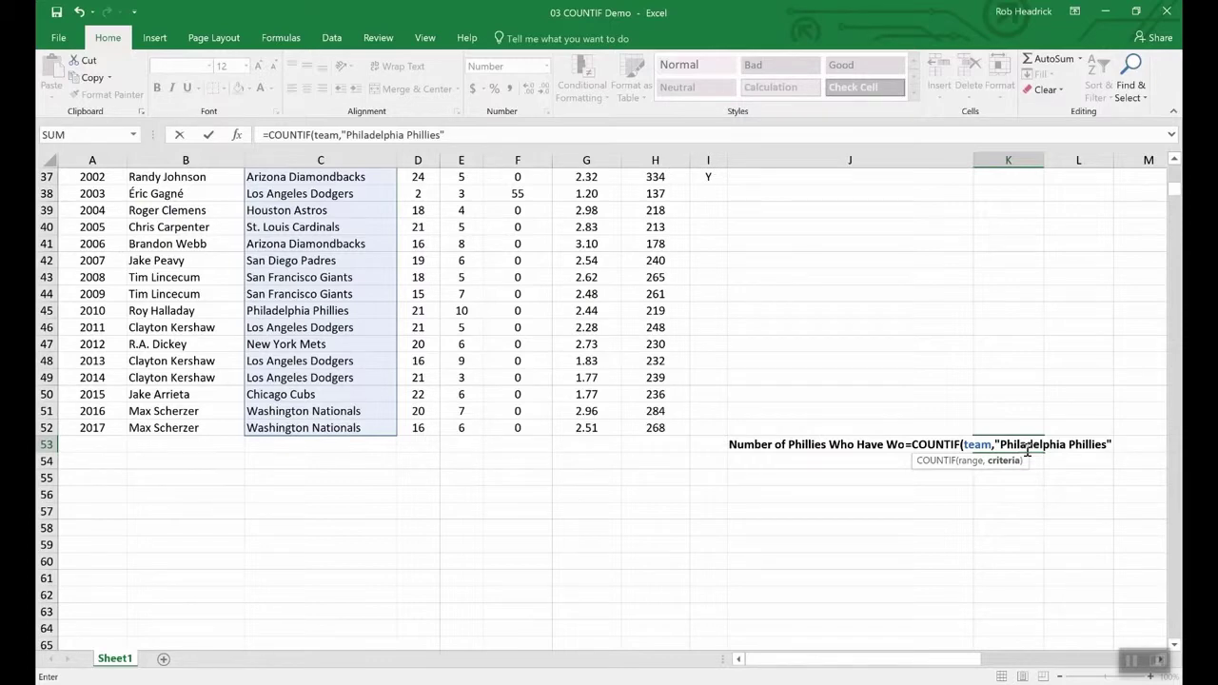
key(Return)
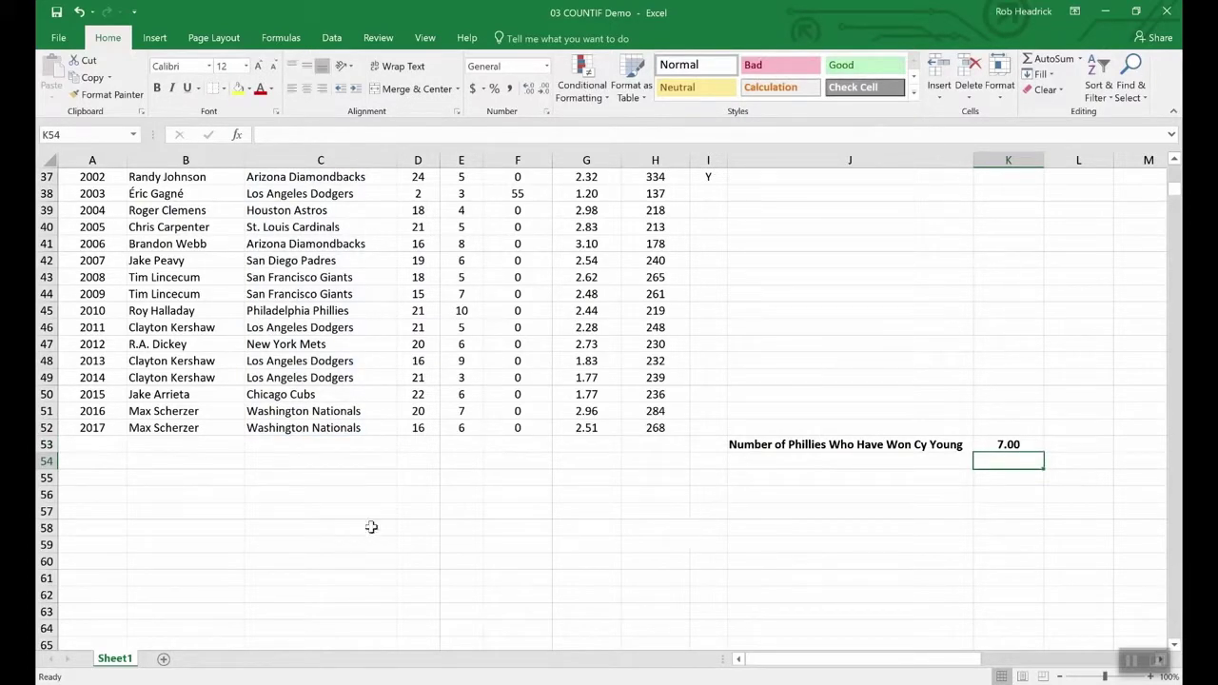
- Scroll through the pitcher data table
scroll(339, 531, up, 12)
scroll(341, 531, up, 1)
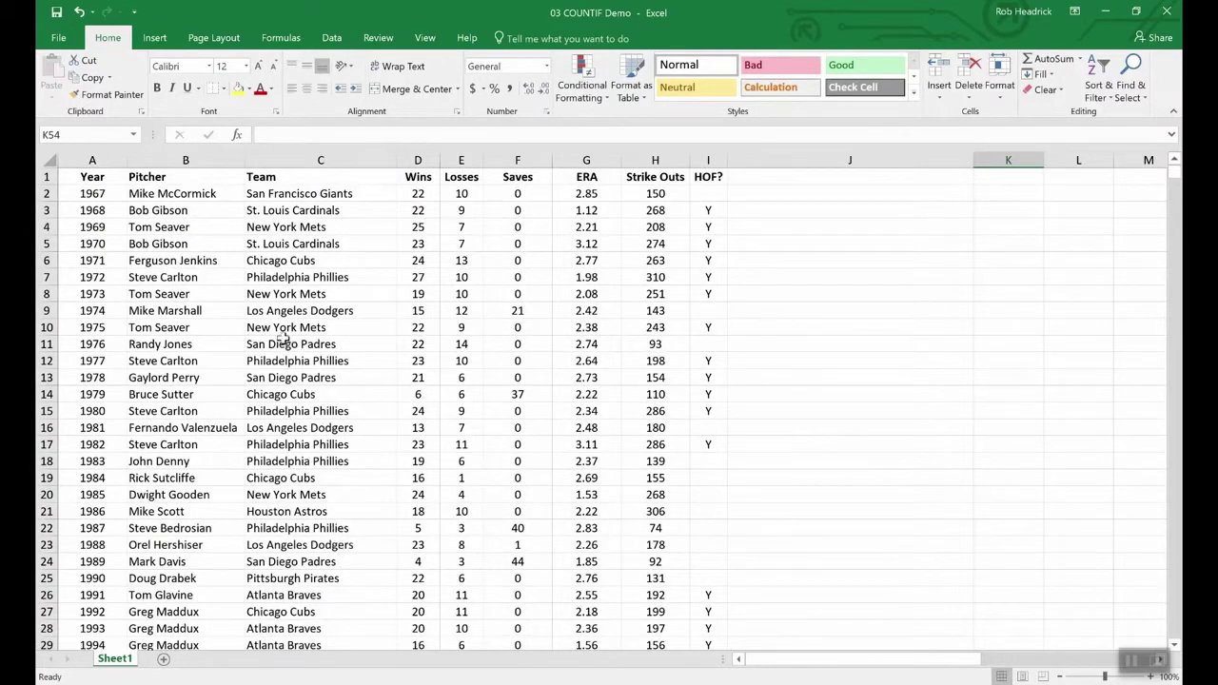
scroll(318, 358, down, 4)
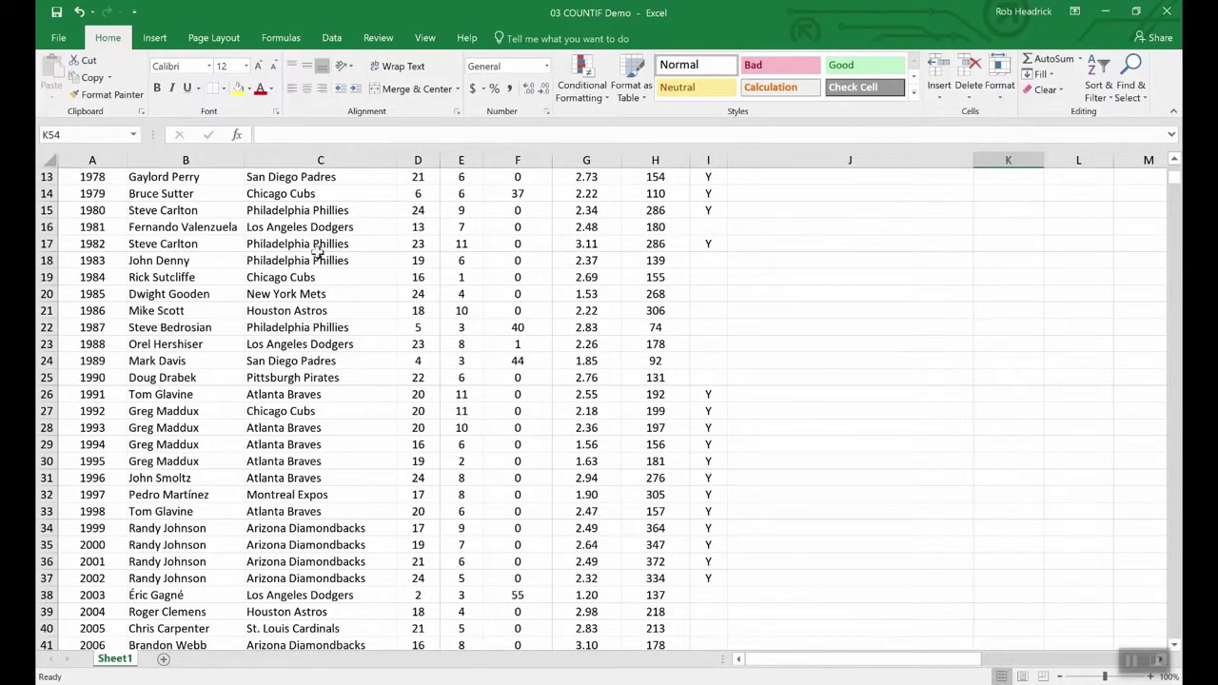
scroll(345, 422, down, 4)
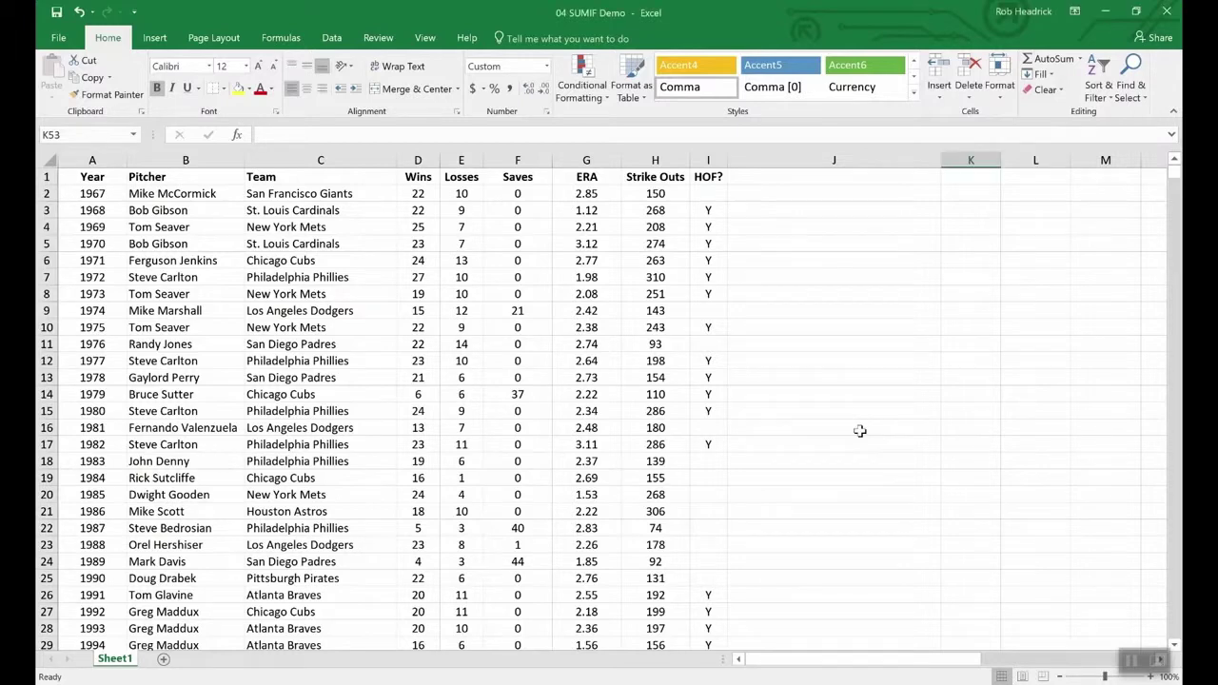
- Enter =SUMIF(hof,"Y",Strike_Outs) in K53 to total Hall of Fame pitchers' strike outs
scroll(859, 431, down, 16)
scroll(860, 432, up, 7)
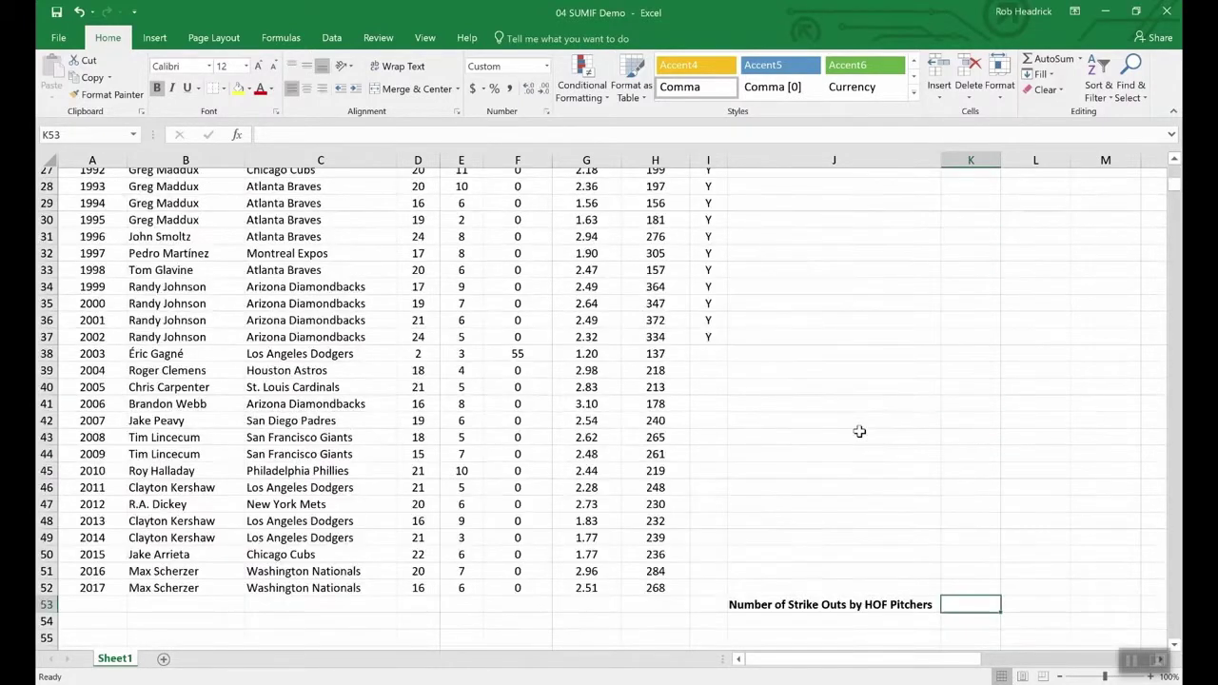
scroll(958, 609, up, 1)
scroll(952, 587, down, 4)
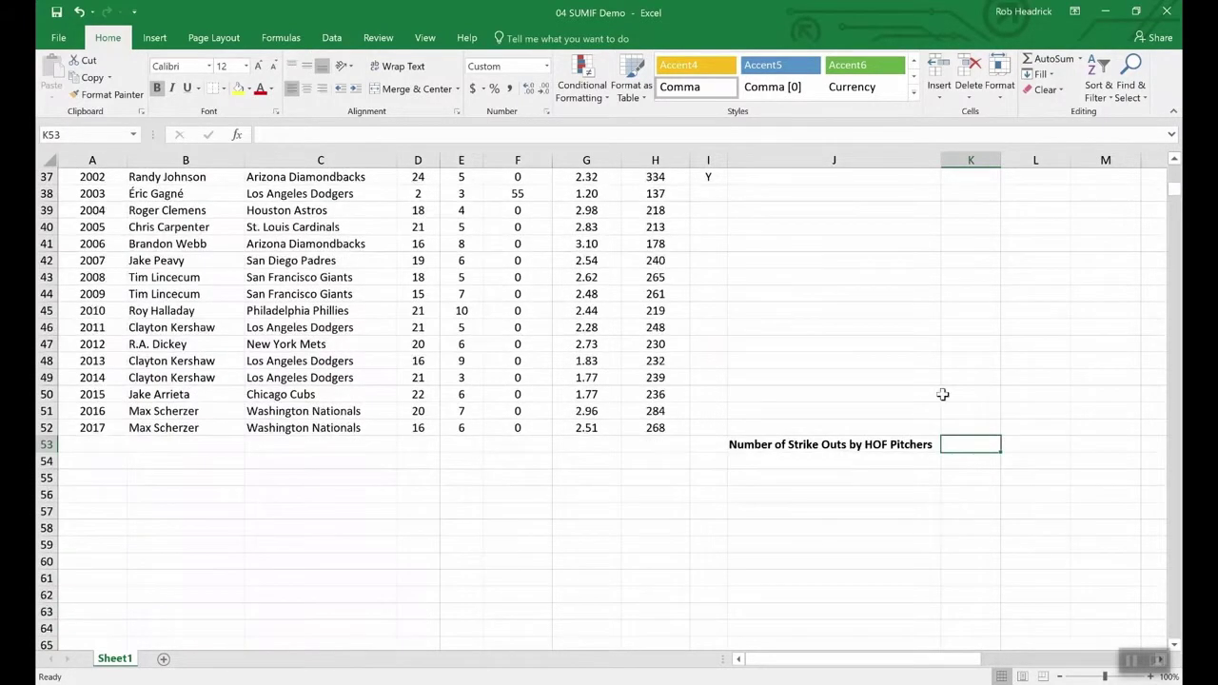
text(=)
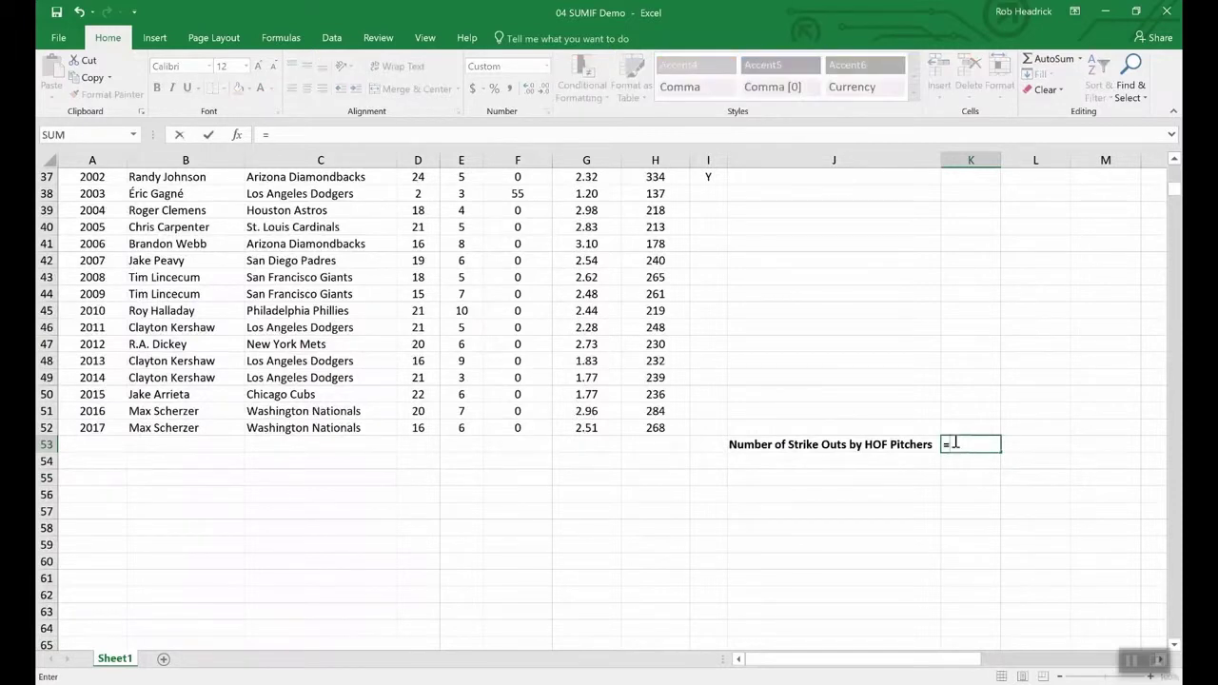
text(sumin)
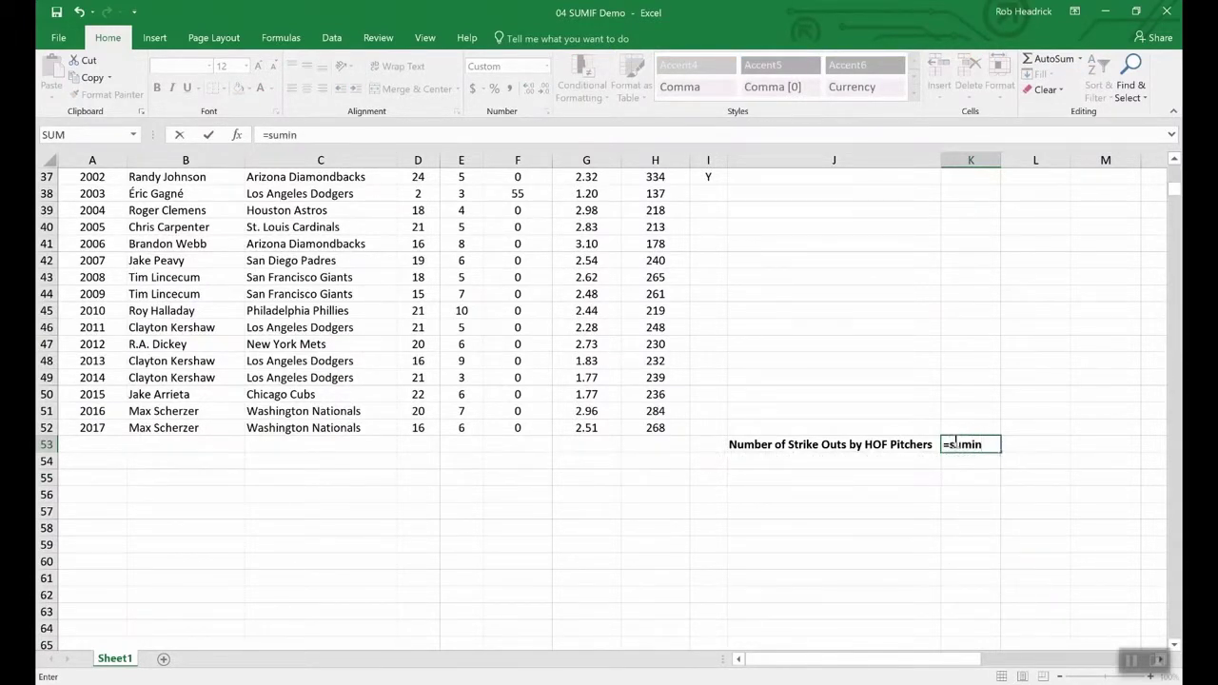
key(BackSpace)
text(f()
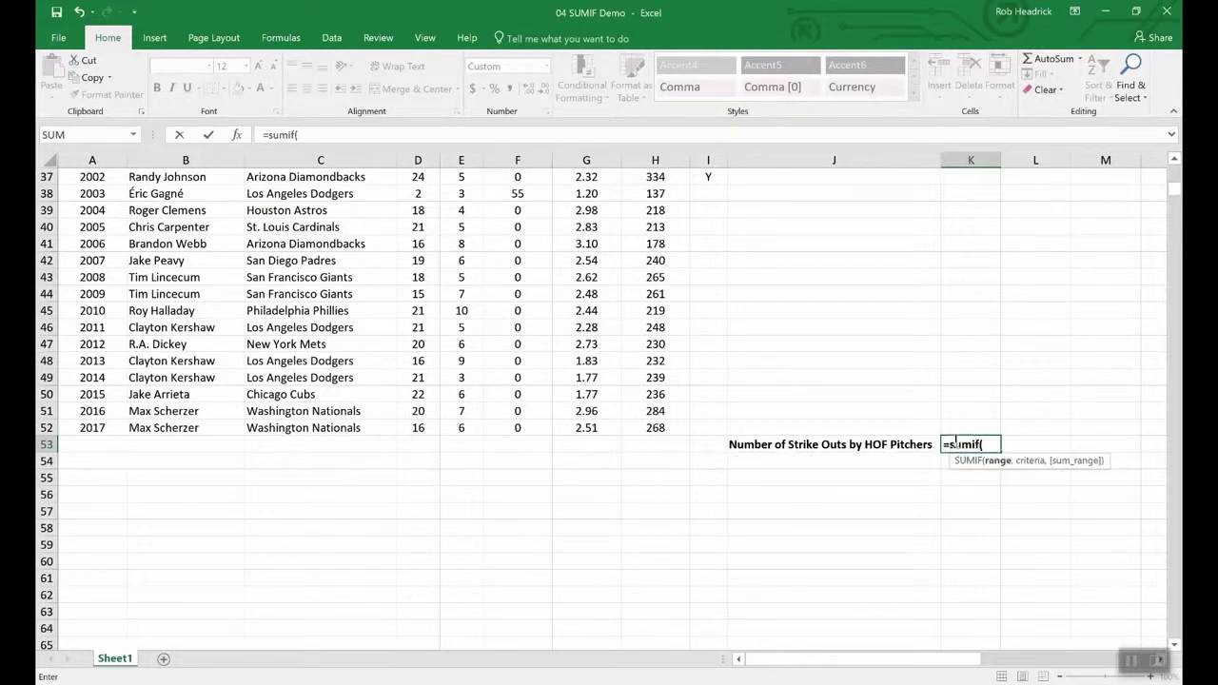
text(hof,)
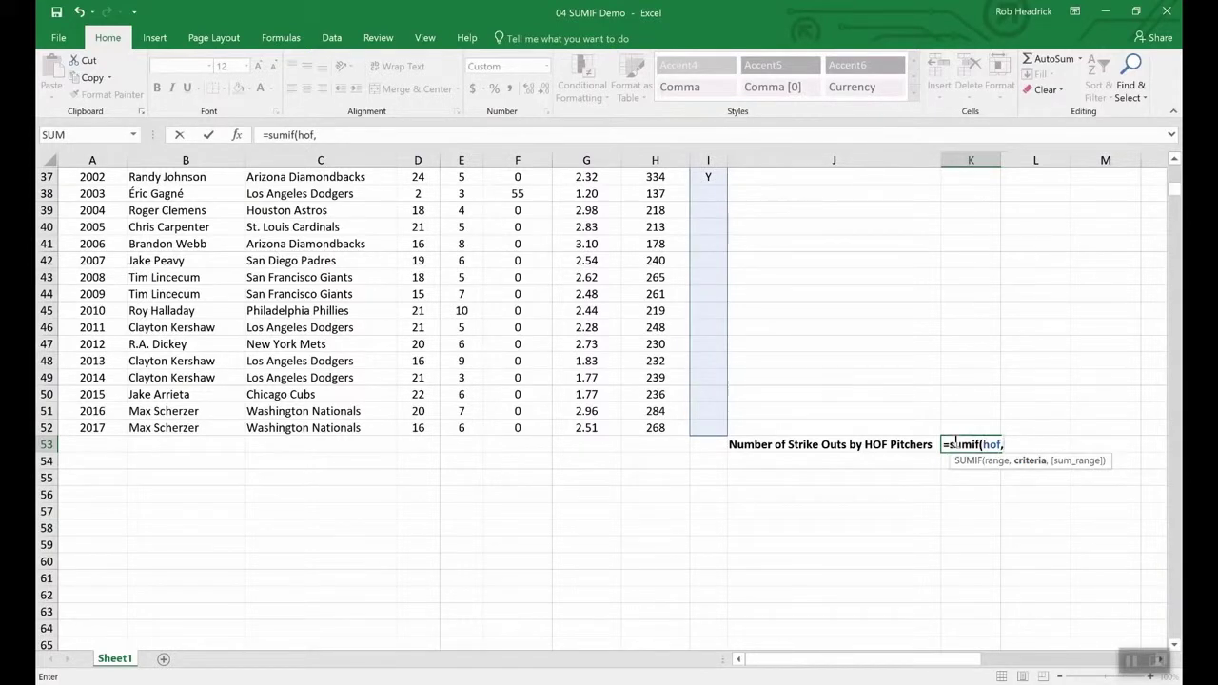
text("Y",)
text(str)
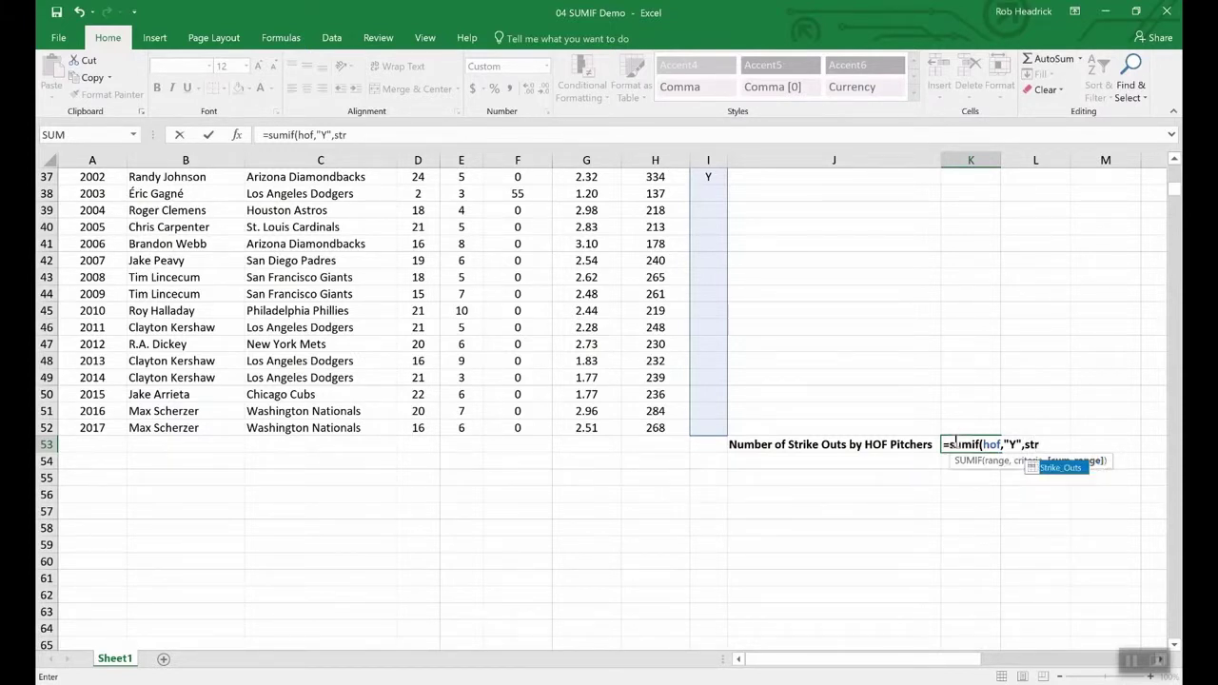
double_click(1062, 469)
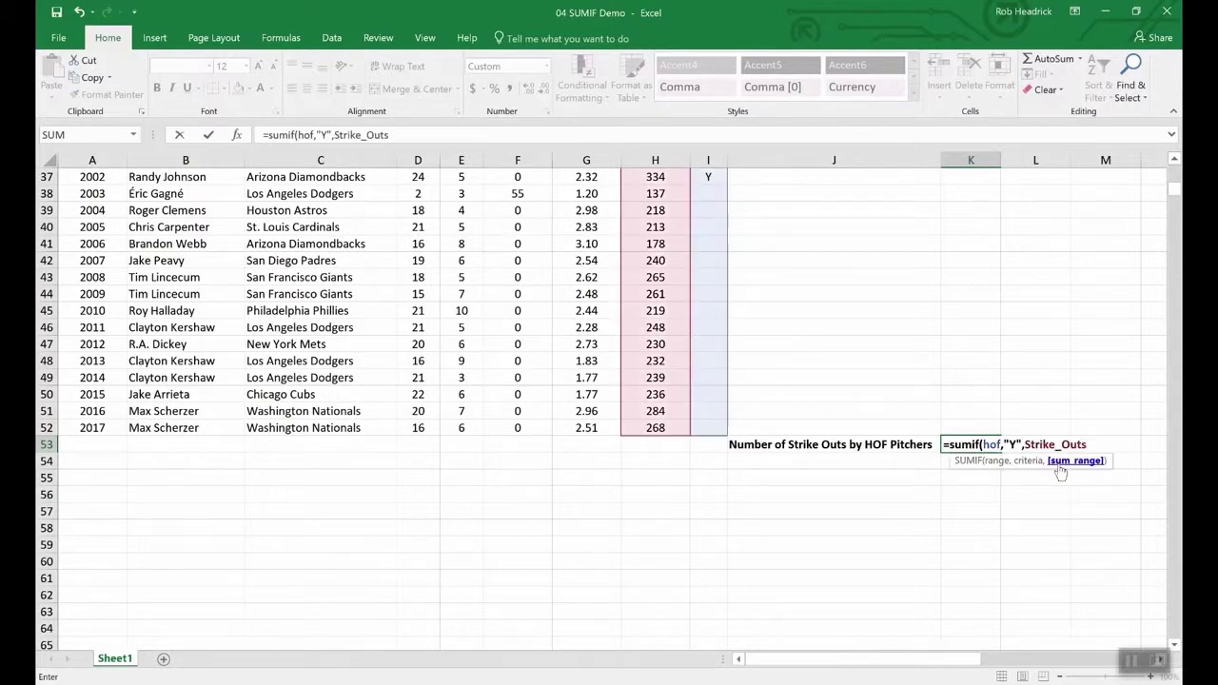
key(Return)
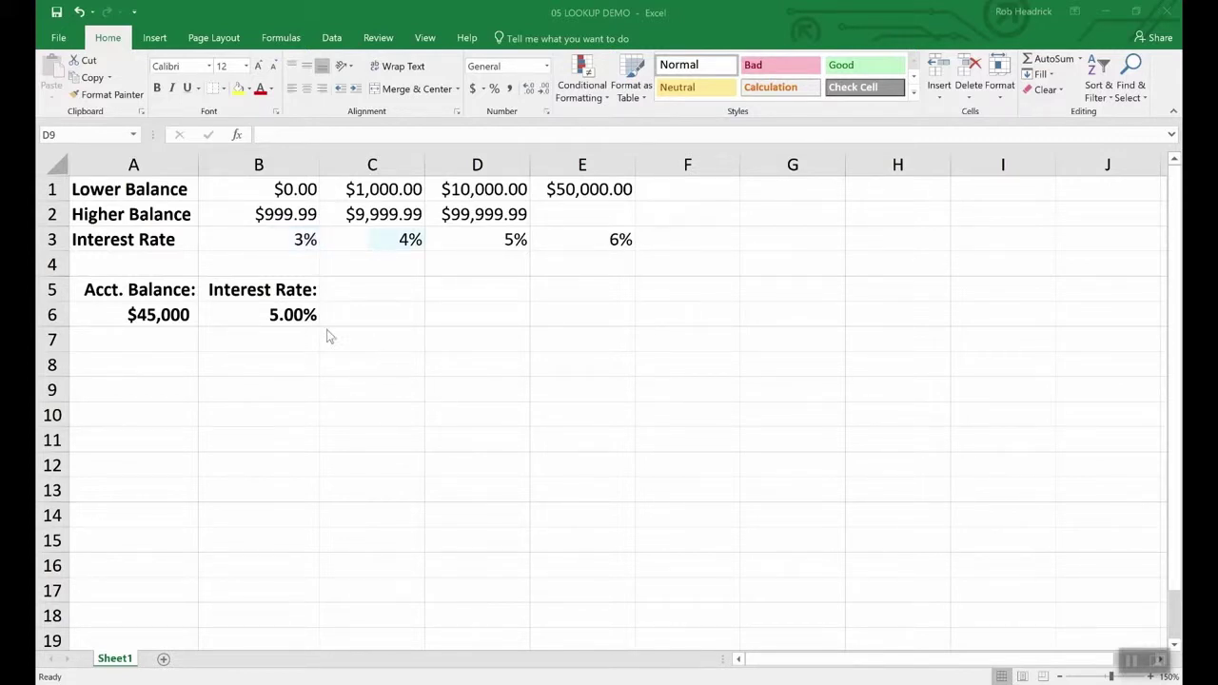
- Inspect the account balance in A6 and the LOOKUP formula for the interest rate in B6
click(159, 315)
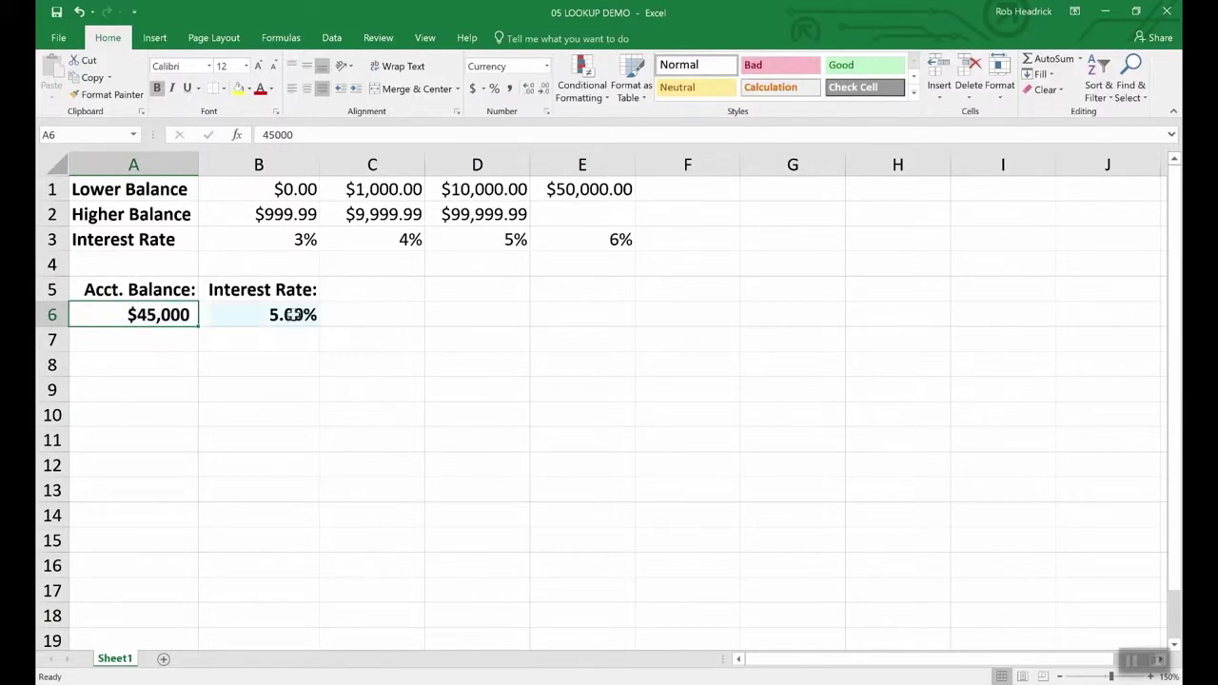
click(292, 314)
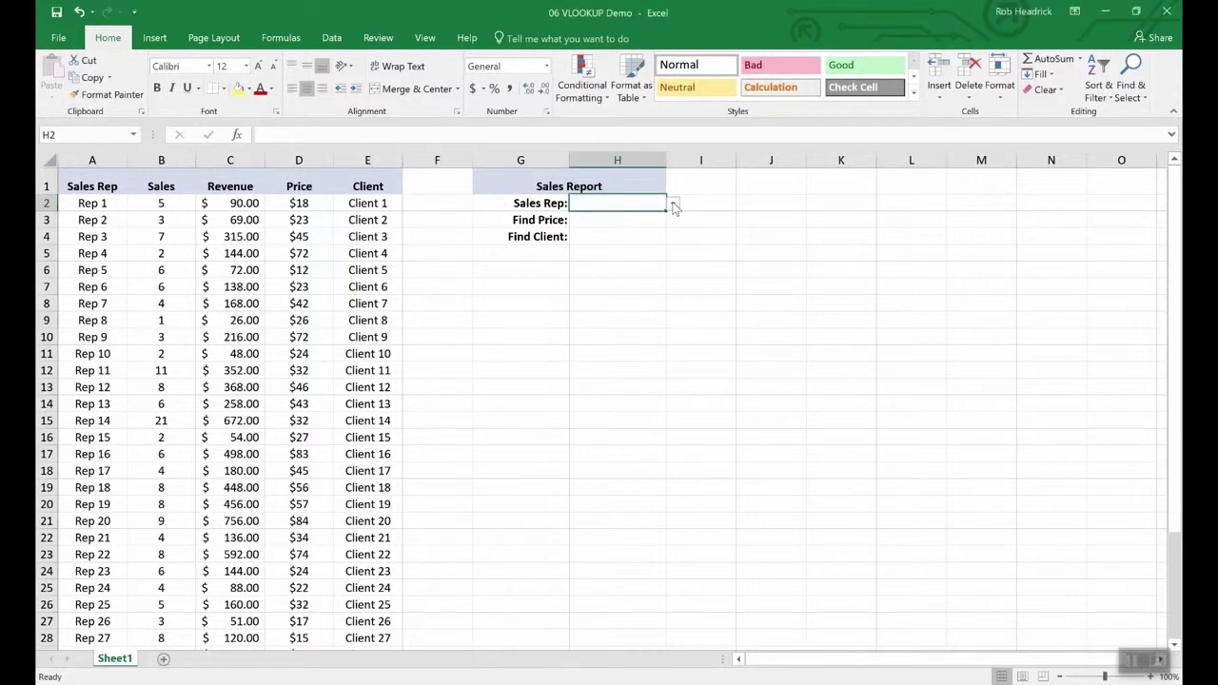
- Choose Rep 16 from the Sales Rep drop-down in H2, then begin a VLOOKUP in H3
click(673, 206)
mouse_move(672, 224)
mouse_down()
mouse_move(669, 321)
mouse_move(662, 233)
mouse_up()
click(590, 226)
click(609, 220)
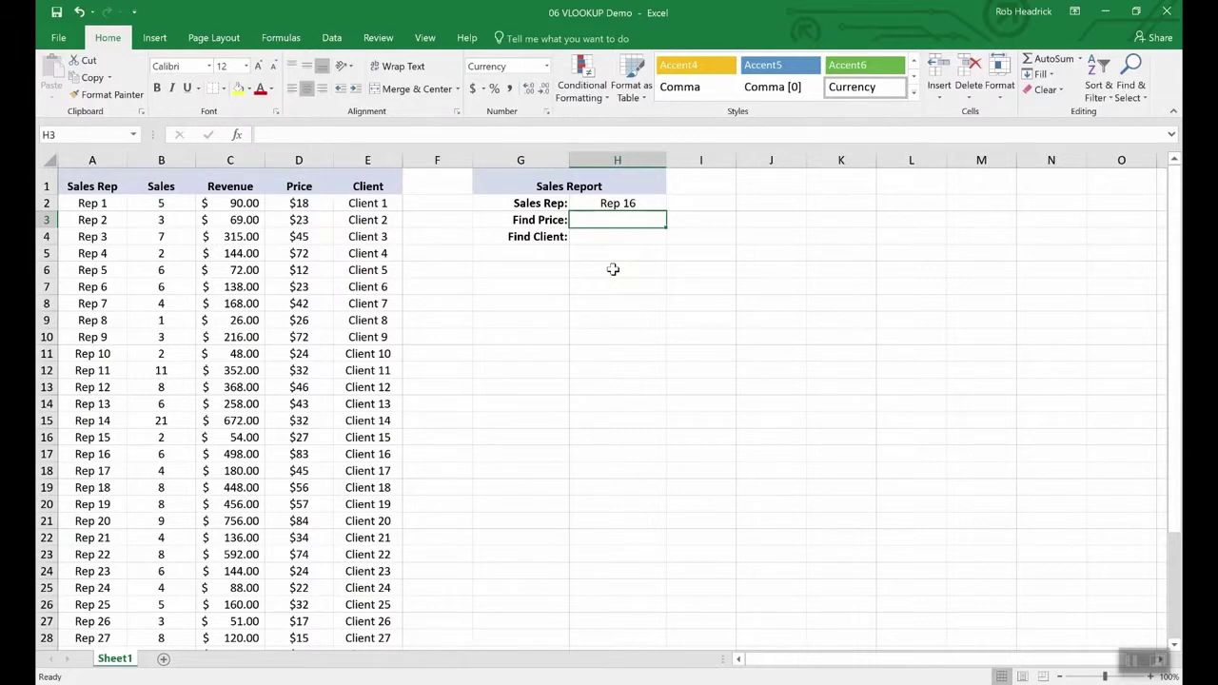
text(=vloo)
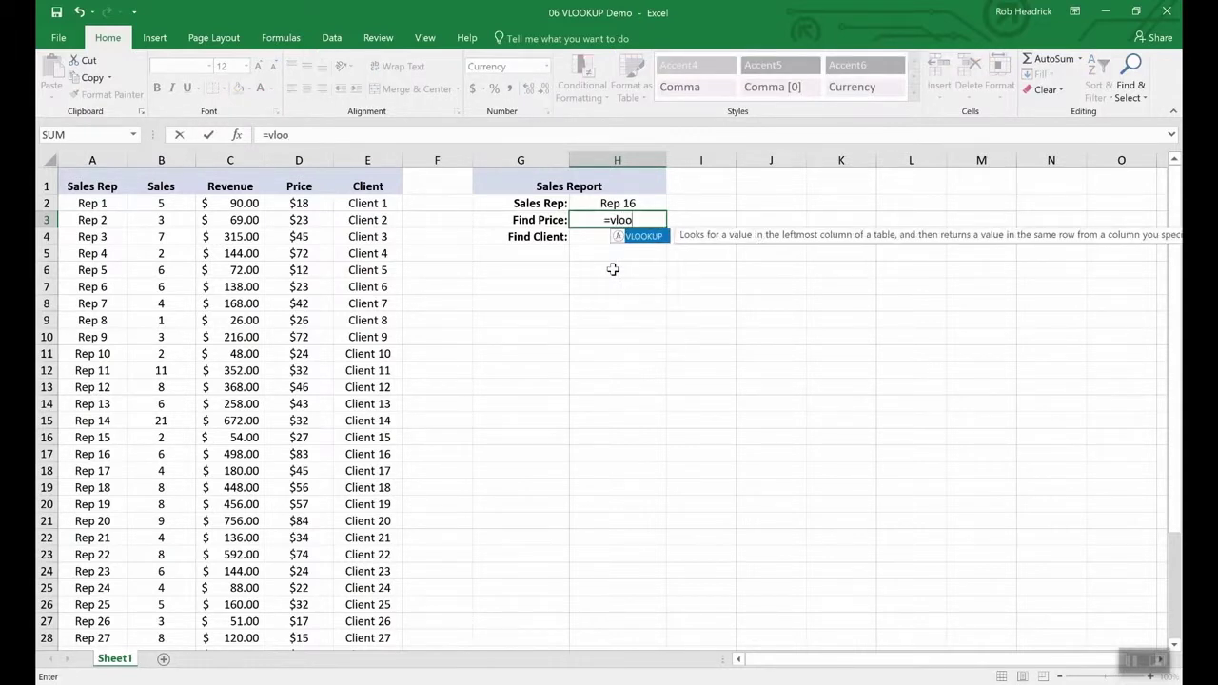
text(kup()
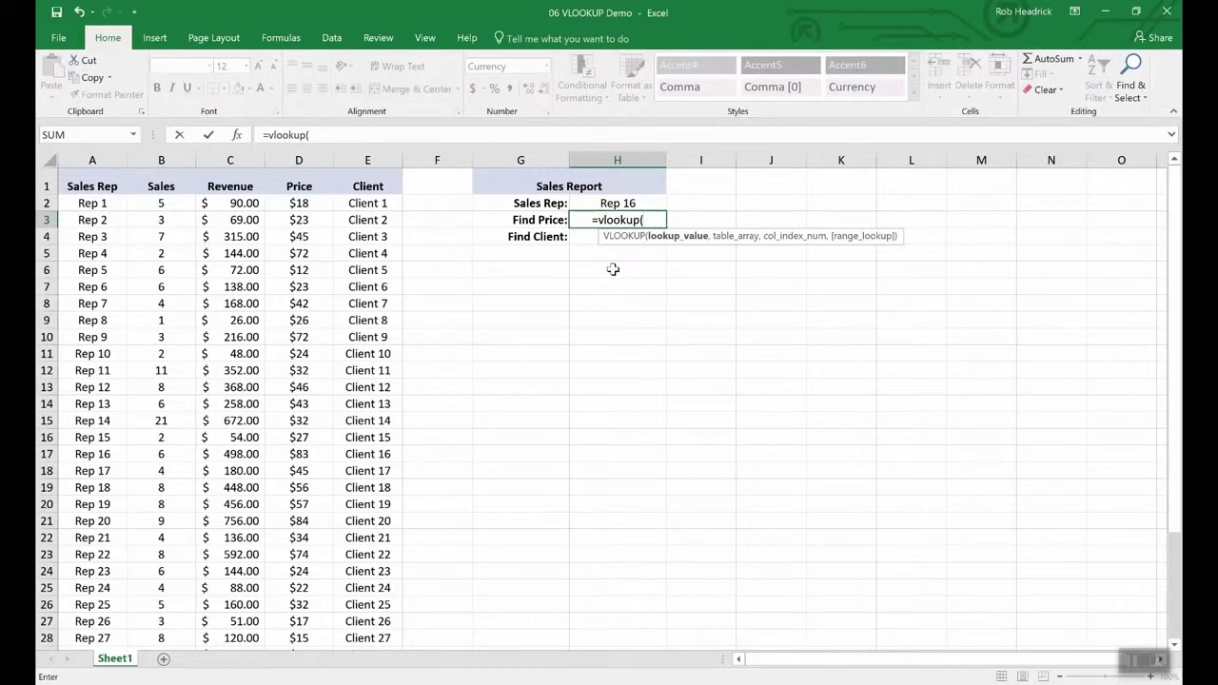
- Complete =VLOOKUP(H2,A2:E36,4,FALSE) in H3 so Find Price returns $83.00 for Rep 16
click(617, 204)
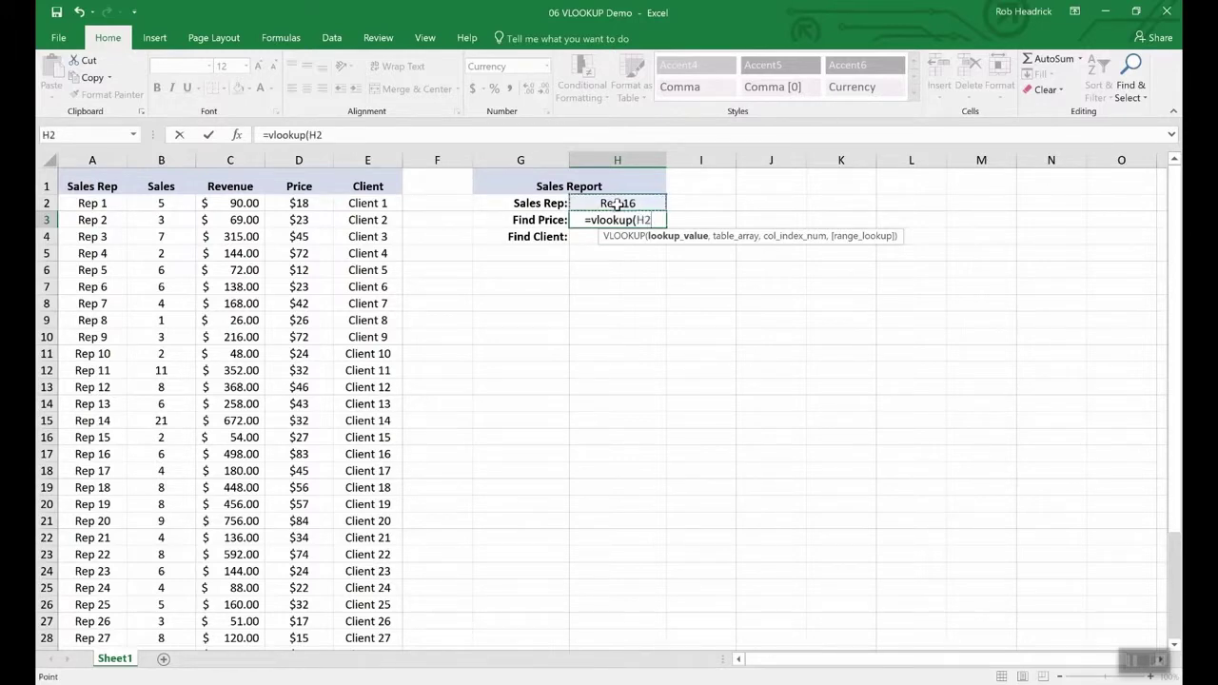
text(,)
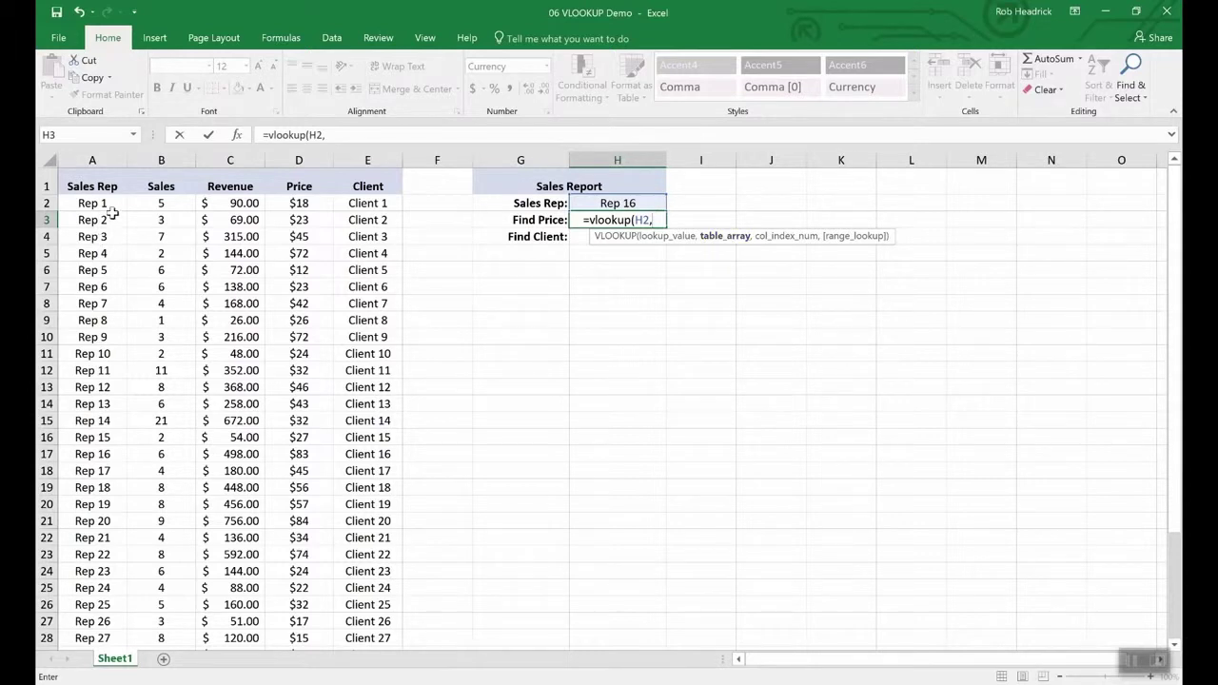
drag(92, 203, 340, 595)
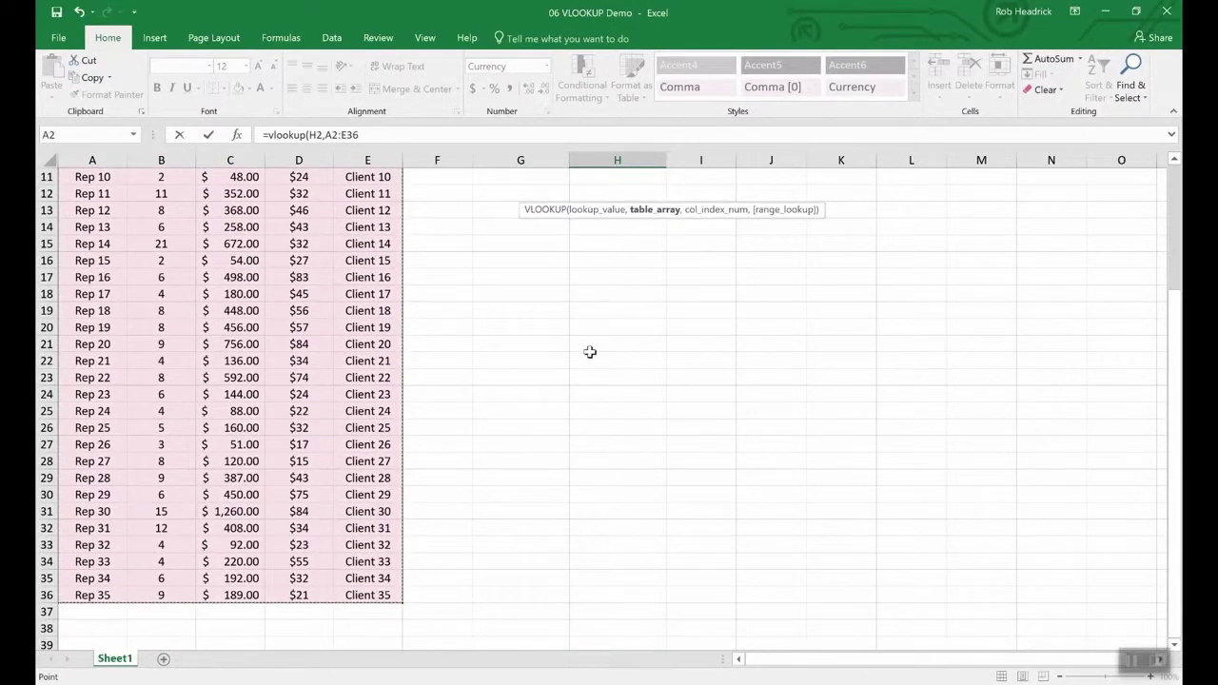
scroll(590, 353, up, 4)
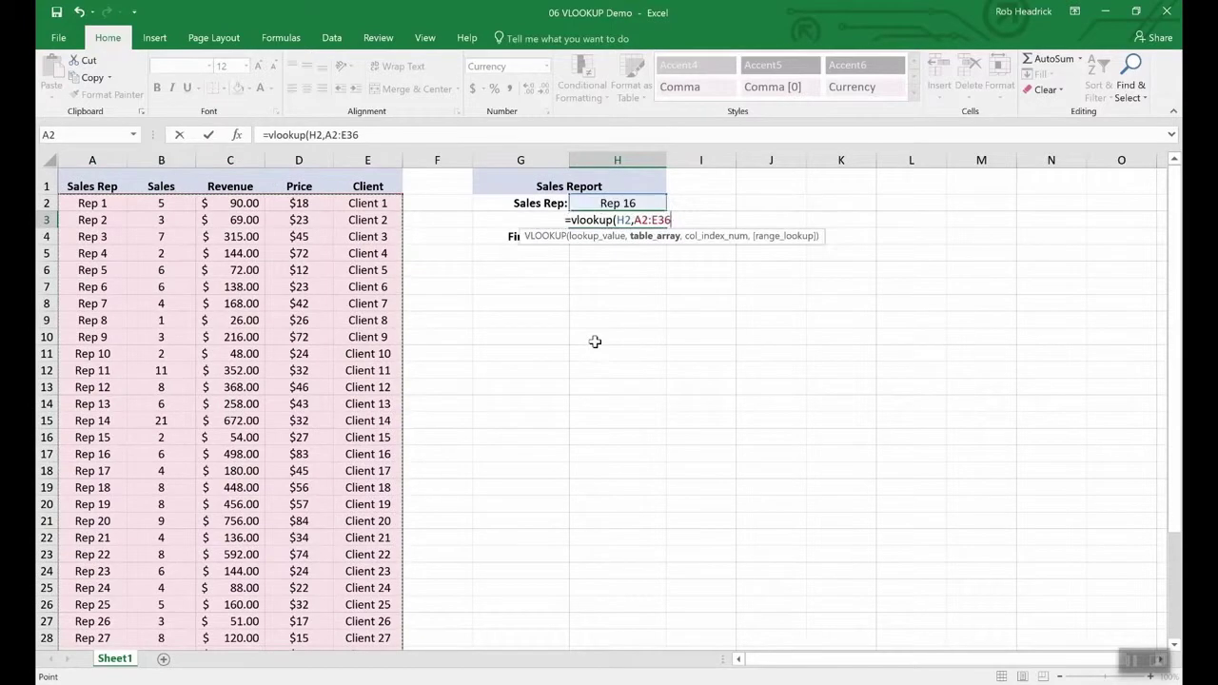
text(,)
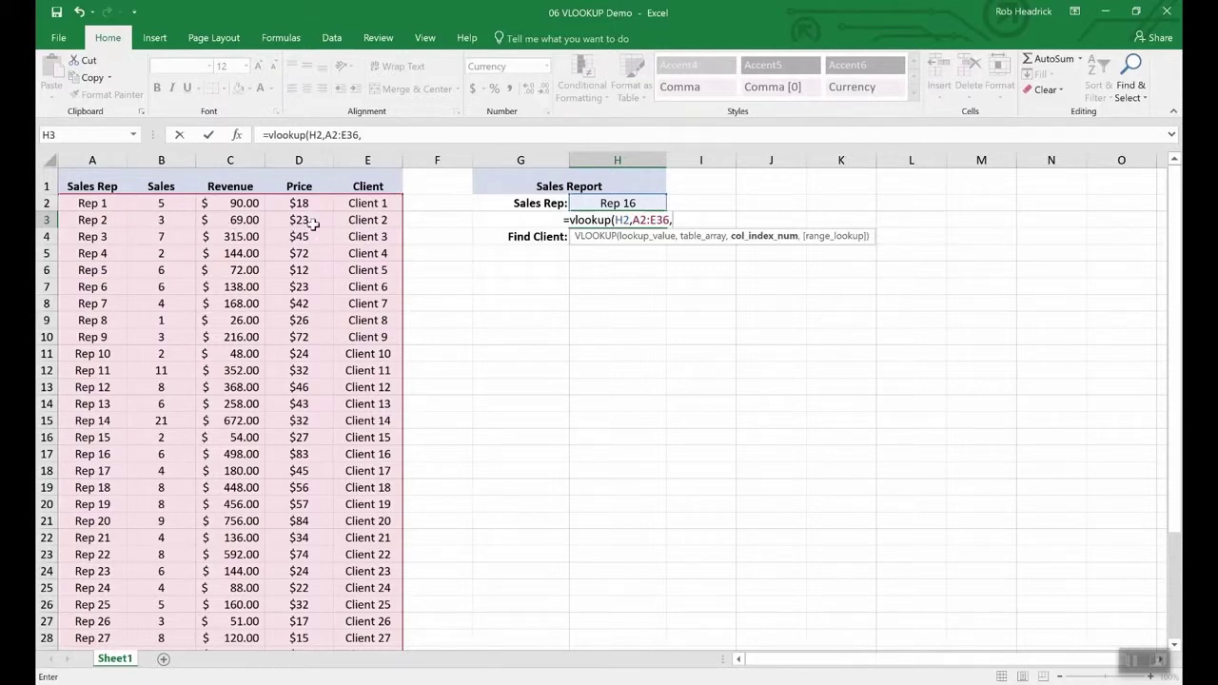
text(4)
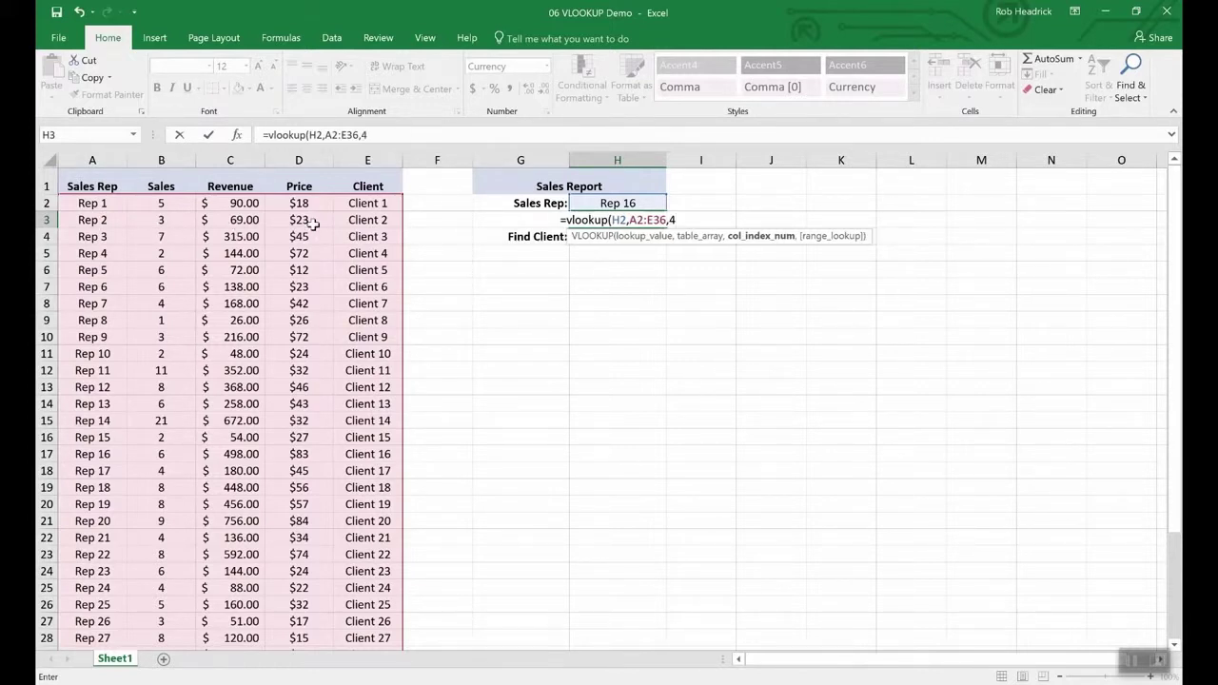
text(,)
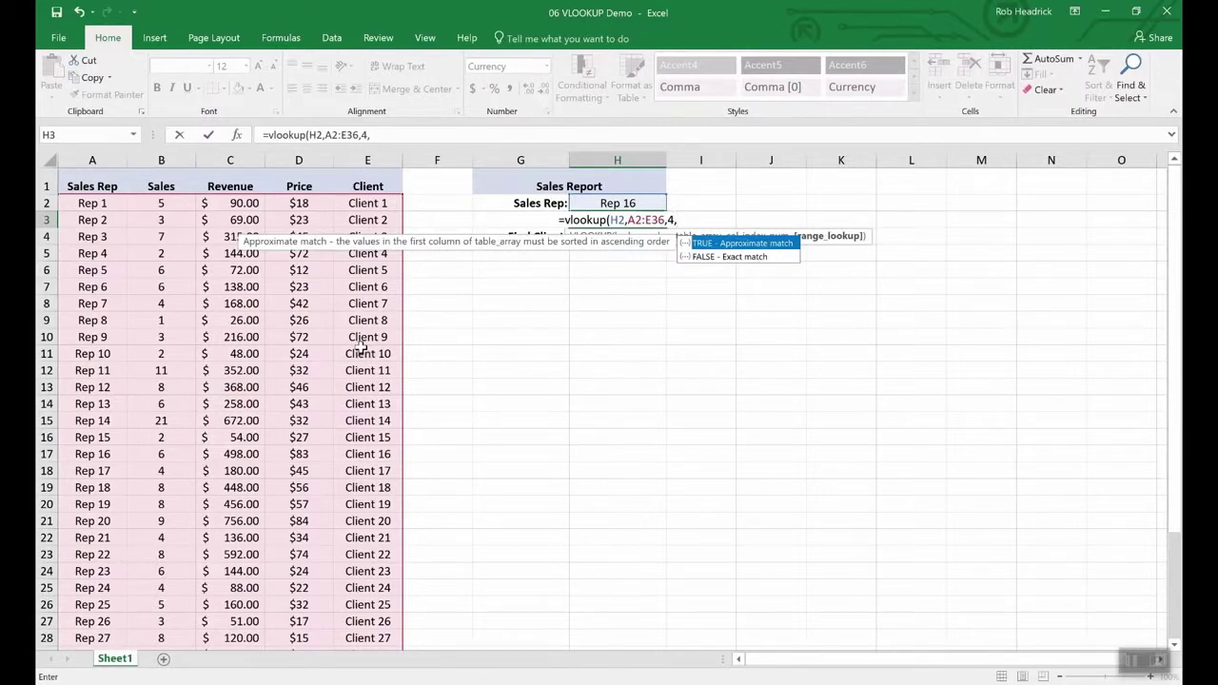
text(false)
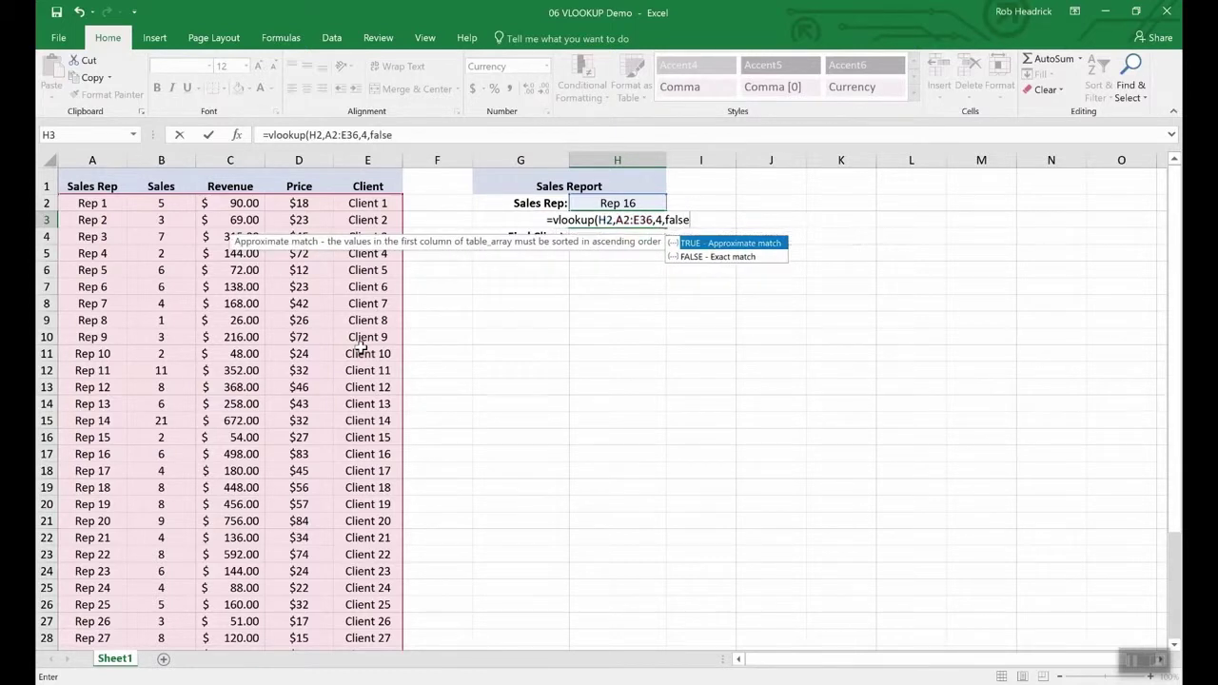
key(Return)
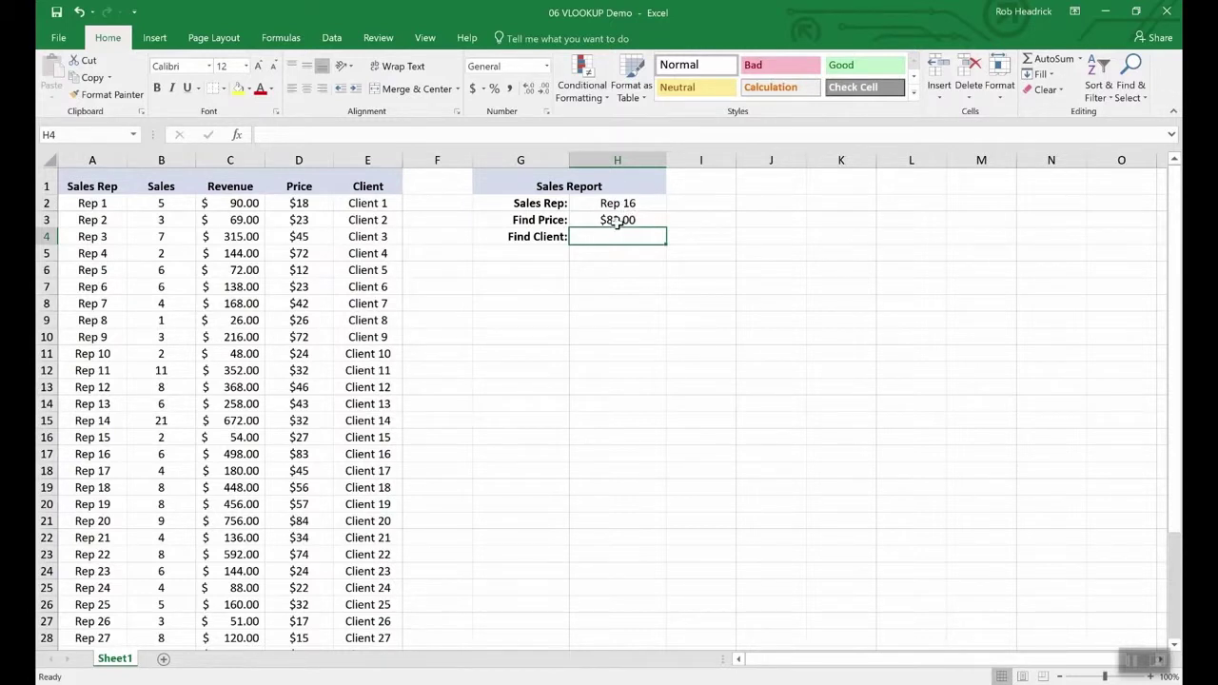
- Check the Rep 16 row, then copy the H3 price lookup into the Find Client cell H4
click(46, 454)
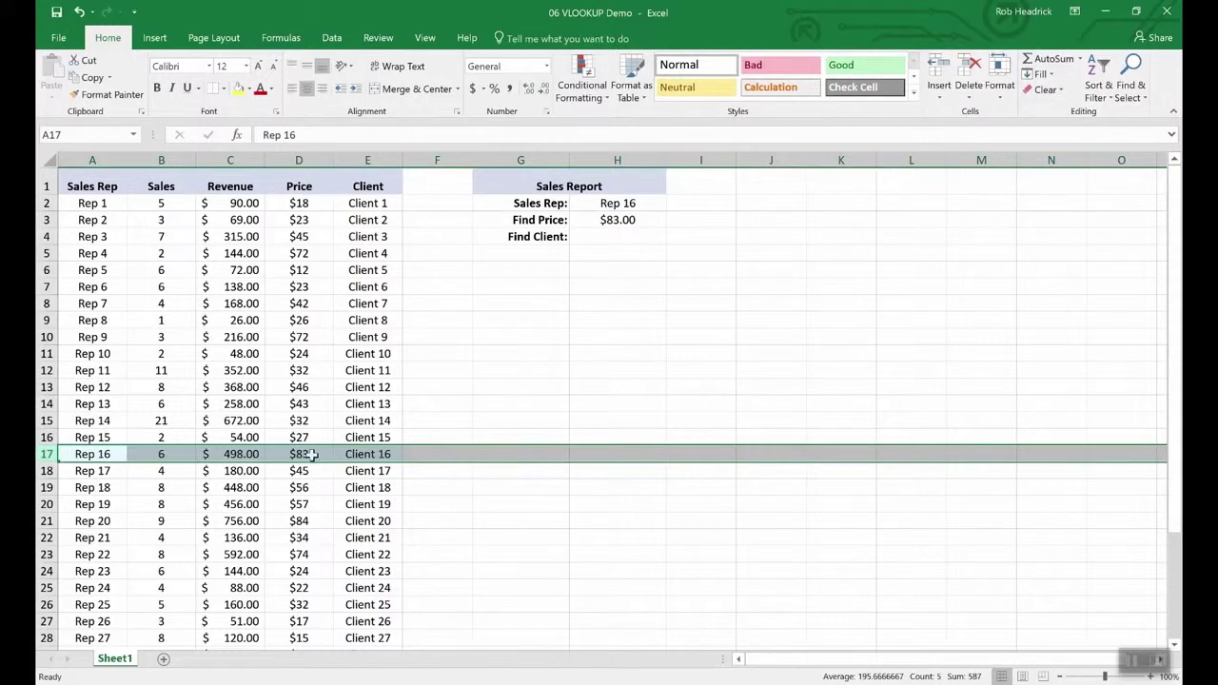
click(614, 234)
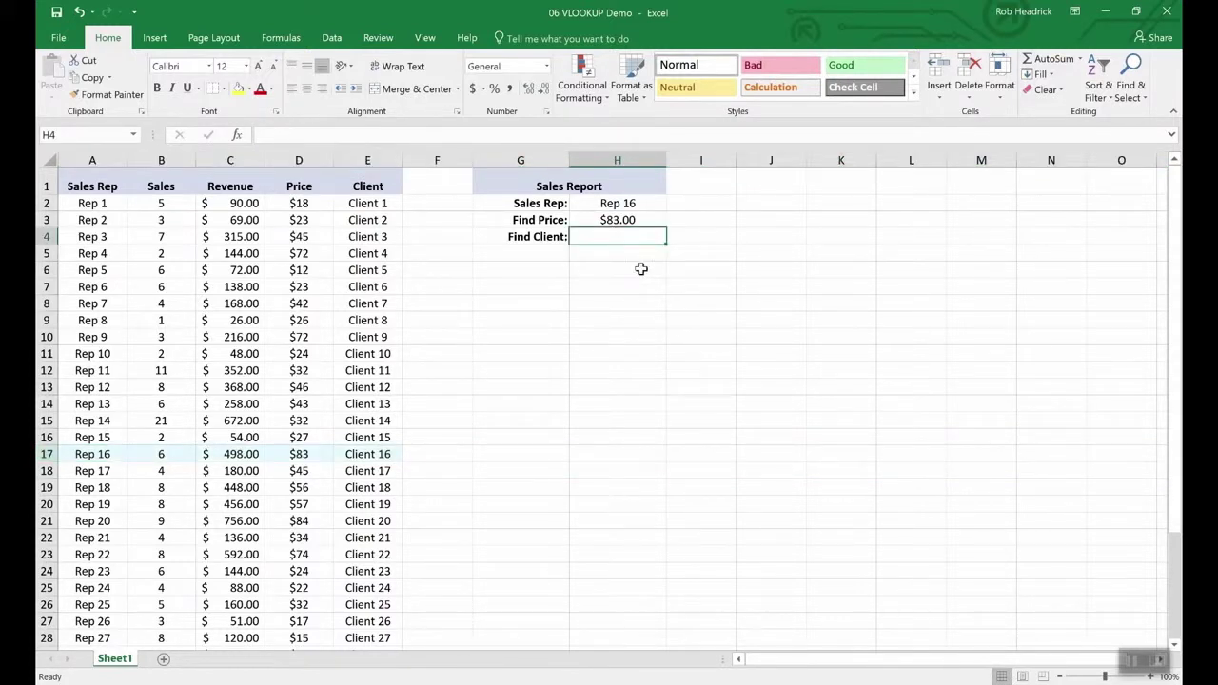
key(Up)
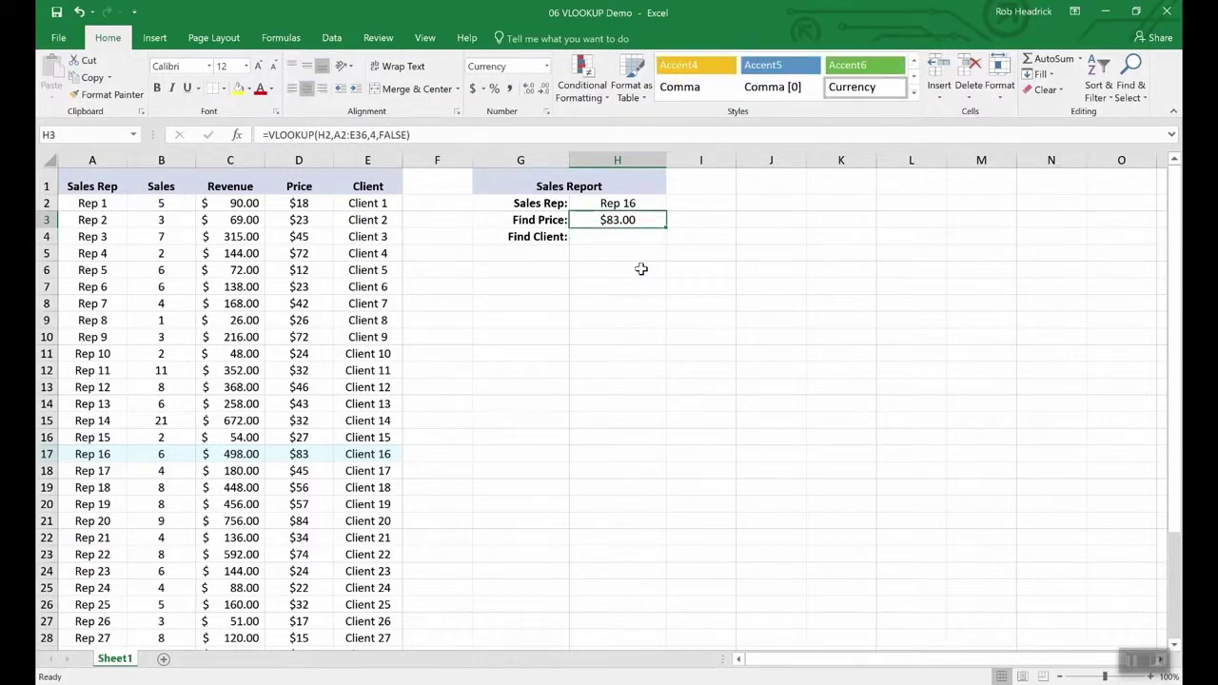
key(Down)
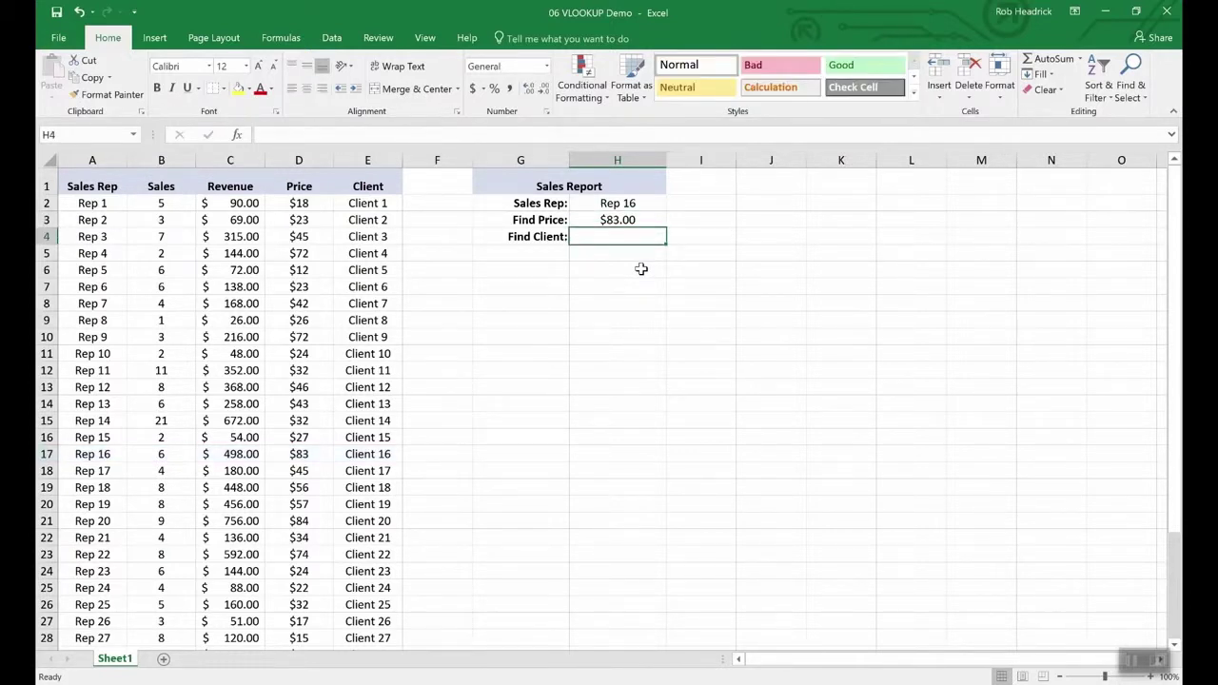
key(Up)
key(ctrl+c)
key(Down)
key(ctrl+v)
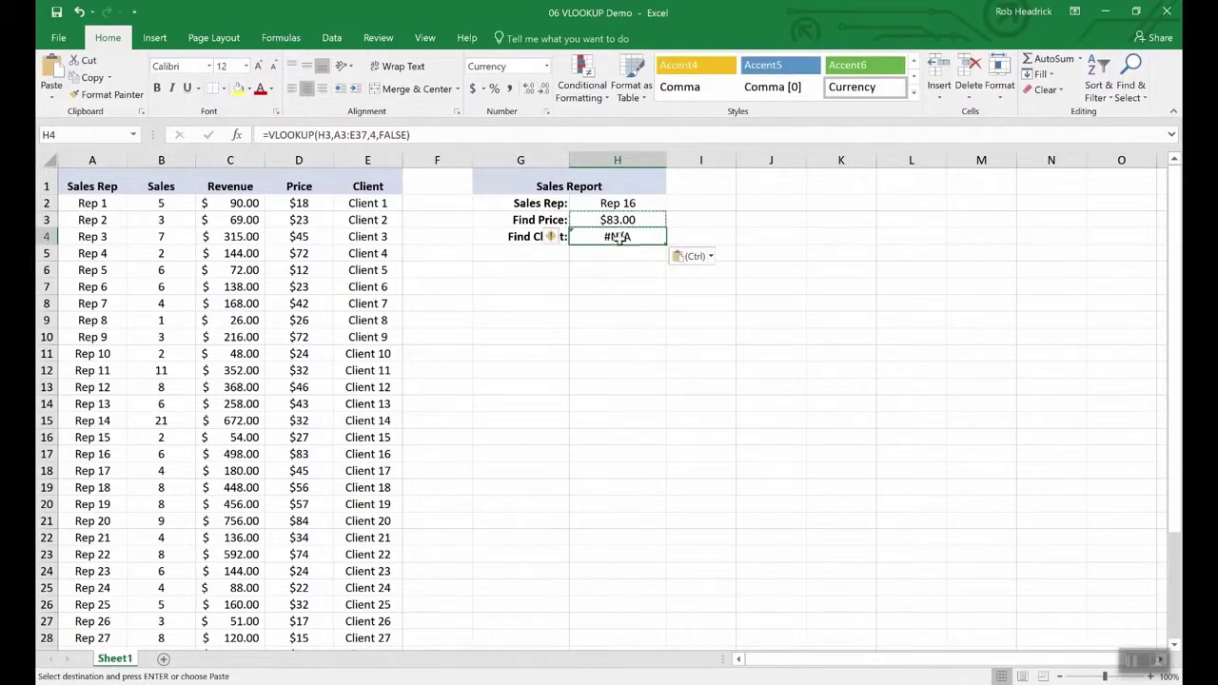
- Correct the H4 formula to look up H2 and return column 5, showing Client 16
click(351, 136)
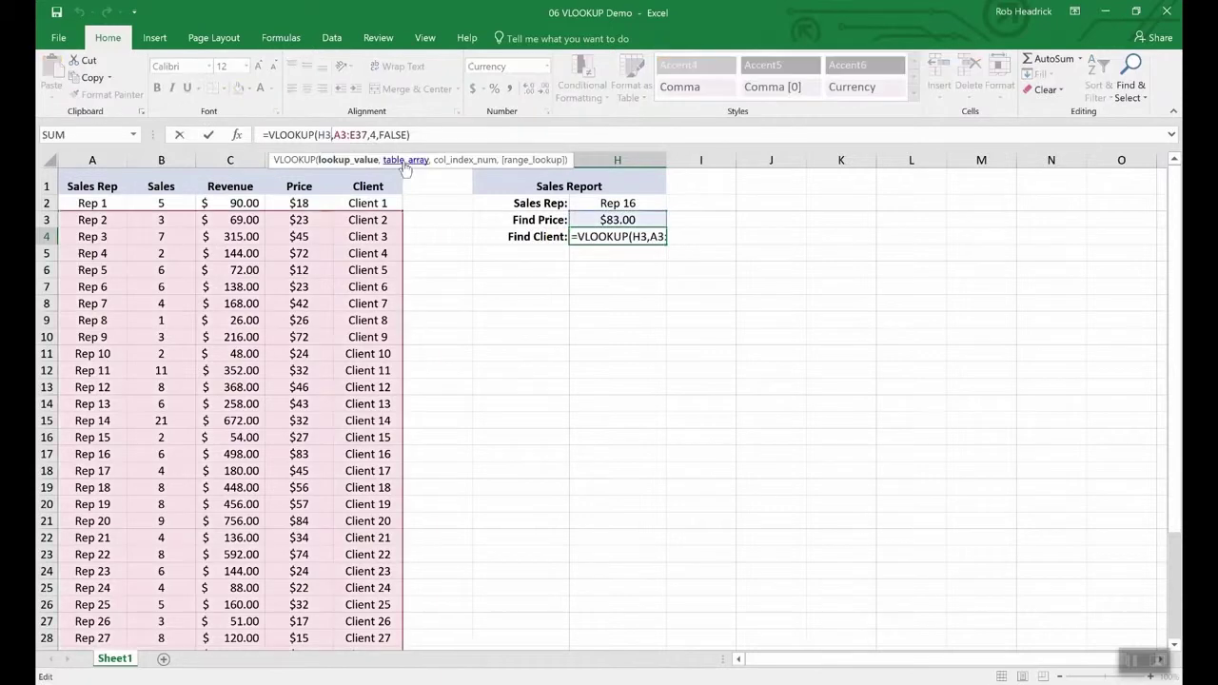
key(BackSpace)
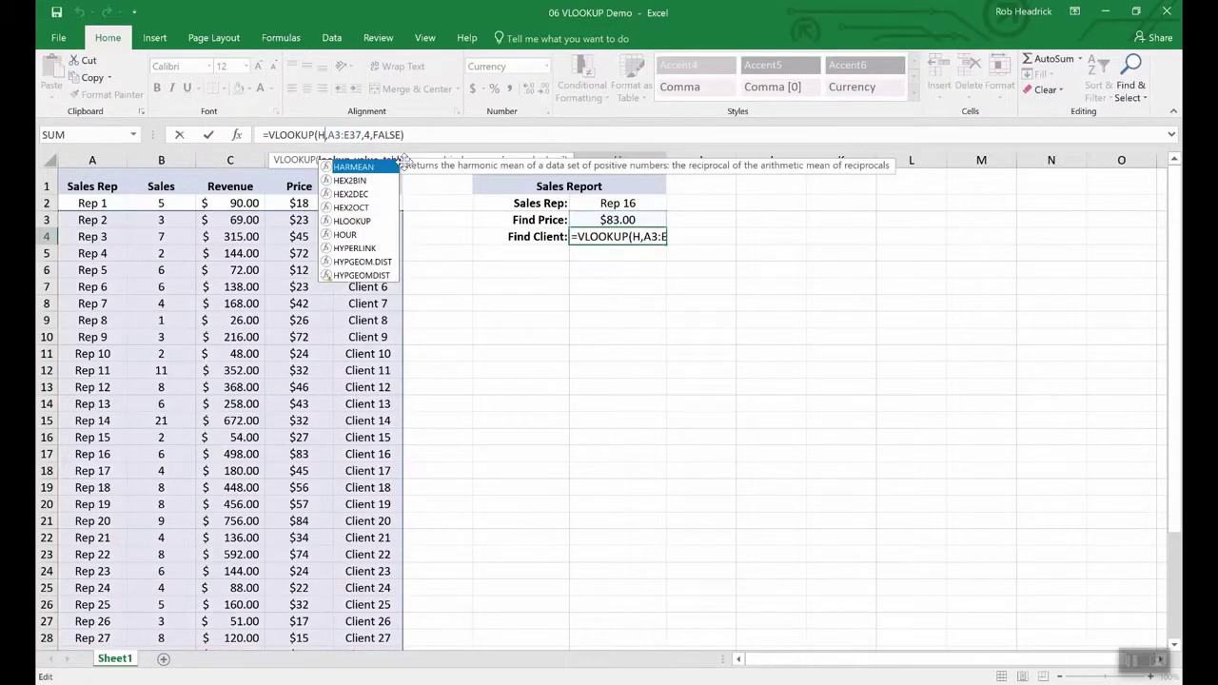
text(2)
key(Right)
key(Right)
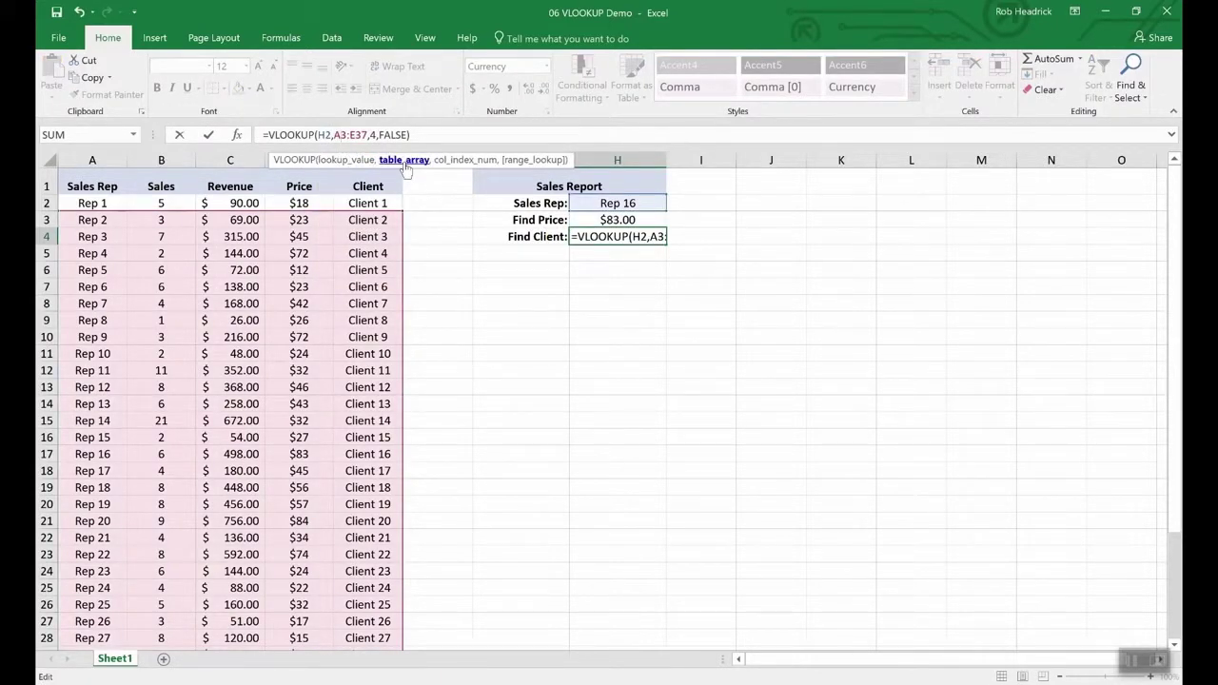
key(Right)
key(Right)
key(Right)
key(Right)
key(Right)
key(Right)
key(Delete)
text(5)
key(Return)
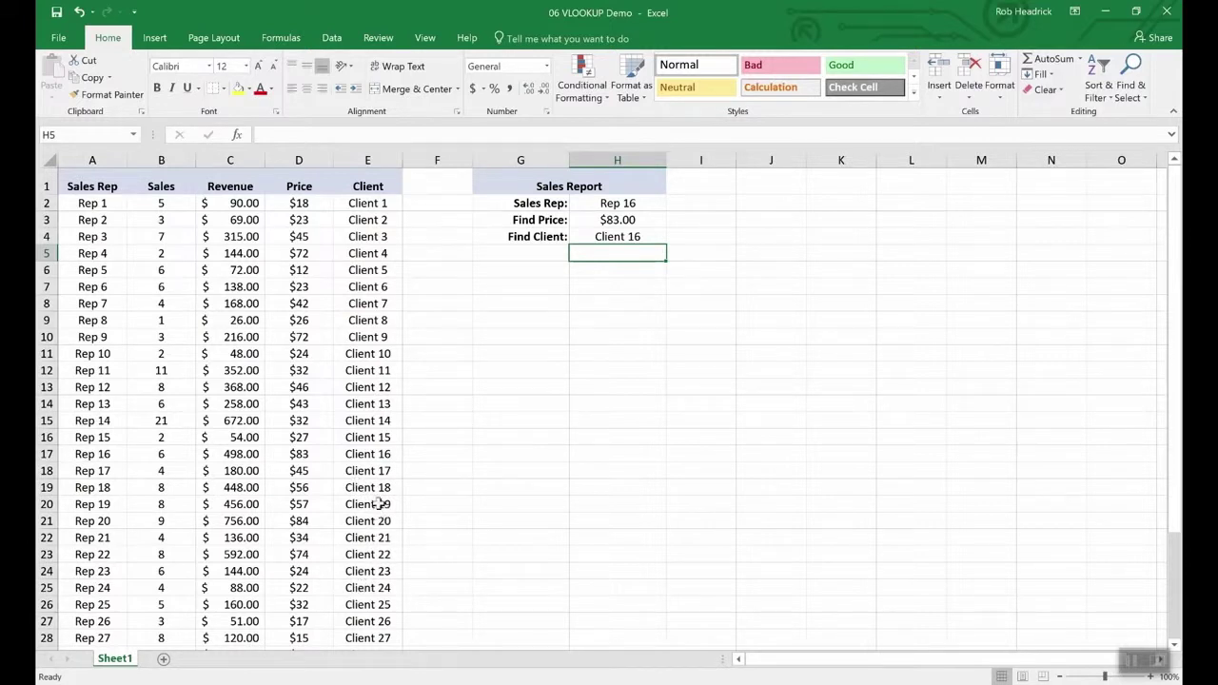
click(47, 456)
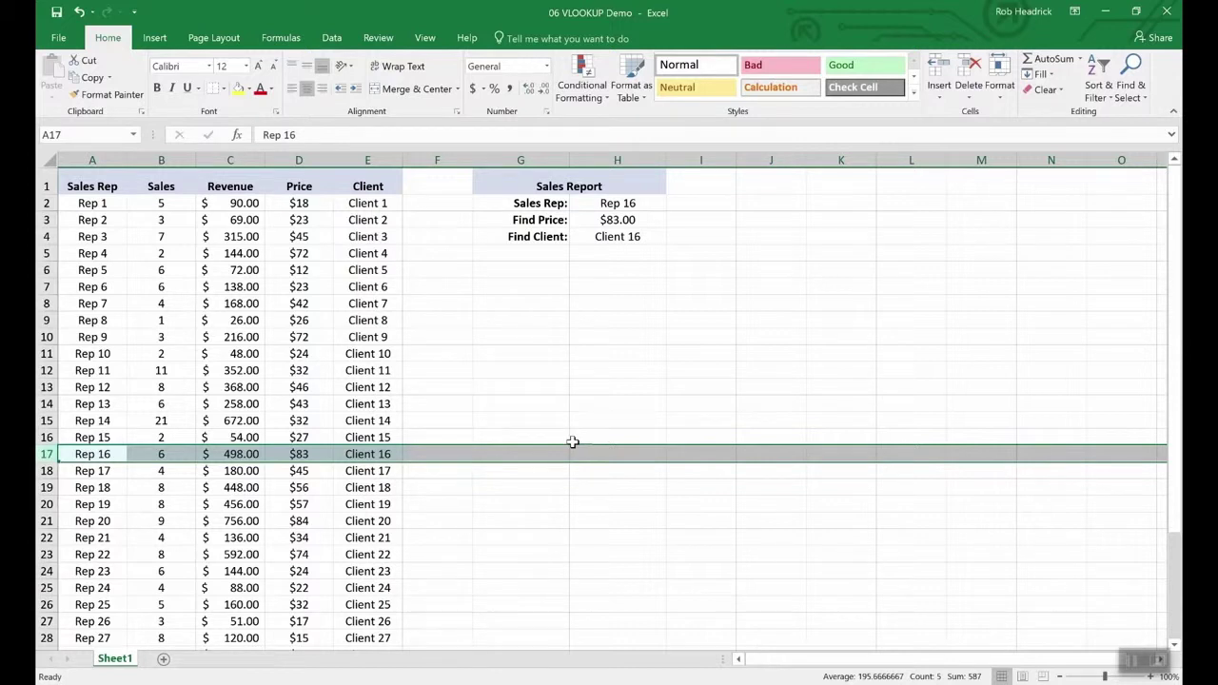
- Pick Rep 19 from the Sales Rep dropdown in H2, then pick Rep 25
click(627, 204)
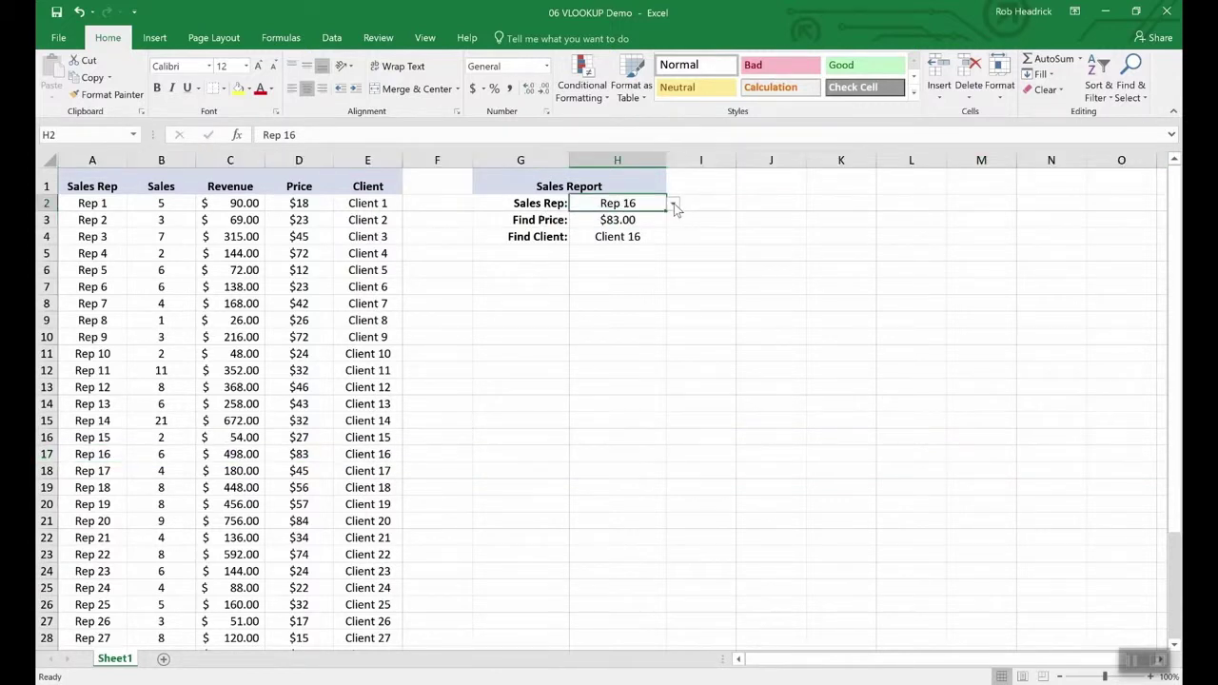
click(673, 205)
click(640, 259)
click(673, 204)
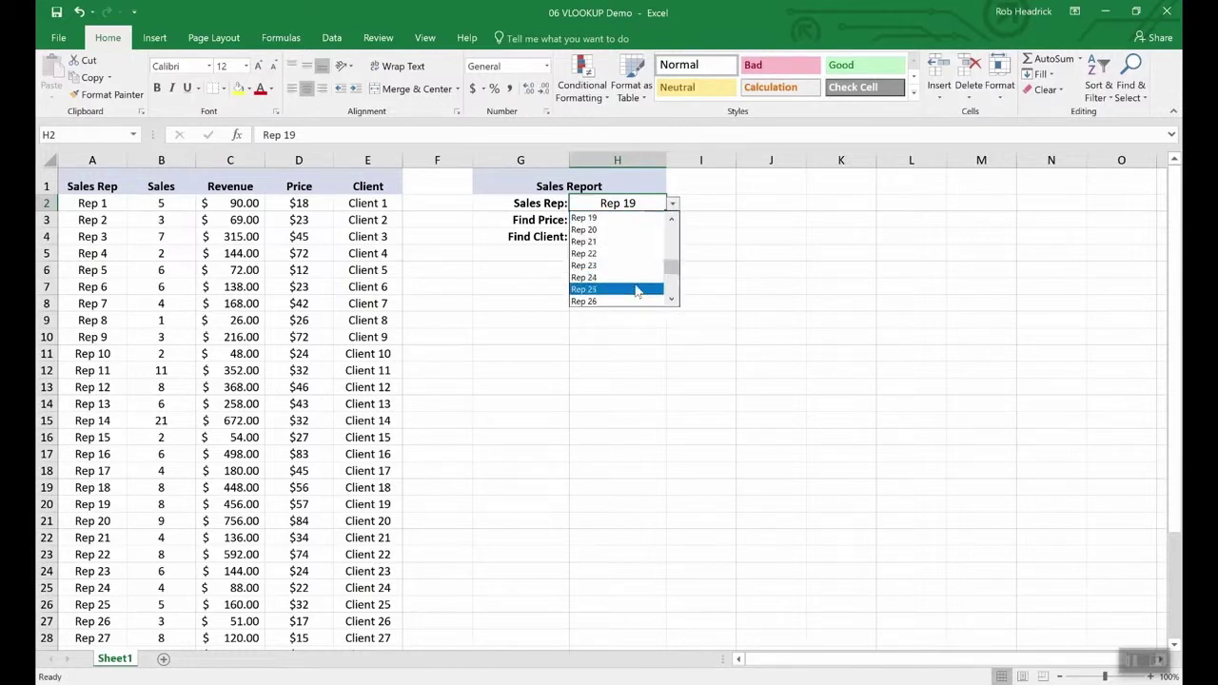
click(637, 290)
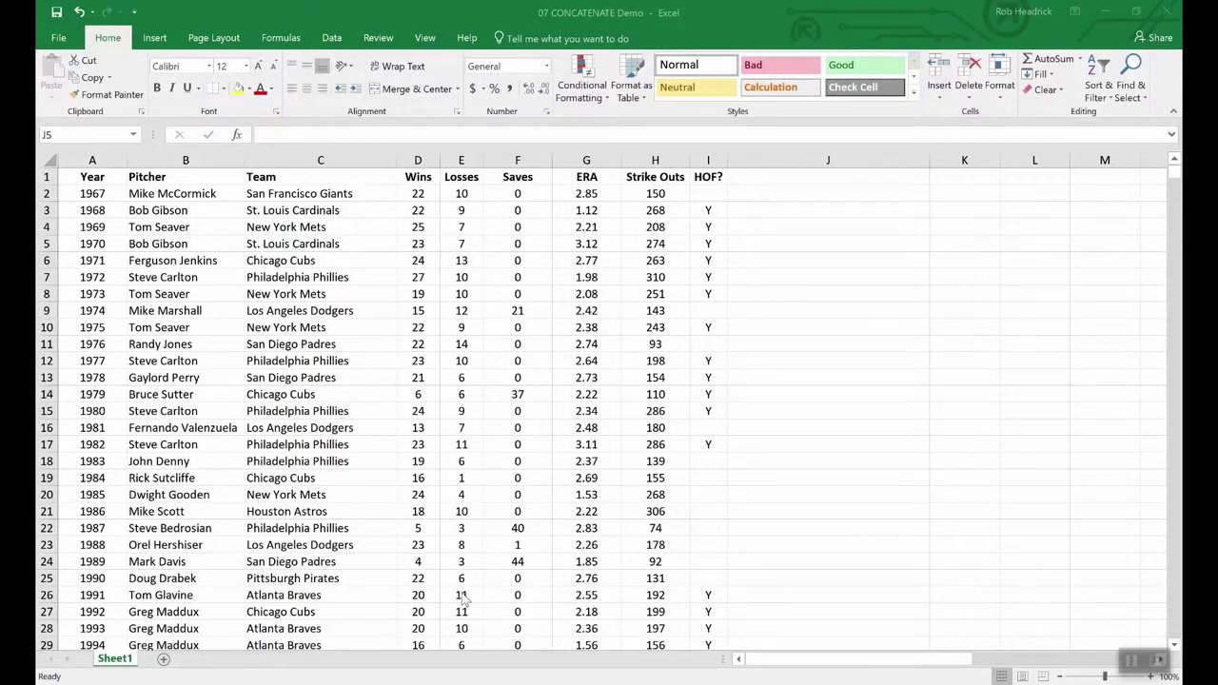
- In the pitcher stats workbook, append a trial -10 to the 1967 Wins value in D2
click(512, 630)
drag(433, 177, 465, 181)
click(459, 277)
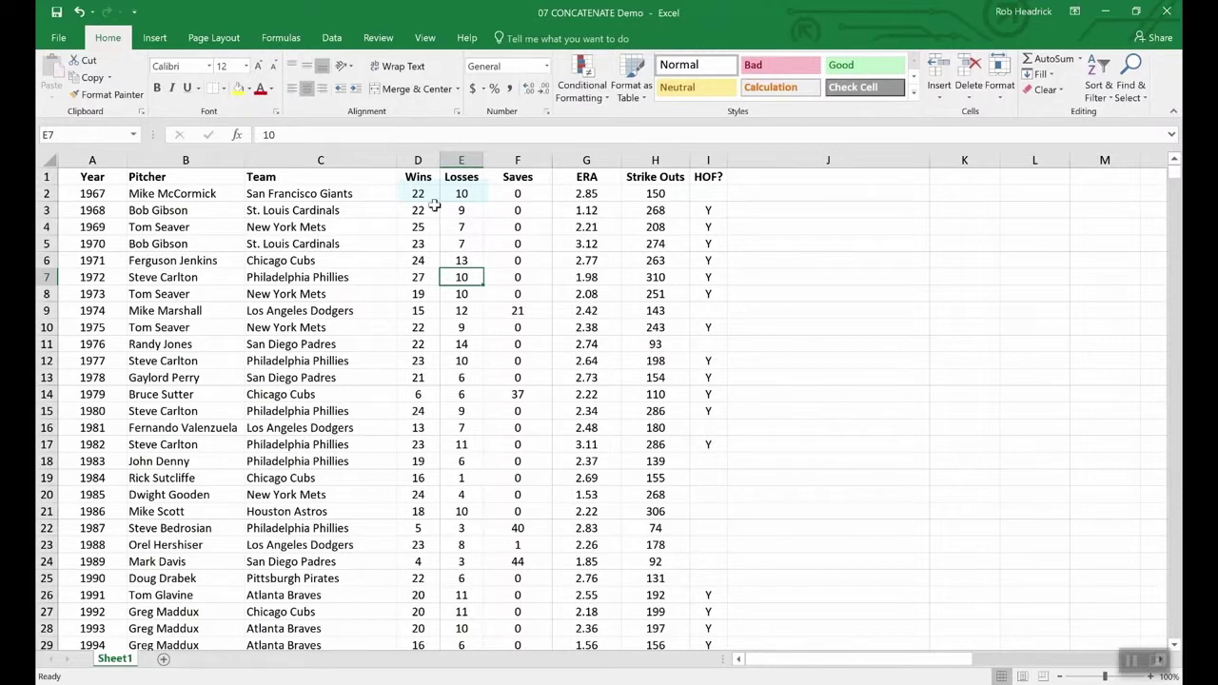
double_click(433, 194)
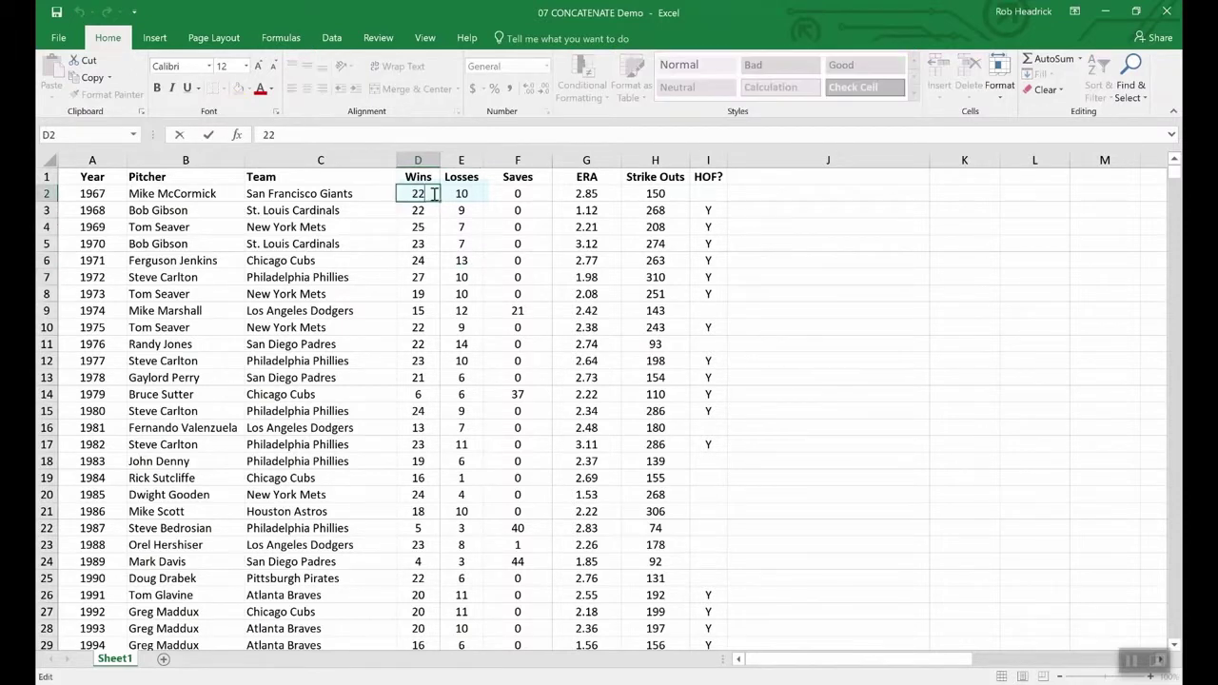
text(-)
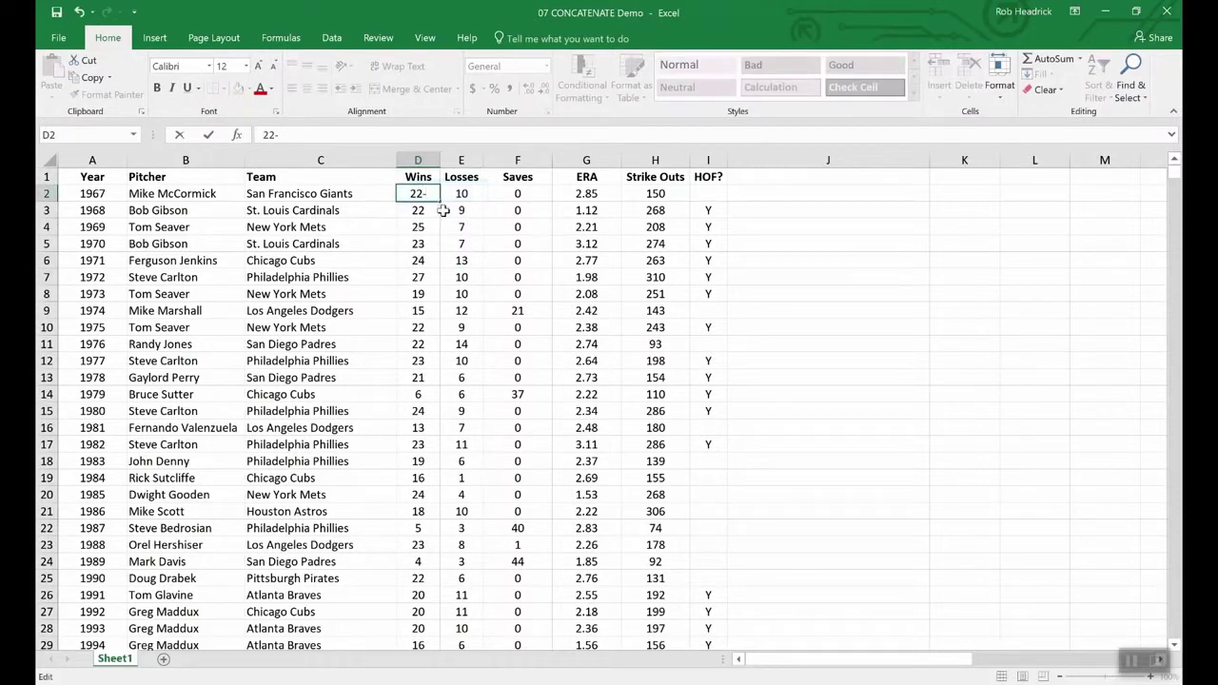
text(10)
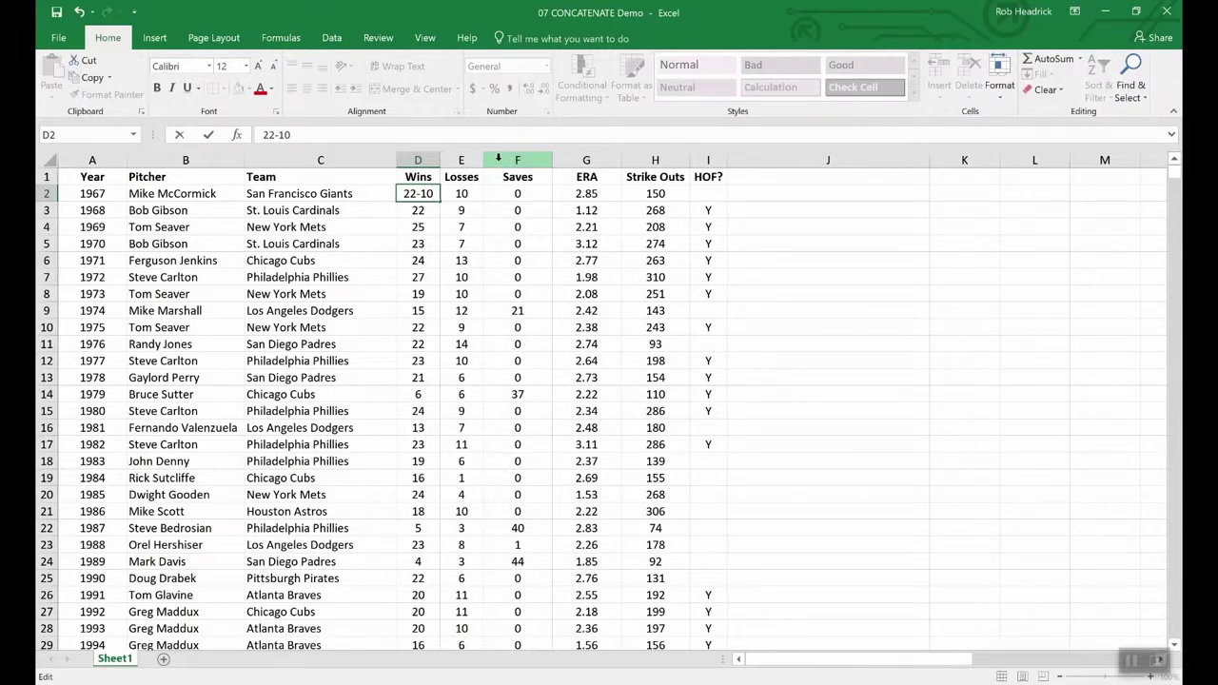
key(BackSpace)
key(BackSpace)
key(BackSpace)
- Keep 1967 Wins at 22 and insert an empty column before Saves
key(Return)
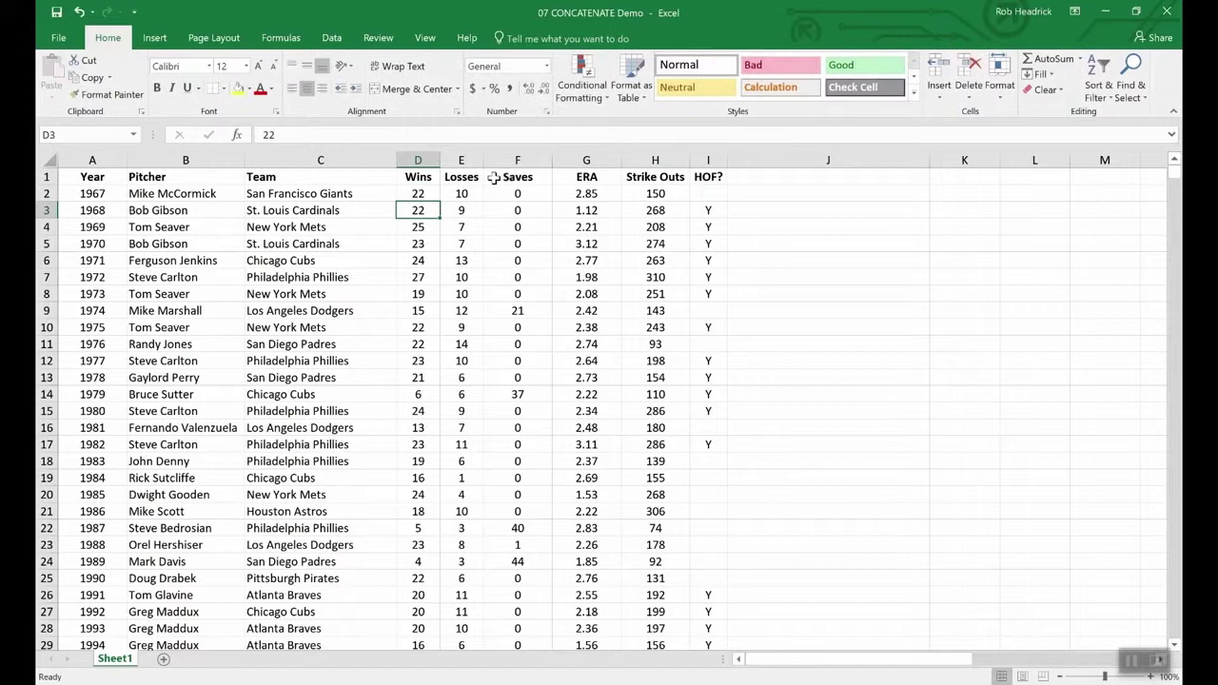
click(496, 160)
right_click(500, 162)
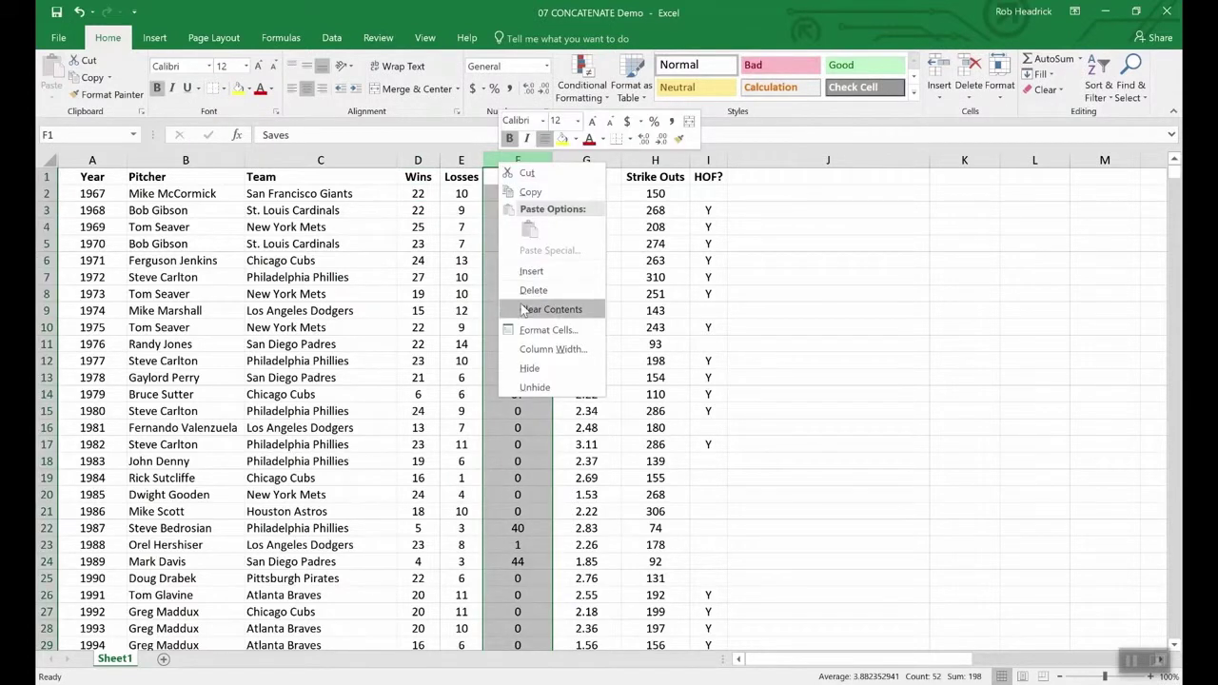
key(Escape)
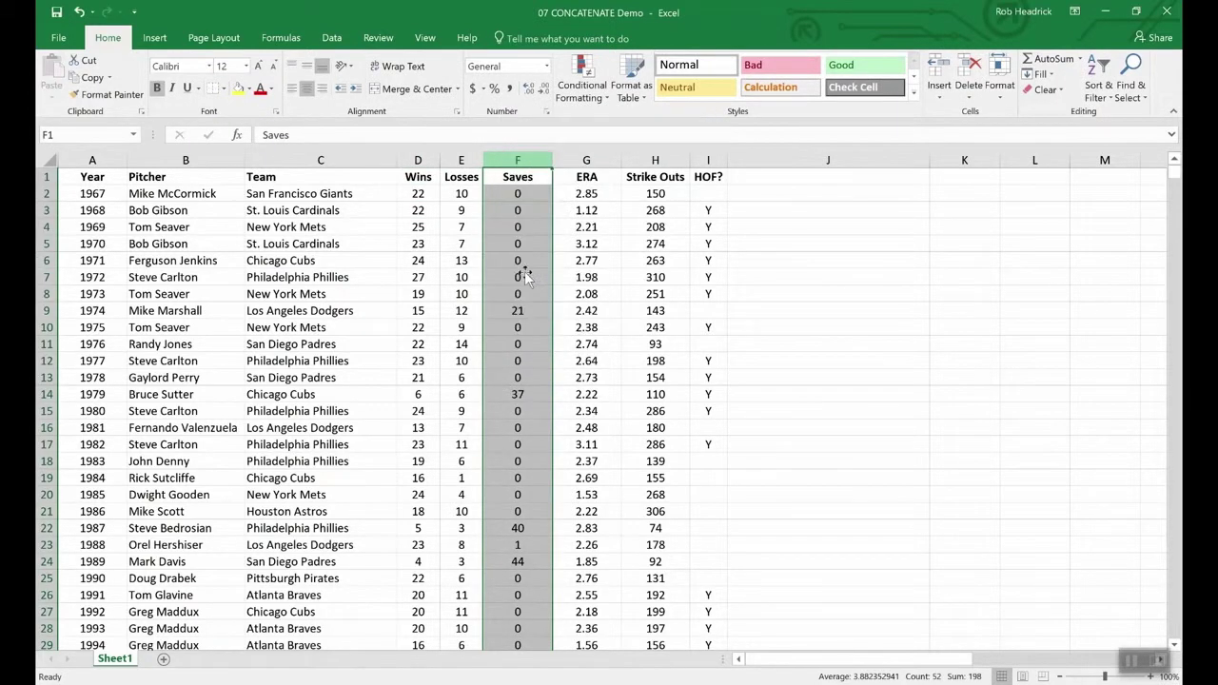
key(ctrl+shift+equal)
- Label the new column W-L in F1 and begin a =conc formula in F2
click(506, 176)
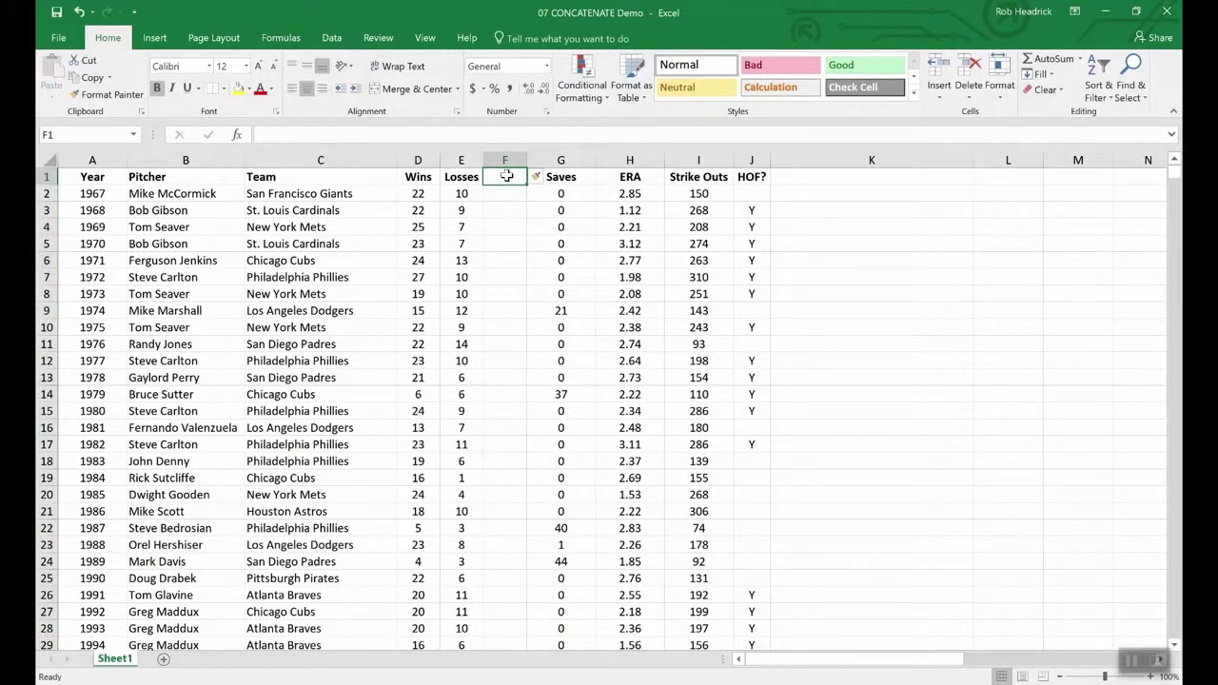
text(W-)
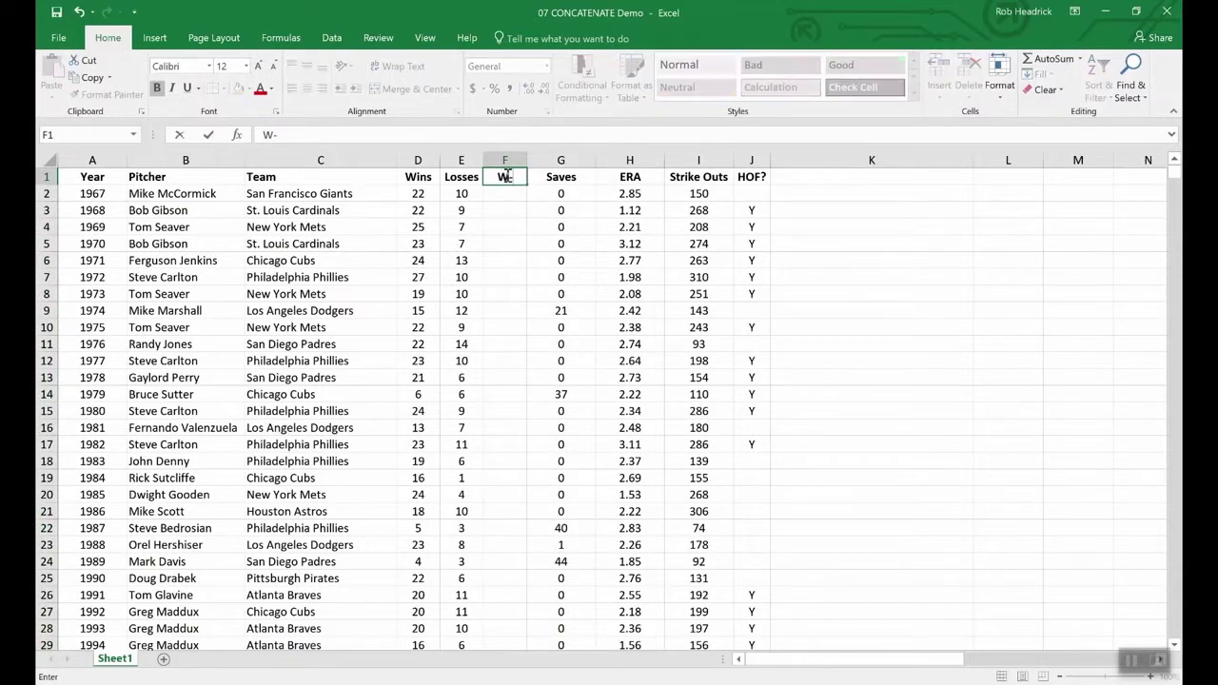
text(L)
key(Return)
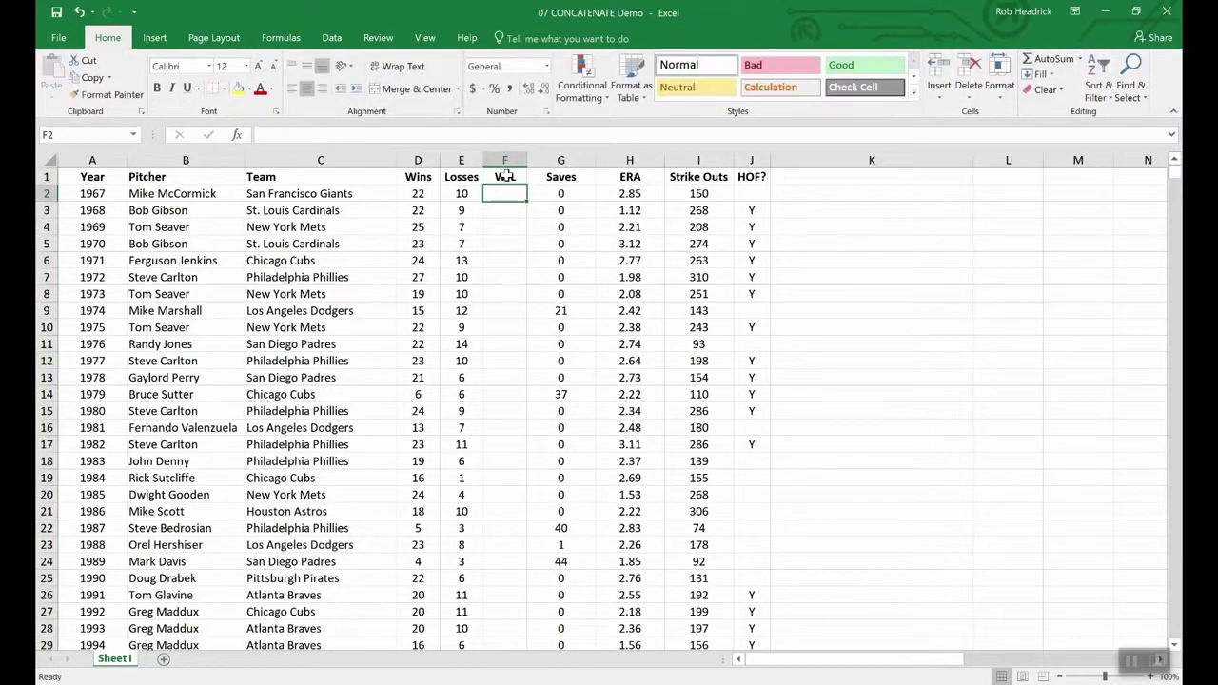
text(=)
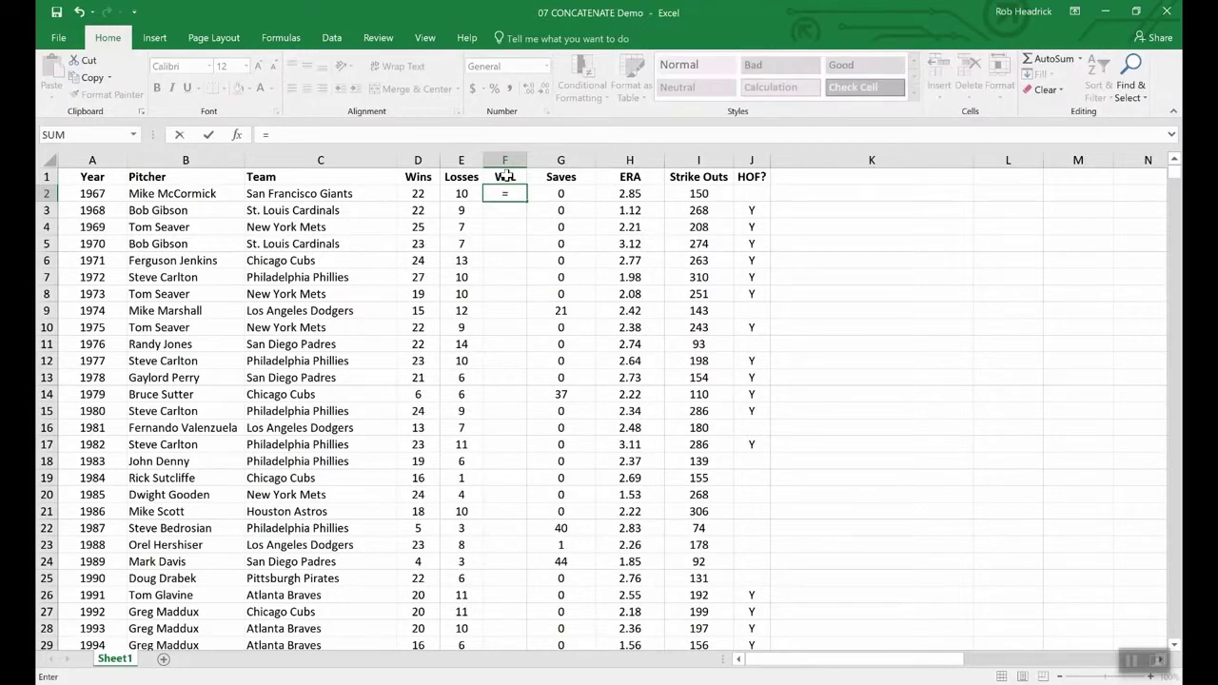
text(conc)
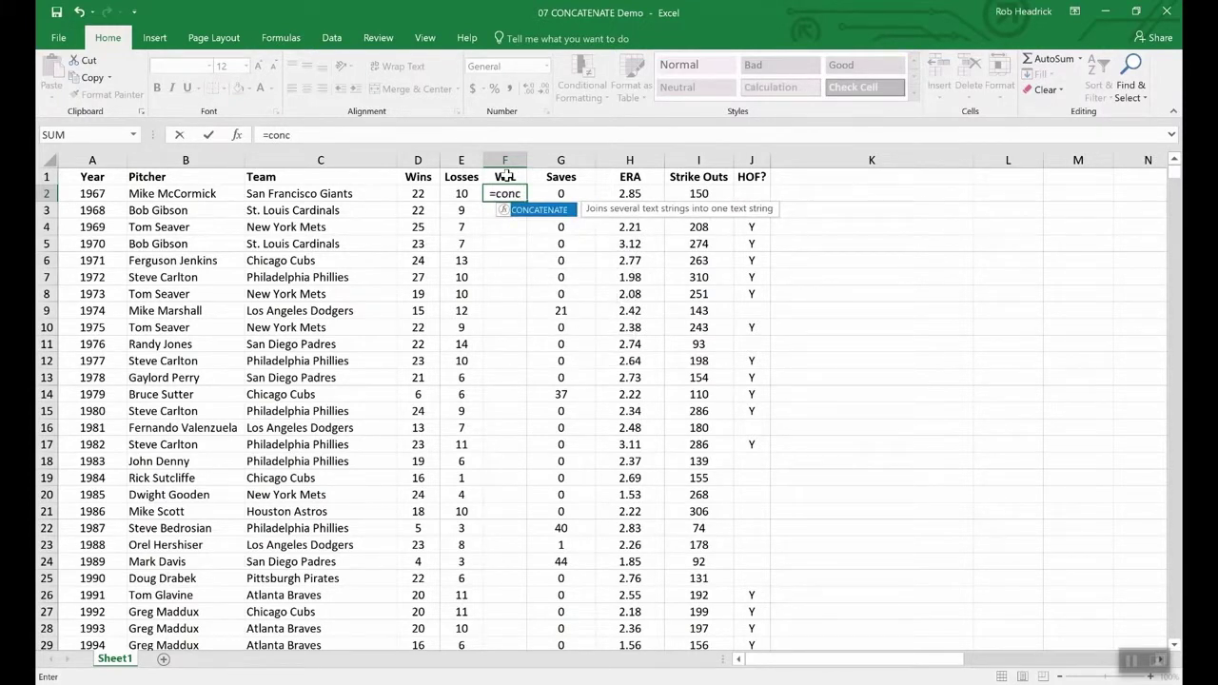
- Enter a CONCATENATE formula in F2 joining Wins D2 and Losses E2
double_click(547, 210)
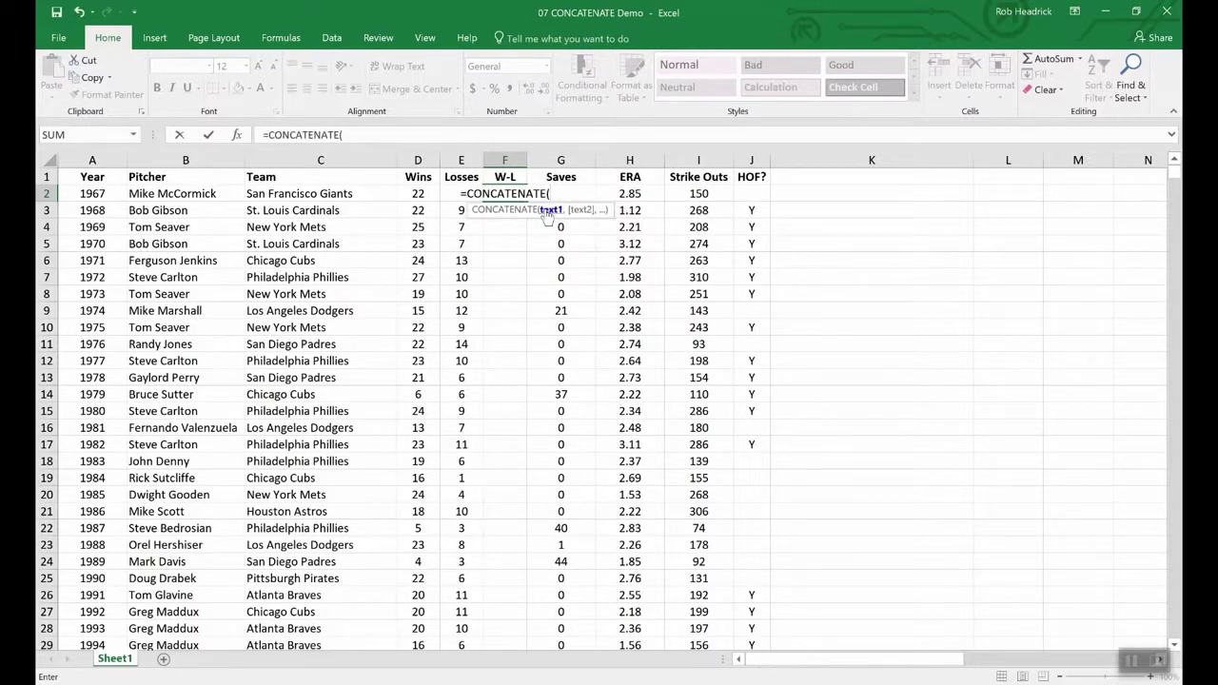
click(417, 194)
text(,)
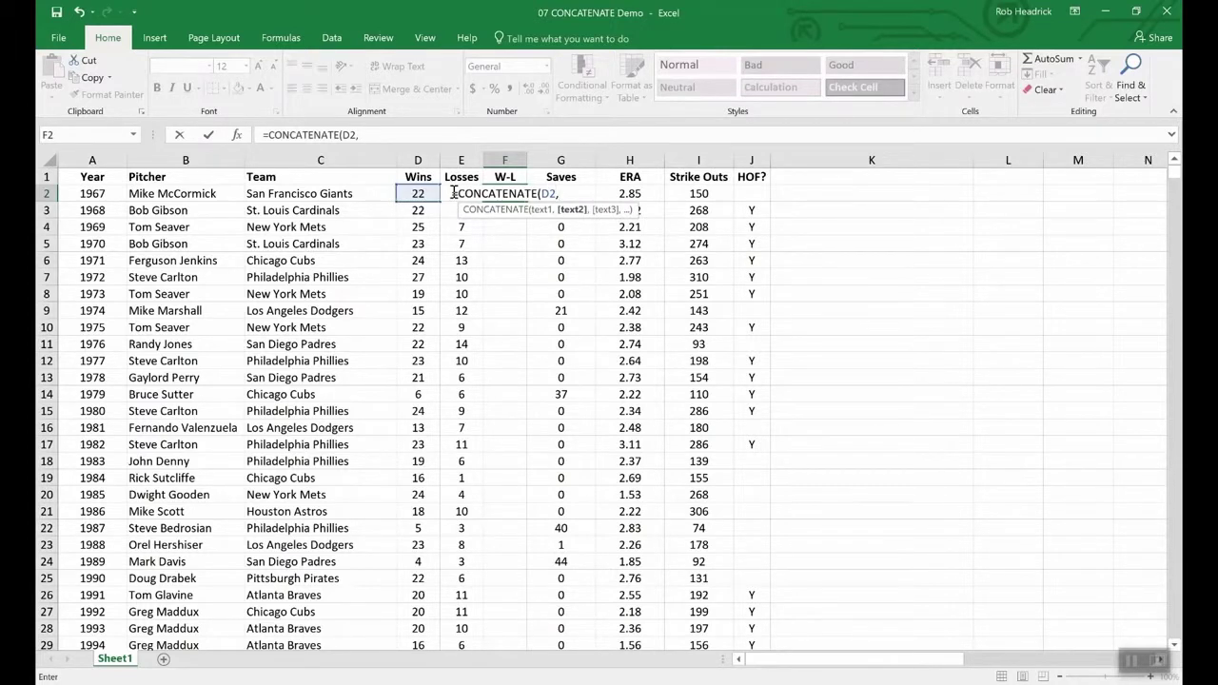
text(e2)
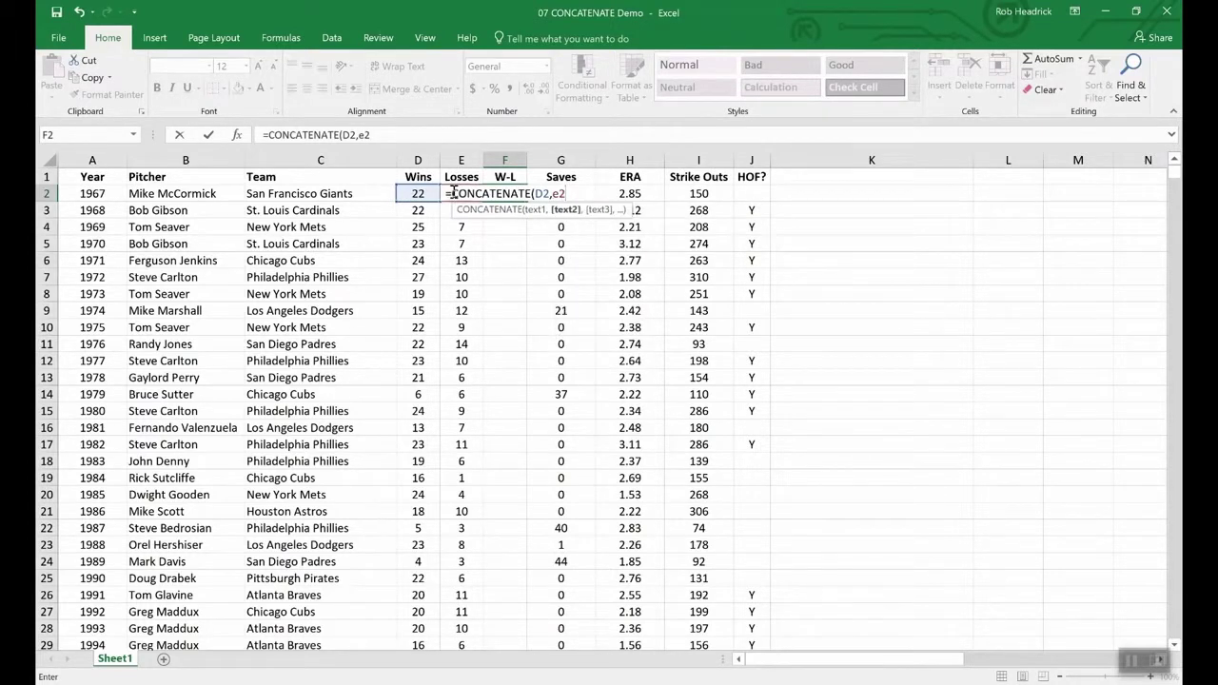
key(Return)
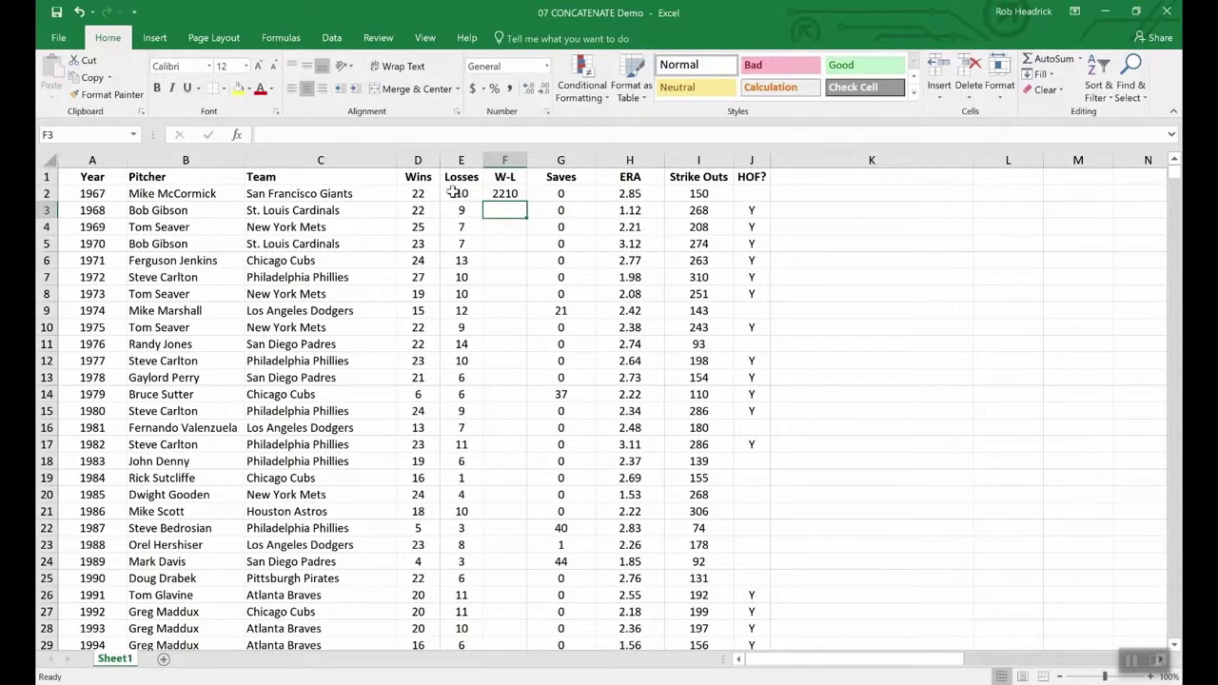
- Add a "-" separator to the F2 formula so it shows 22-10
click(506, 193)
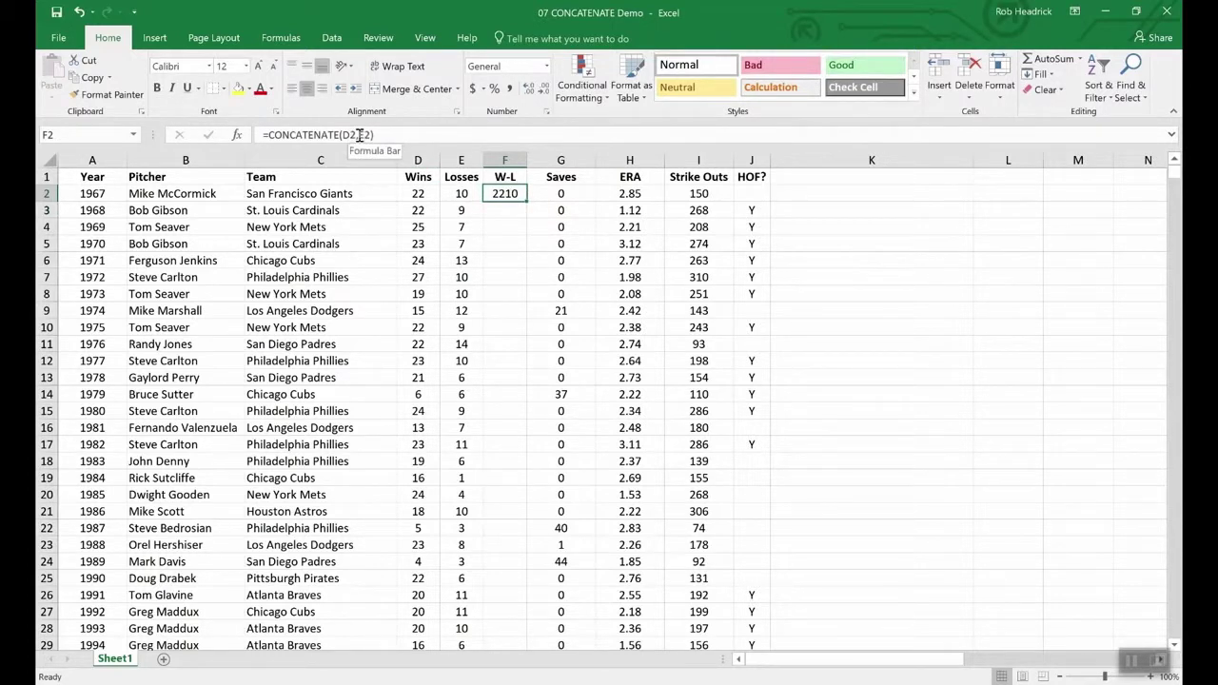
click(360, 135)
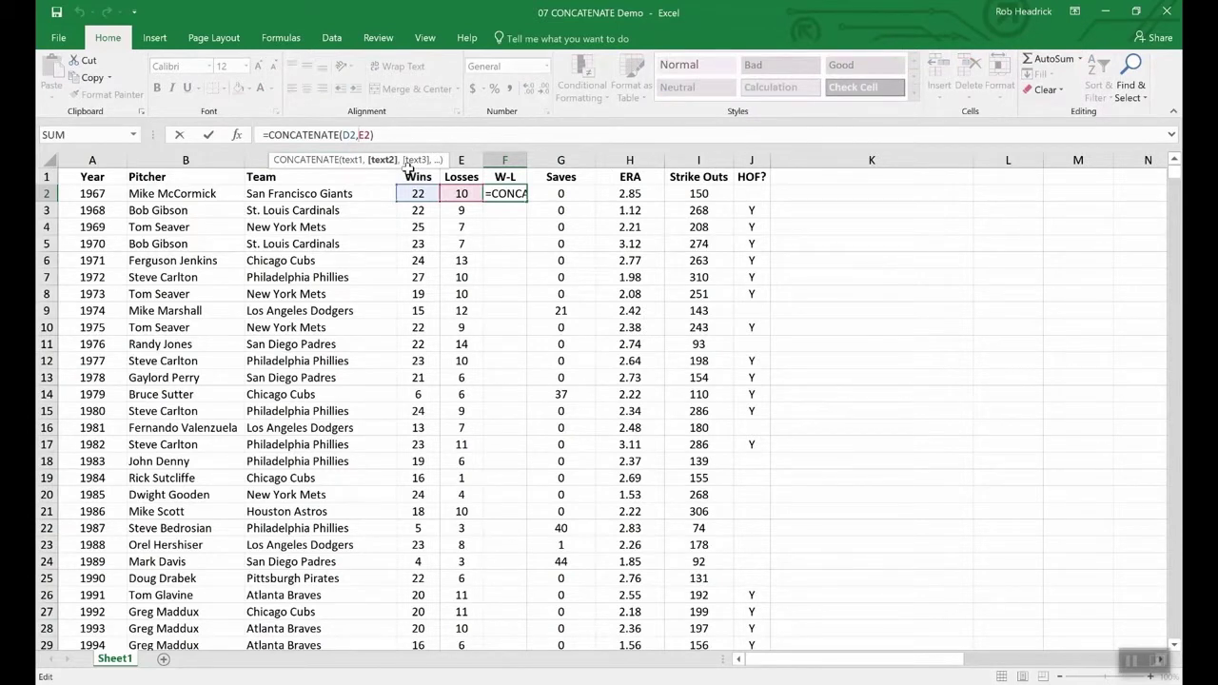
text("-")
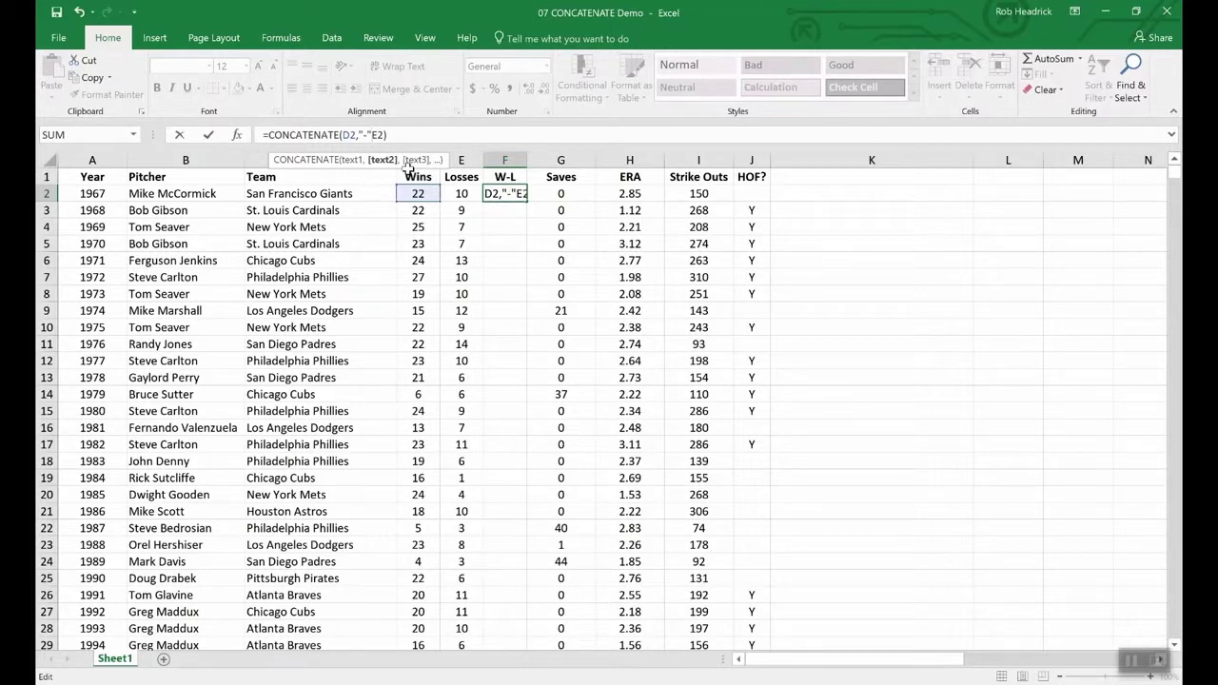
text(,)
key(Return)
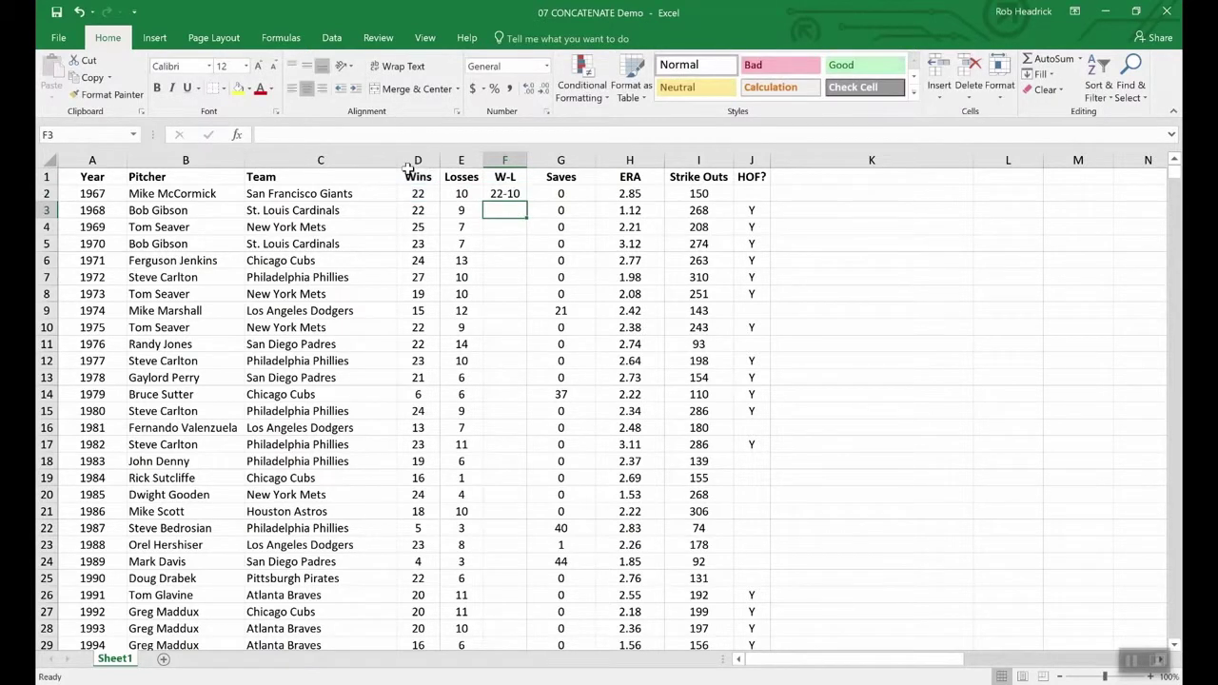
click(505, 194)
- Fill the W-L formula from F2 down to F11
drag(523, 202, 520, 344)
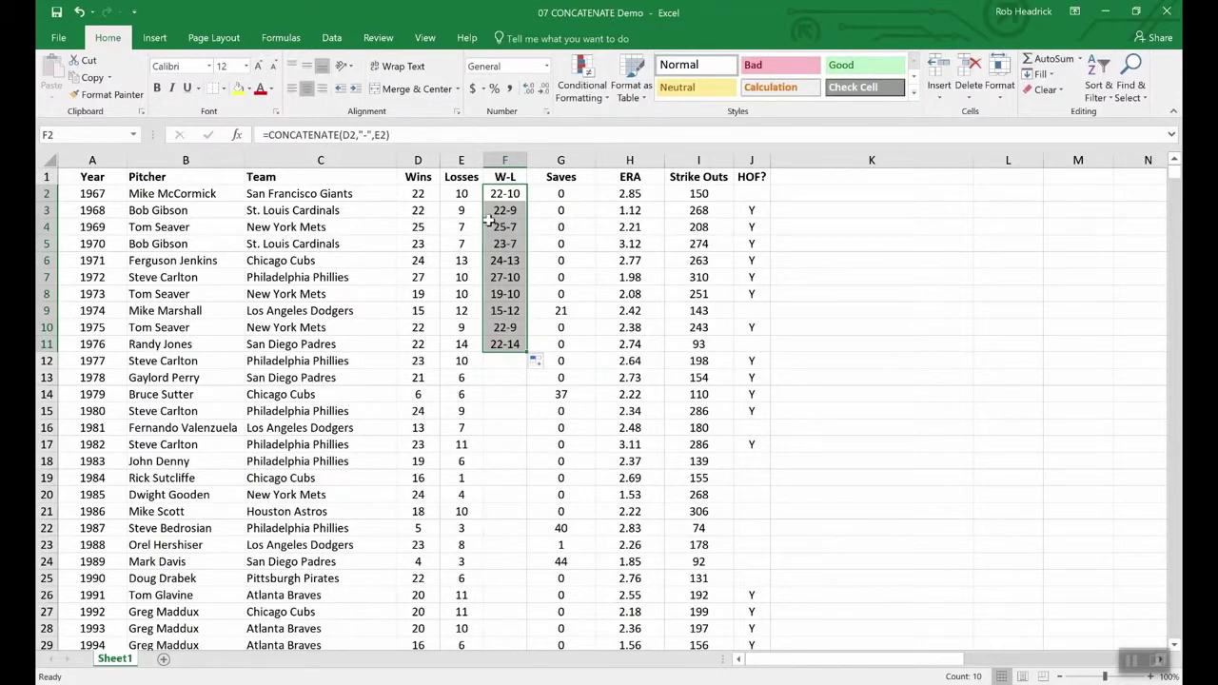
click(418, 176)
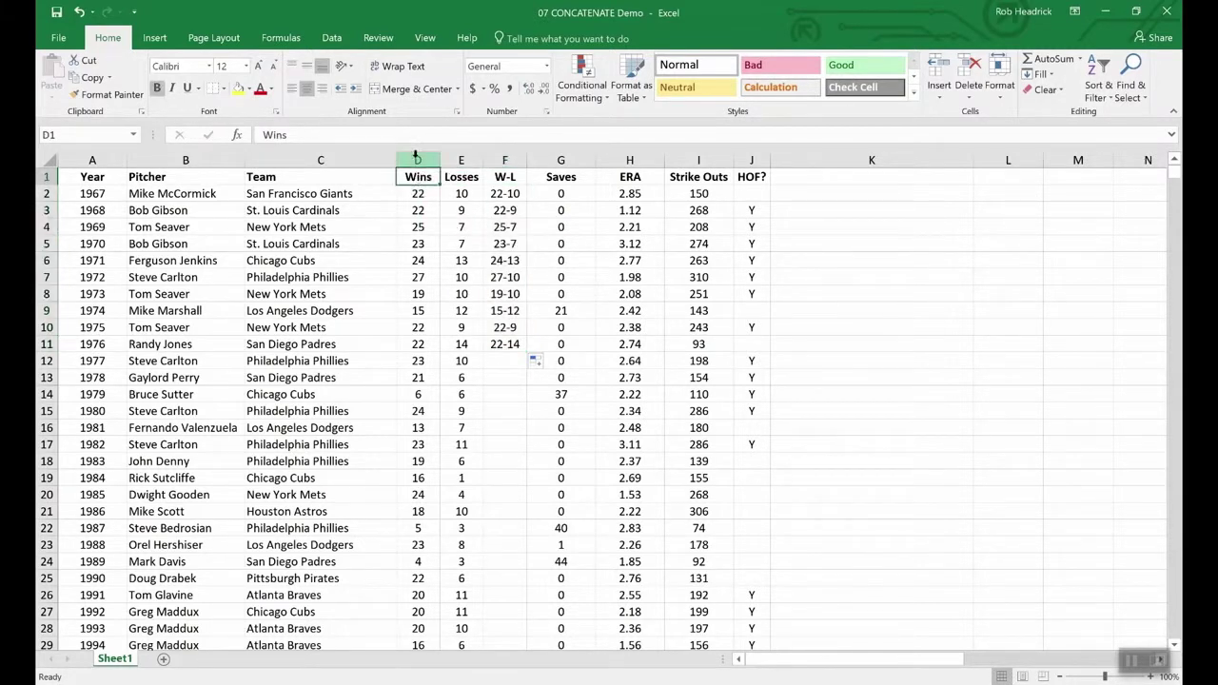
click(417, 159)
drag(433, 160, 461, 160)
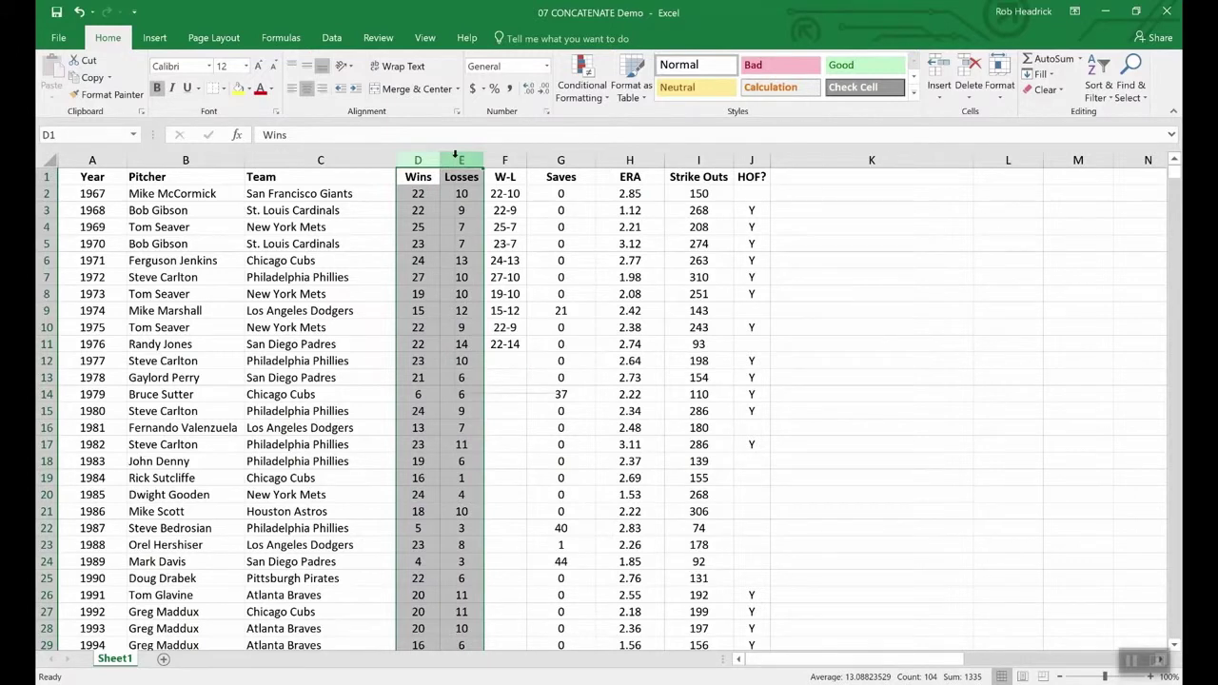
right_click(459, 160)
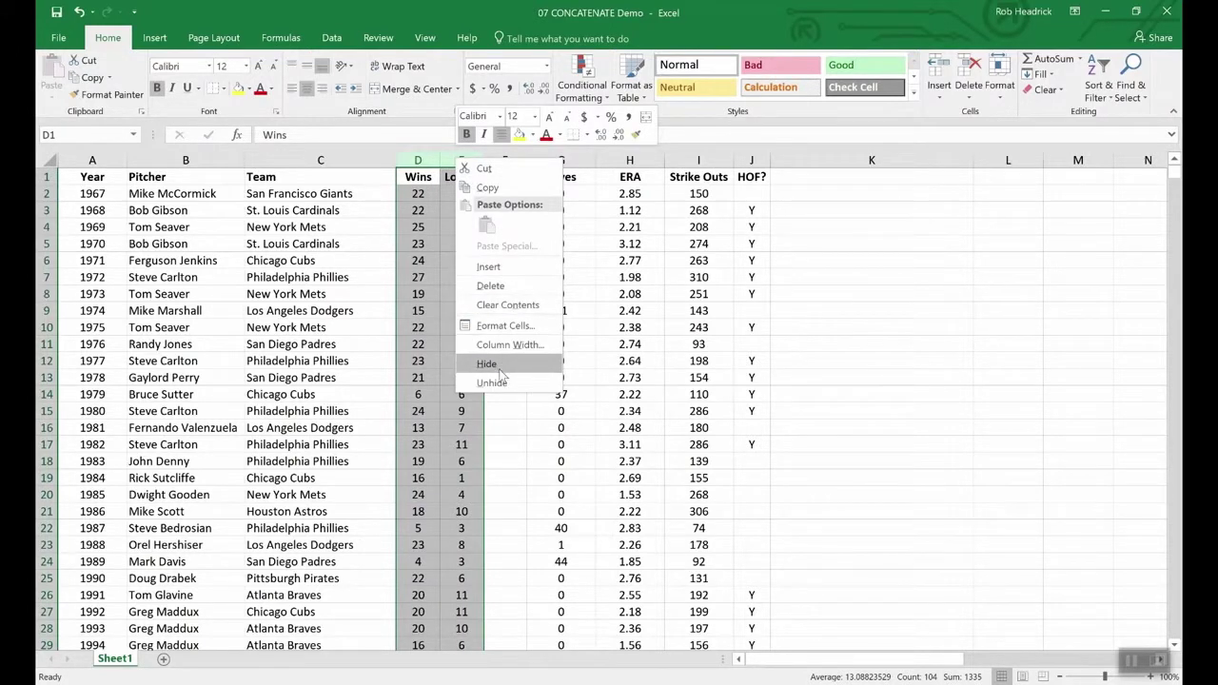
click(495, 436)
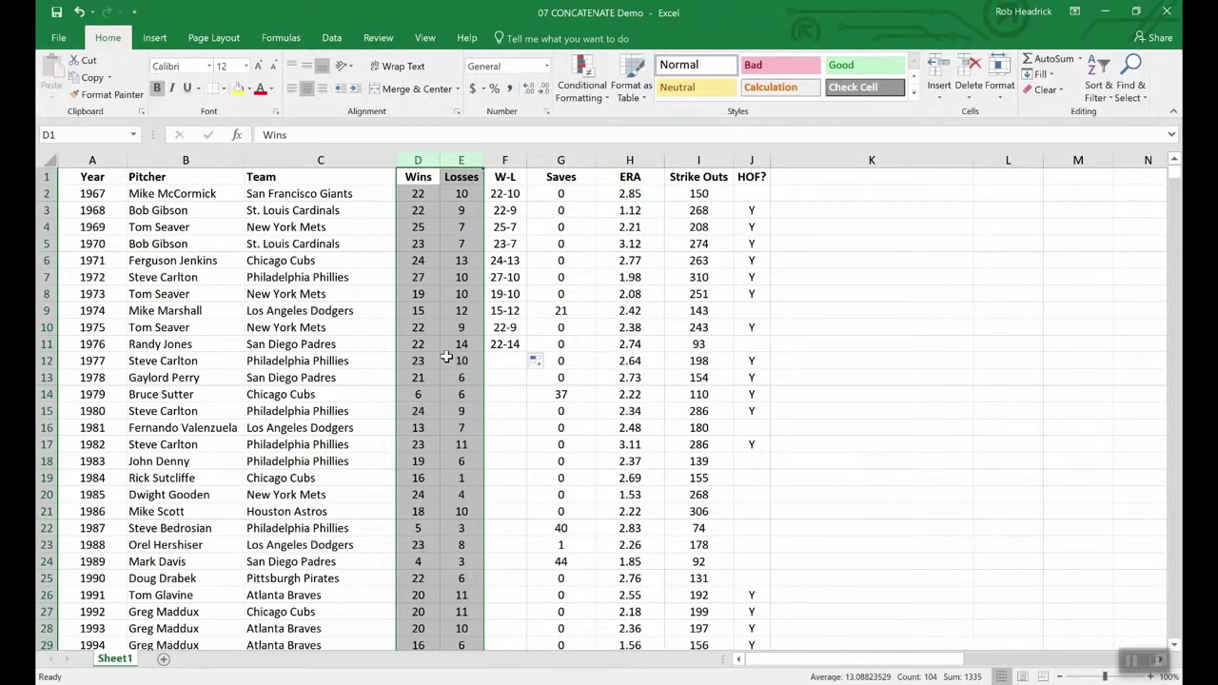
click(437, 349)
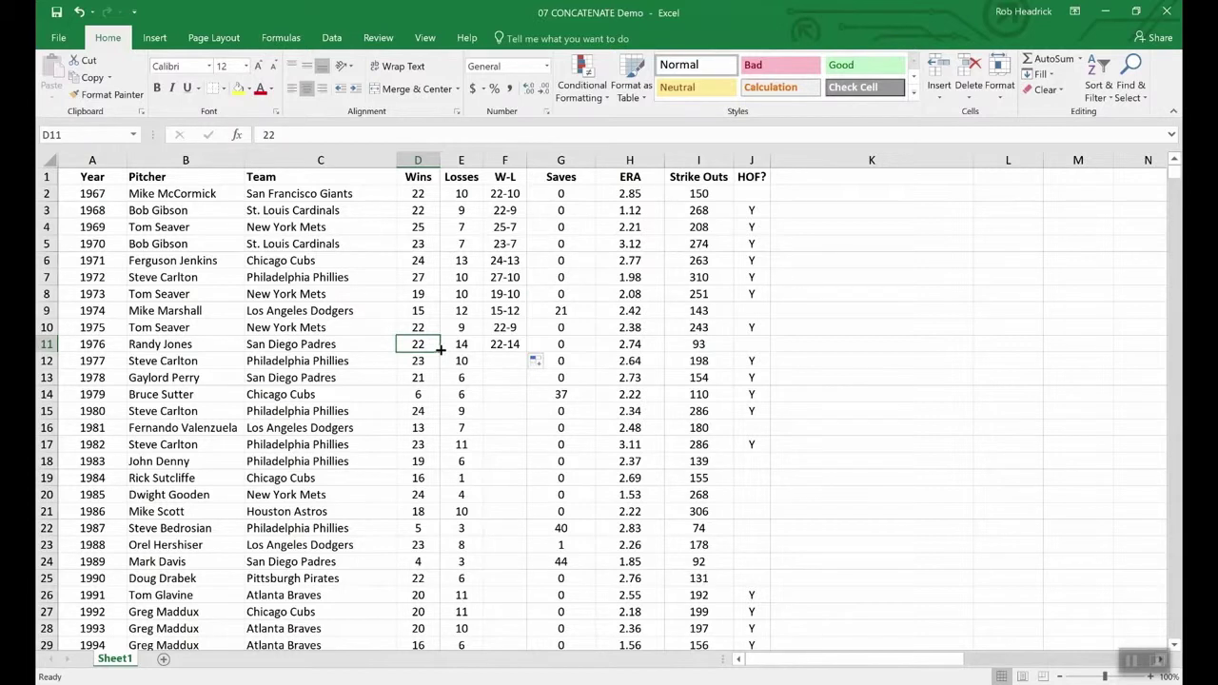
- Insert a blank column G after W-L and copy the W-L results F2:F11
right_click(556, 160)
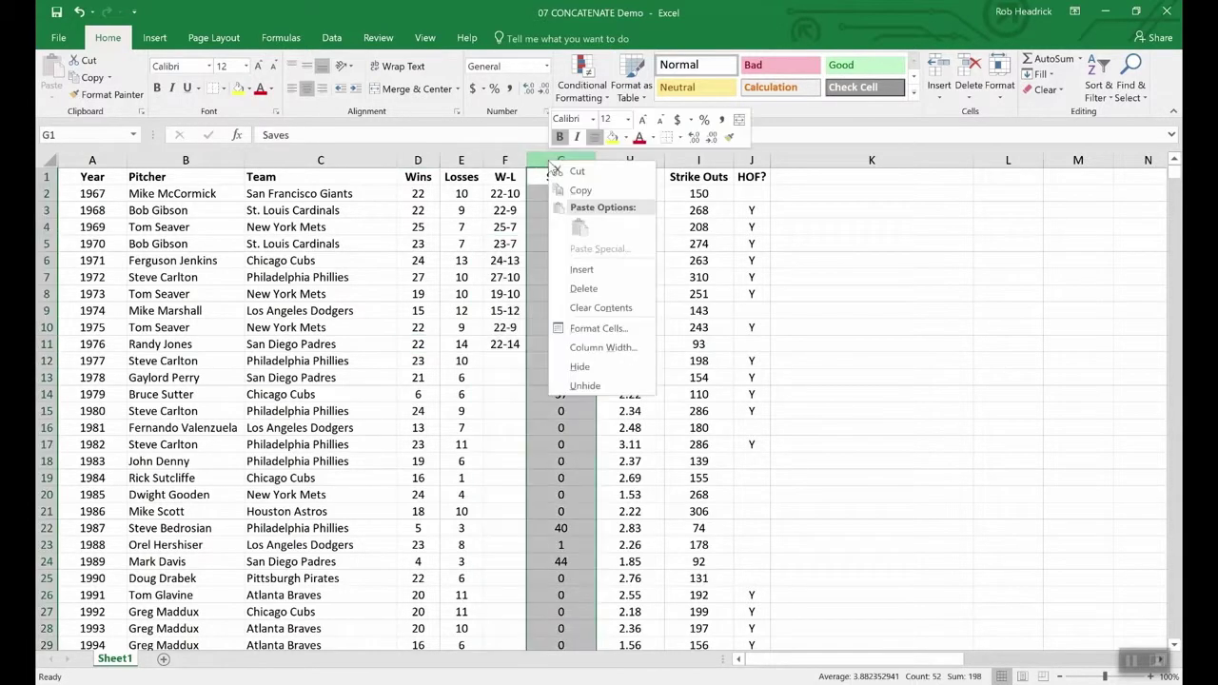
click(588, 268)
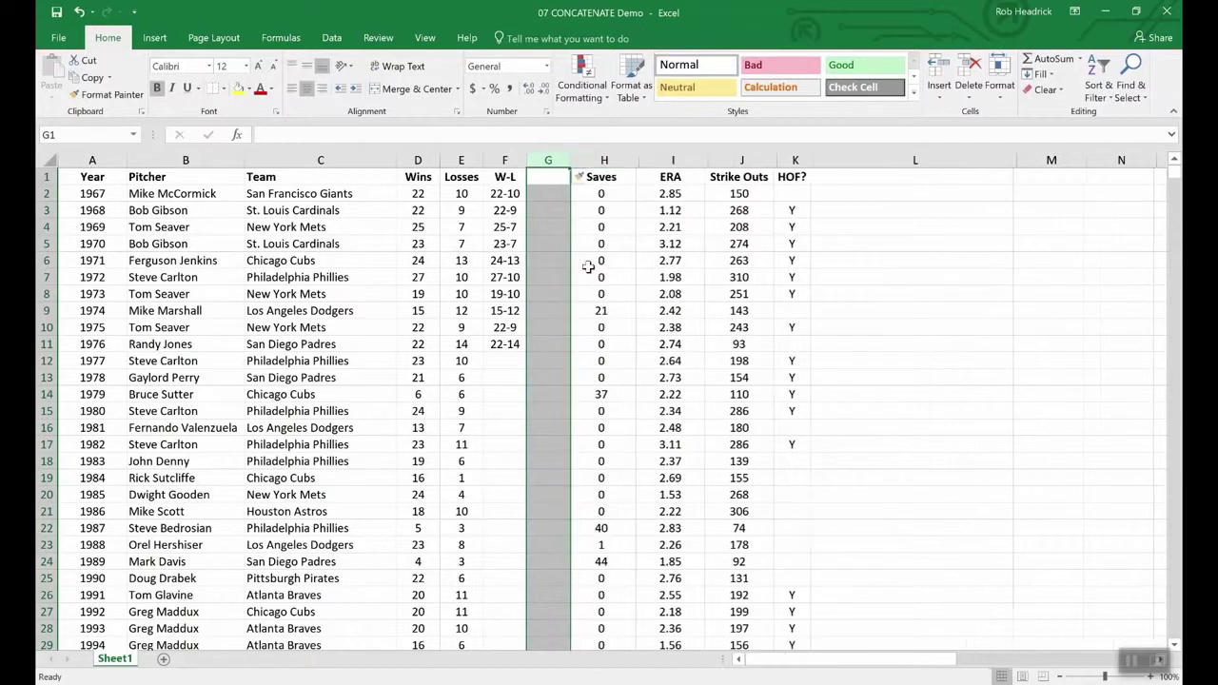
click(543, 176)
drag(504, 194, 505, 344)
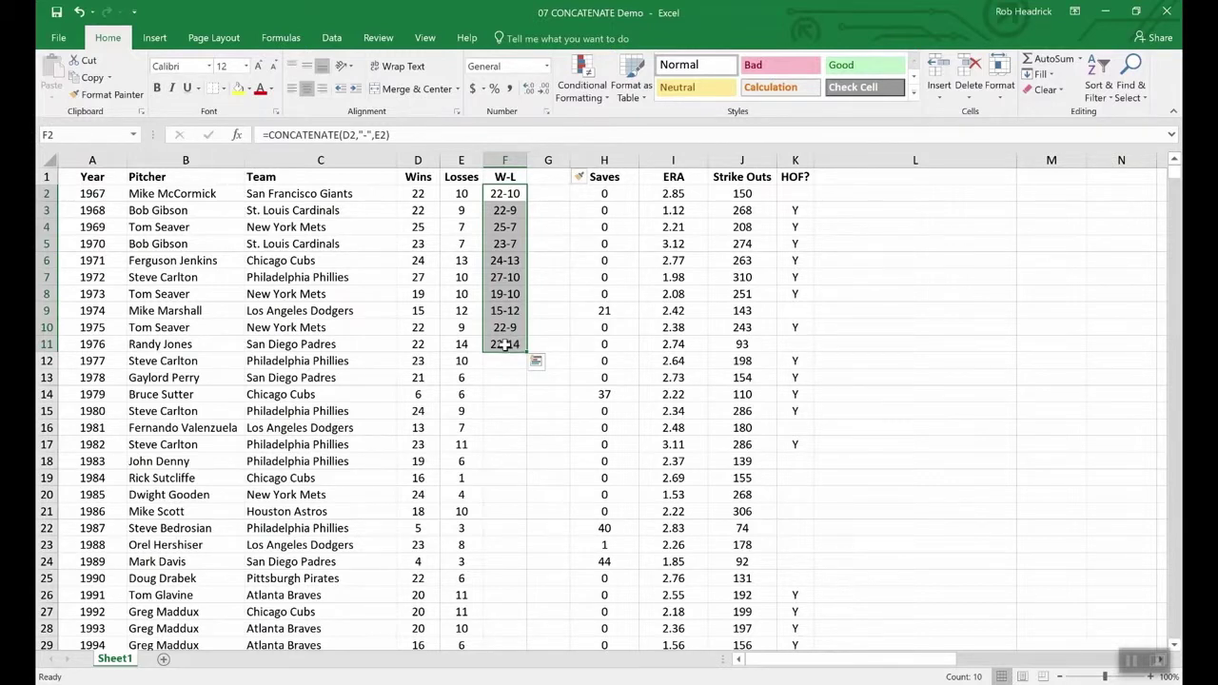
key(ctrl+c)
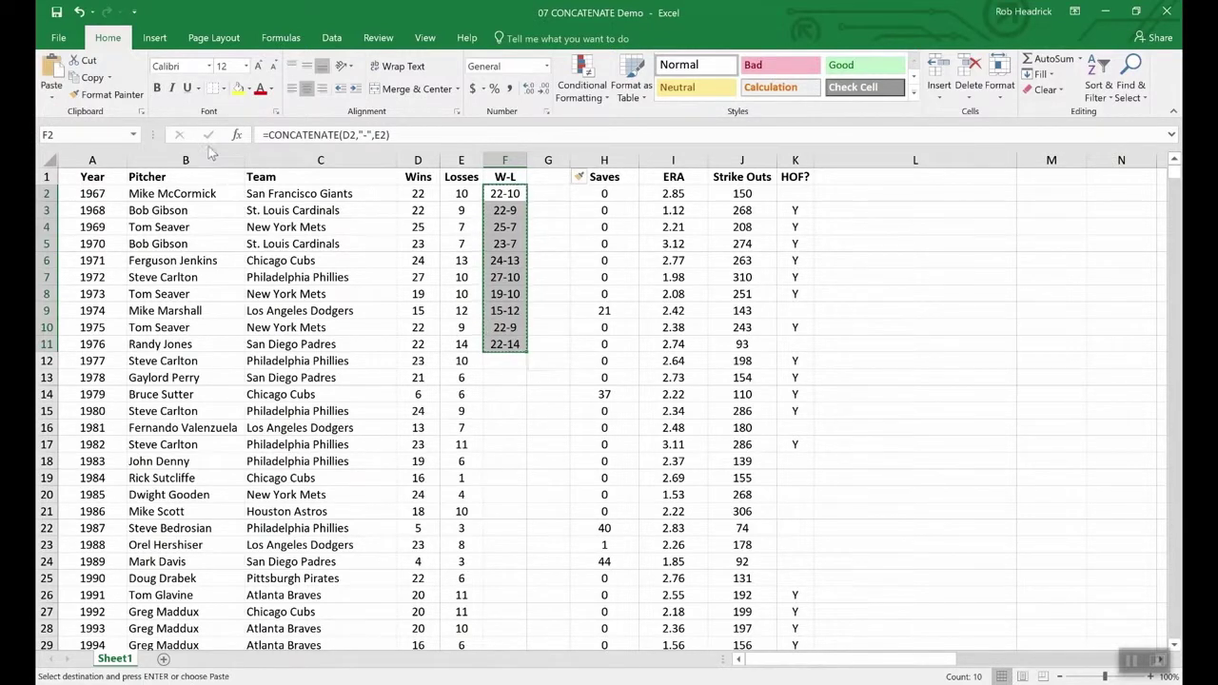
- Paste the records into G2:G11 as values only, then compare F5's formula with G5's 23-7
click(54, 101)
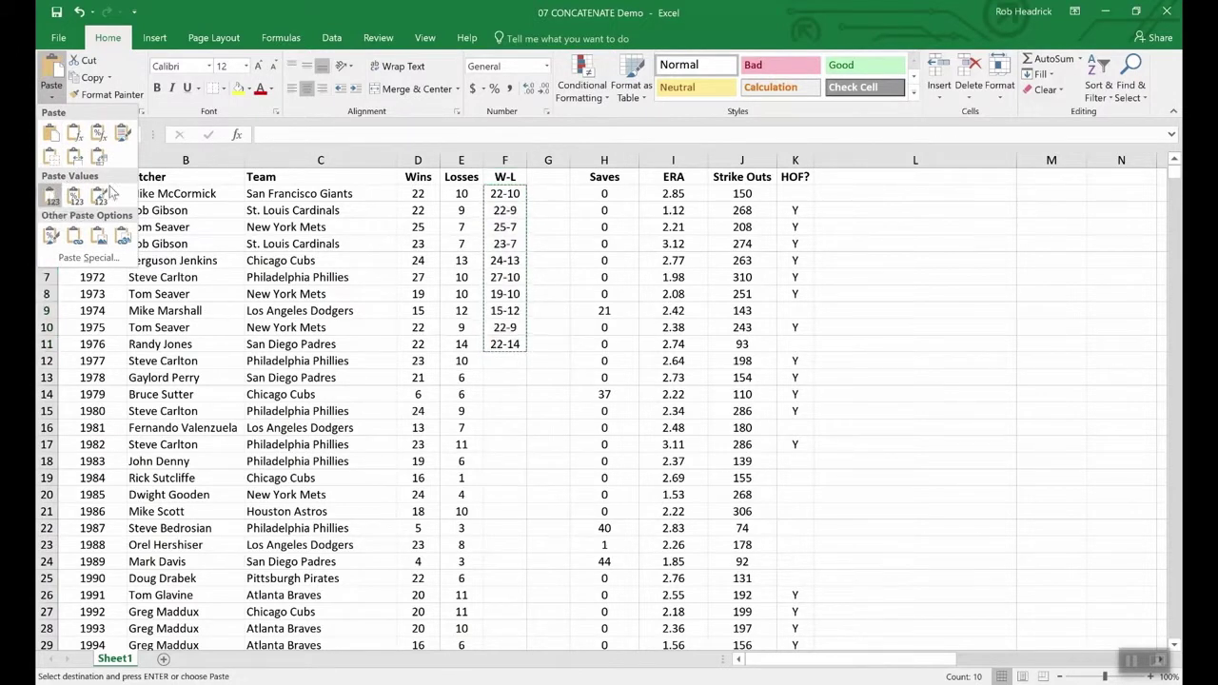
click(51, 195)
drag(549, 193, 552, 345)
click(53, 95)
click(51, 194)
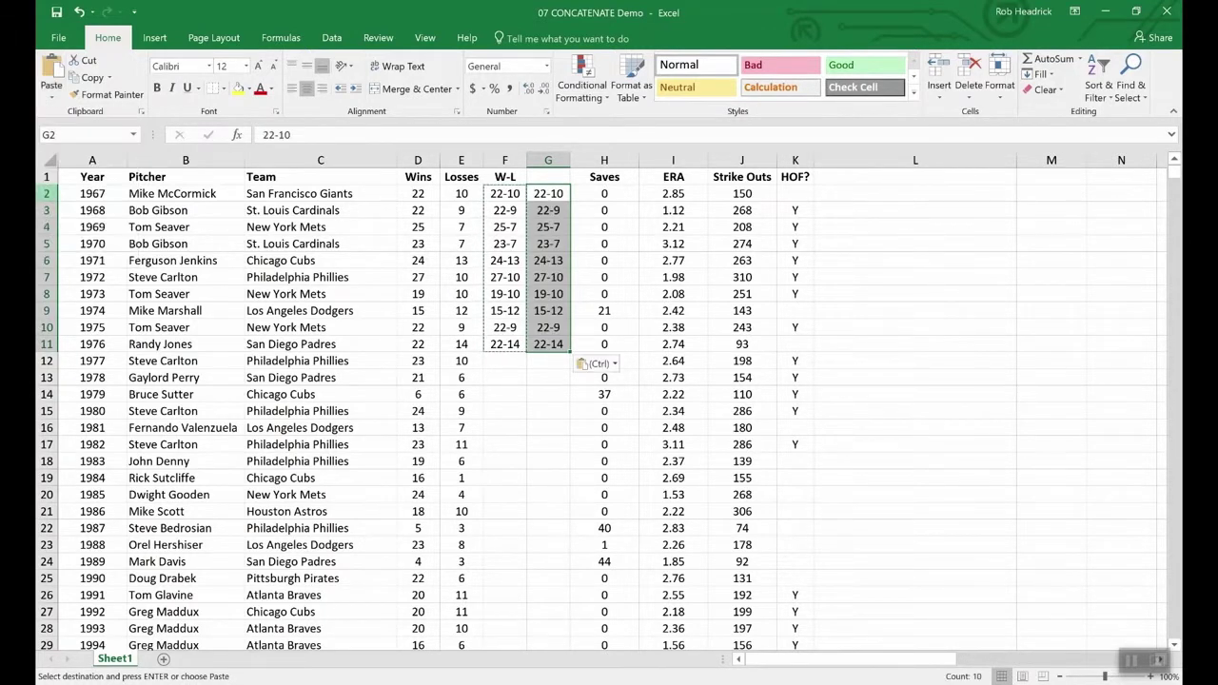
click(542, 379)
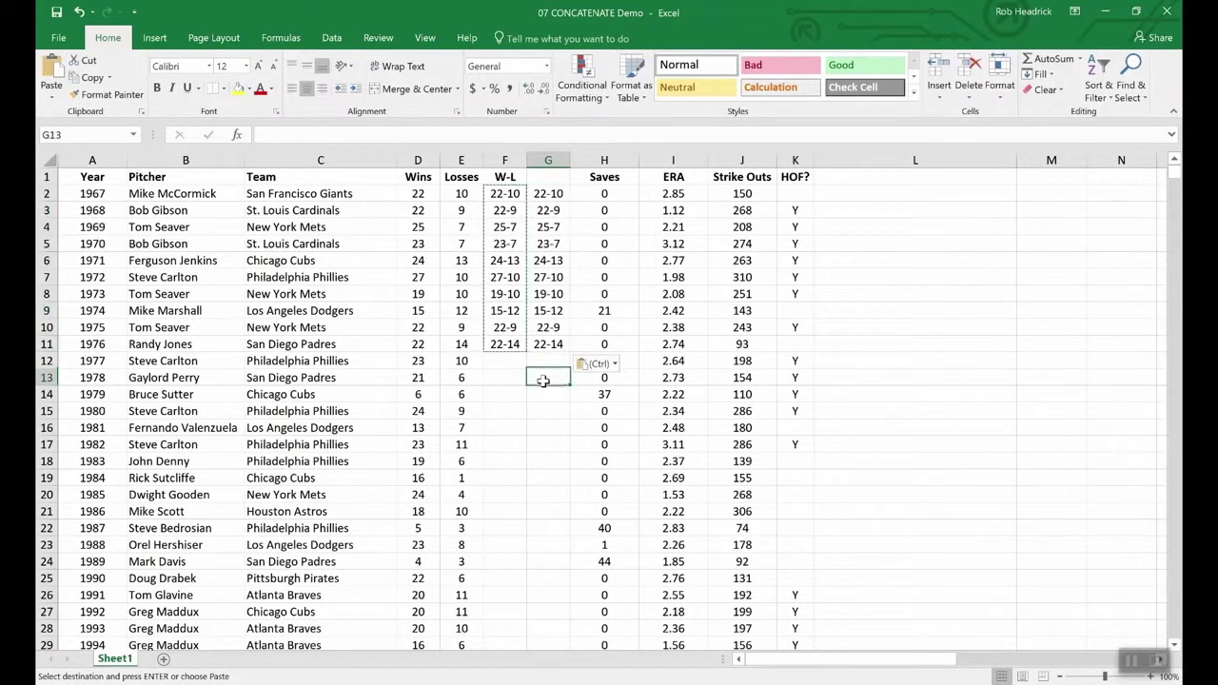
click(496, 241)
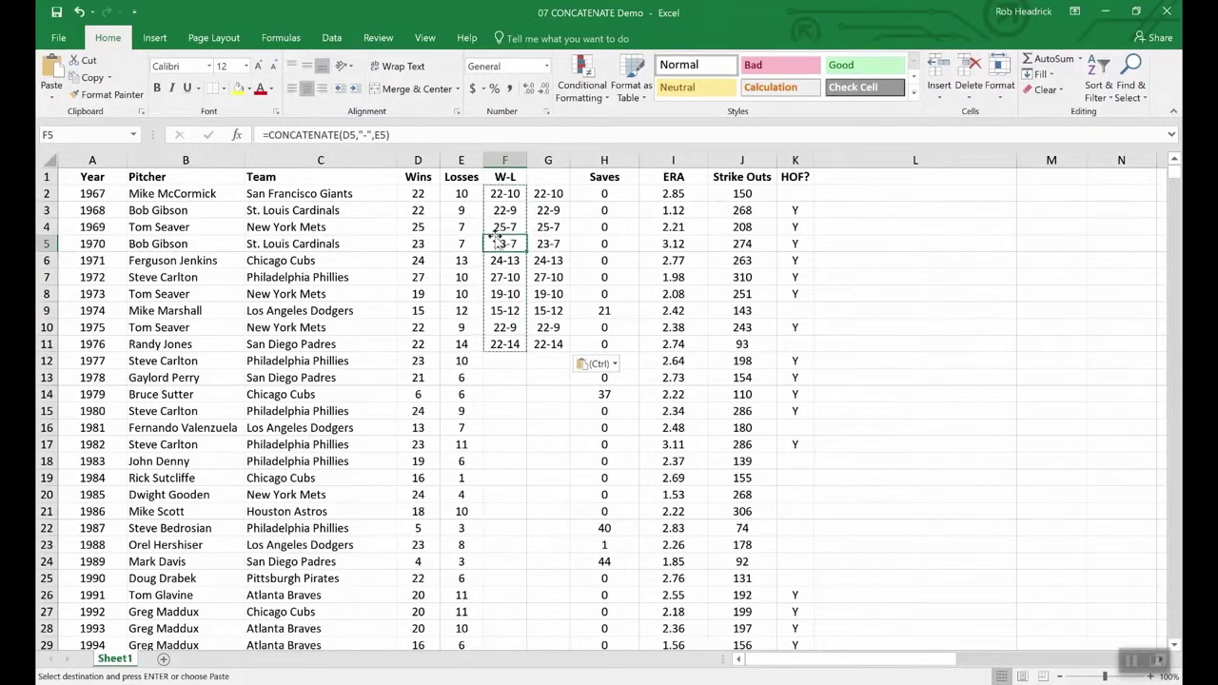
click(550, 245)
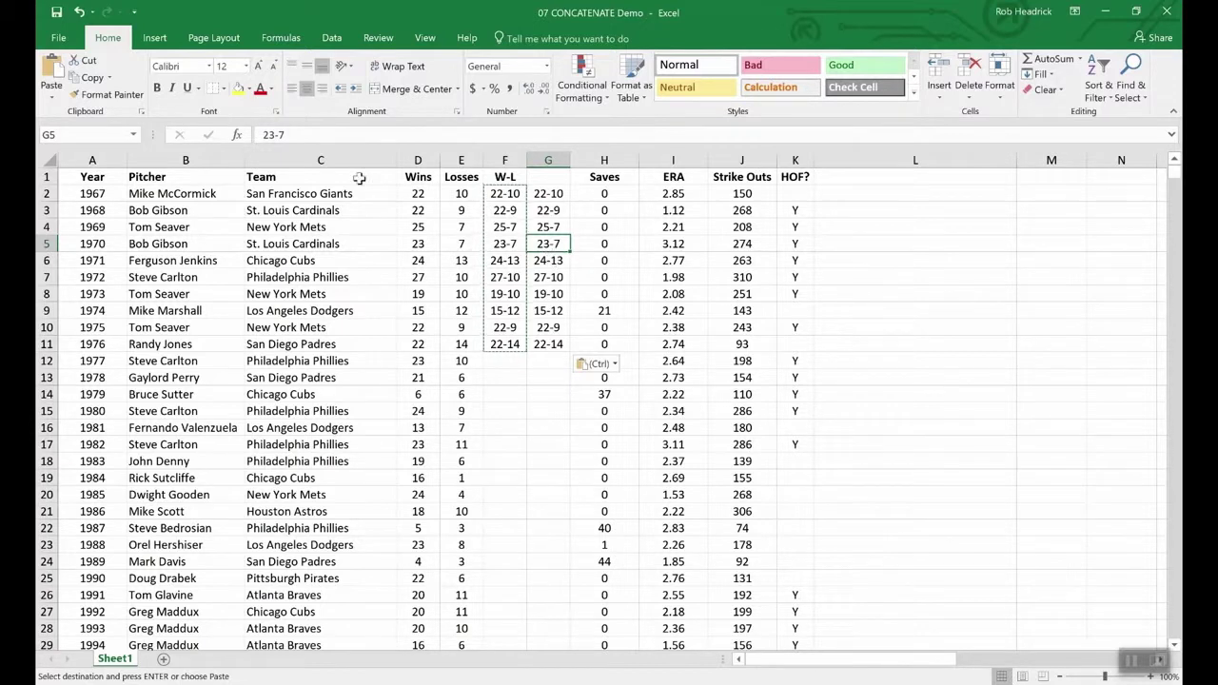
click(410, 395)
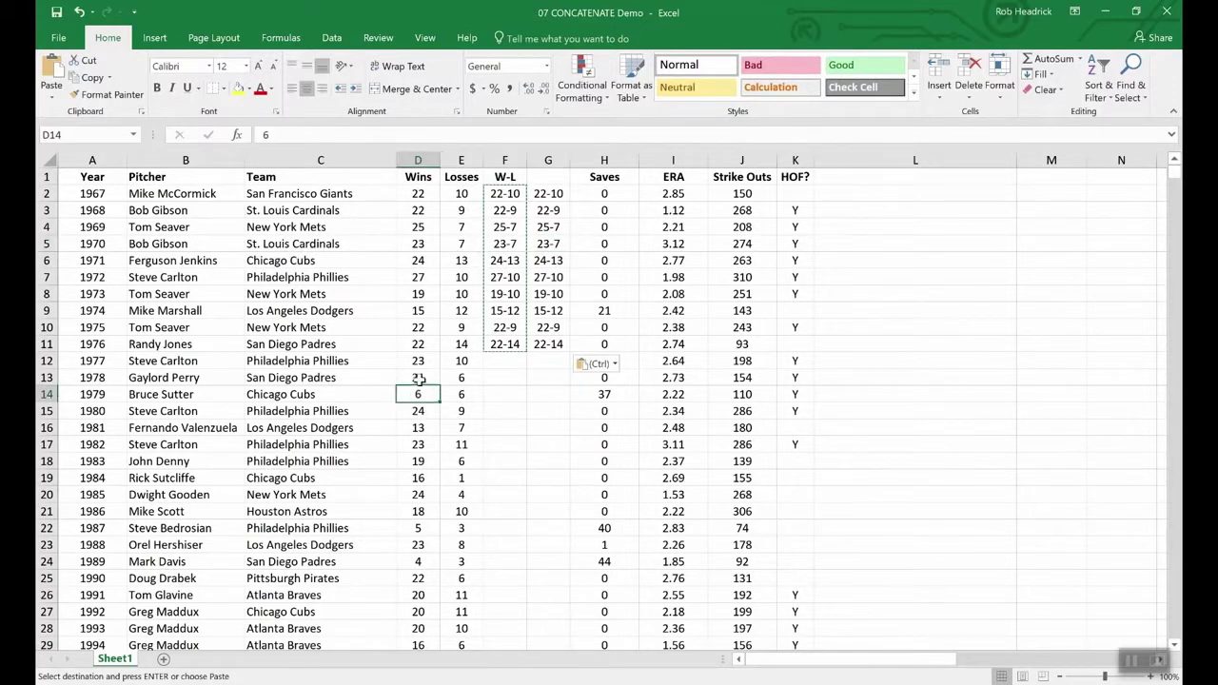
click(419, 377)
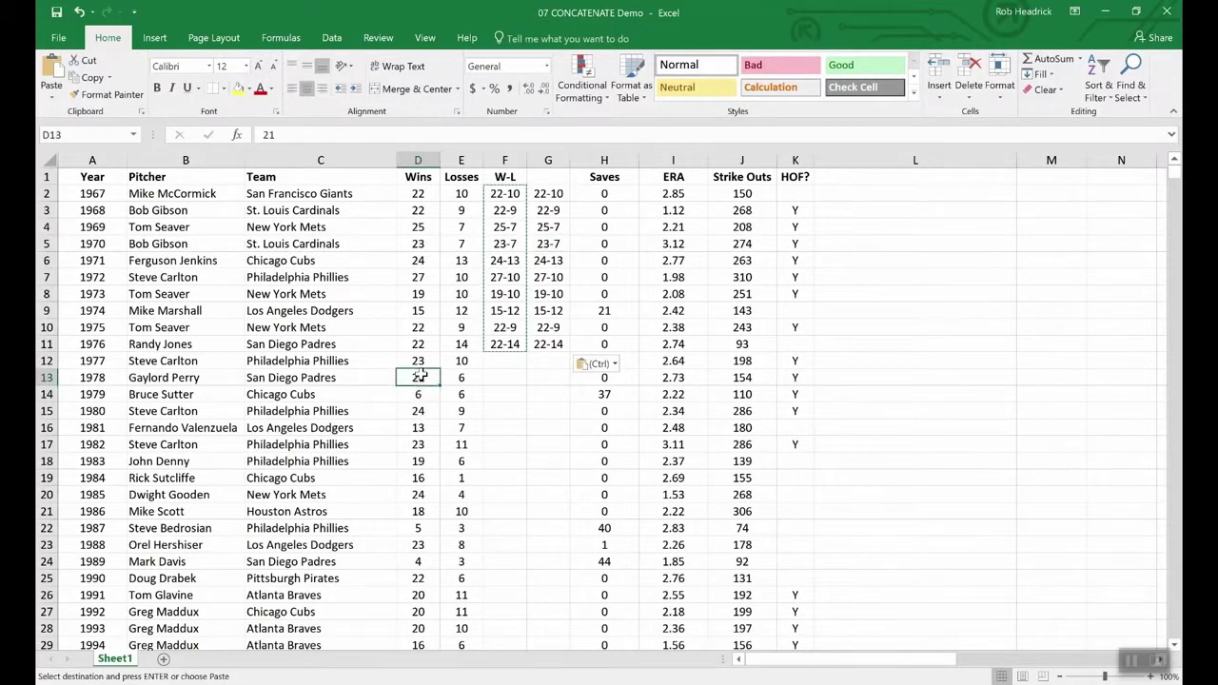
click(472, 376)
click(467, 360)
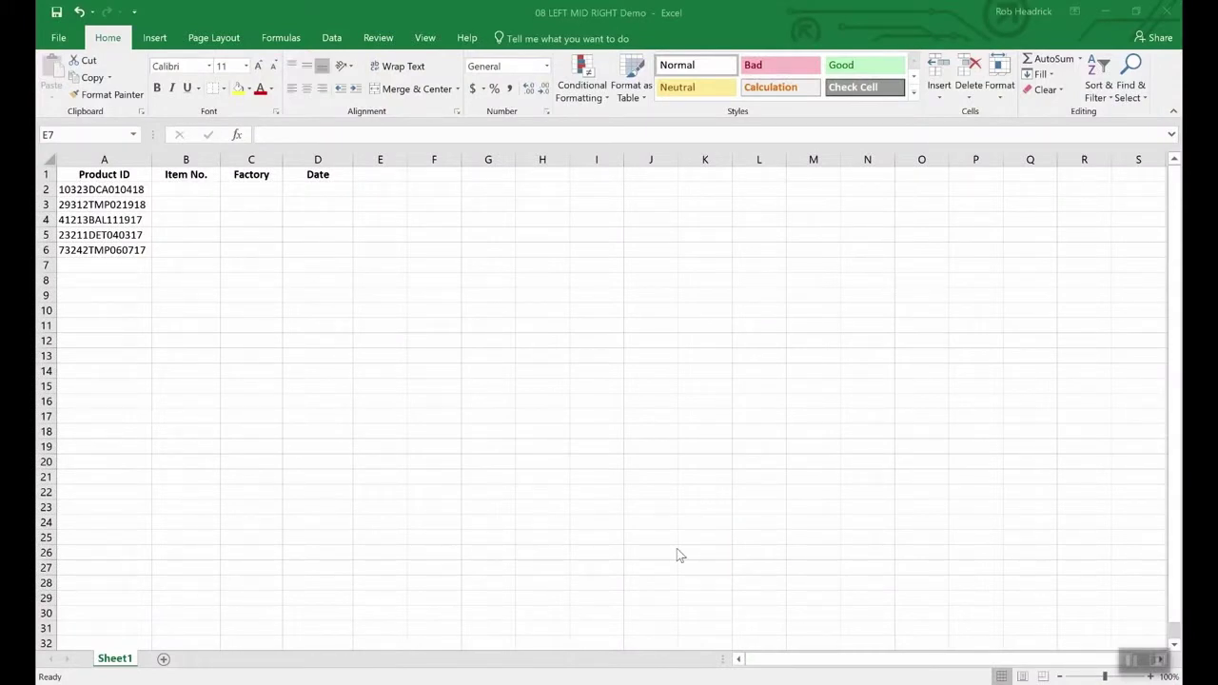
- Bring up the 08 LEFT MID RIGHT Demo workbook and select Product ID A2 and Date cell D2
click(543, 503)
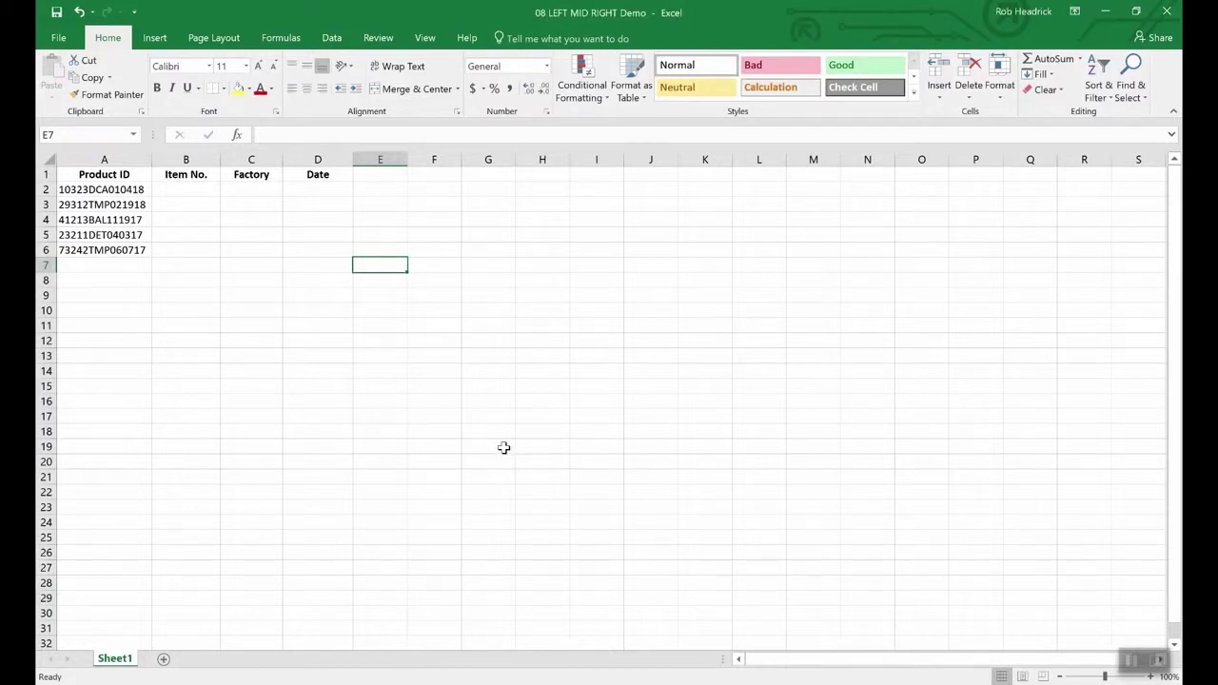
click(127, 191)
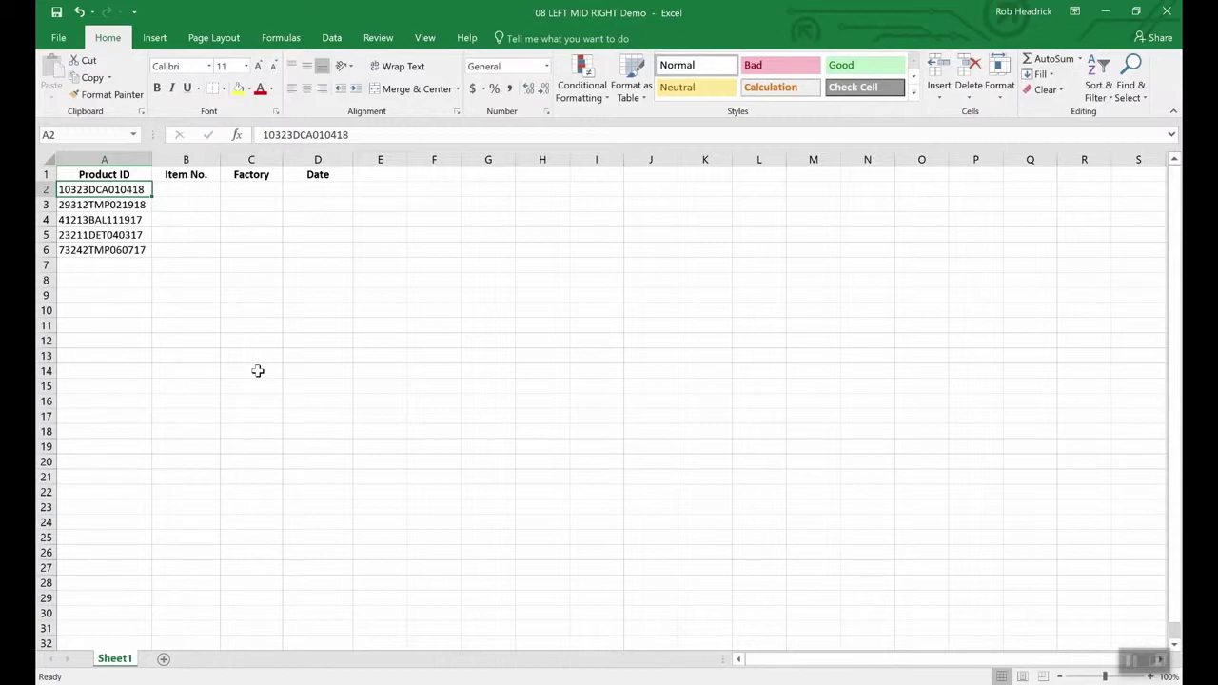
click(322, 192)
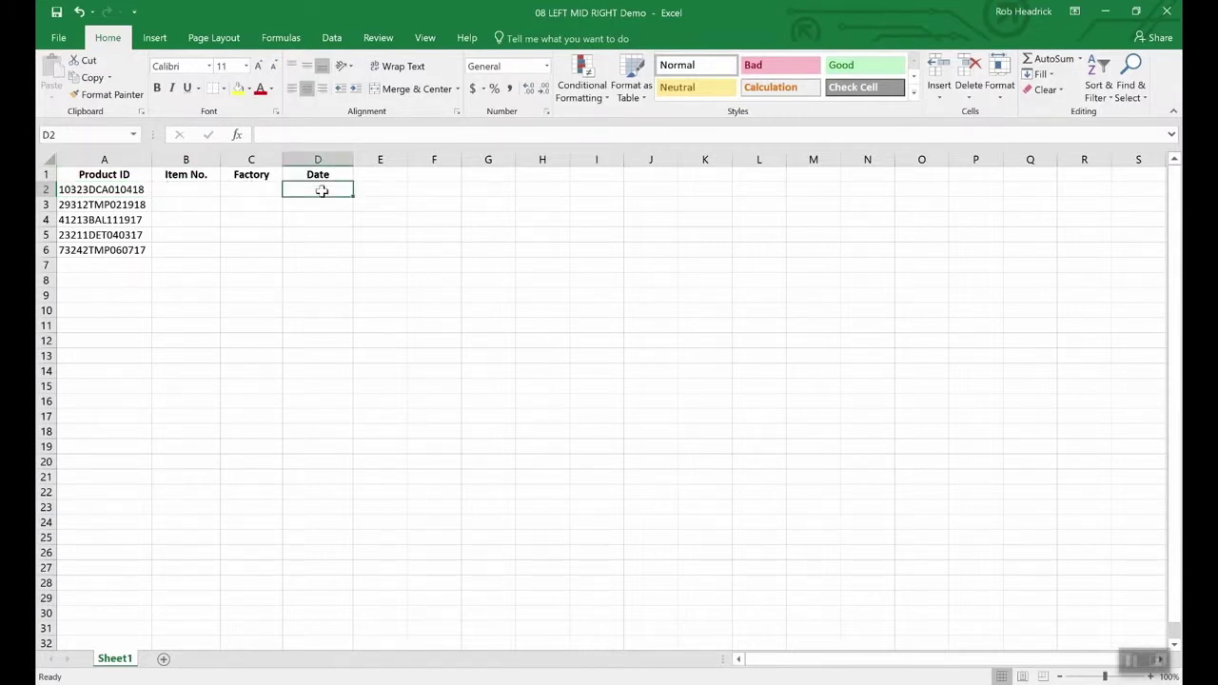
- Enter =RIGHT(A2,6) in D2 so the Date column shows 010418
text(=right)
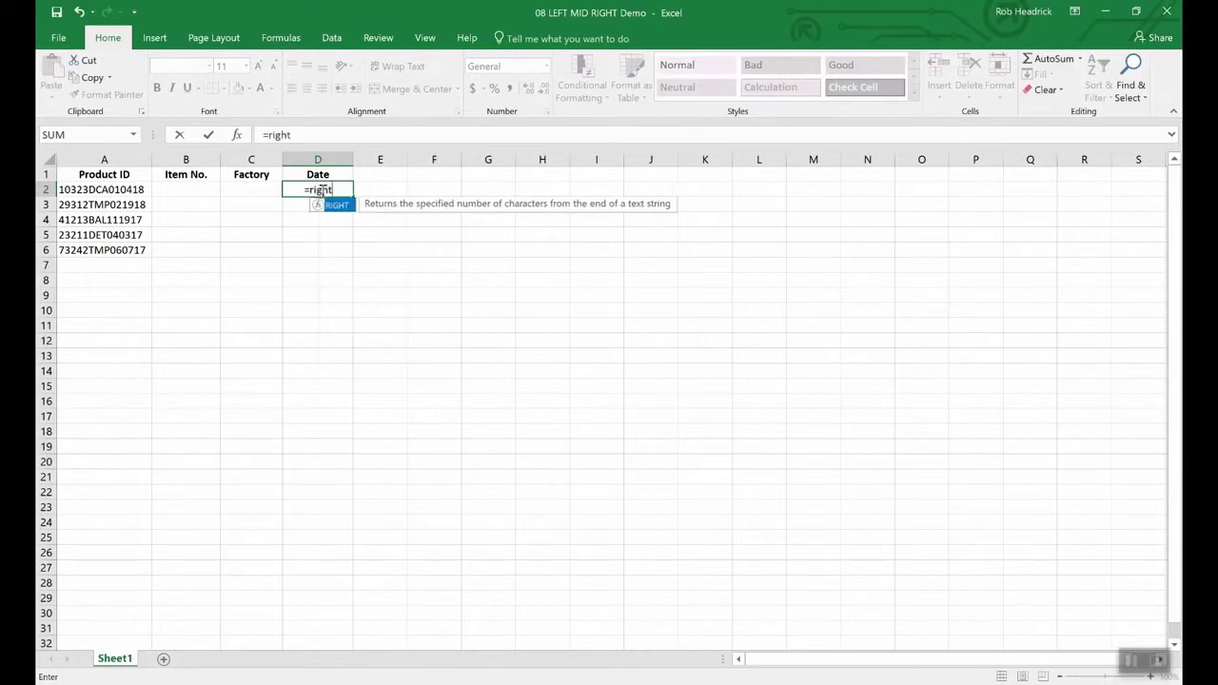
text(()
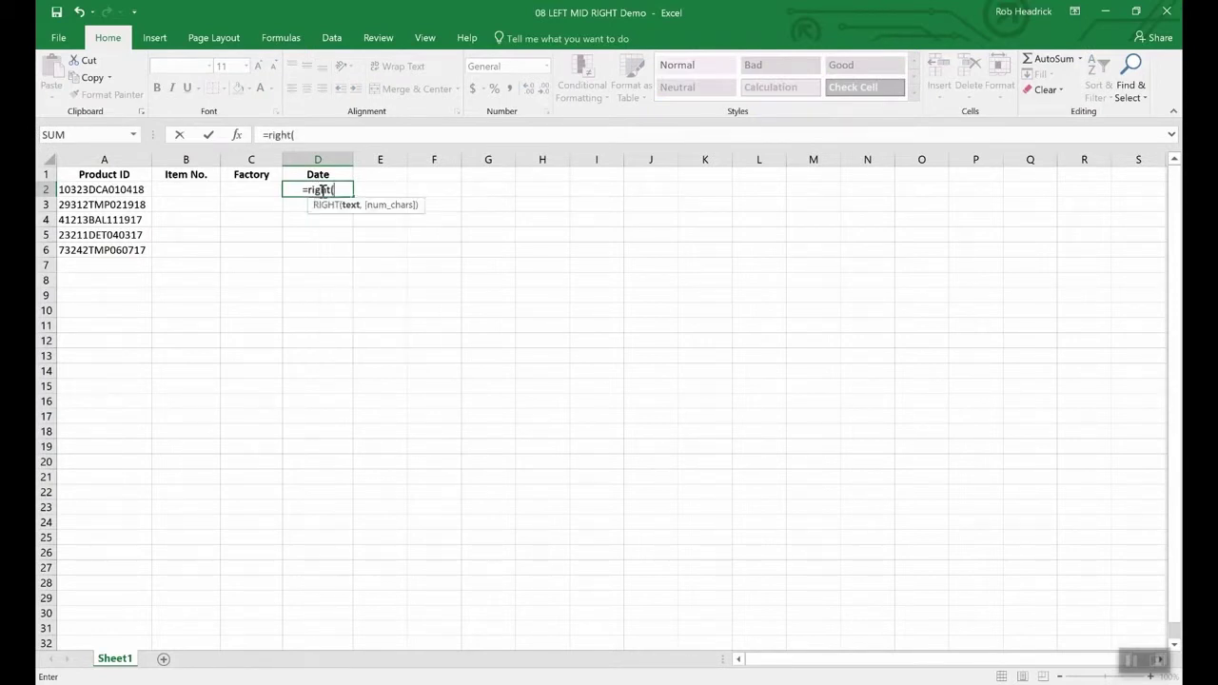
text(a2)
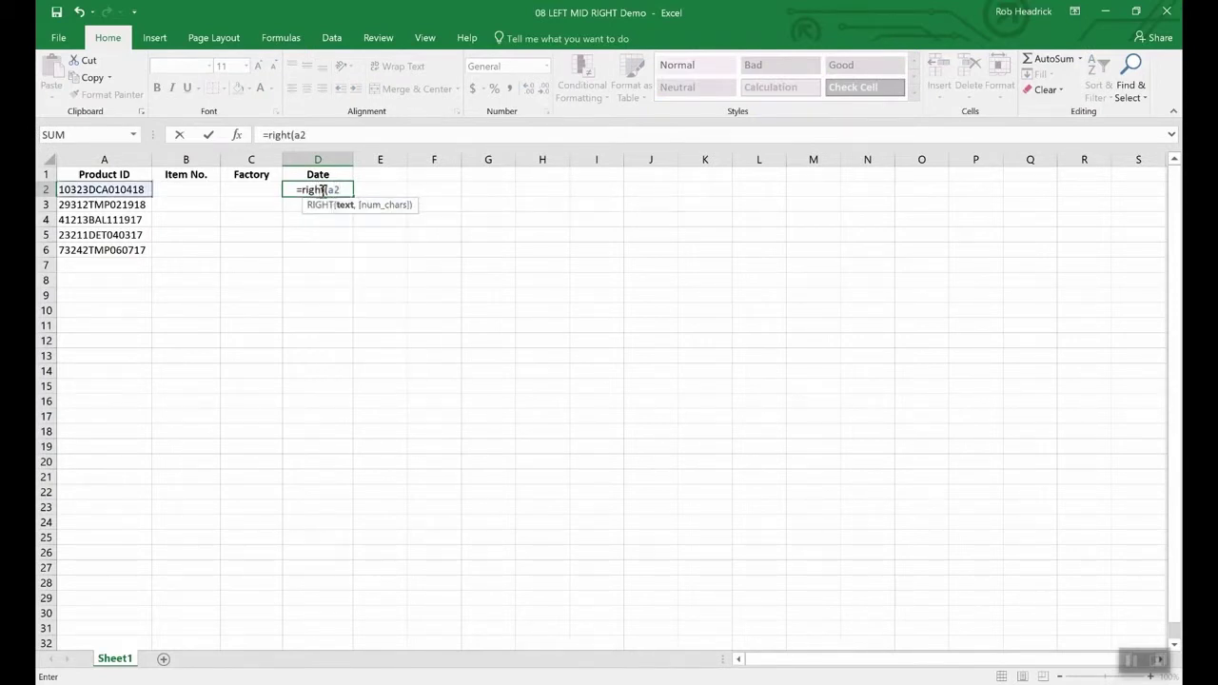
text(,)
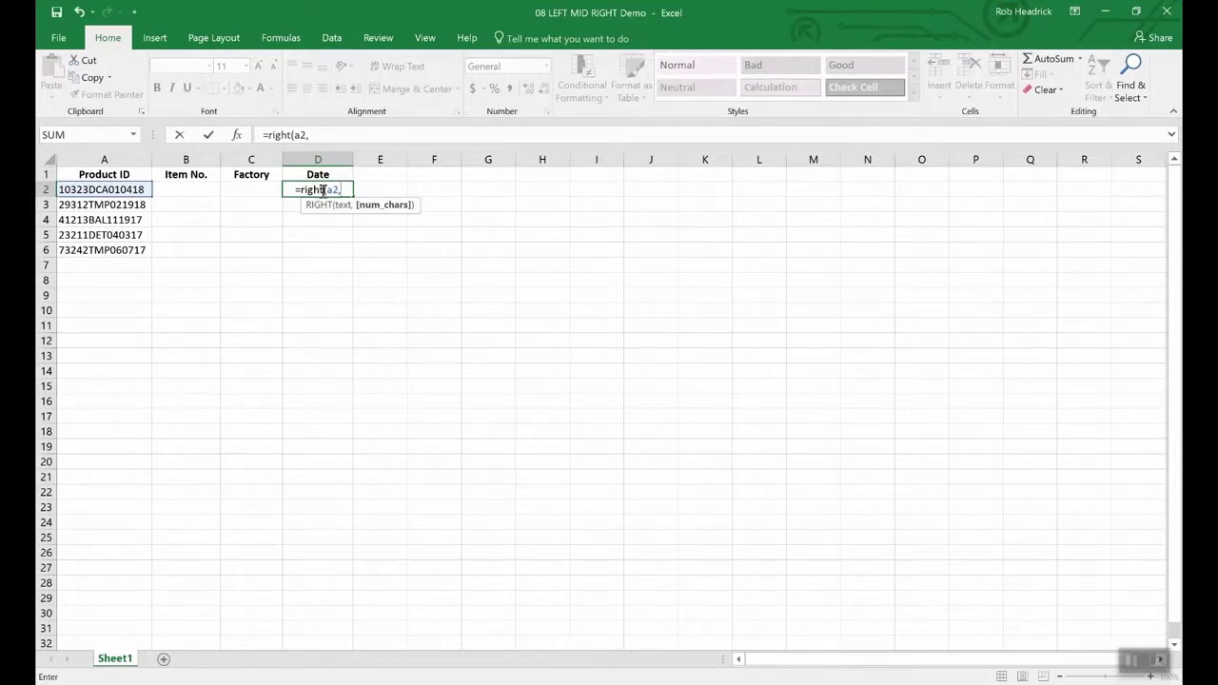
text(6)
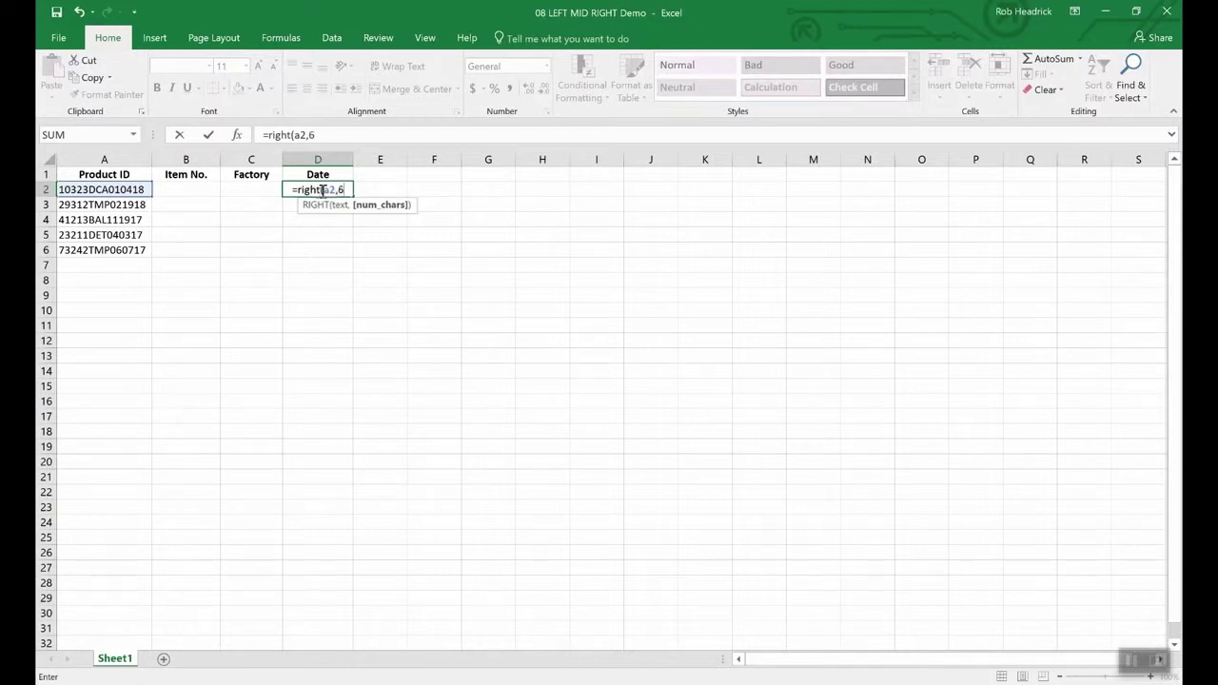
text())
key(Return)
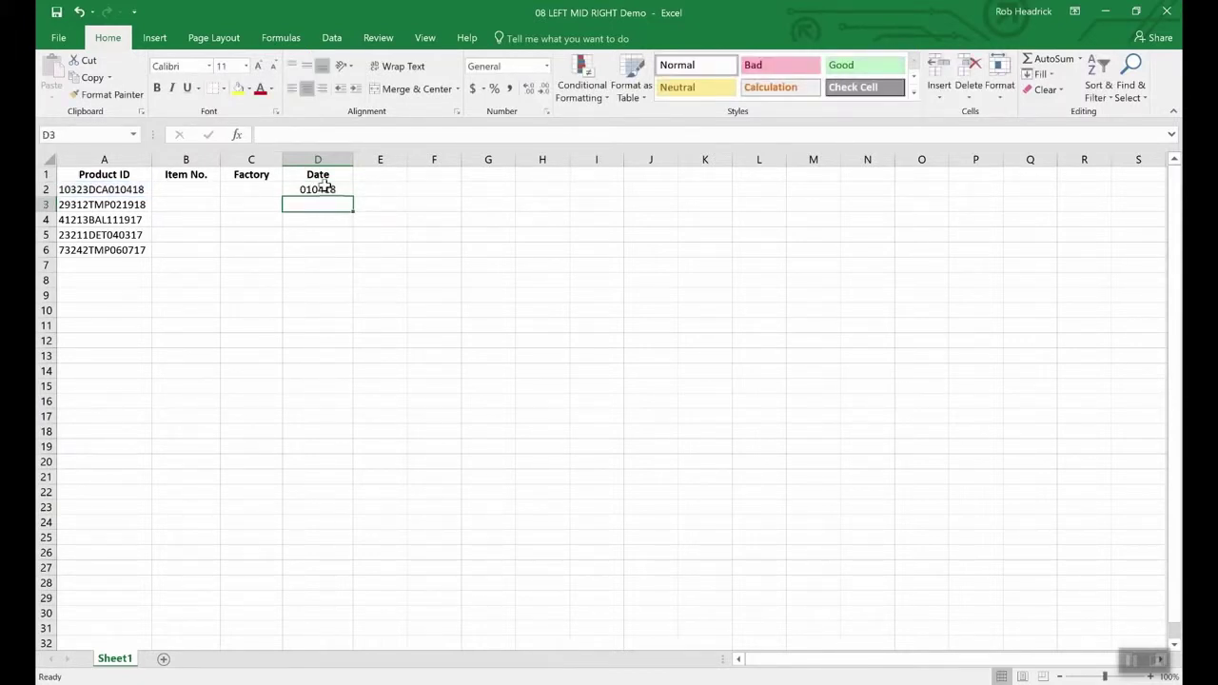
click(324, 190)
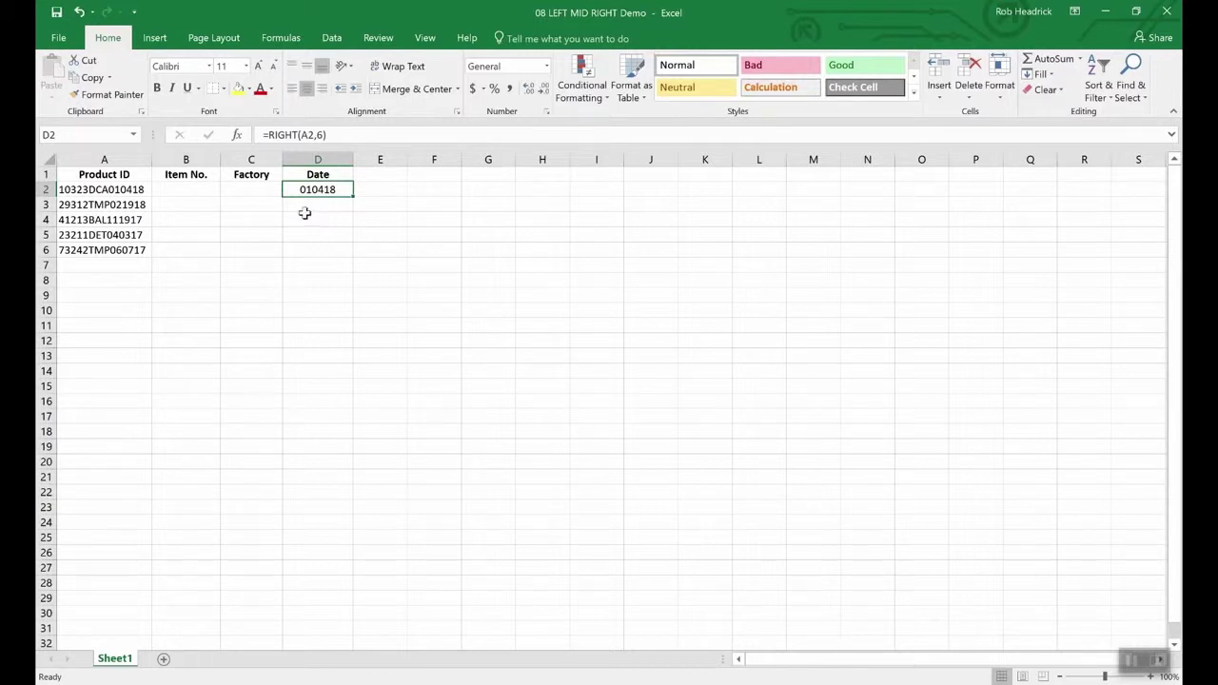
click(192, 191)
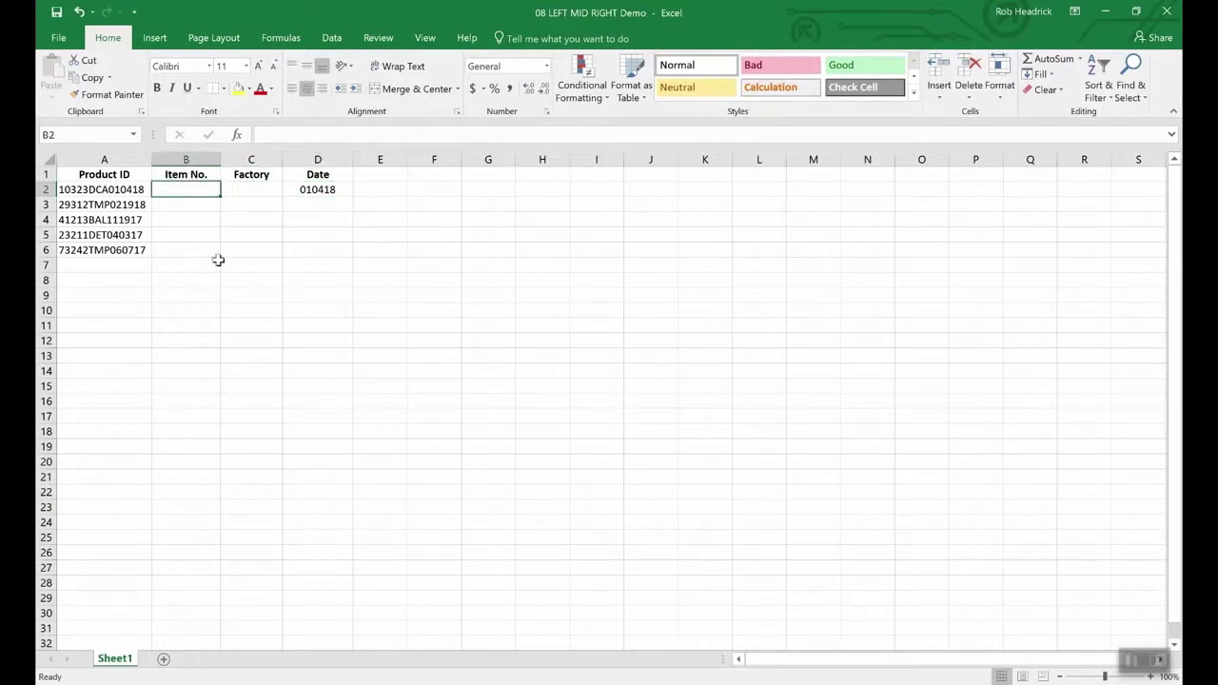
- Enter =LEFT(A2,5) in B2 so Item No. shows 10323
text(=)
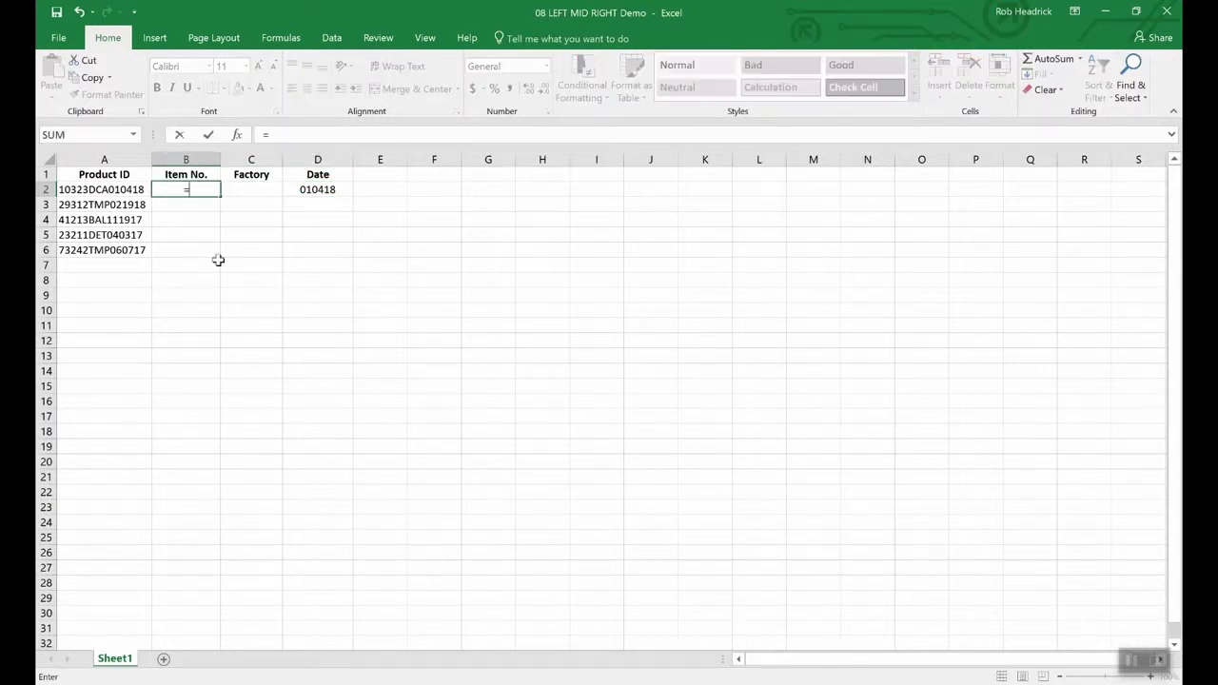
text(lef)
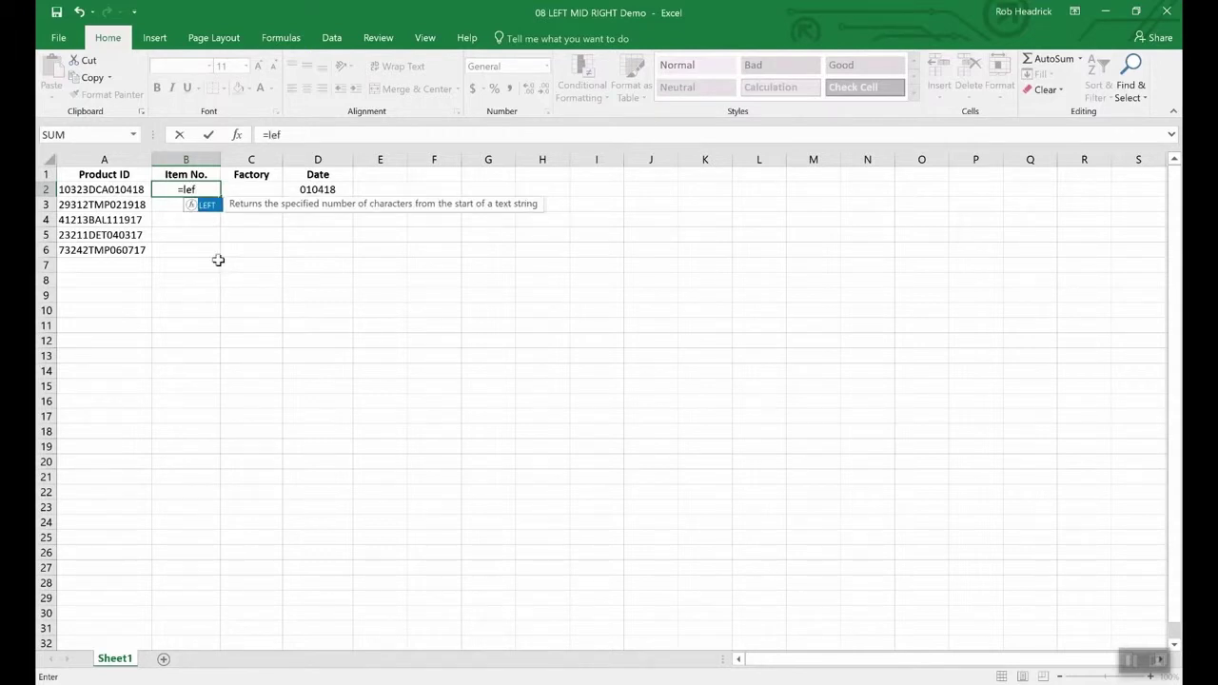
text(t(a)
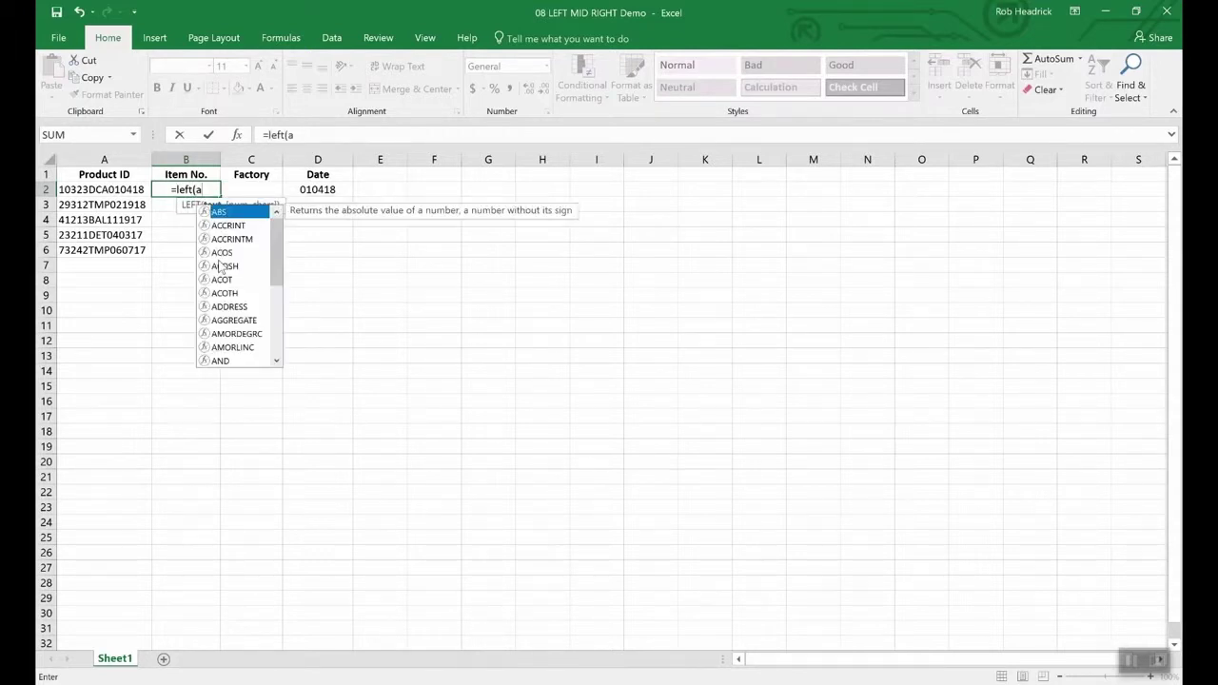
text(2,)
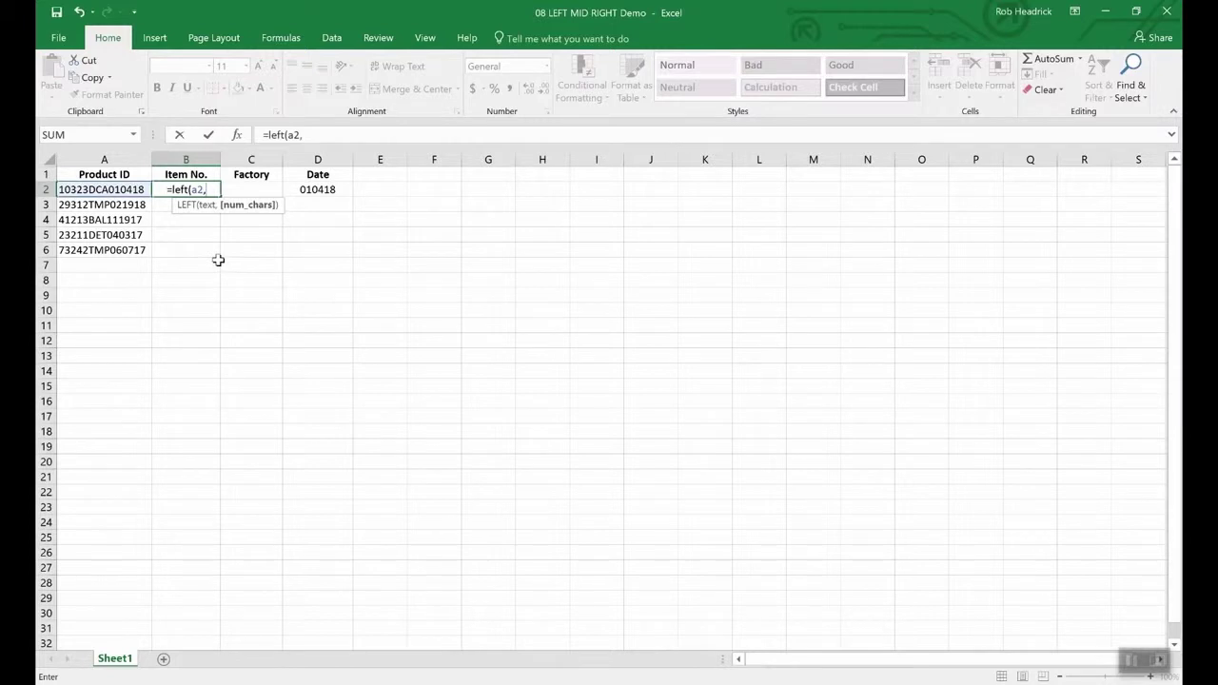
text(5)
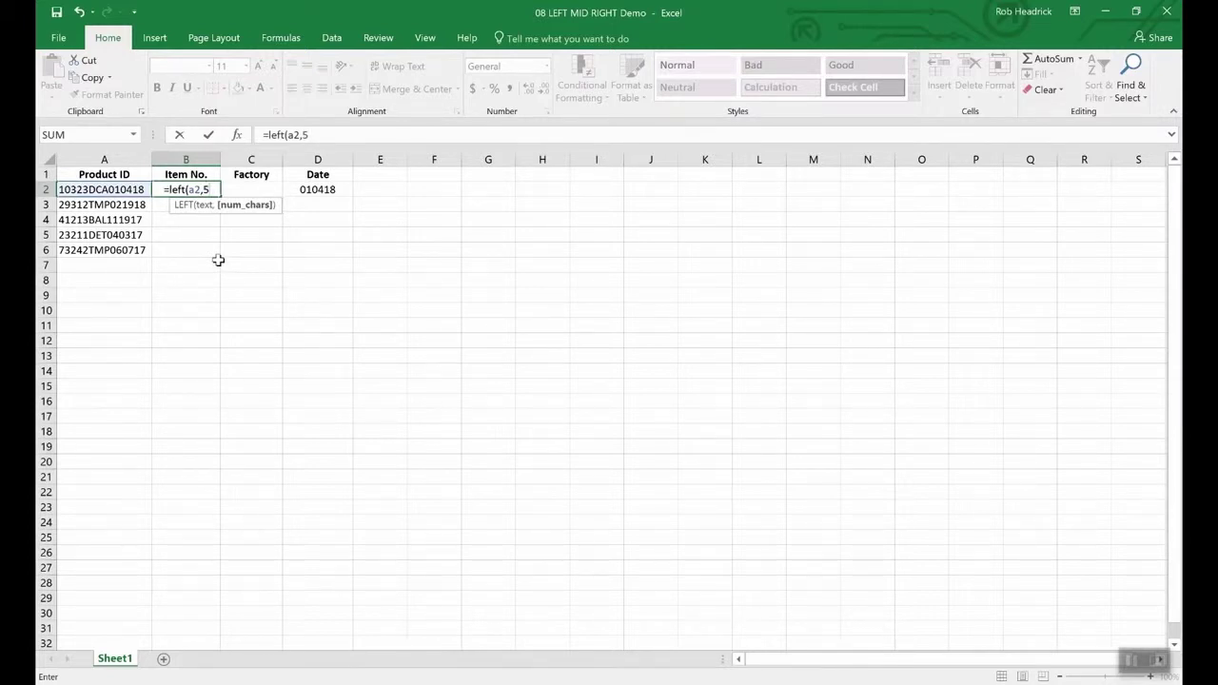
text())
key(Return)
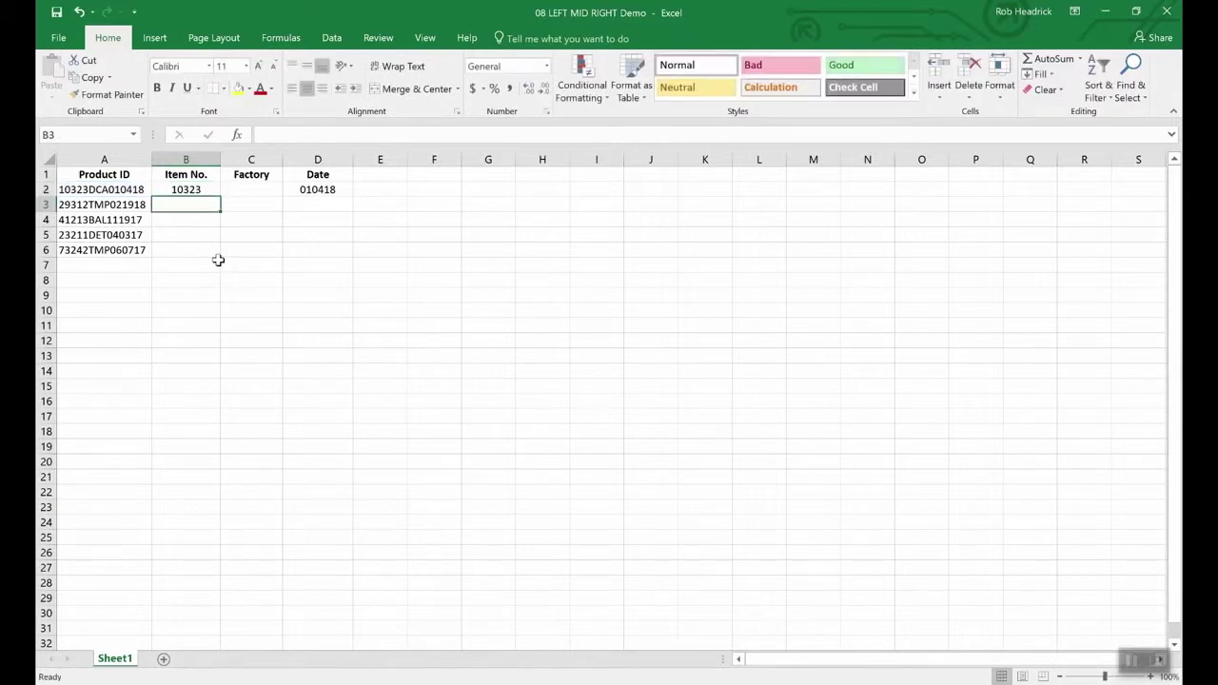
key(Up)
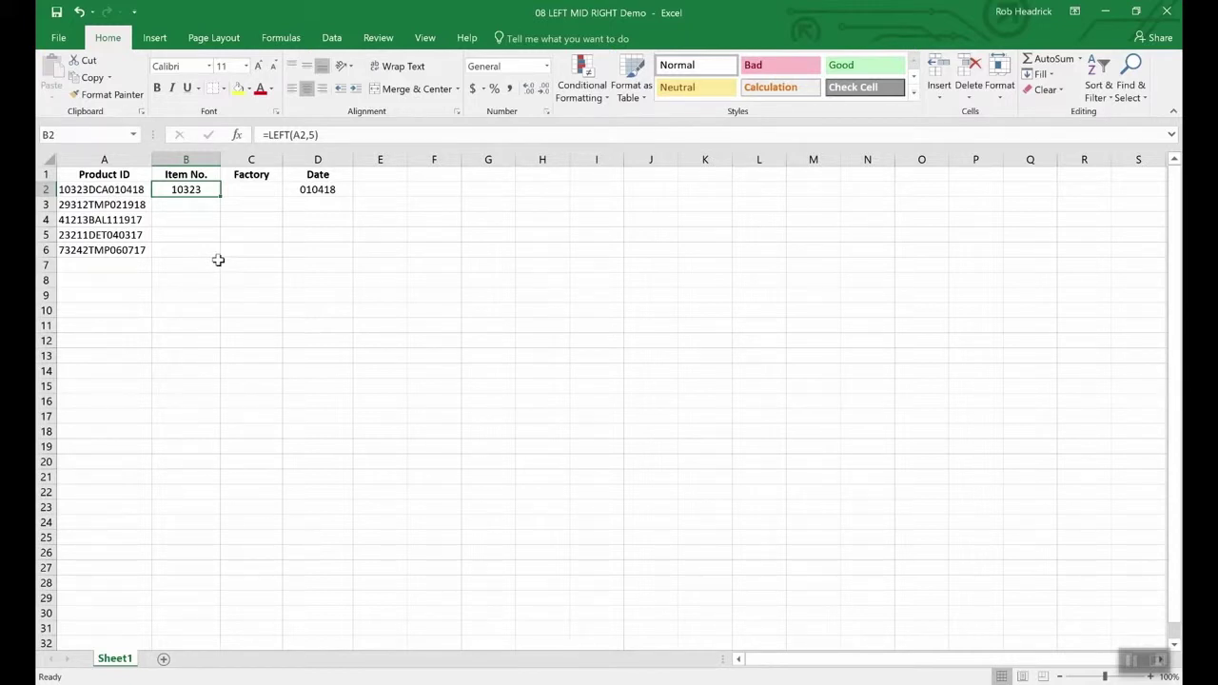
key(Right)
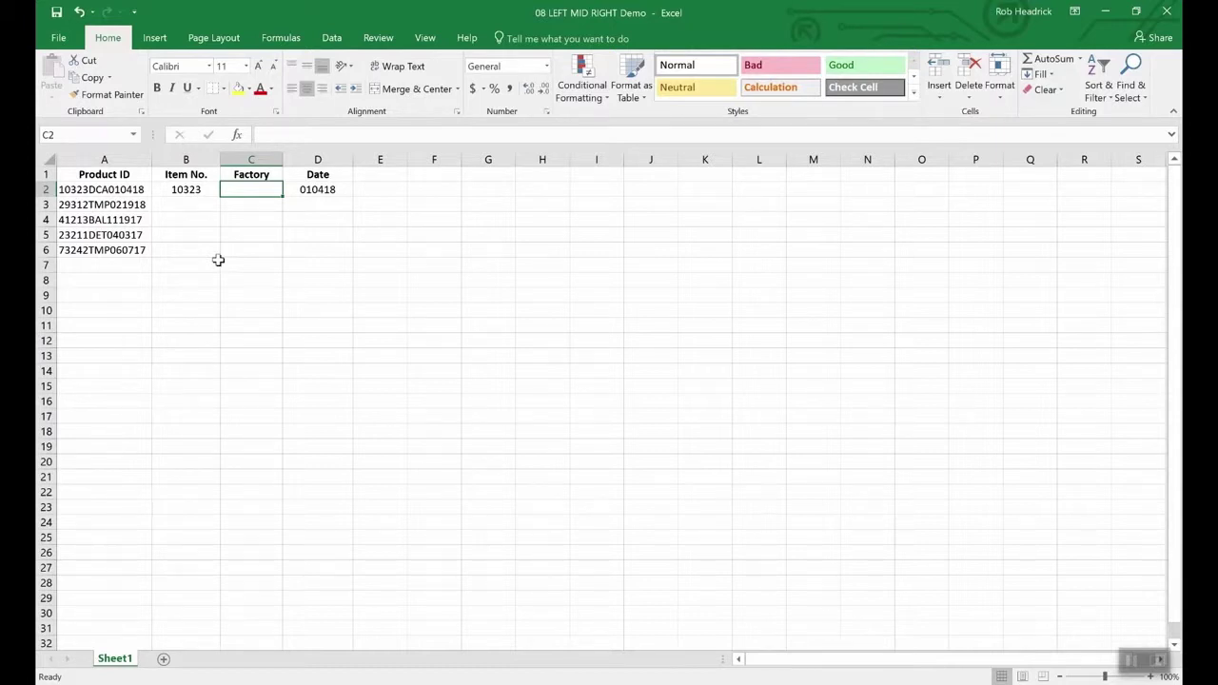
- Enter =MID(A2,6,3) in C2 so the Factory cell shows DCA
text(=mid(a2)
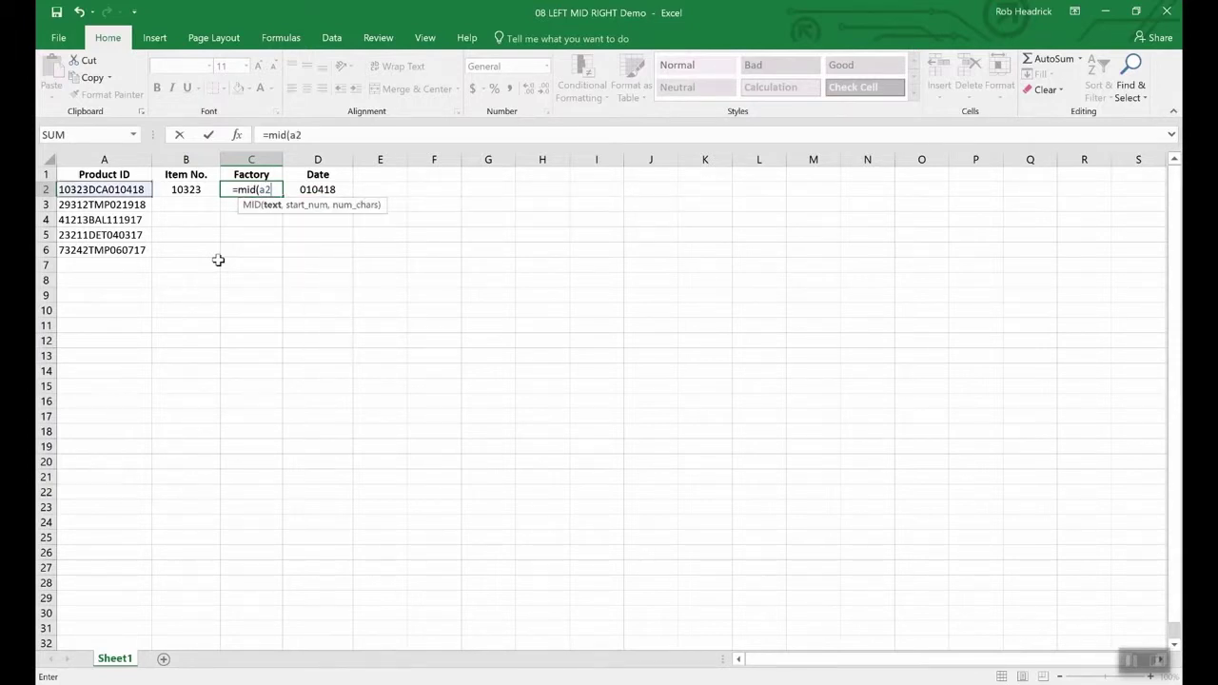
text(,)
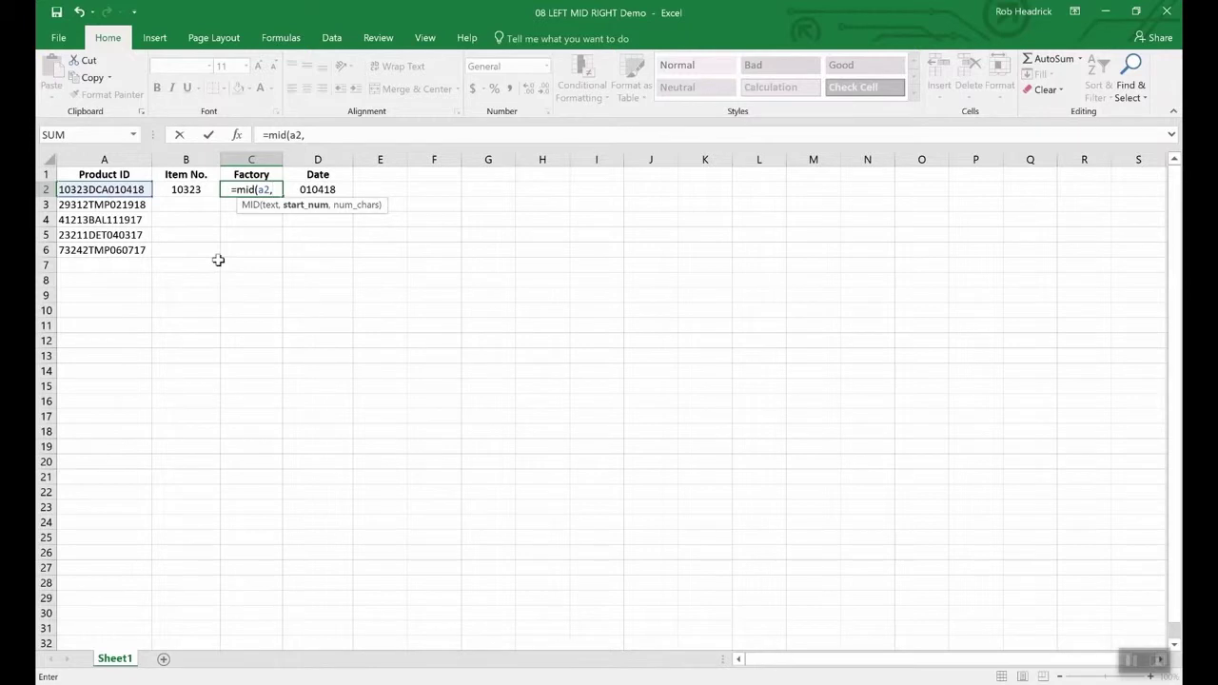
text(6)
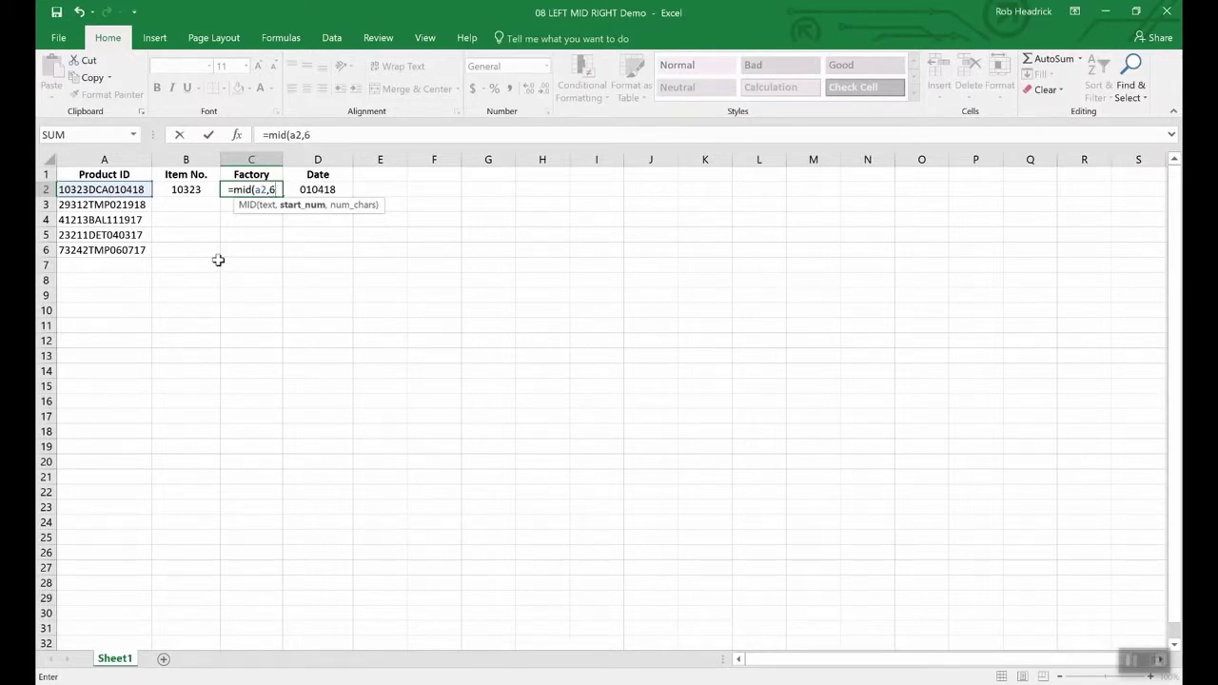
text(,)
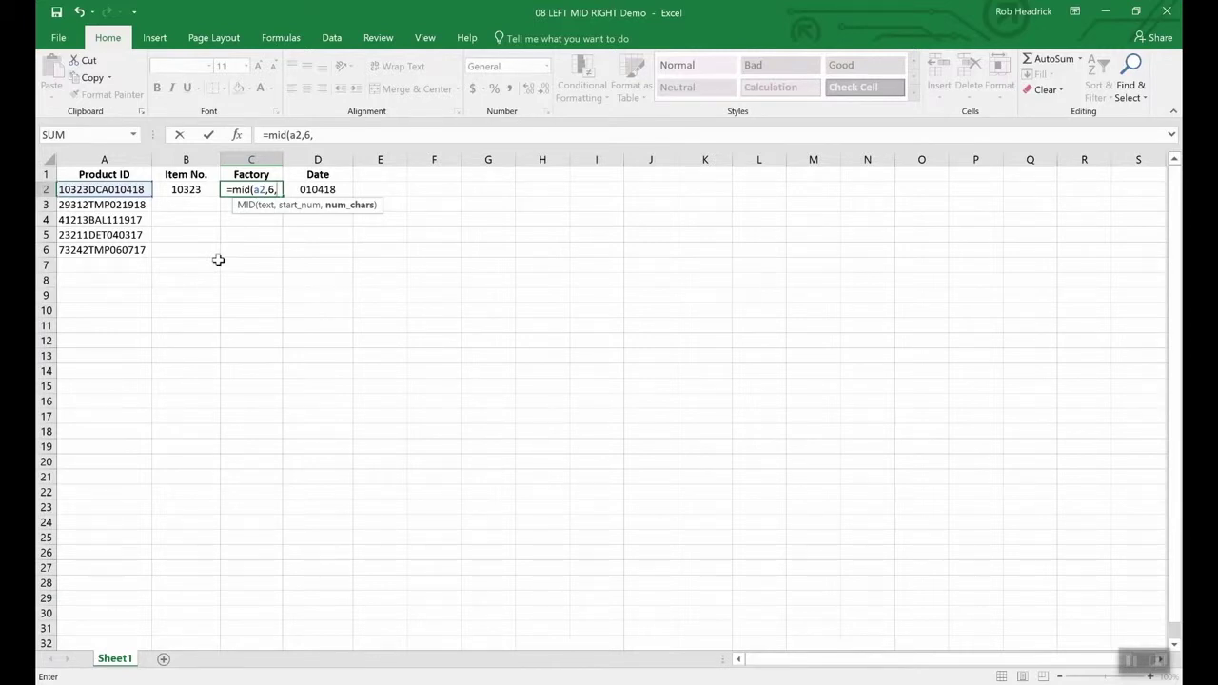
text(3)
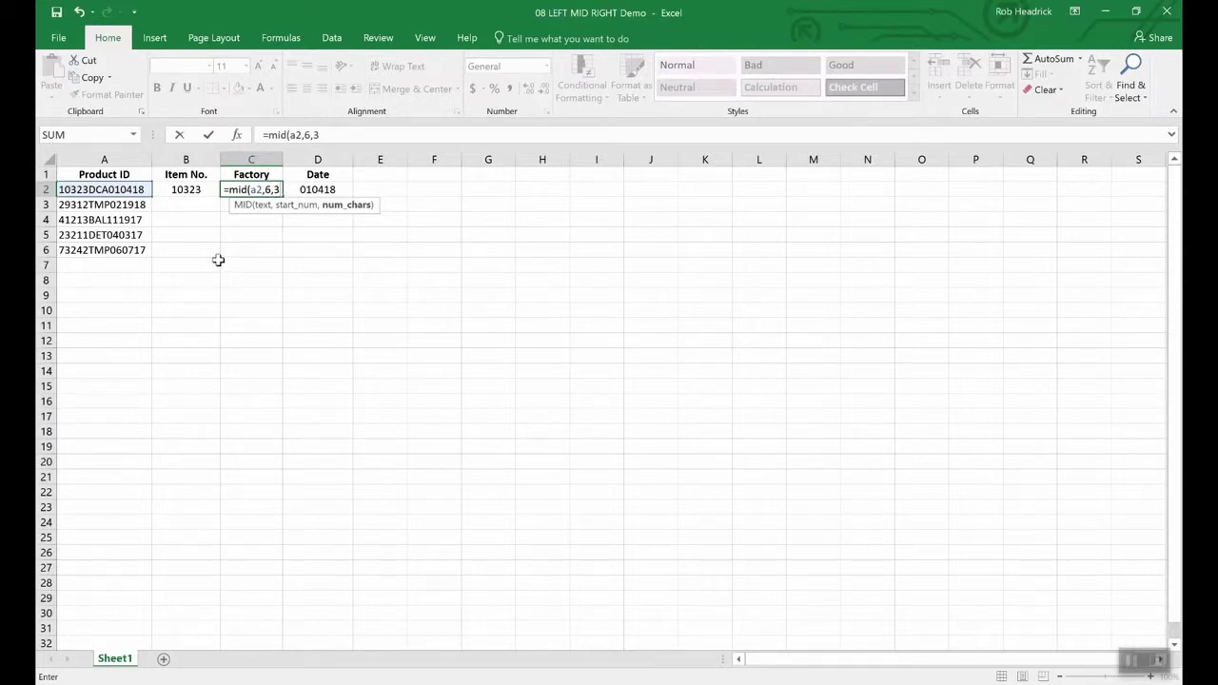
key(Return)
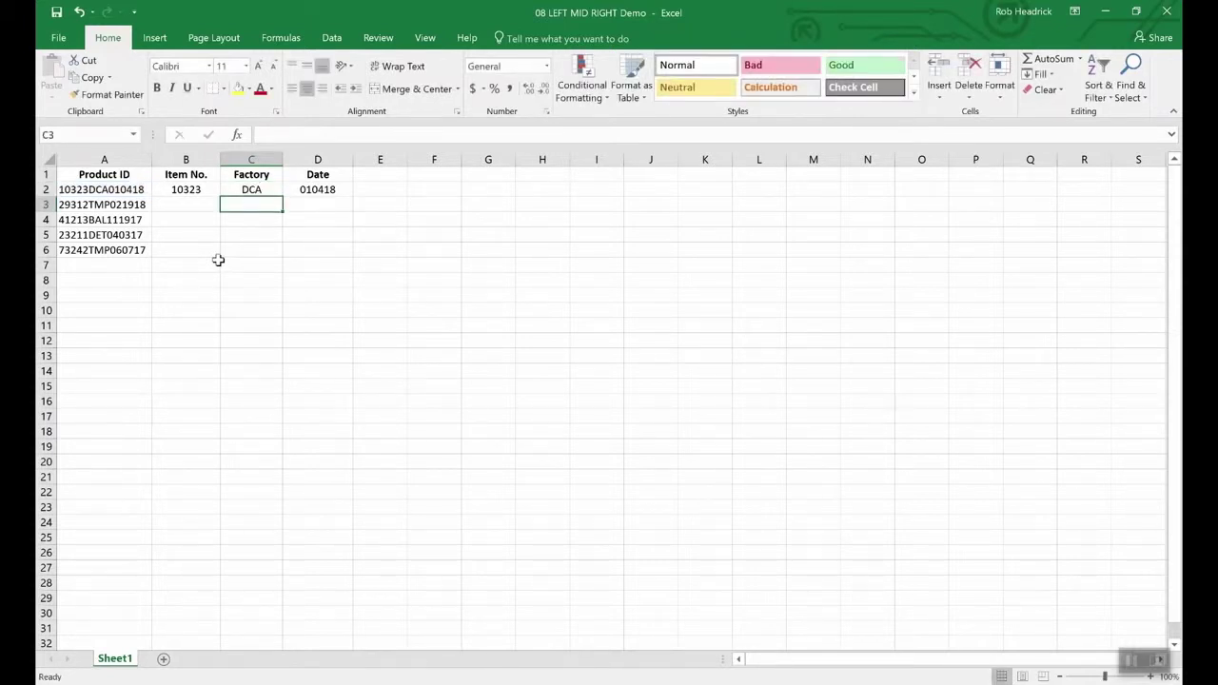
click(257, 190)
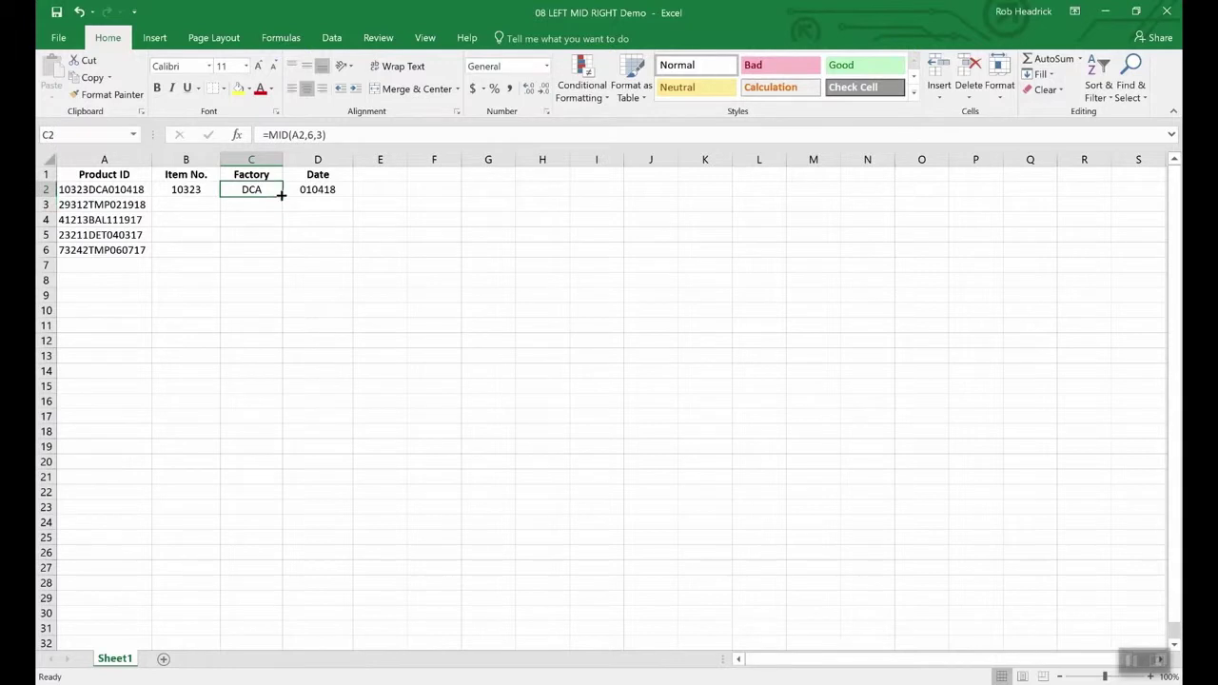
- Fill the MID formula from C2 down to C6, giving TMP, BAL, DET and TMP
drag(282, 199, 280, 254)
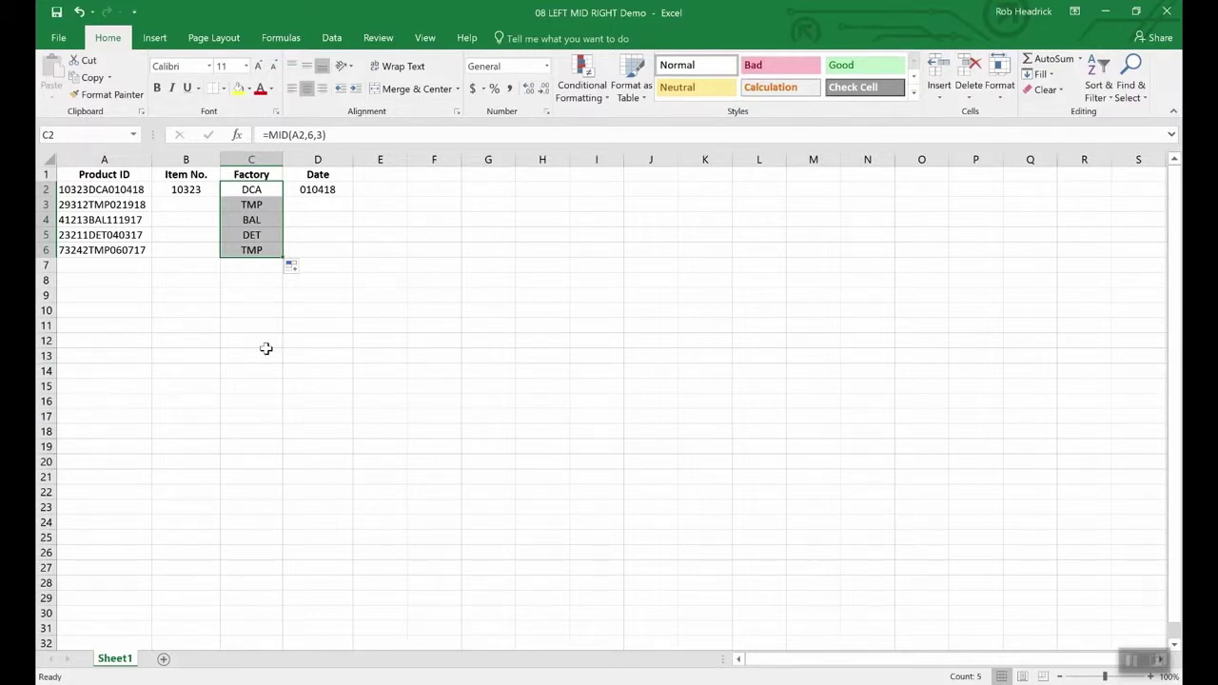
key(Left)
key(Left)
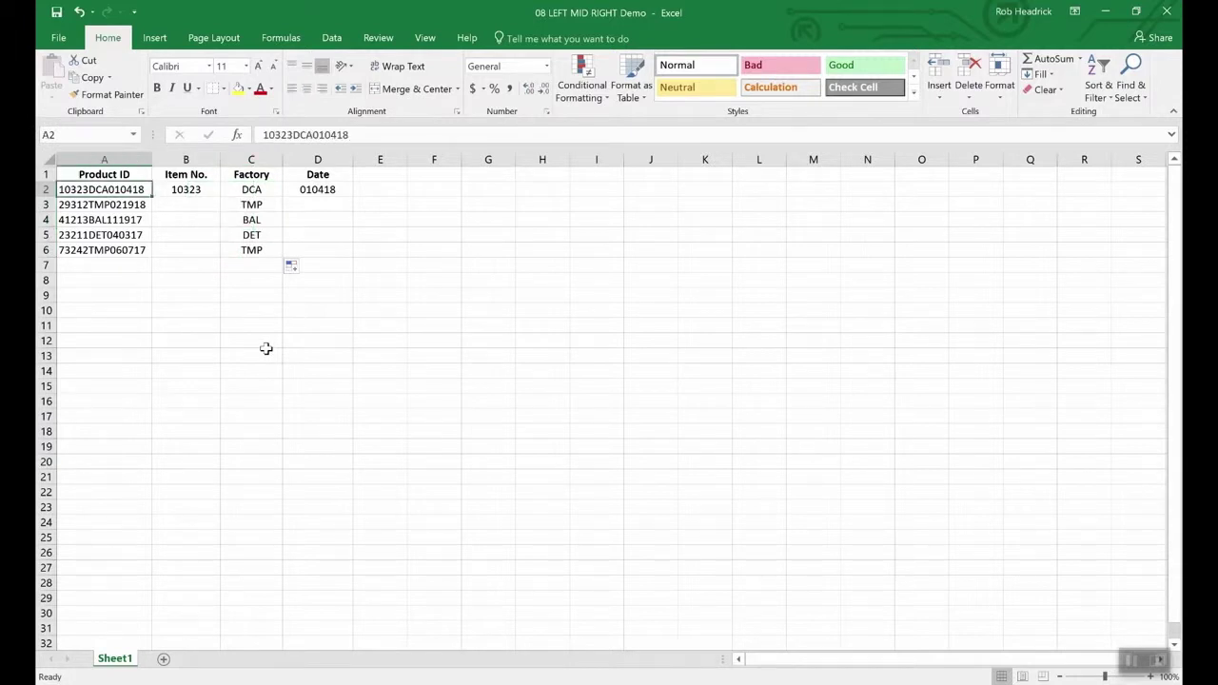
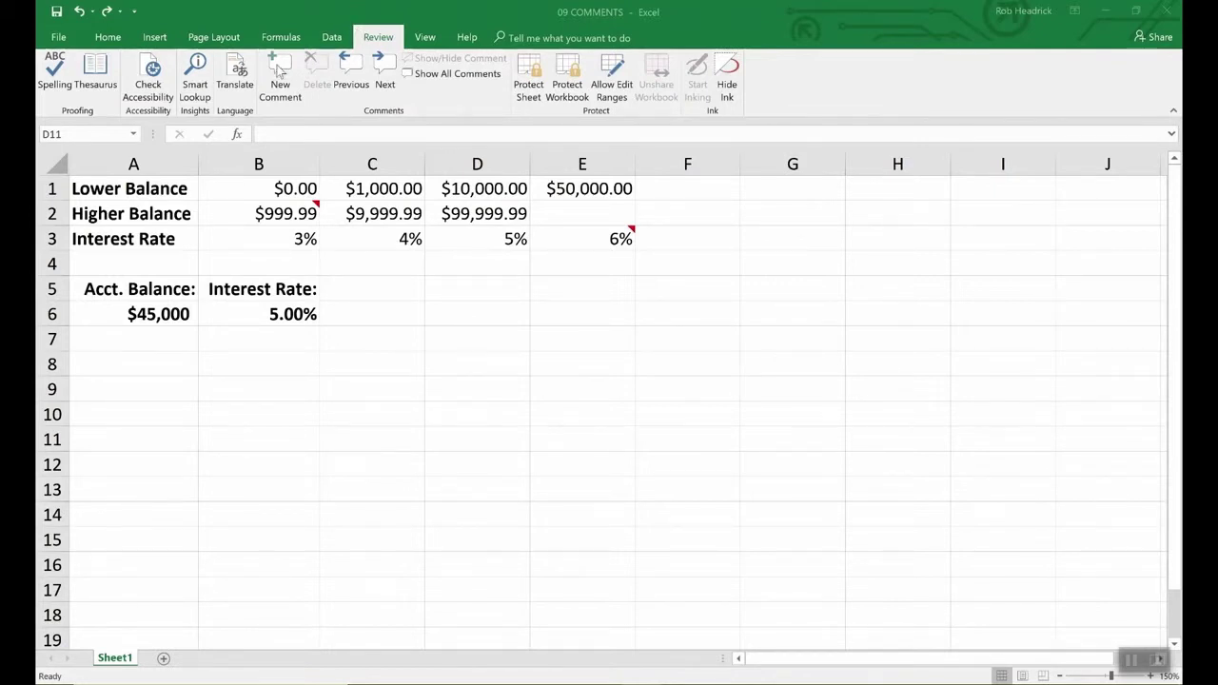
- Add a new comment to B6 reading 'Remember to double check rates above.'
click(297, 316)
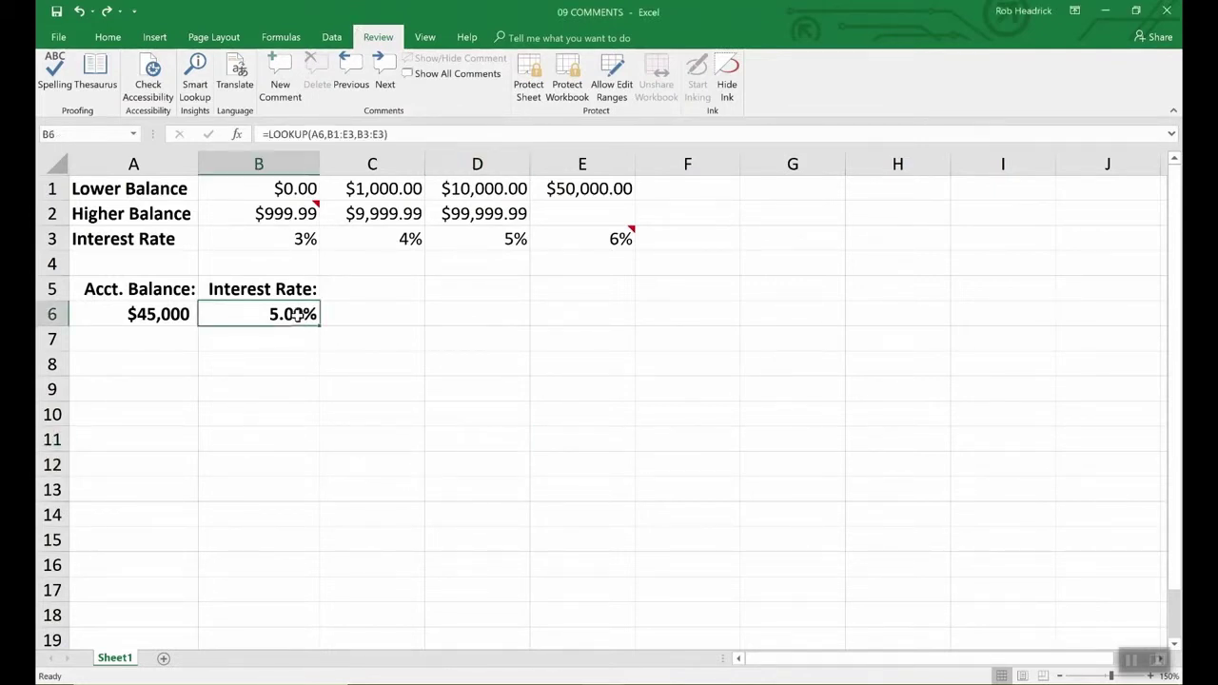
click(278, 71)
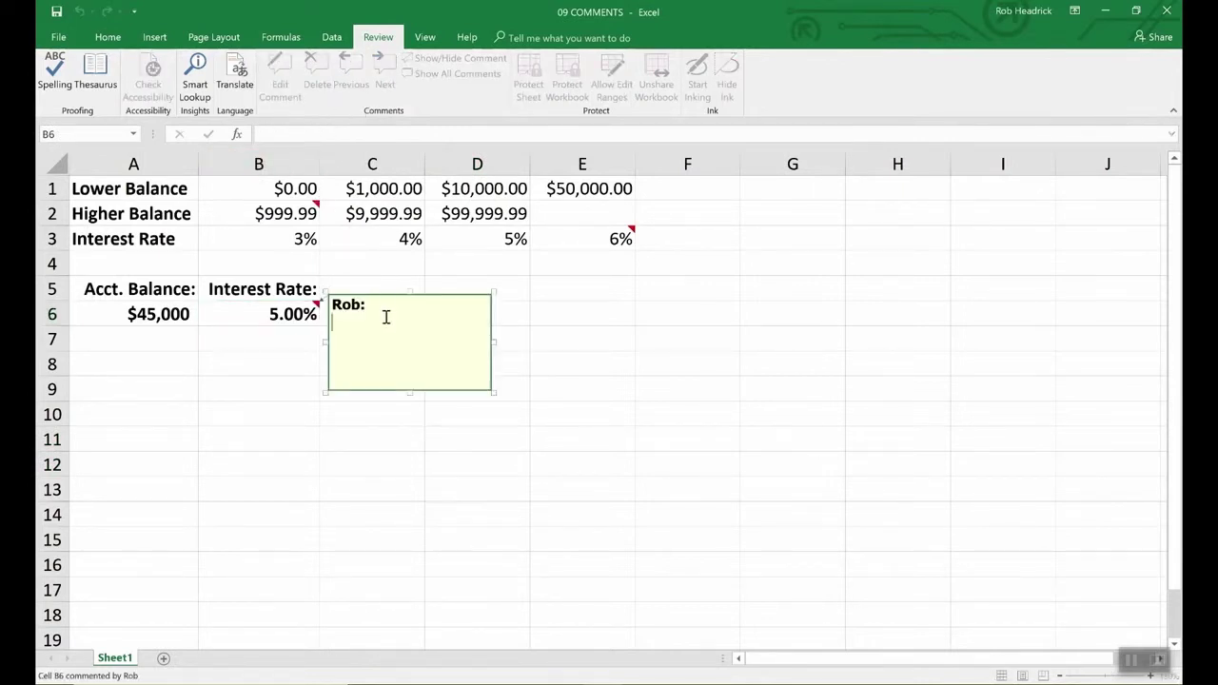
text(Remember to d)
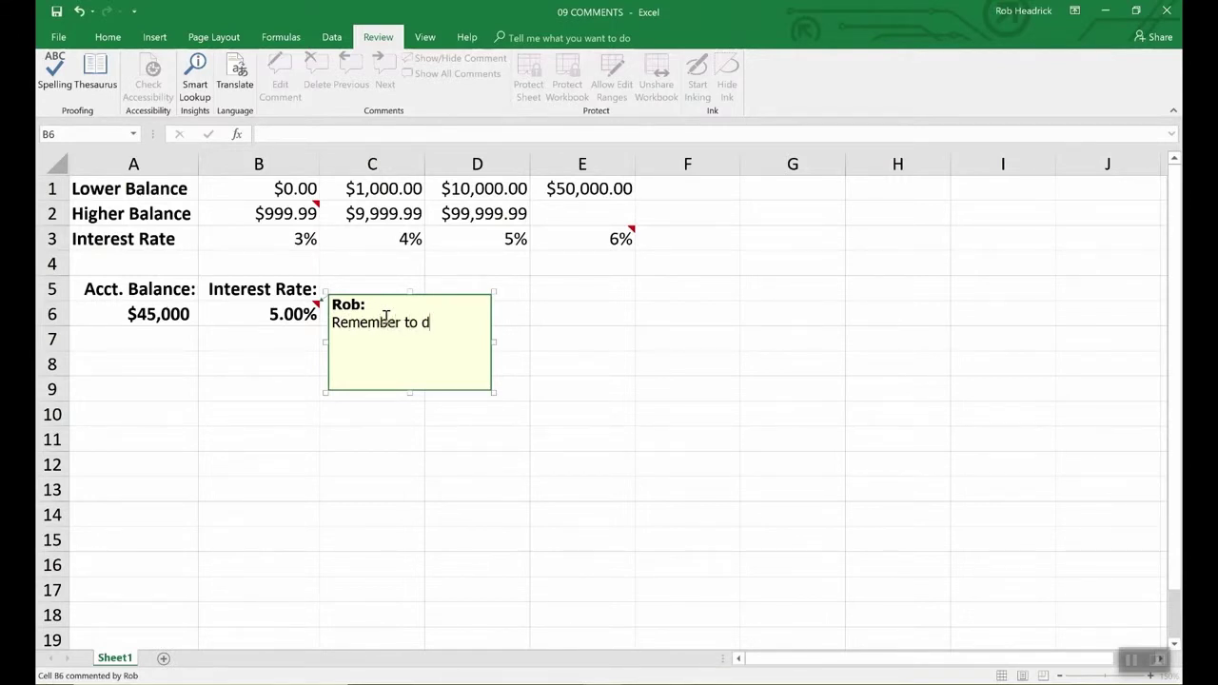
text(ouble check rates above.)
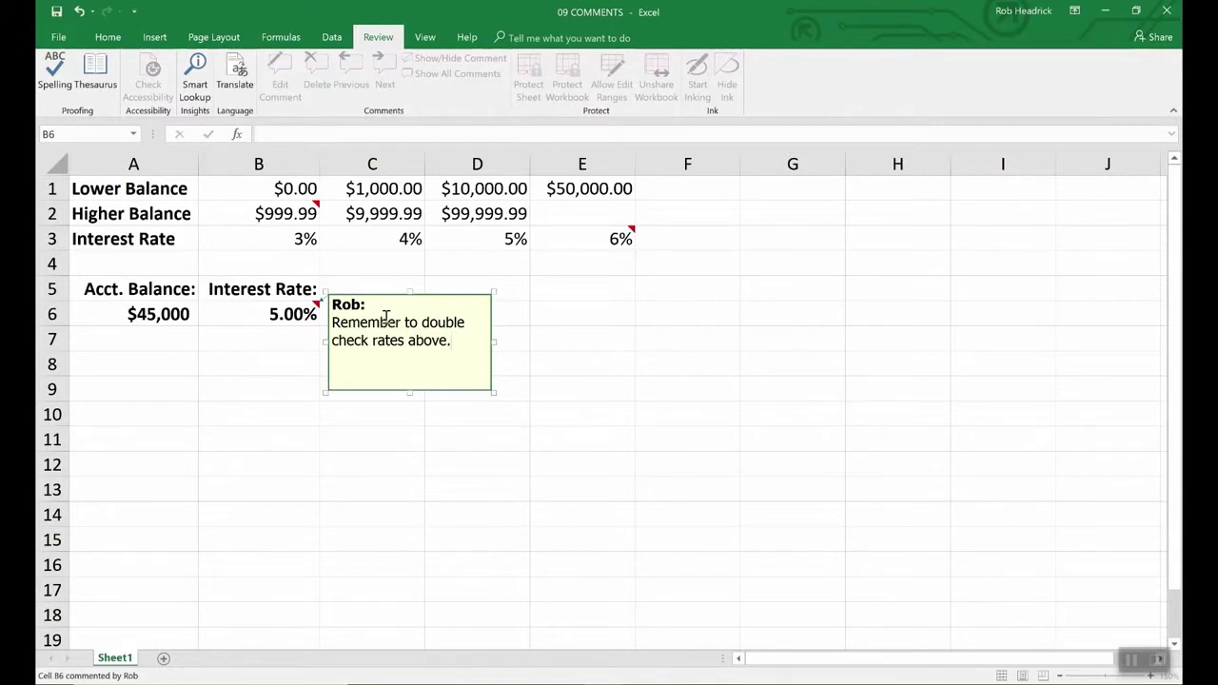
click(540, 314)
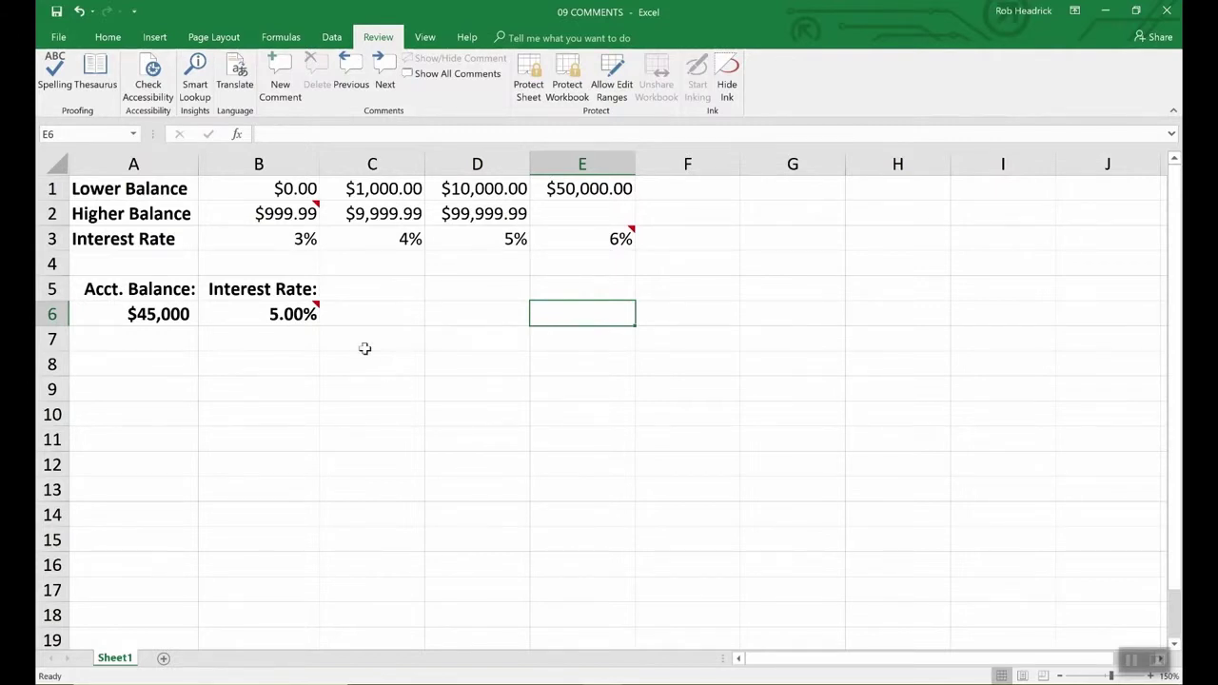
mouse_move(315, 313)
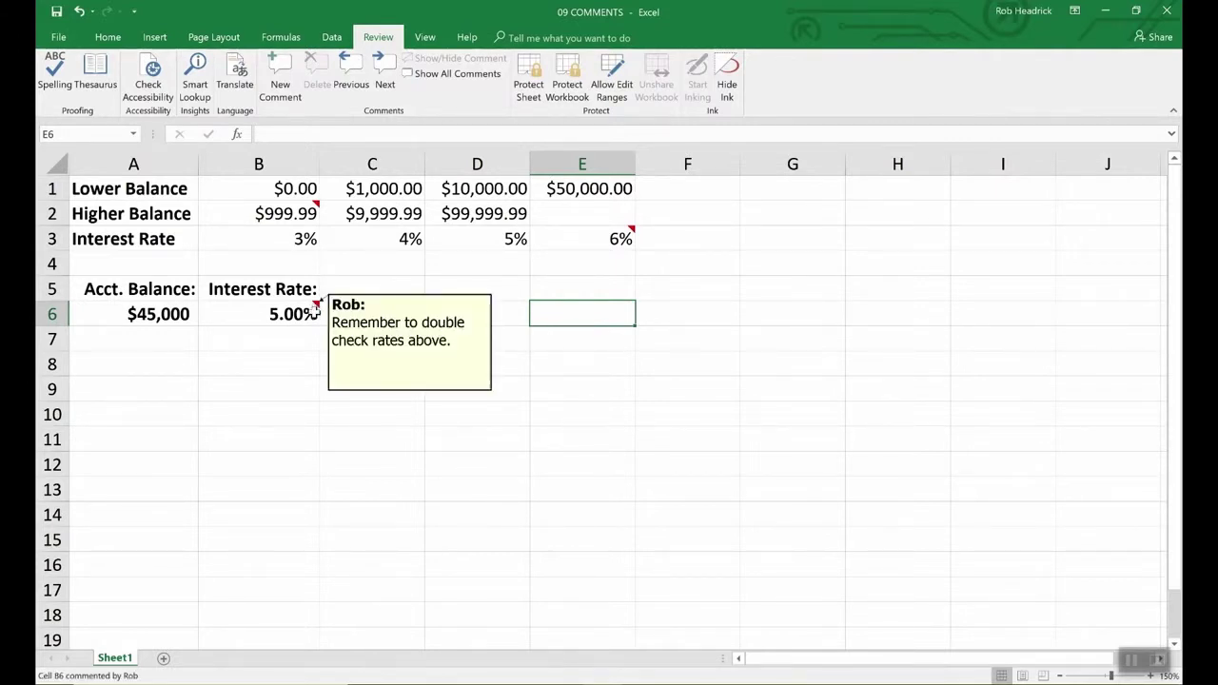
mouse_move(317, 205)
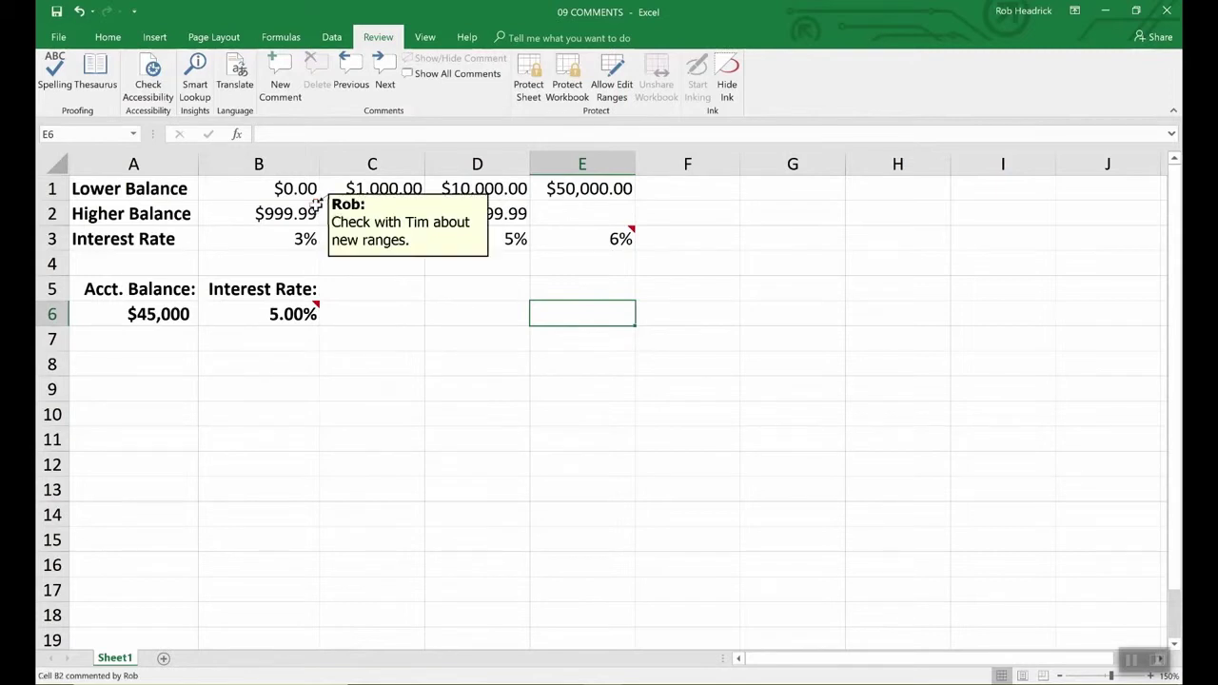
mouse_move(625, 238)
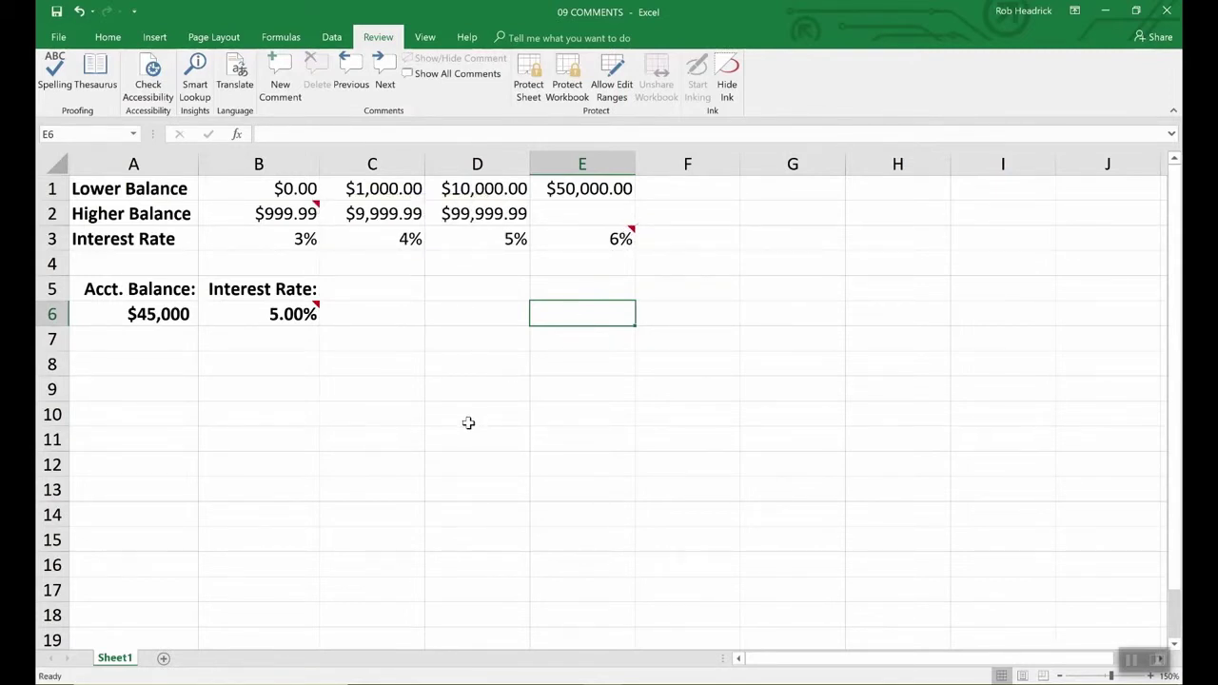
click(311, 315)
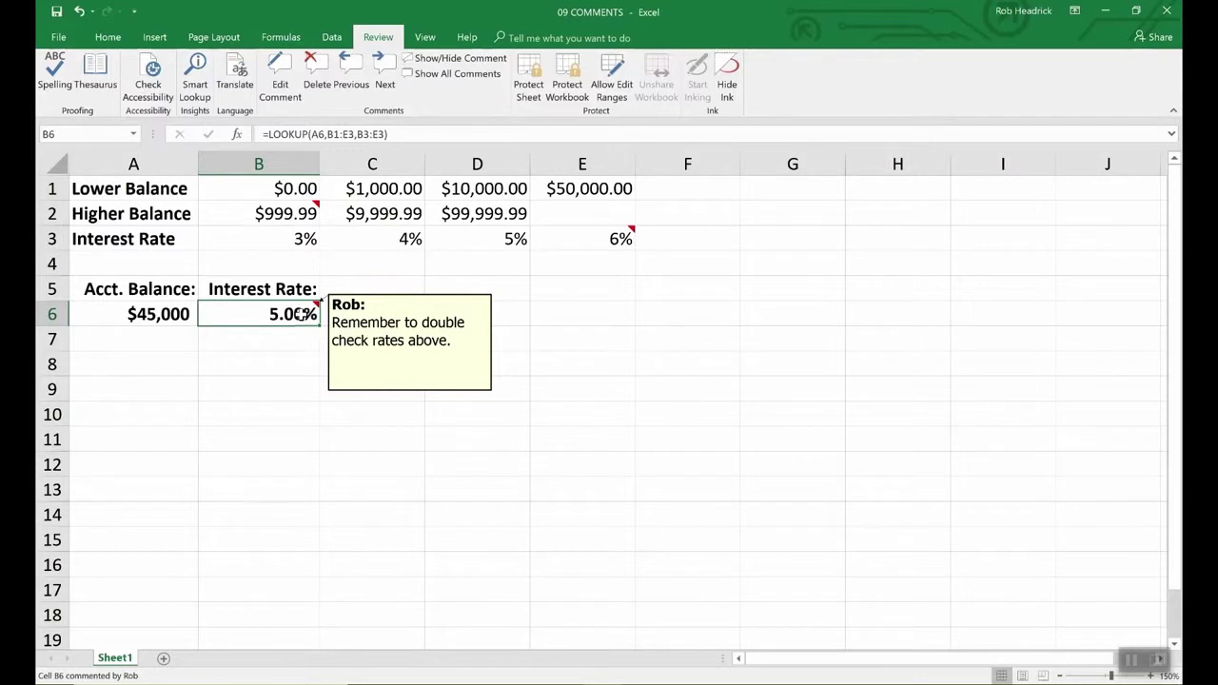
click(365, 333)
click(302, 314)
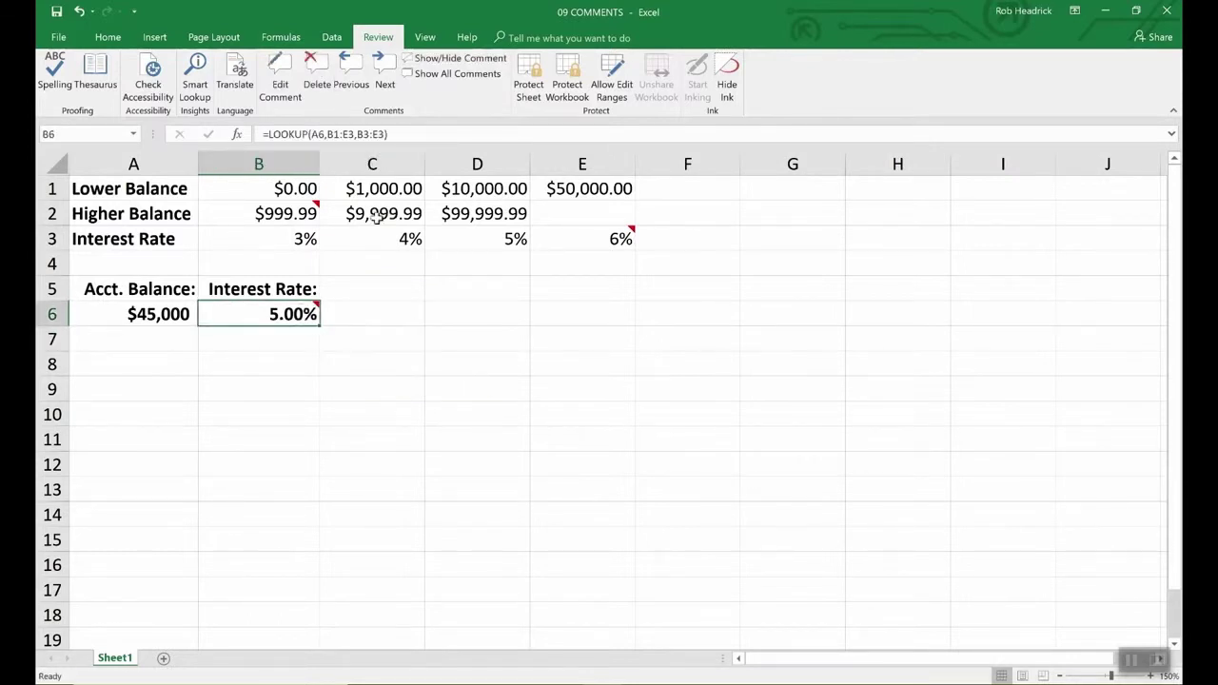
click(58, 38)
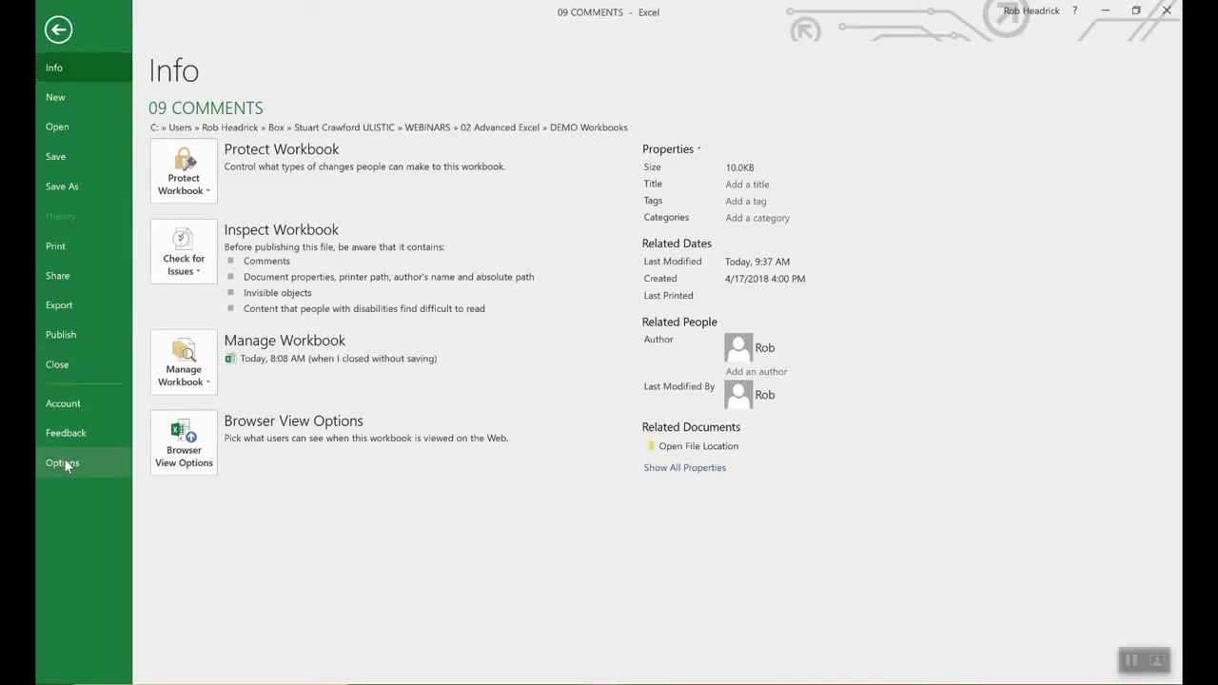
click(64, 462)
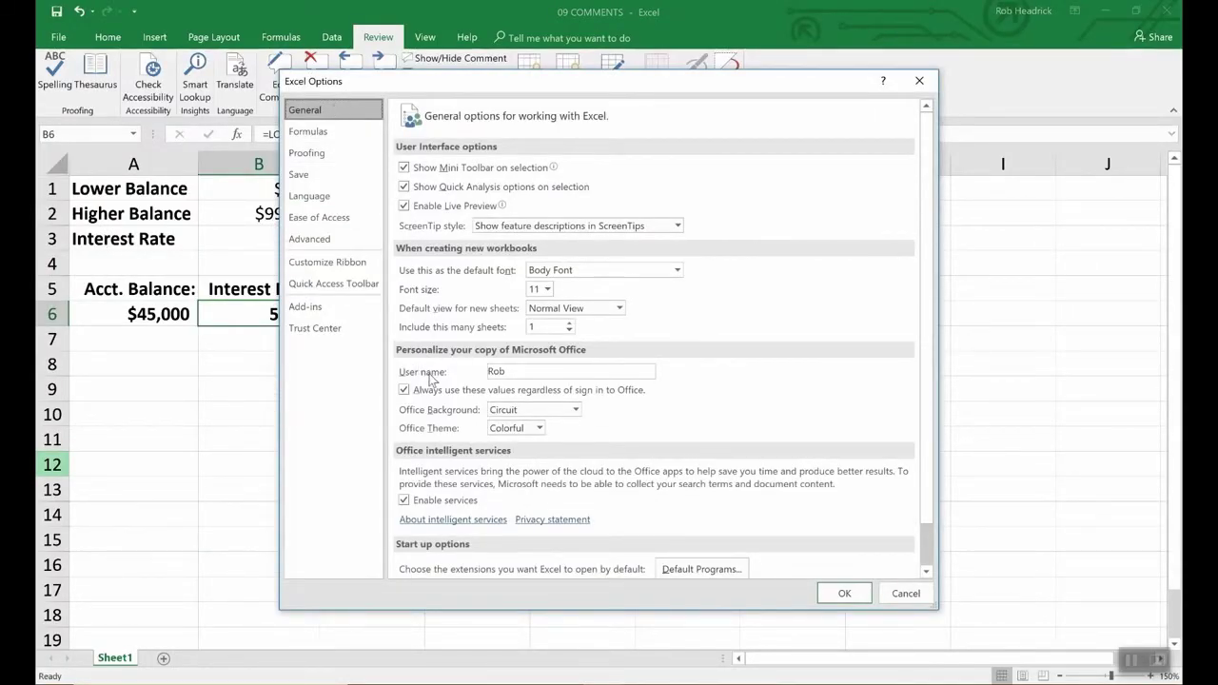
click(521, 373)
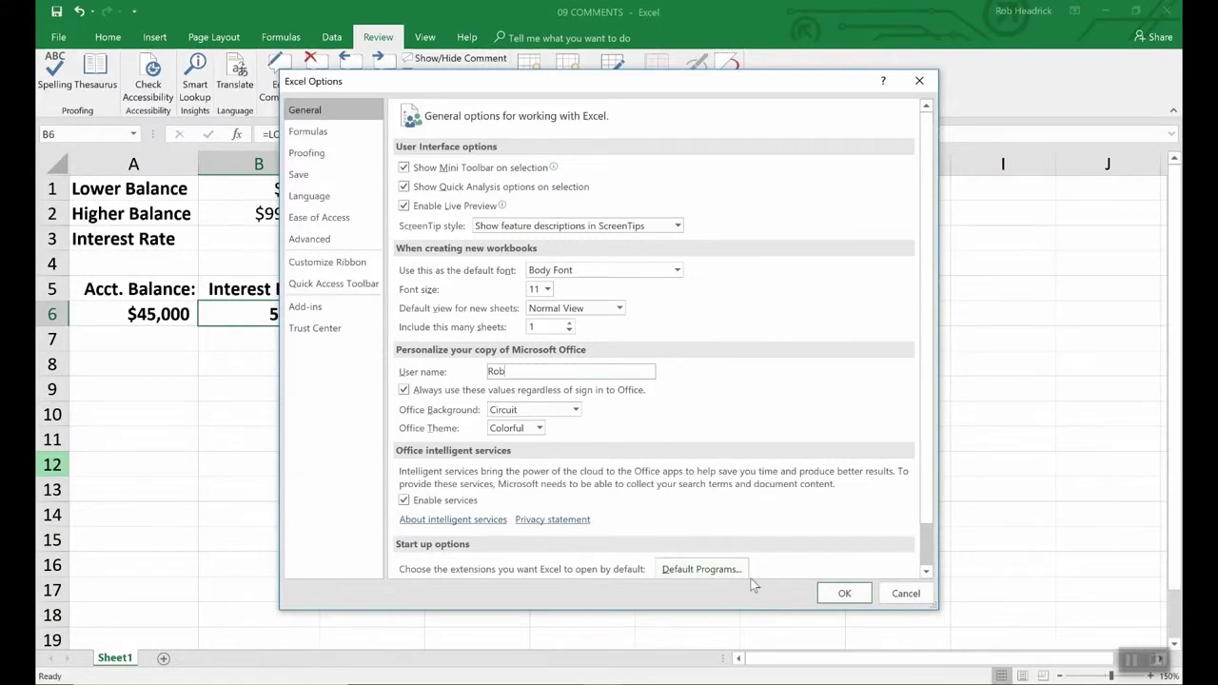
click(838, 593)
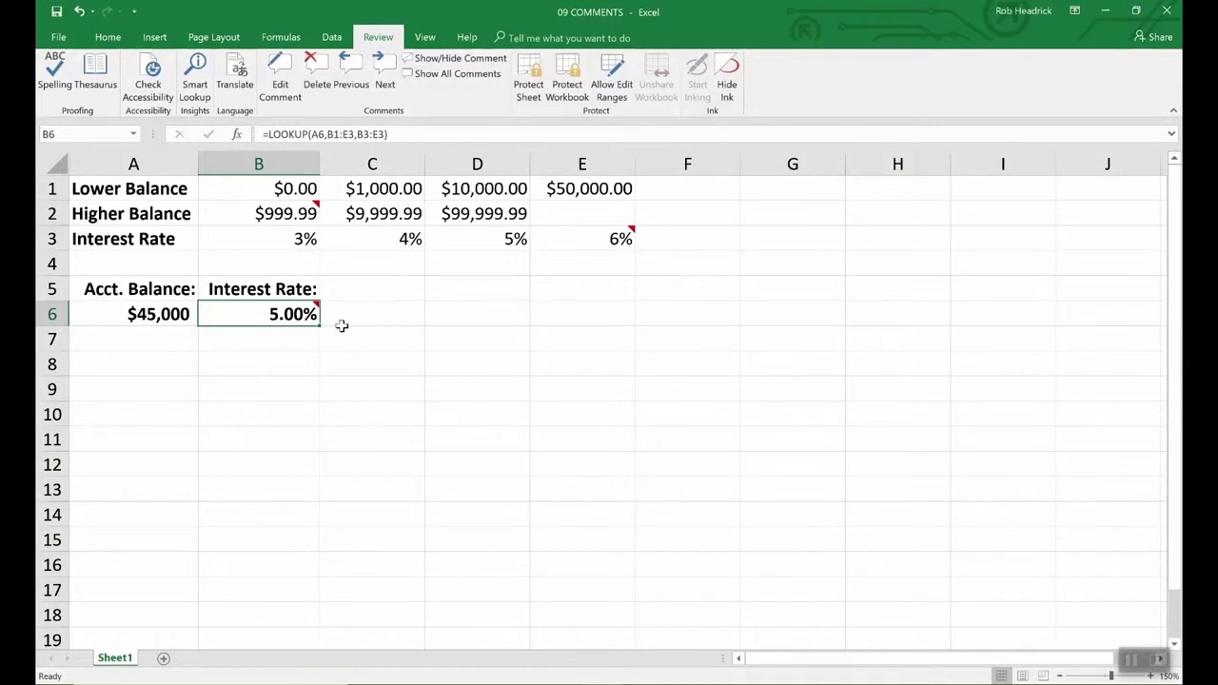
- Keep the B6 comment always shown, then open Format Comment and cancel without changes
click(455, 58)
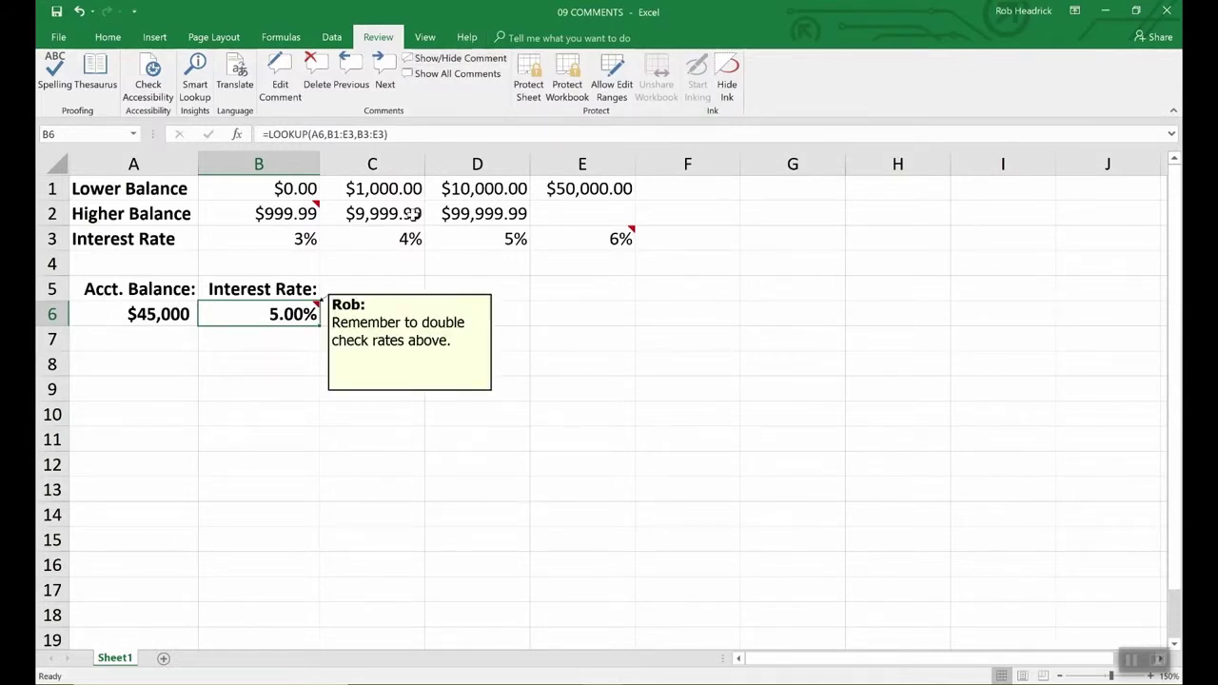
click(411, 340)
right_click(411, 341)
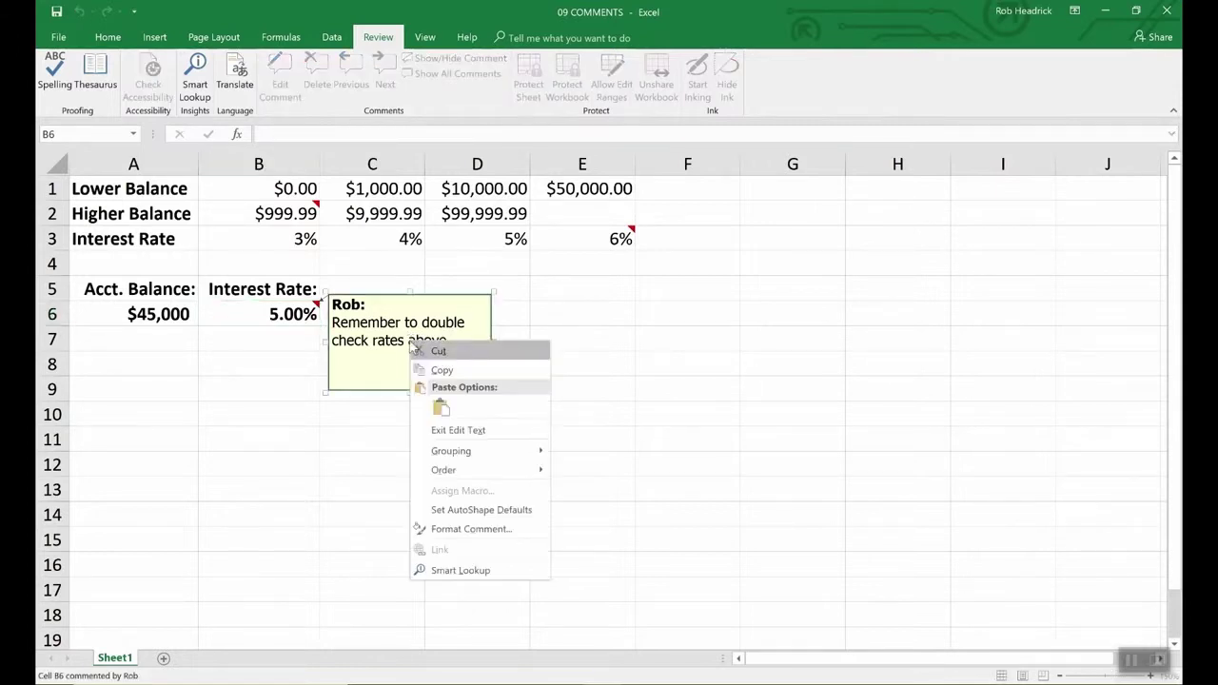
click(452, 529)
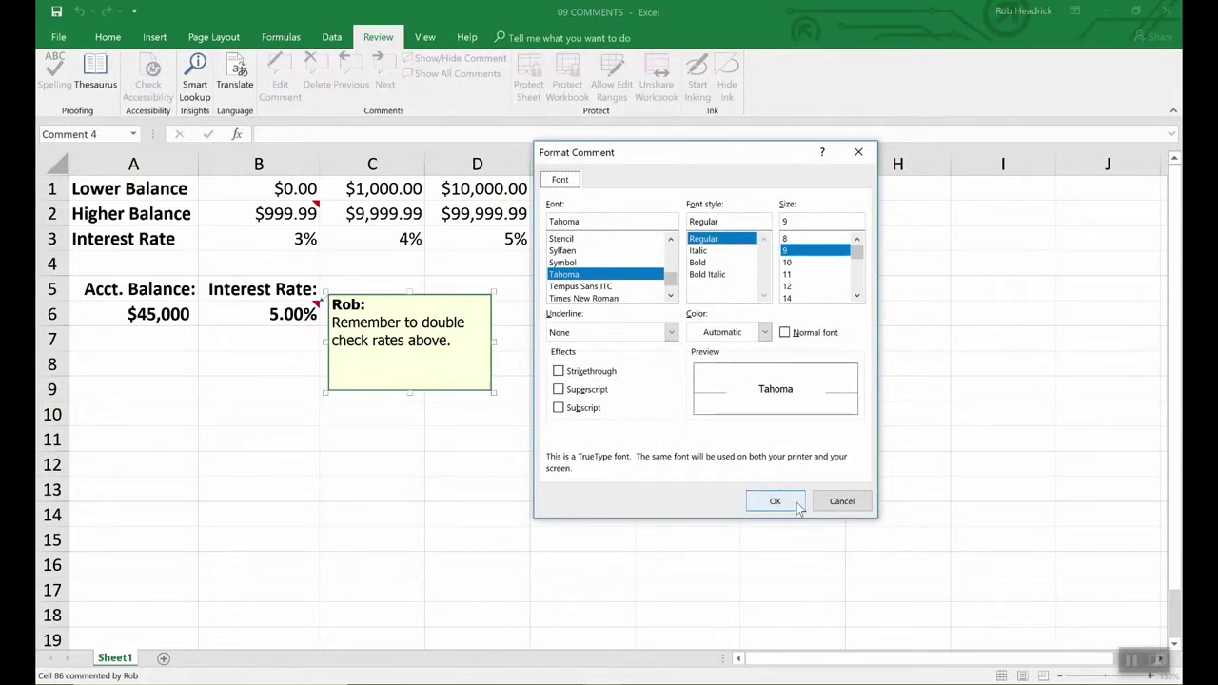
click(840, 503)
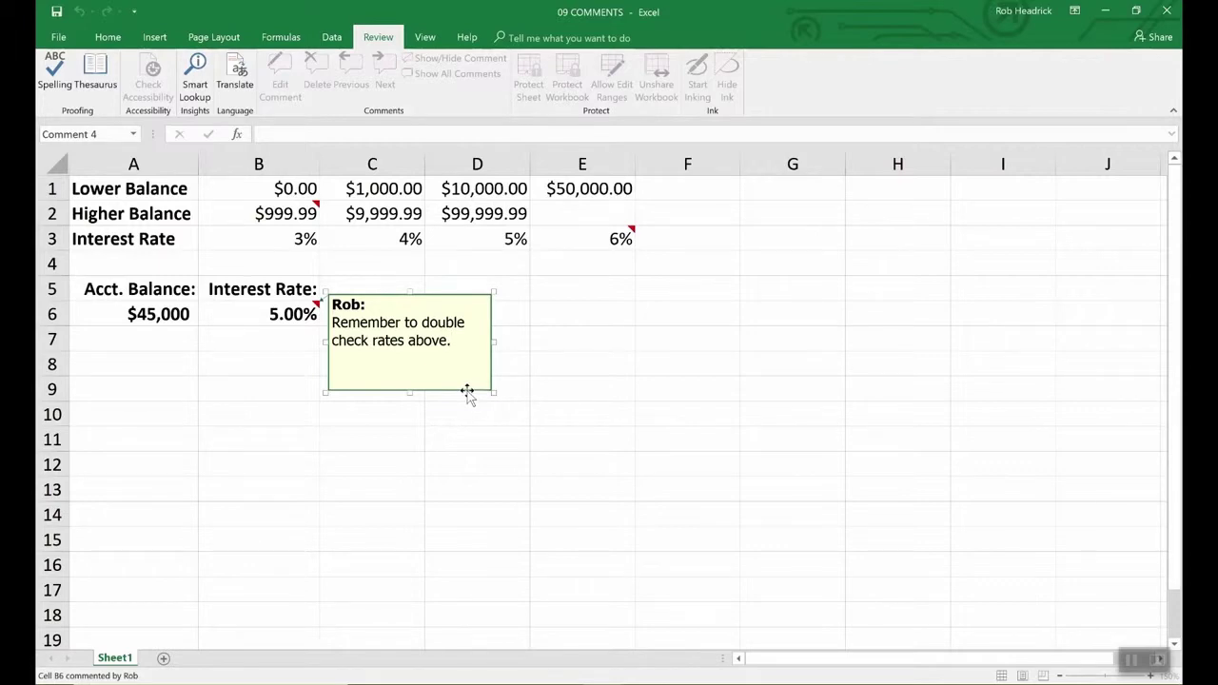
- Set the B6 comment's fill color to light cyan under Colors and Lines
click(468, 391)
right_click(467, 391)
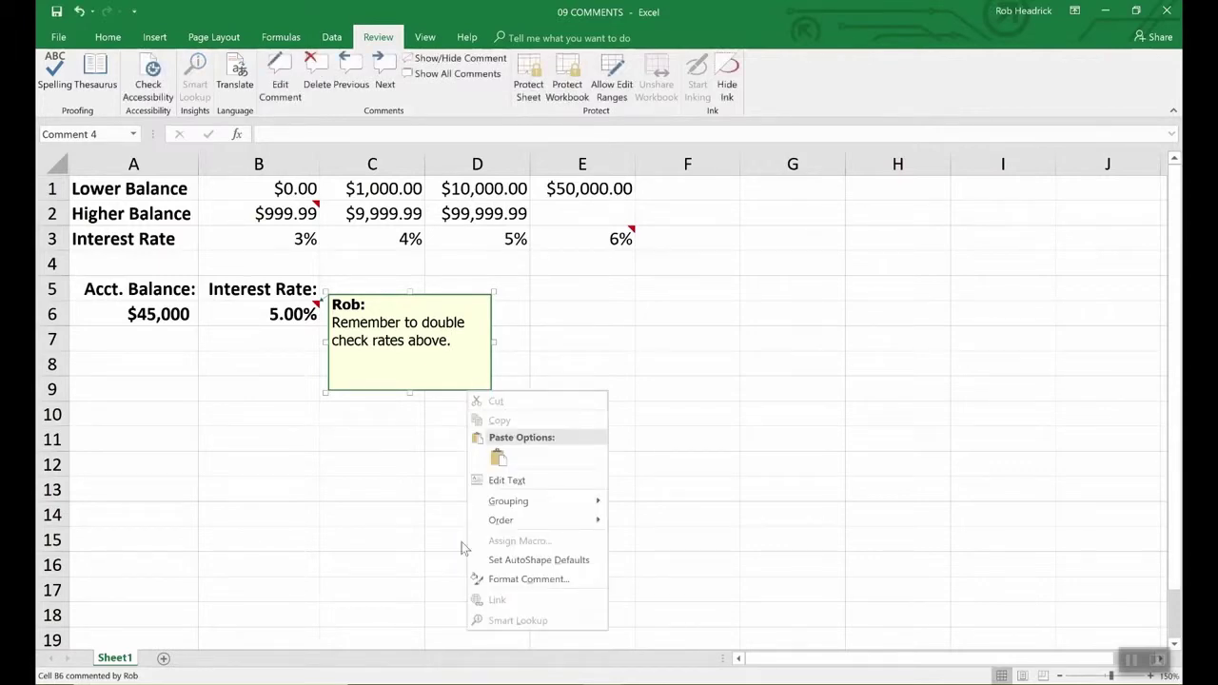
click(504, 579)
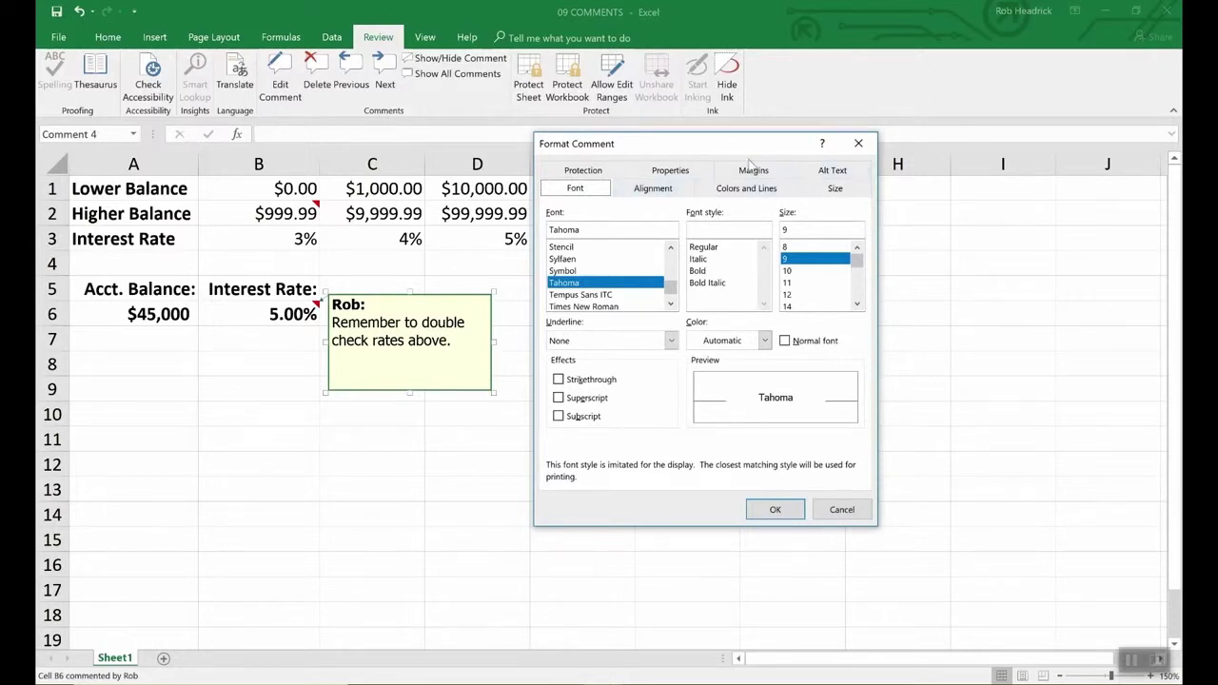
click(747, 190)
click(719, 234)
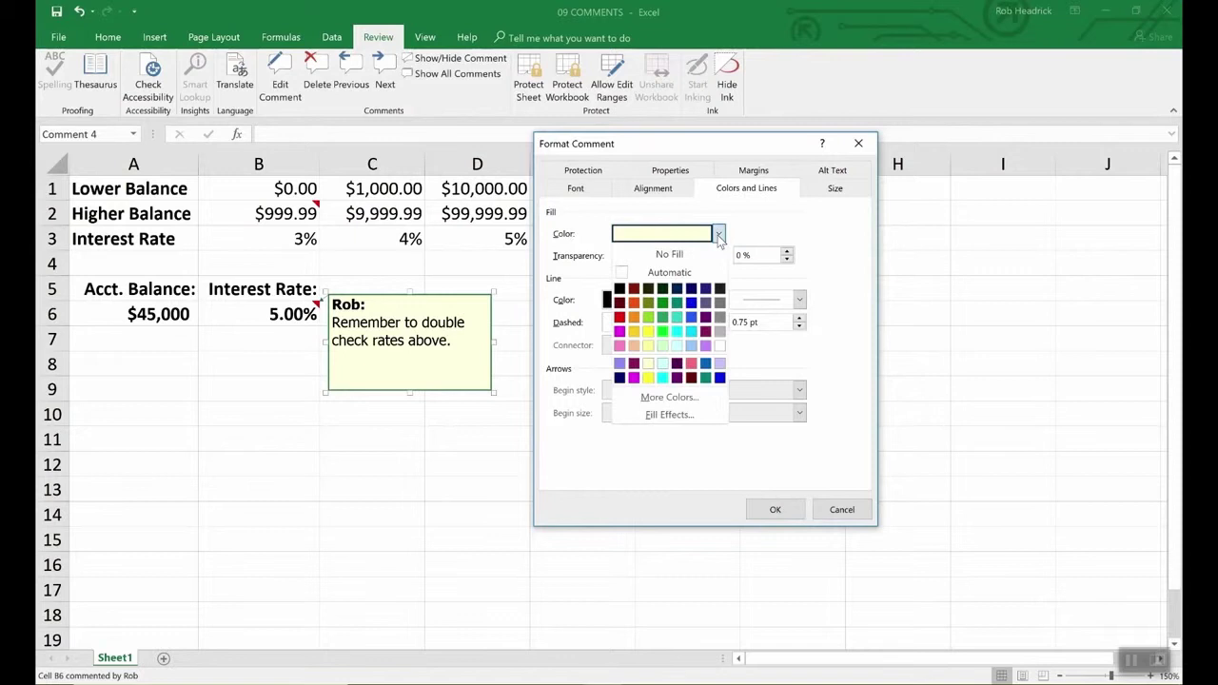
click(678, 347)
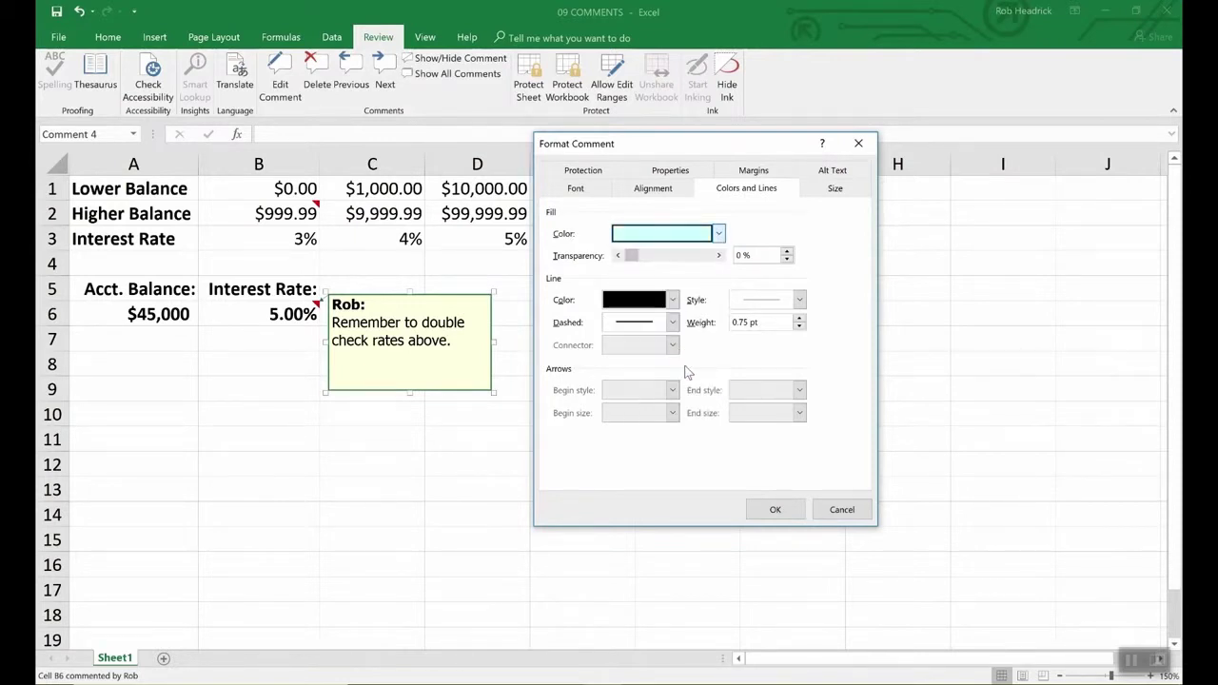
click(796, 512)
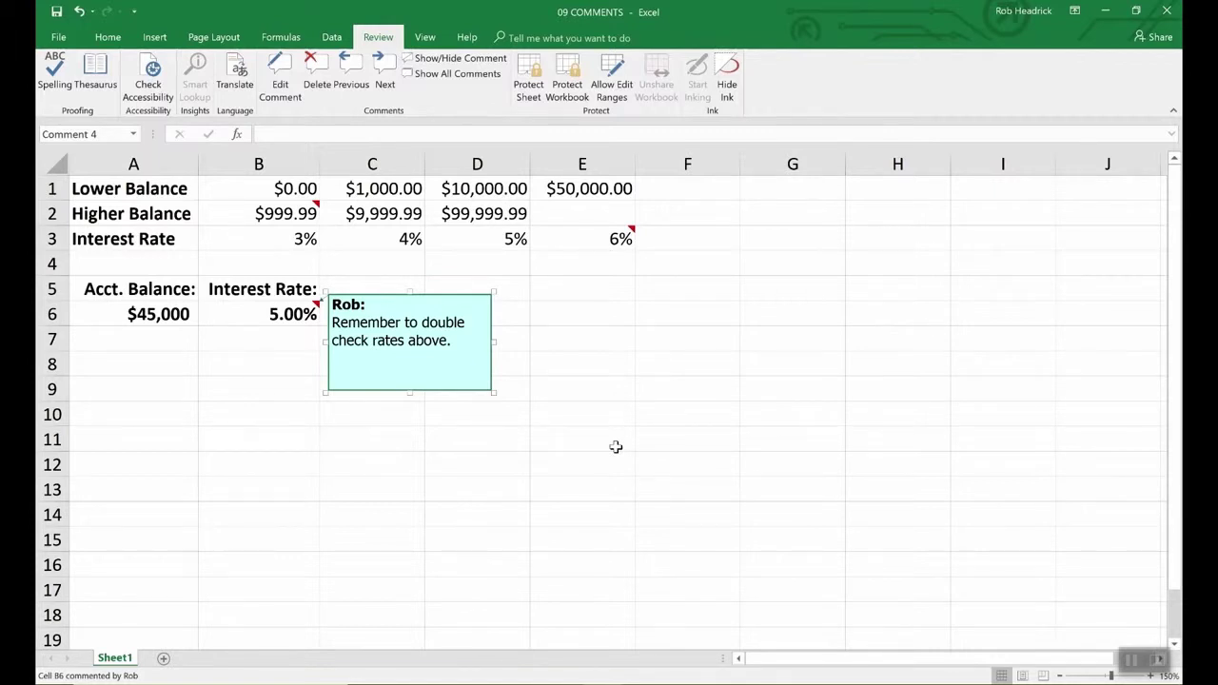
- Check the B2 and E3 comments, then show all comments on the sheet
click(616, 446)
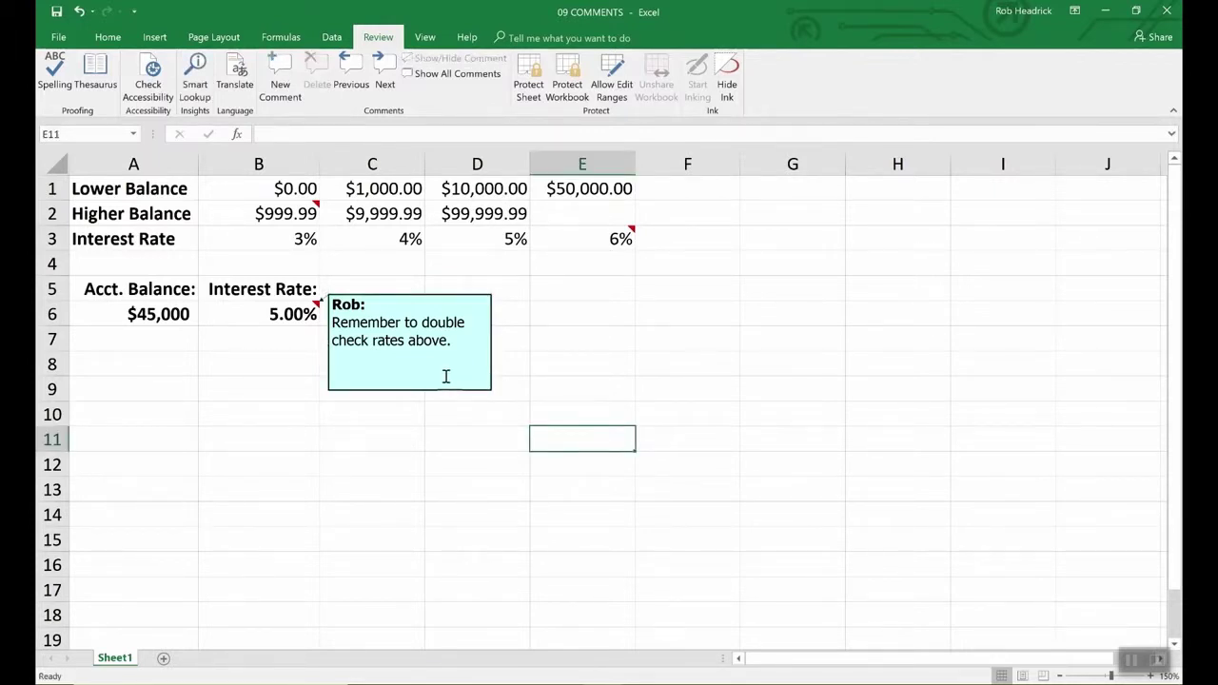
click(314, 209)
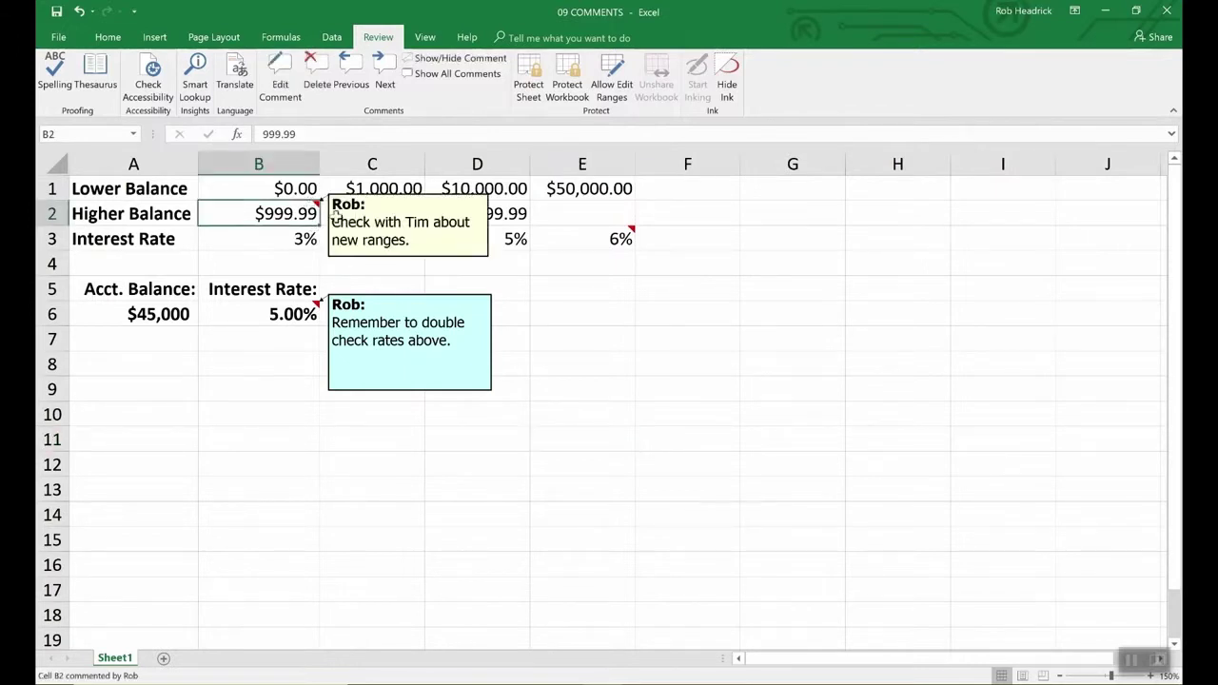
click(619, 244)
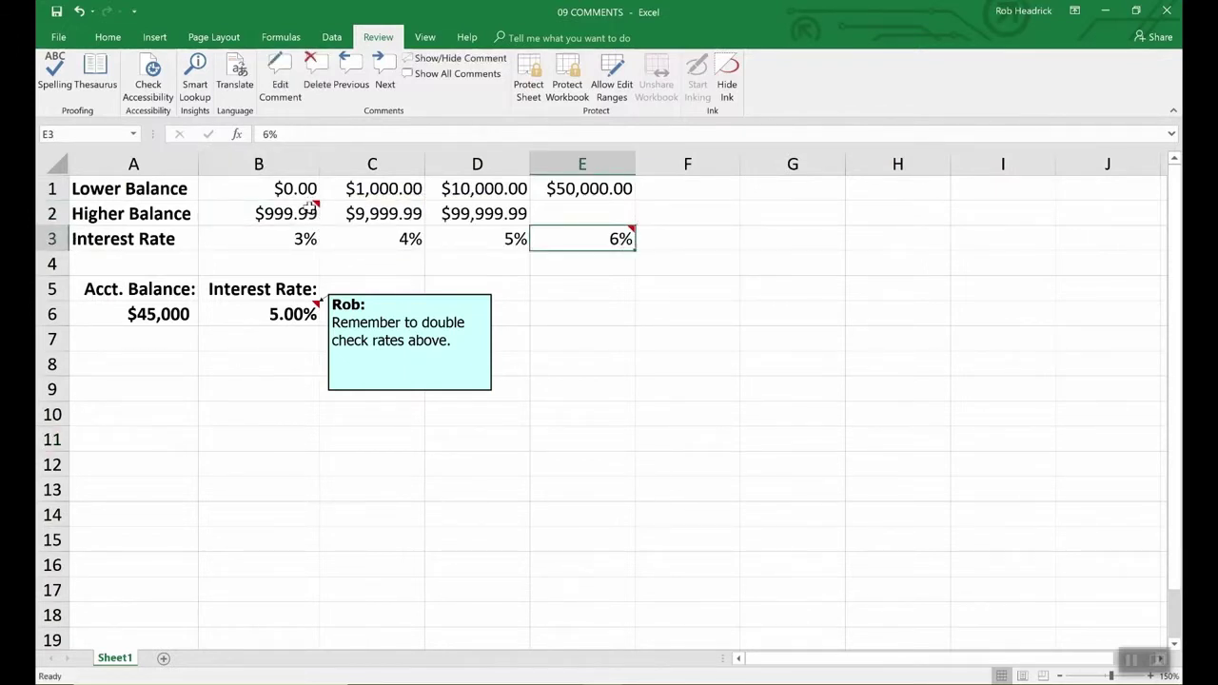
mouse_move(581, 243)
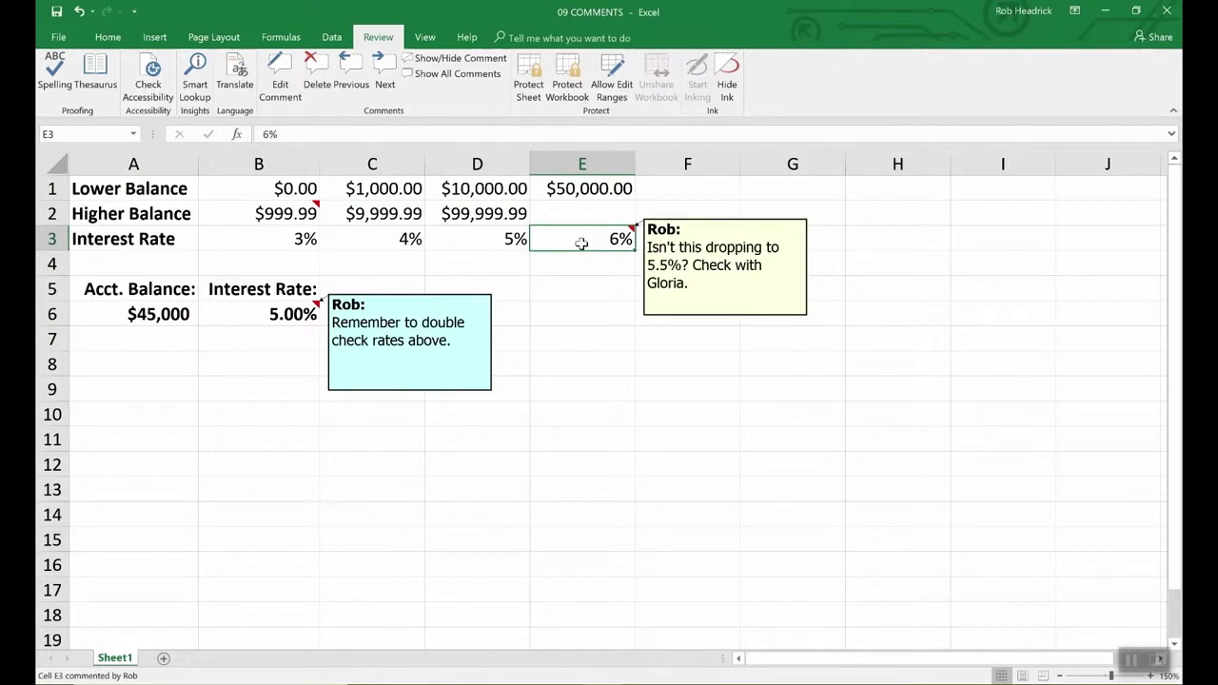
click(291, 211)
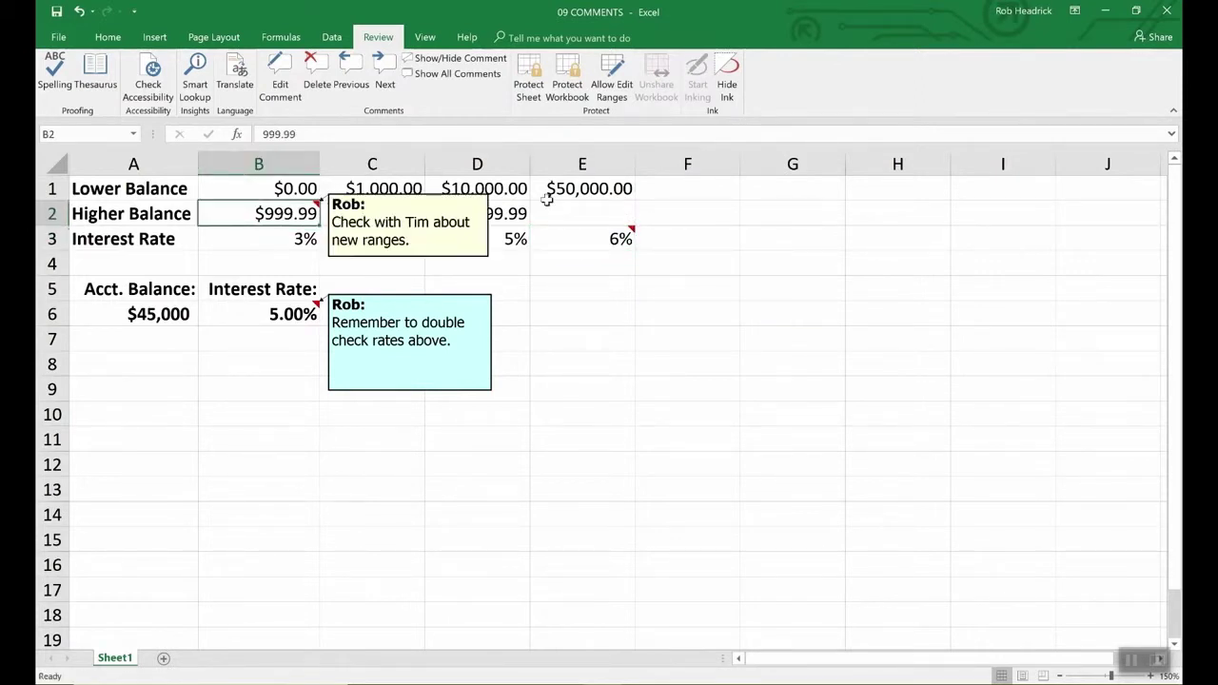
click(469, 76)
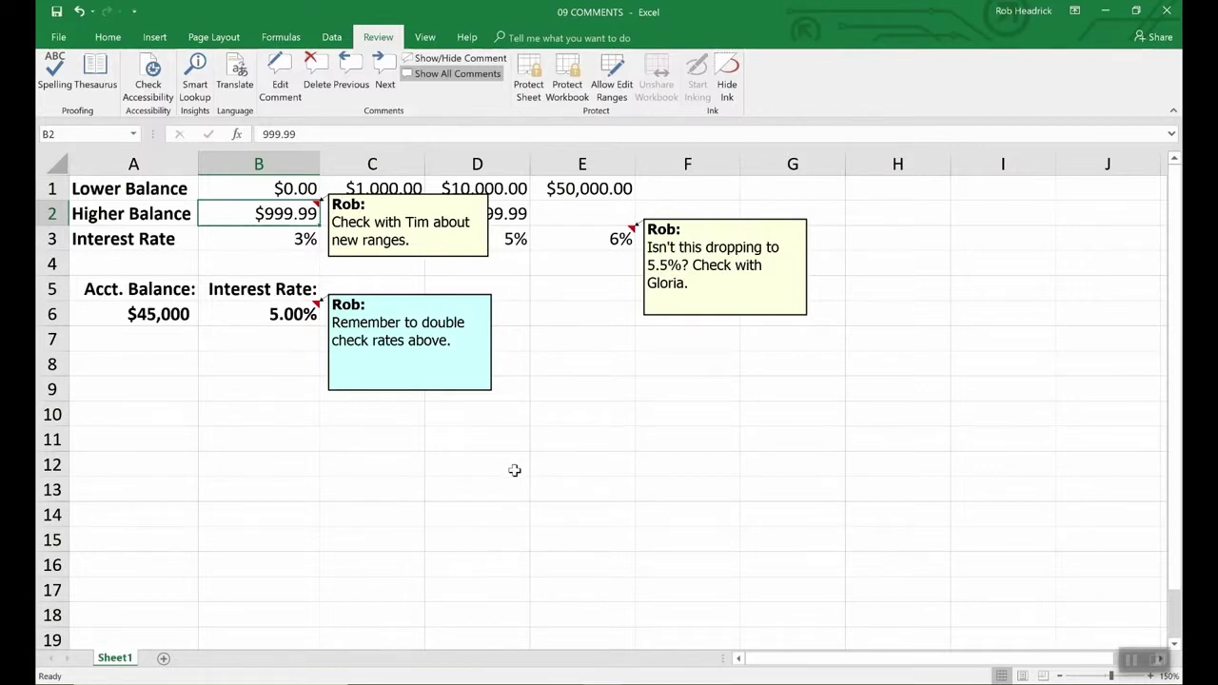
- Delete the B6 and B2 comments and resize the E3 comment box smaller
click(284, 316)
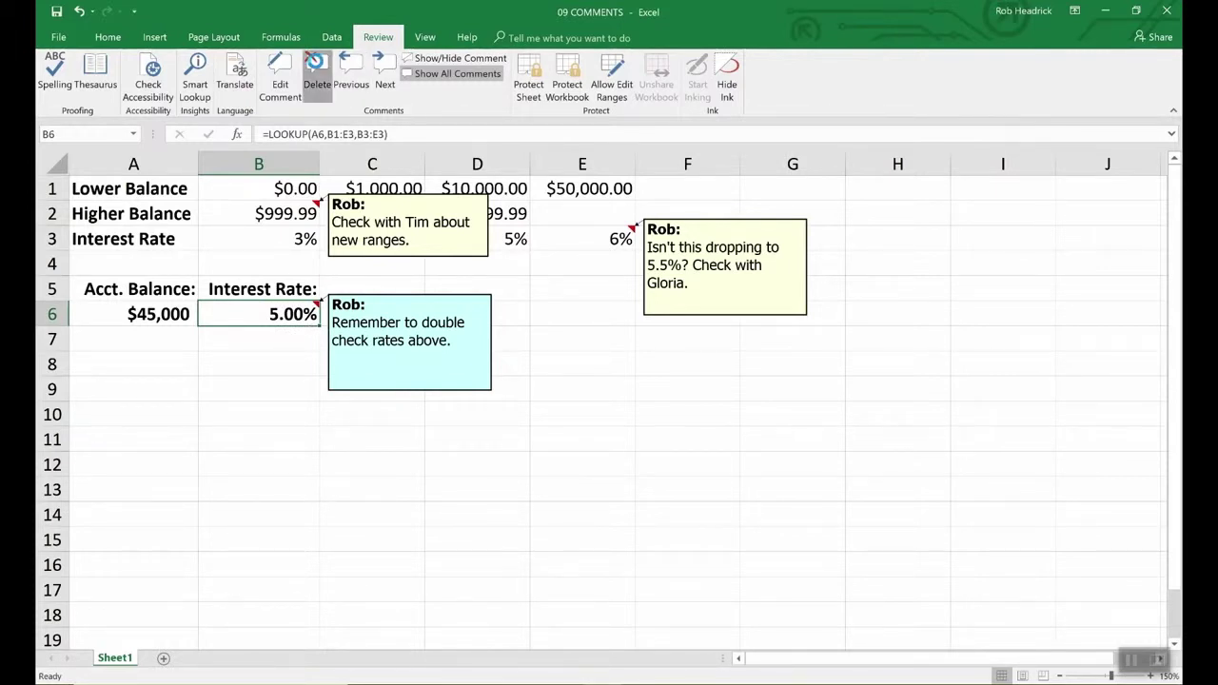
click(316, 69)
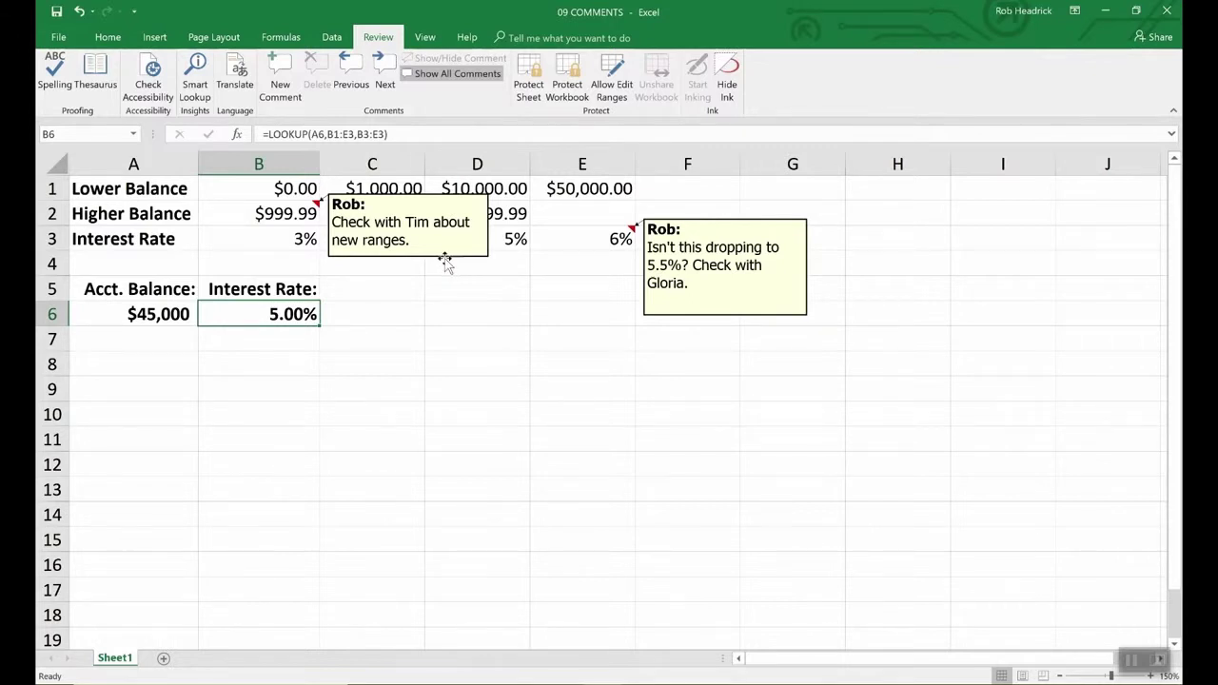
click(445, 261)
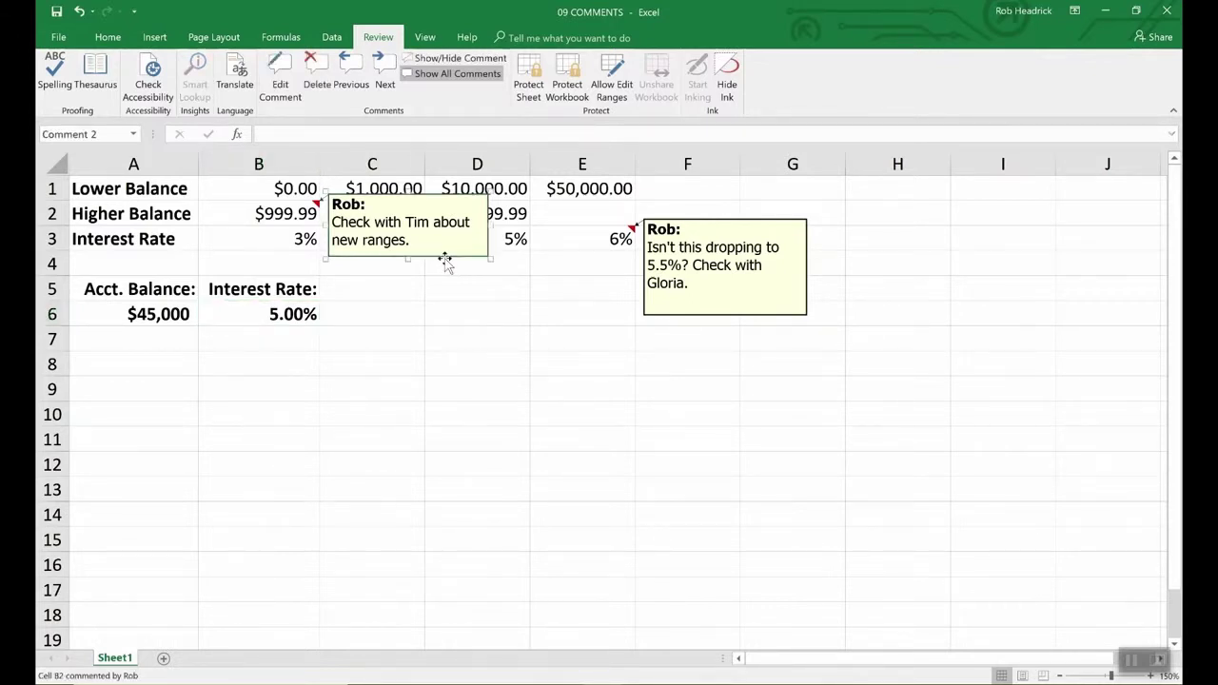
key(Delete)
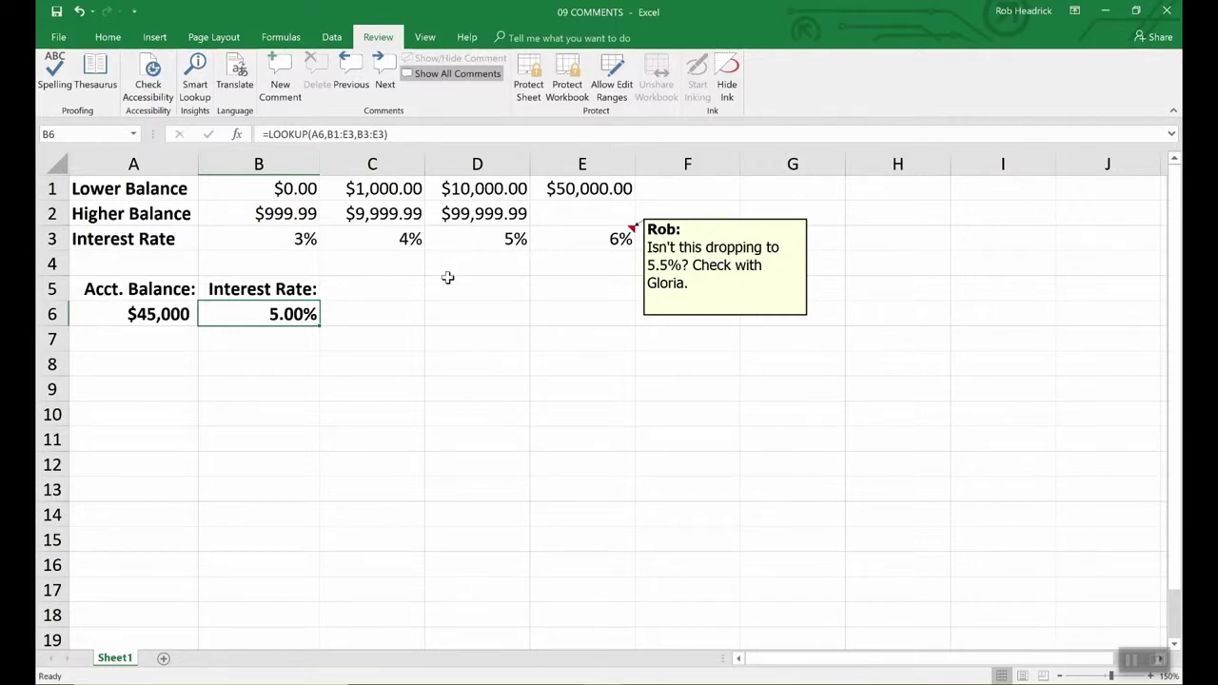
click(712, 318)
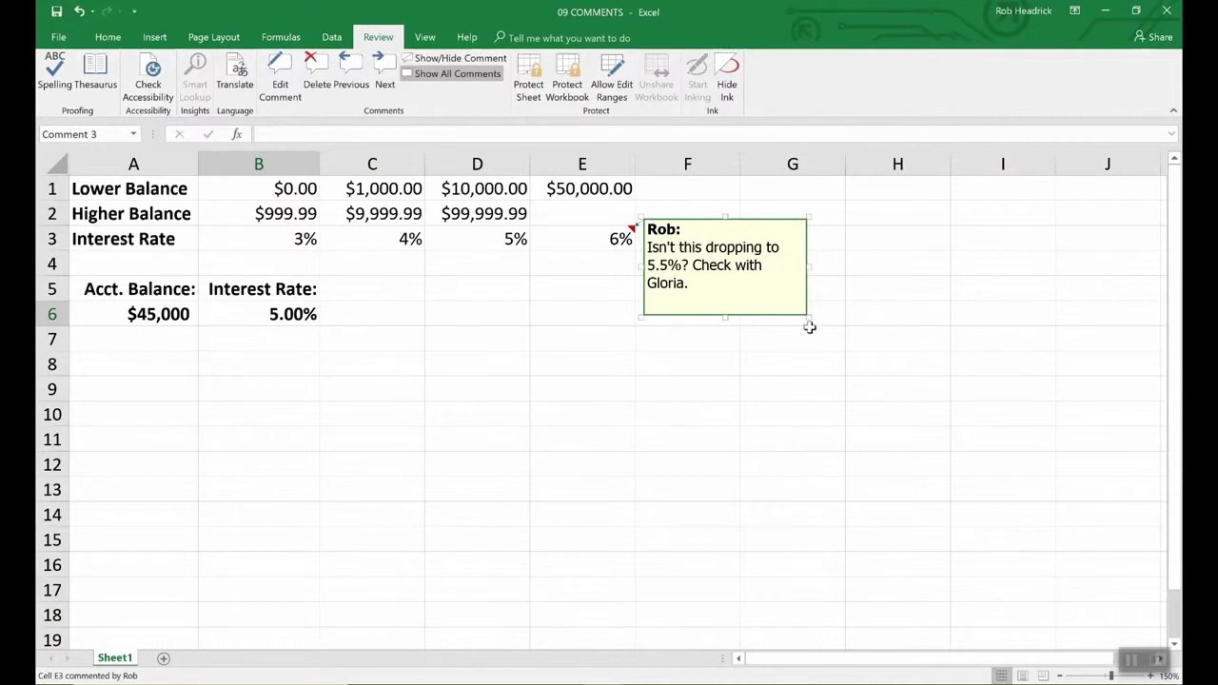
drag(808, 317, 938, 476)
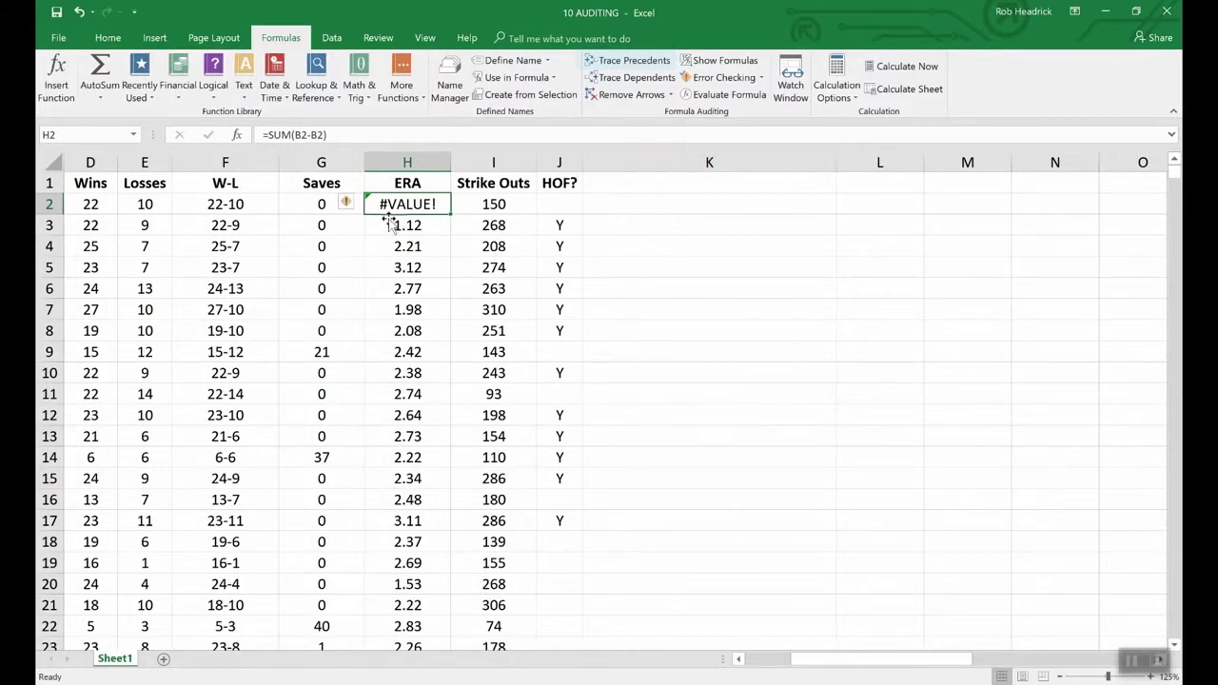
- Trace precedents of the W-L cell F2, showing arrows from D2 and E2
click(243, 207)
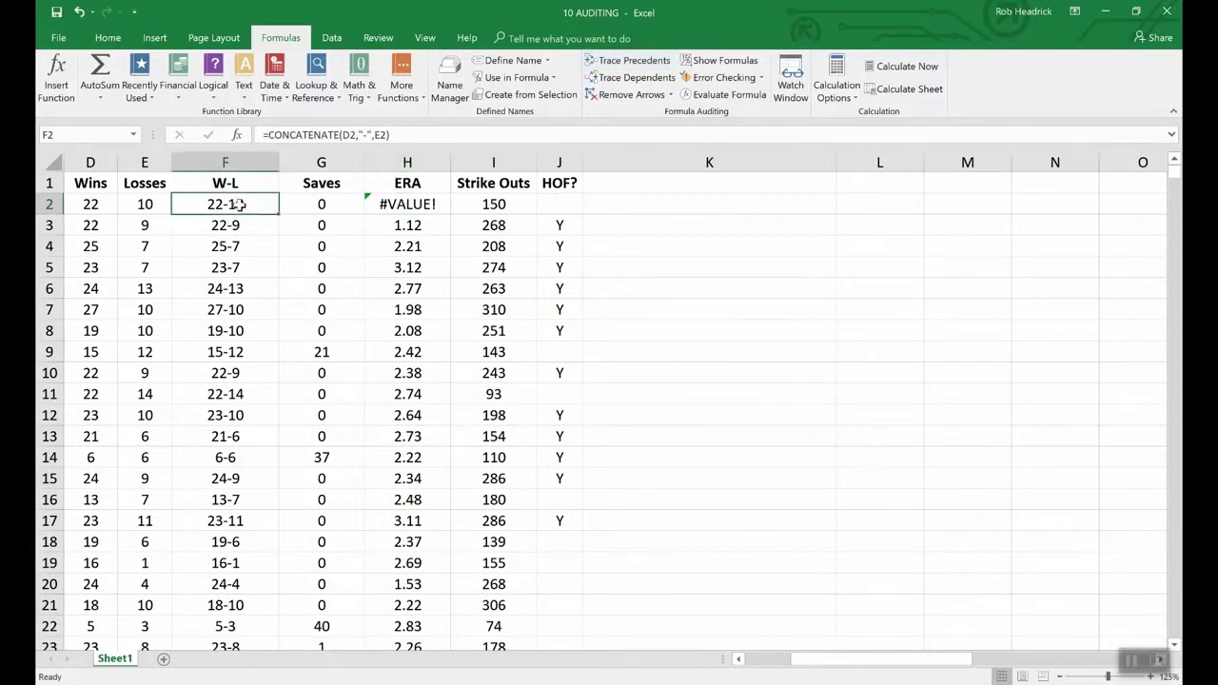
click(620, 62)
click(857, 659)
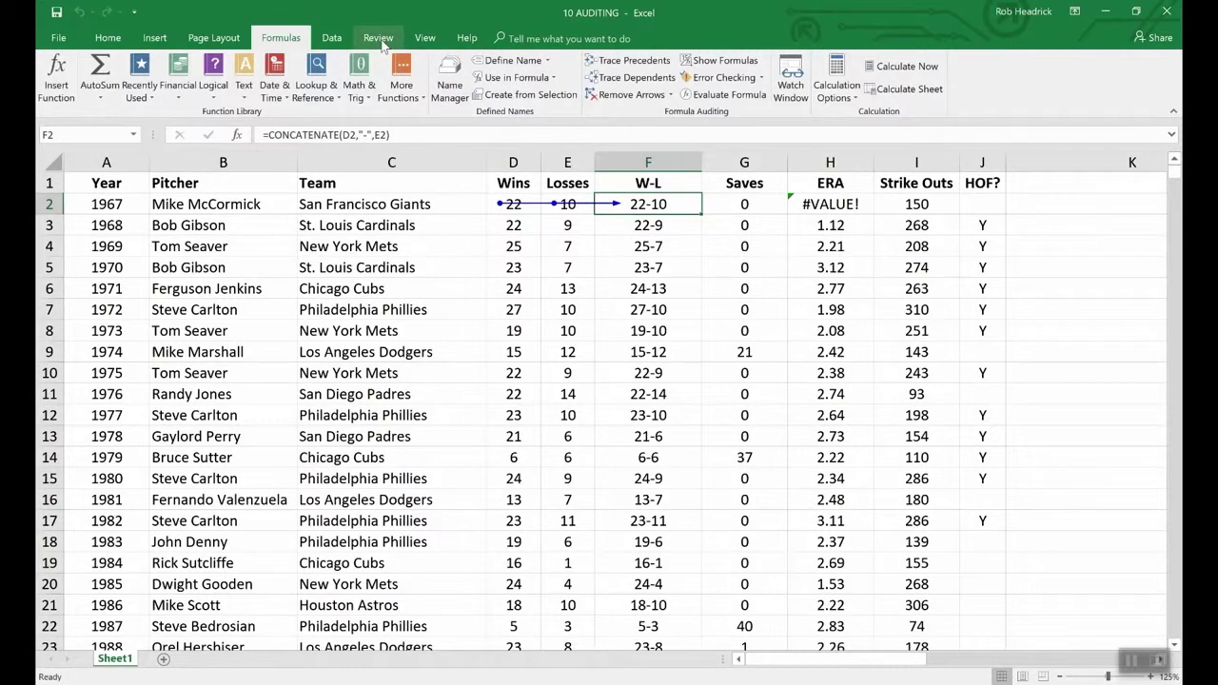
- Switch to 09 COMMENTS and trace B6's precedents from A6 and B1:E3
click(425, 39)
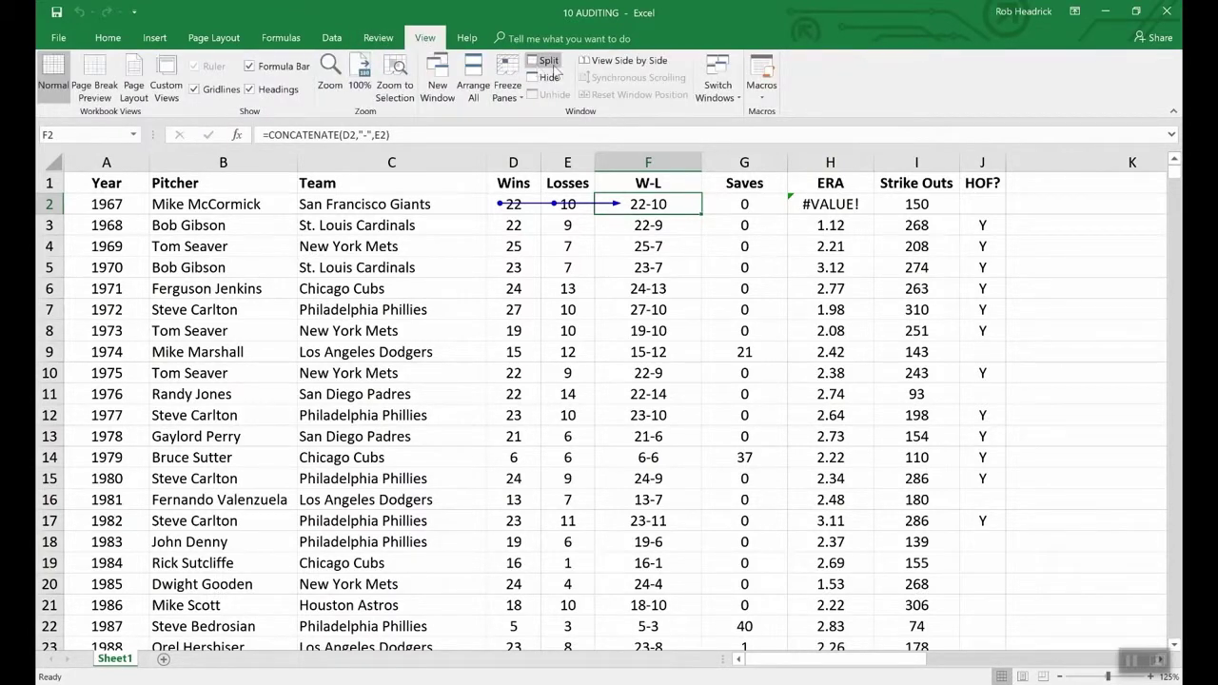
click(729, 89)
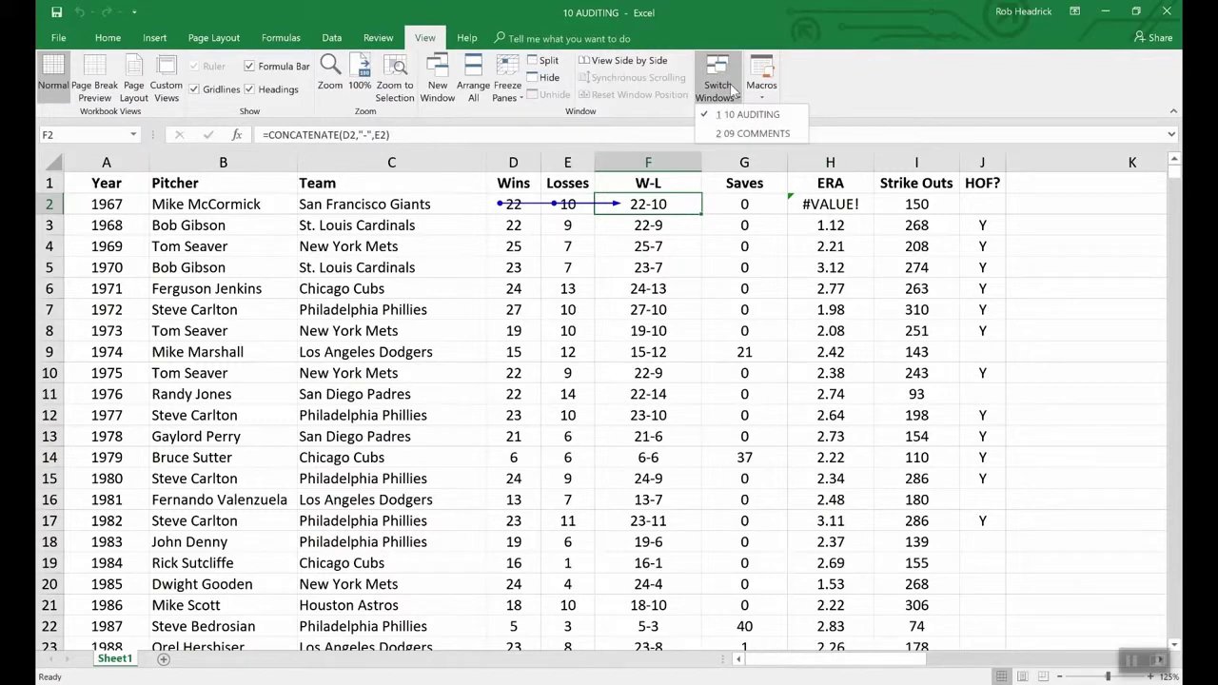
click(751, 134)
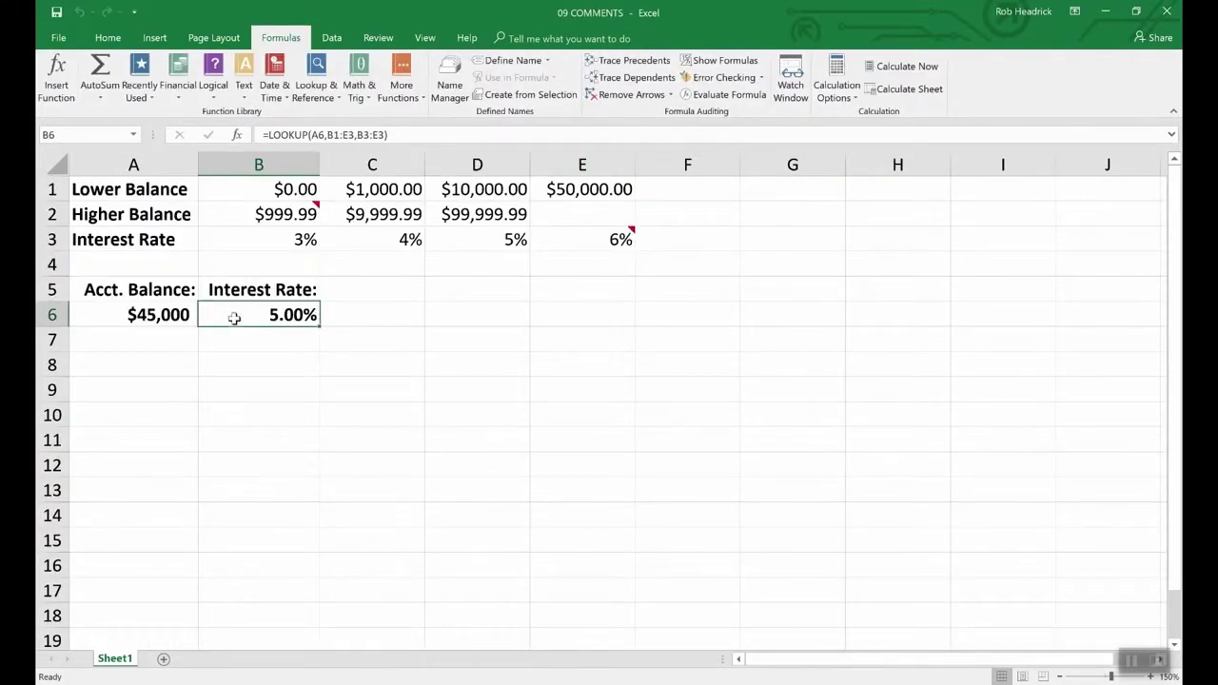
click(647, 61)
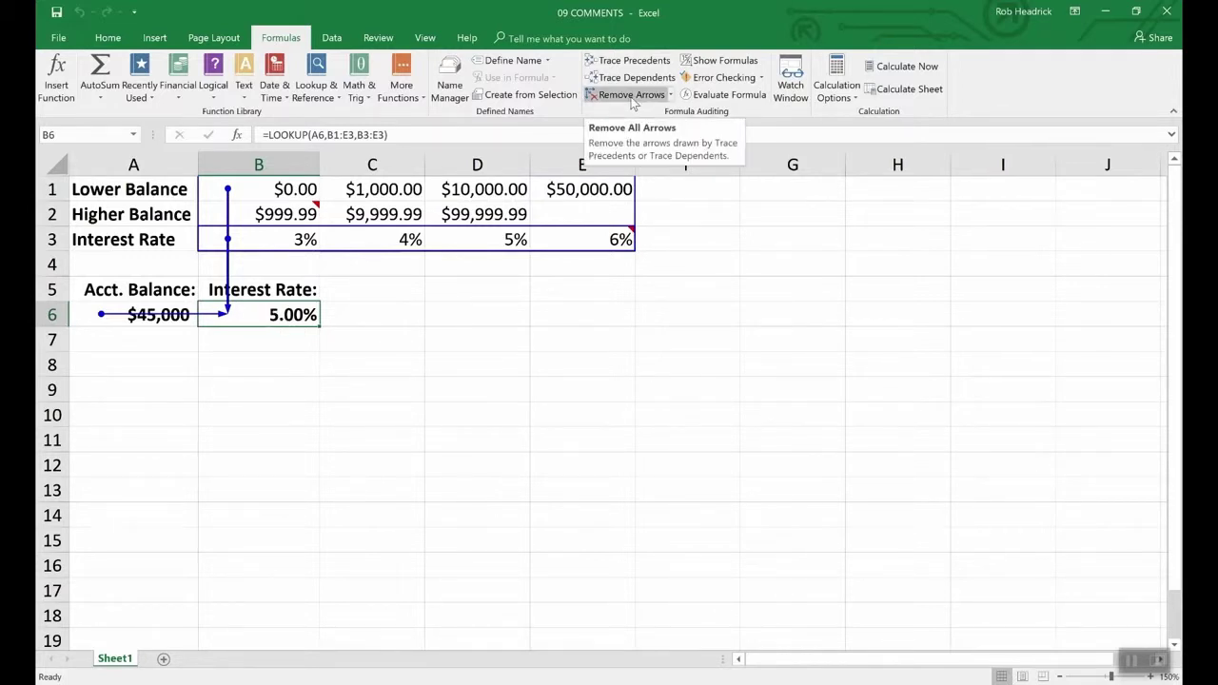
- Remove trace arrows in 09 COMMENTS, then switch to 10 AUDITING and remove its arrows
click(631, 95)
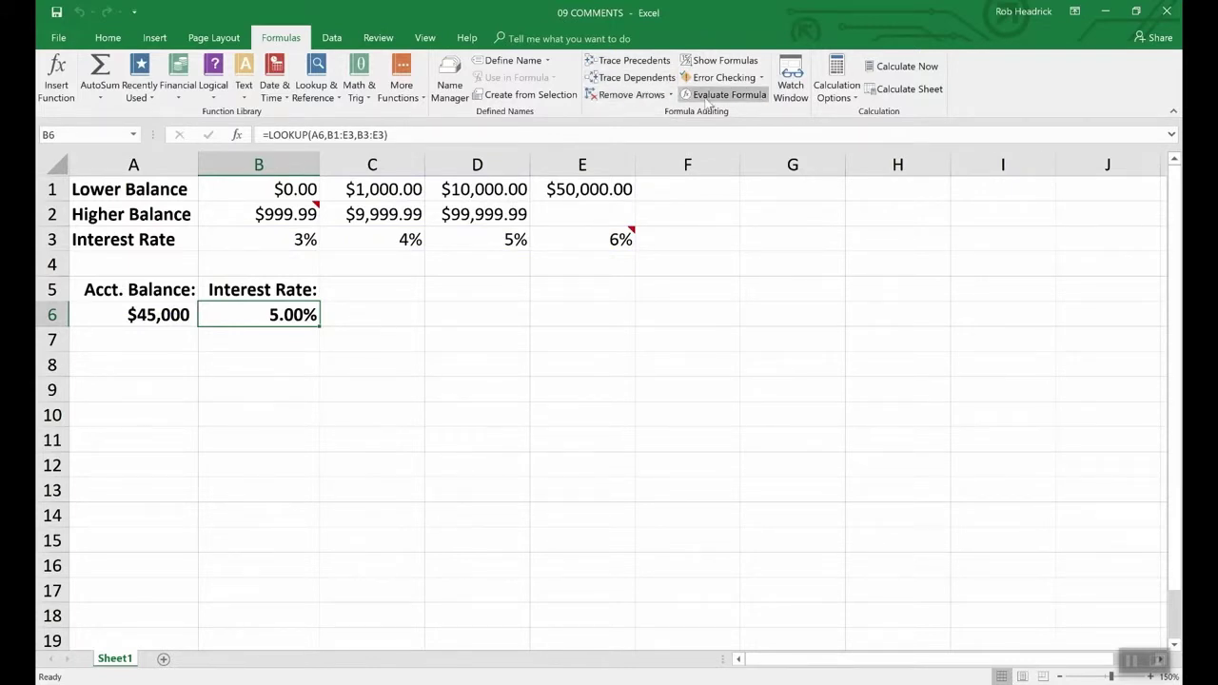
click(424, 37)
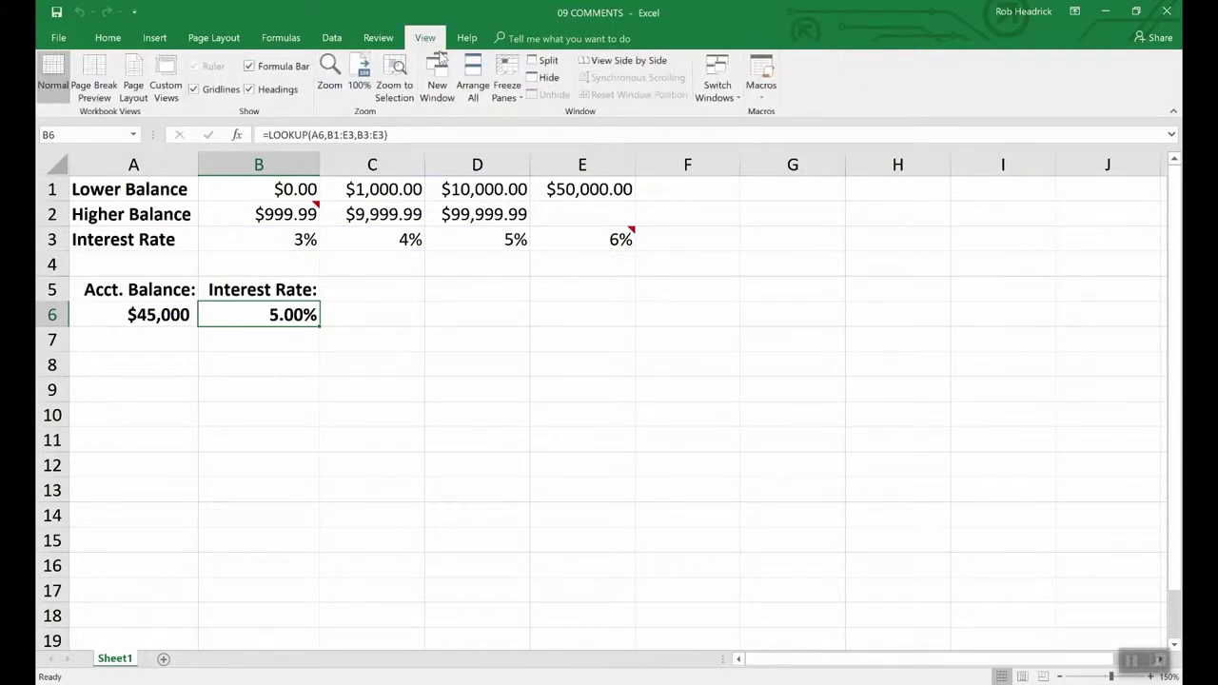
click(721, 90)
click(747, 114)
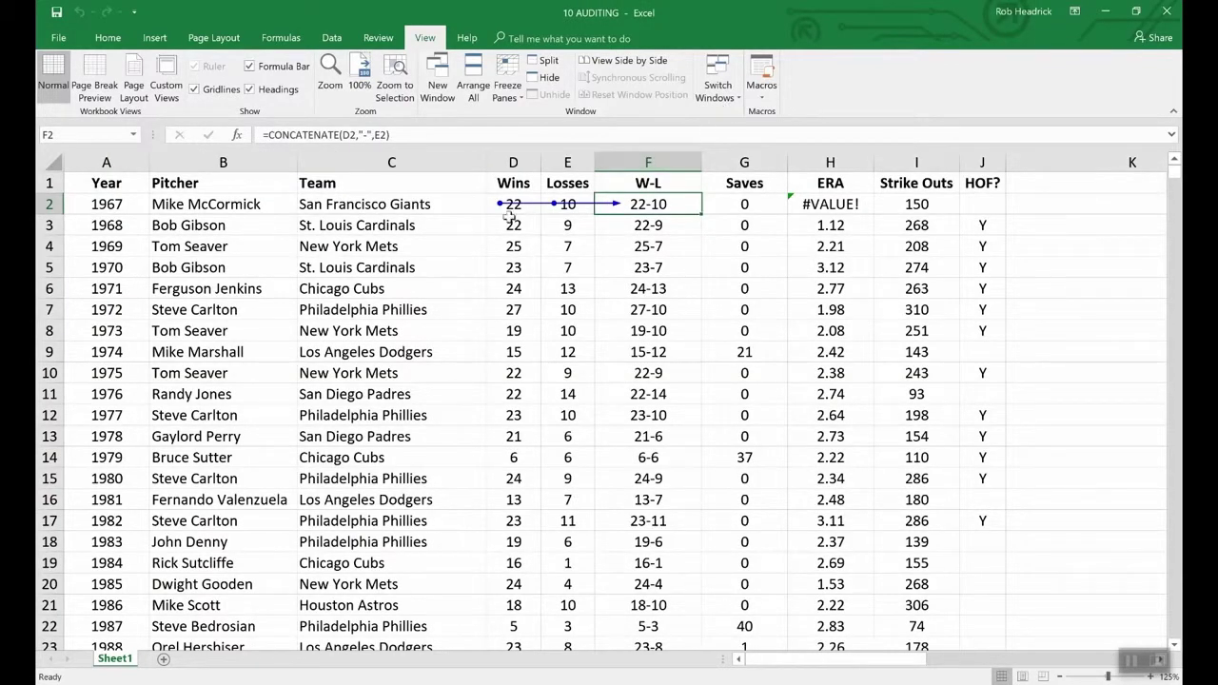
click(280, 40)
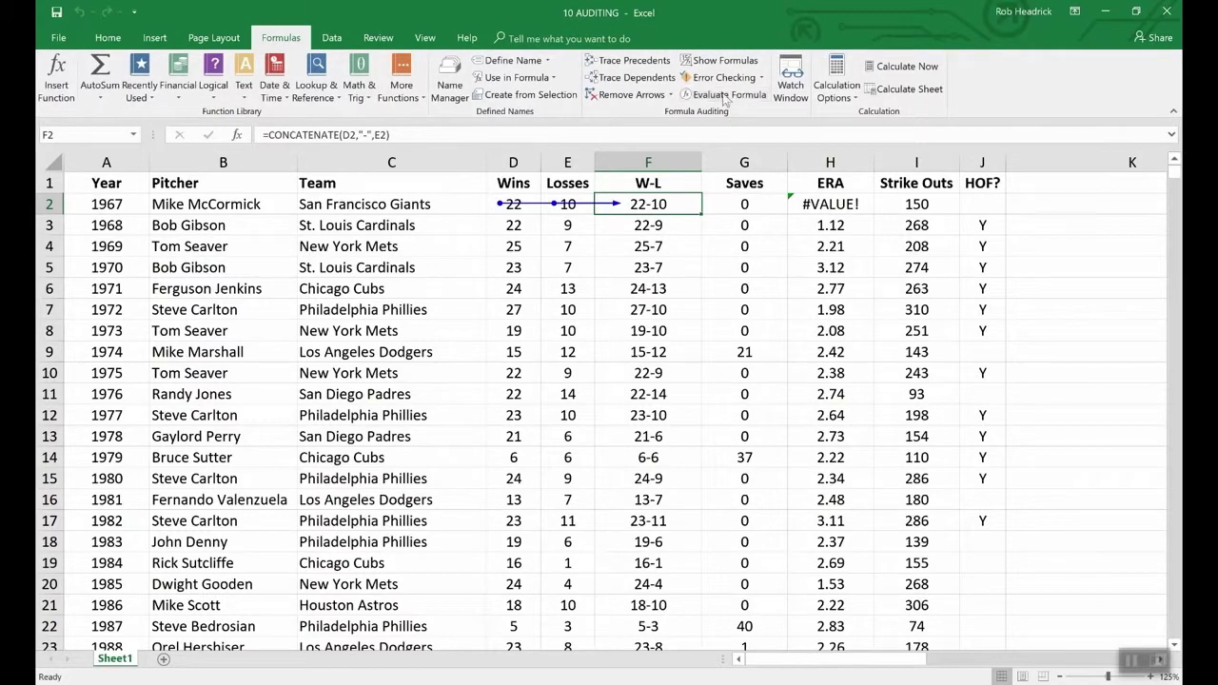
click(633, 95)
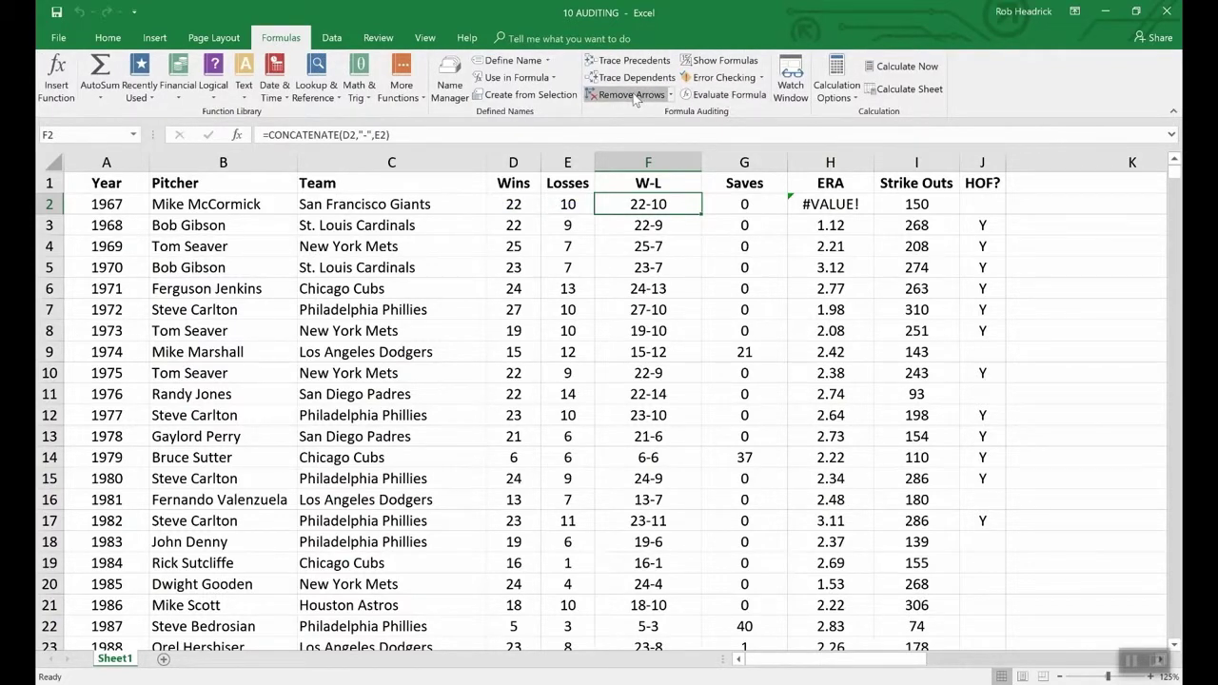
click(709, 62)
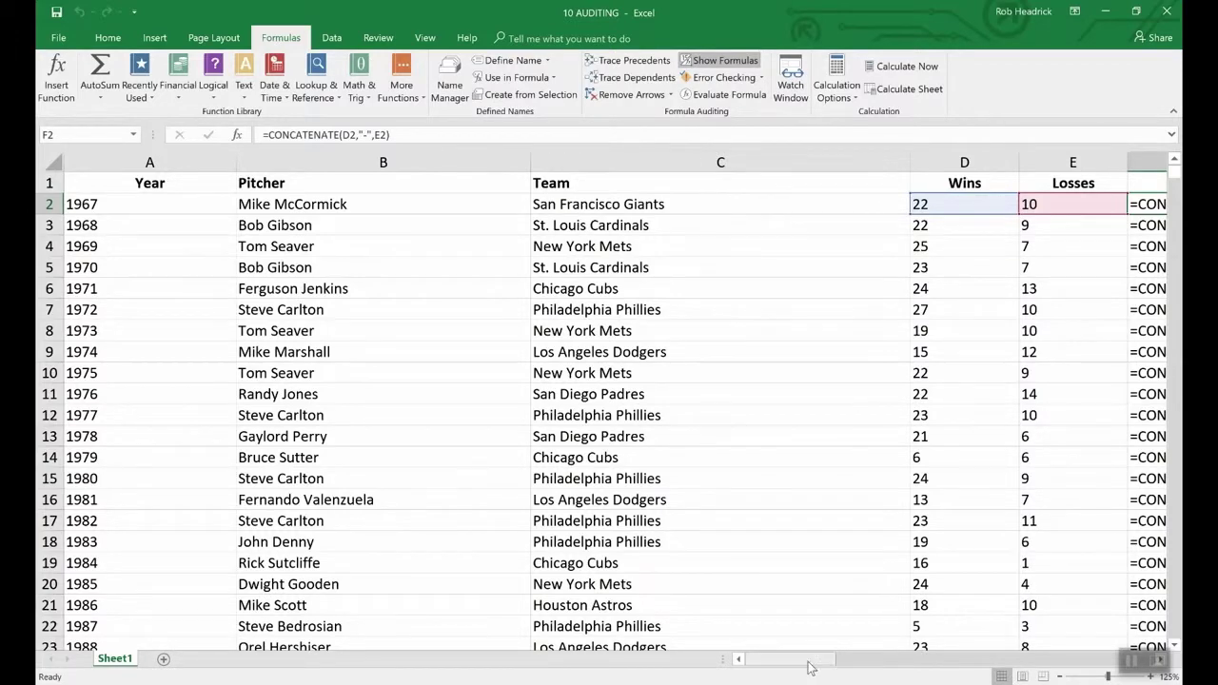
drag(808, 663, 861, 660)
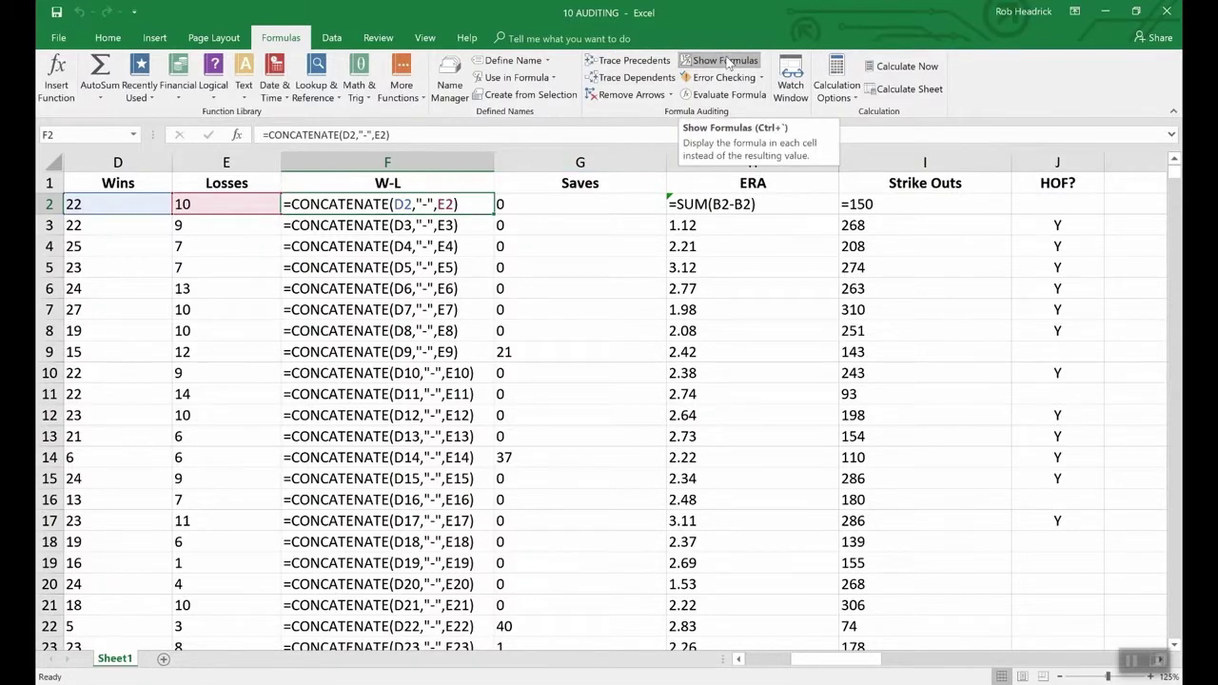
click(725, 60)
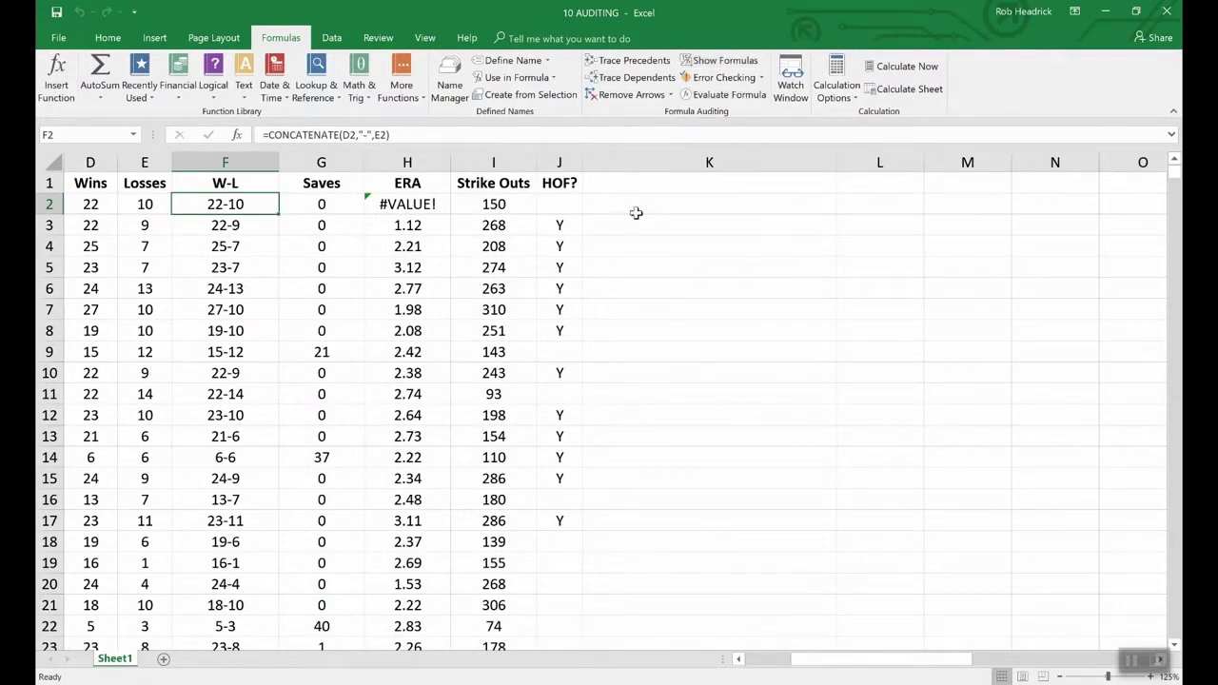
click(740, 660)
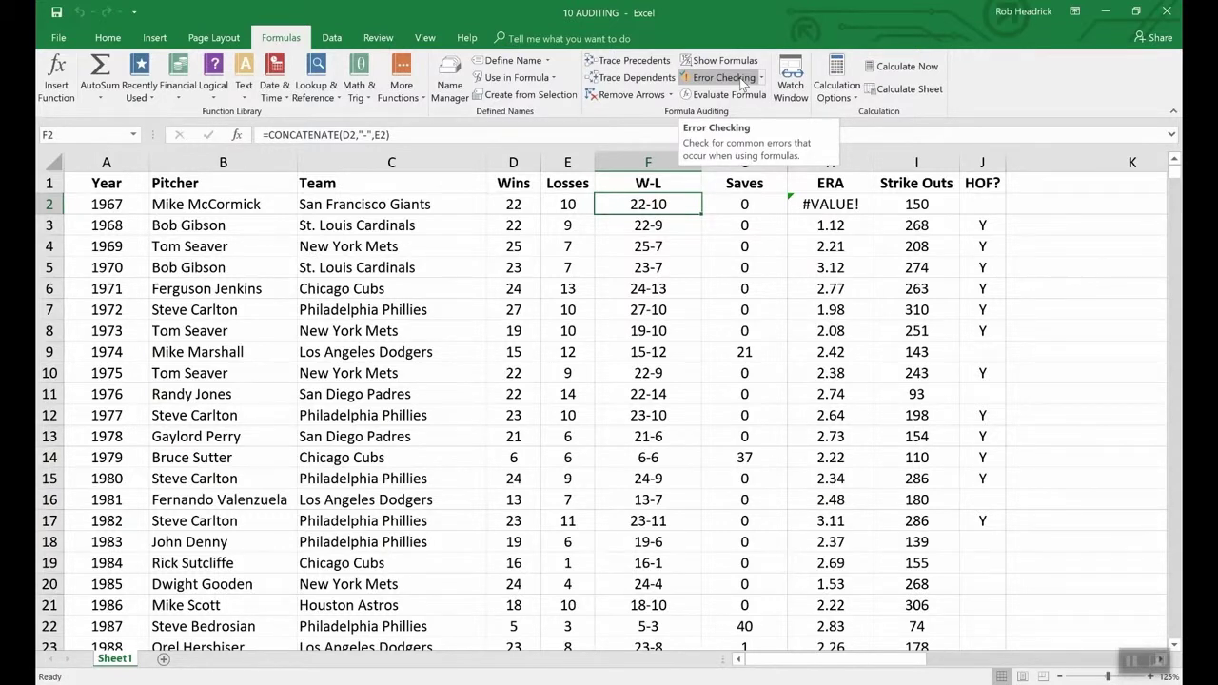
click(741, 82)
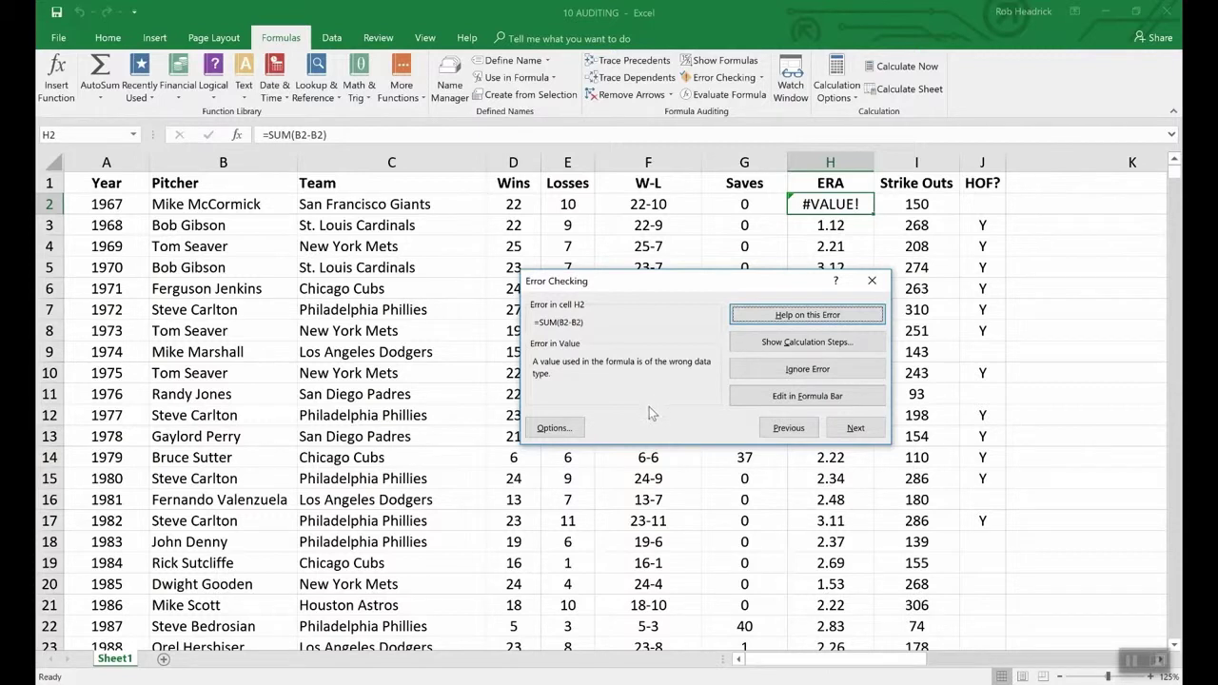
click(1047, 398)
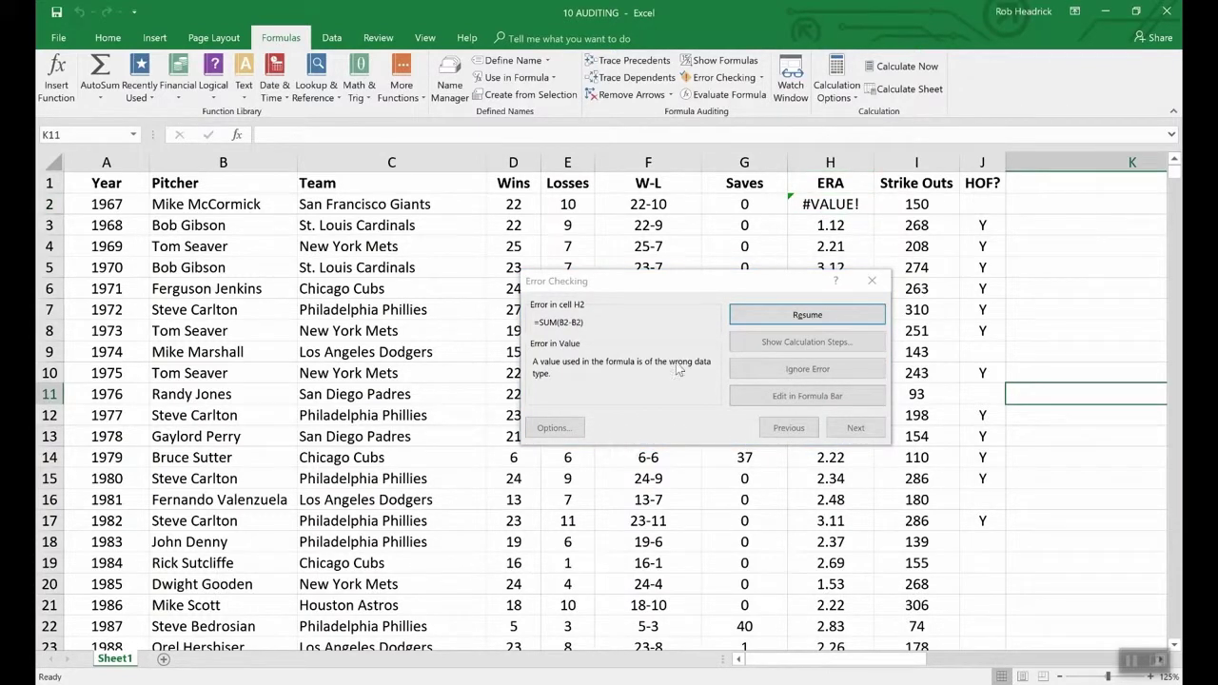
click(870, 277)
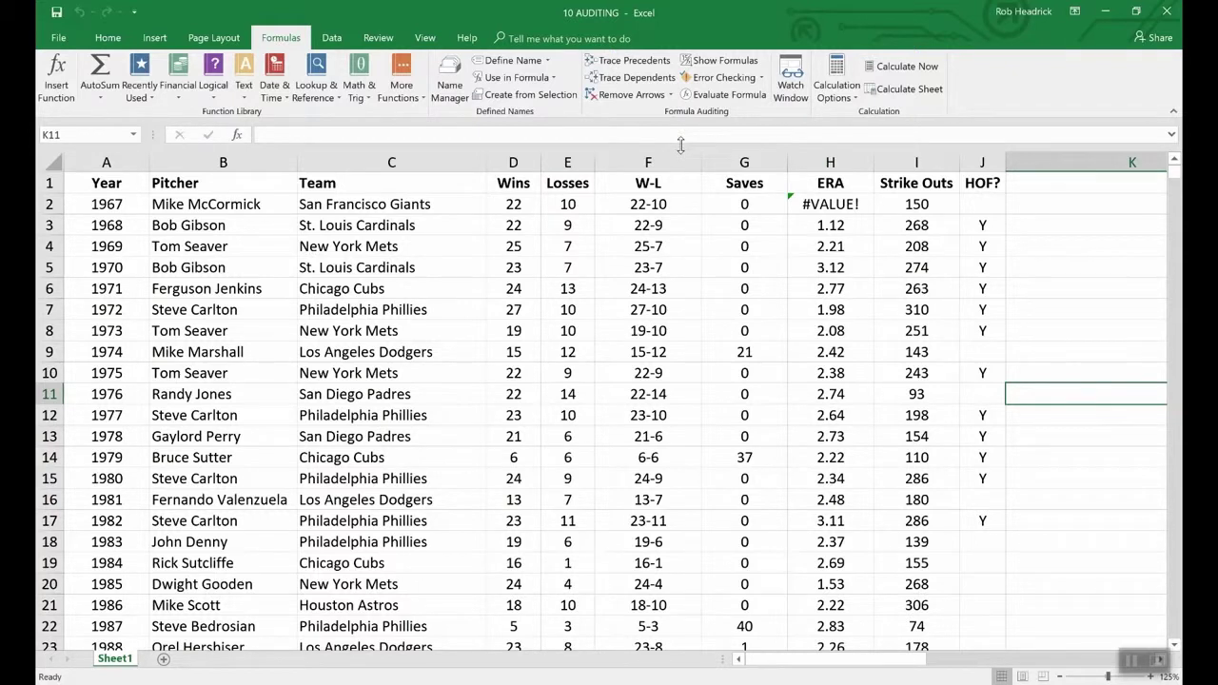
- Evaluate F2's formula step by step: D2 becomes 22, E2 becomes 10, result 22-10
click(625, 204)
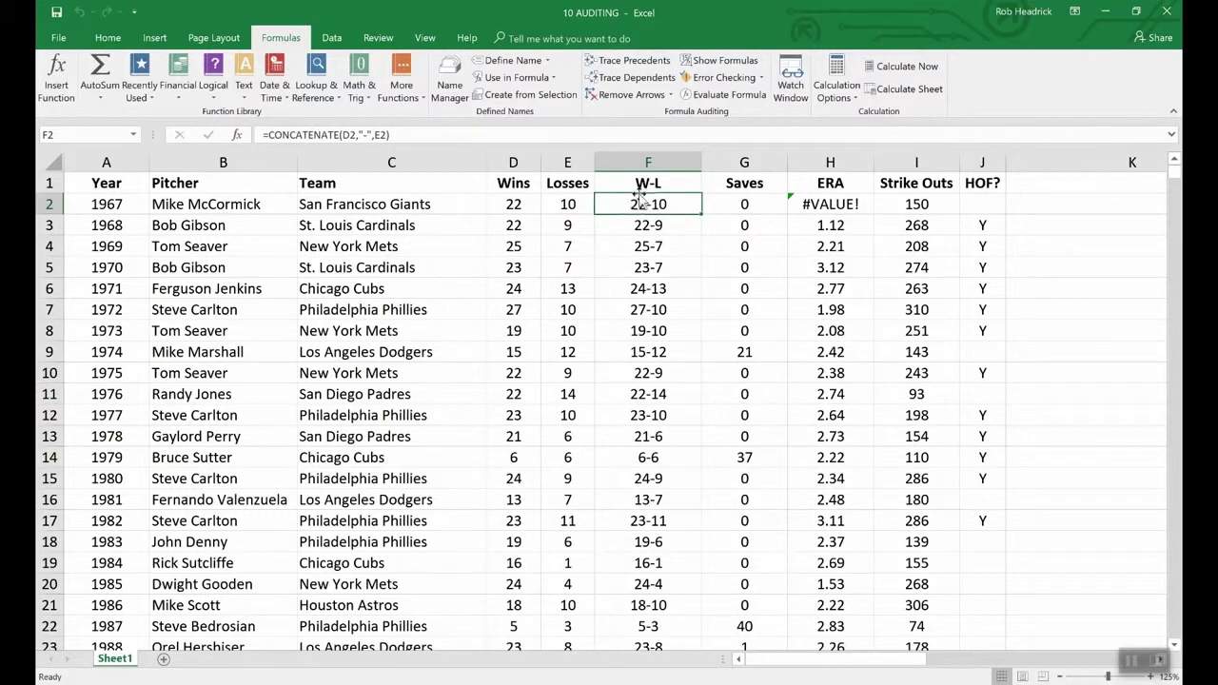
click(726, 96)
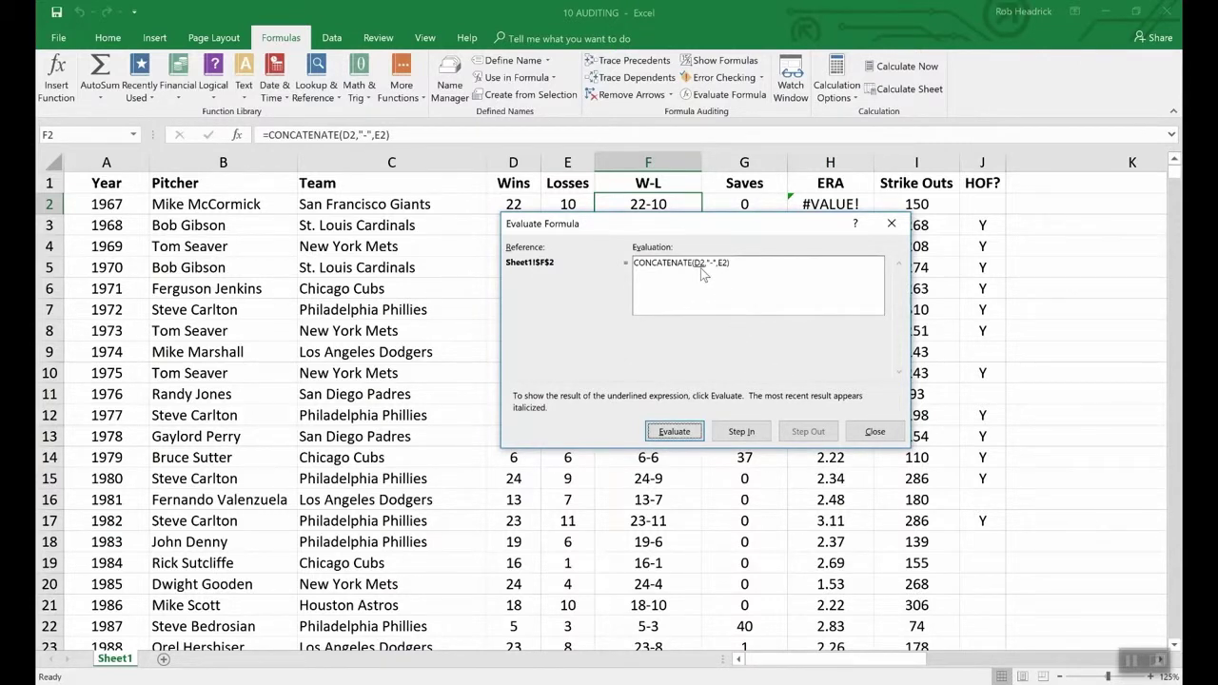
click(686, 433)
drag(572, 223, 571, 235)
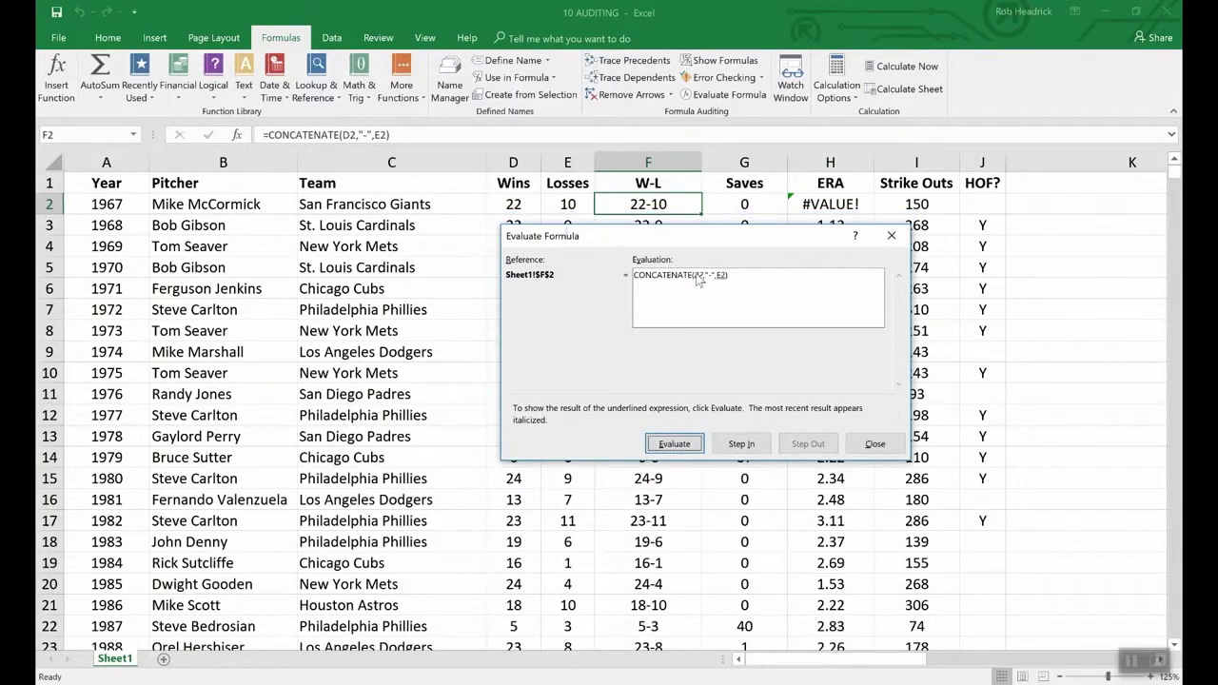
click(677, 445)
click(689, 447)
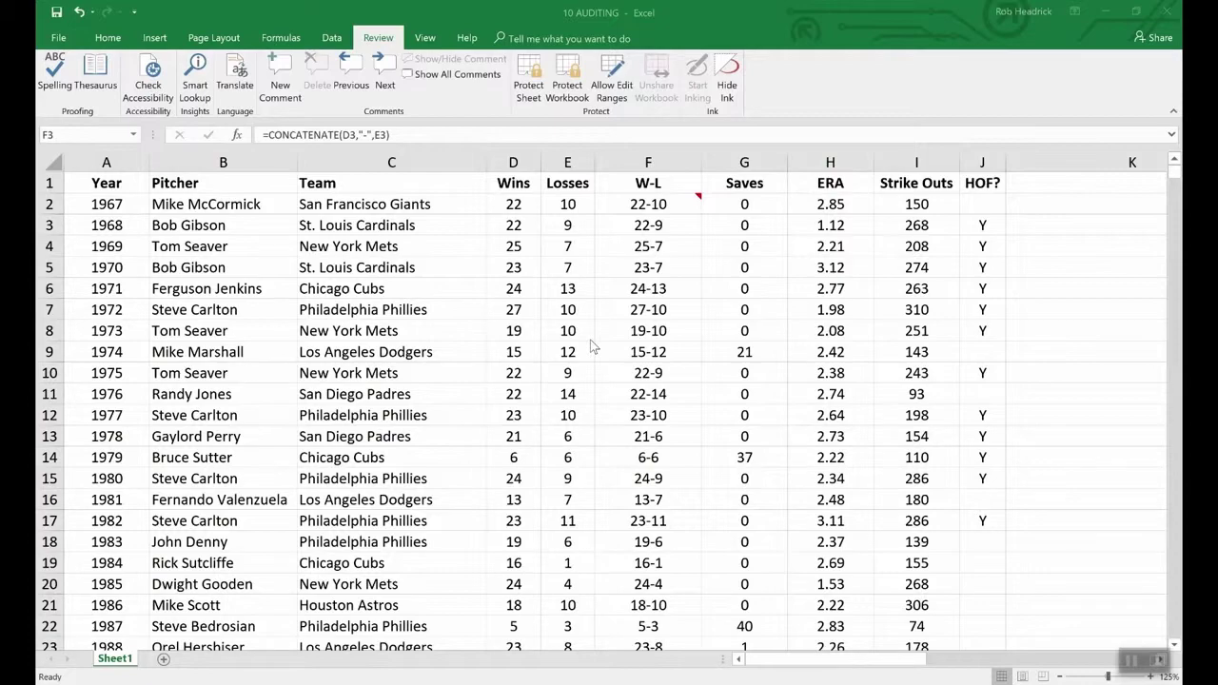
- Encrypt the workbook with a password, entering and confirming it
click(60, 39)
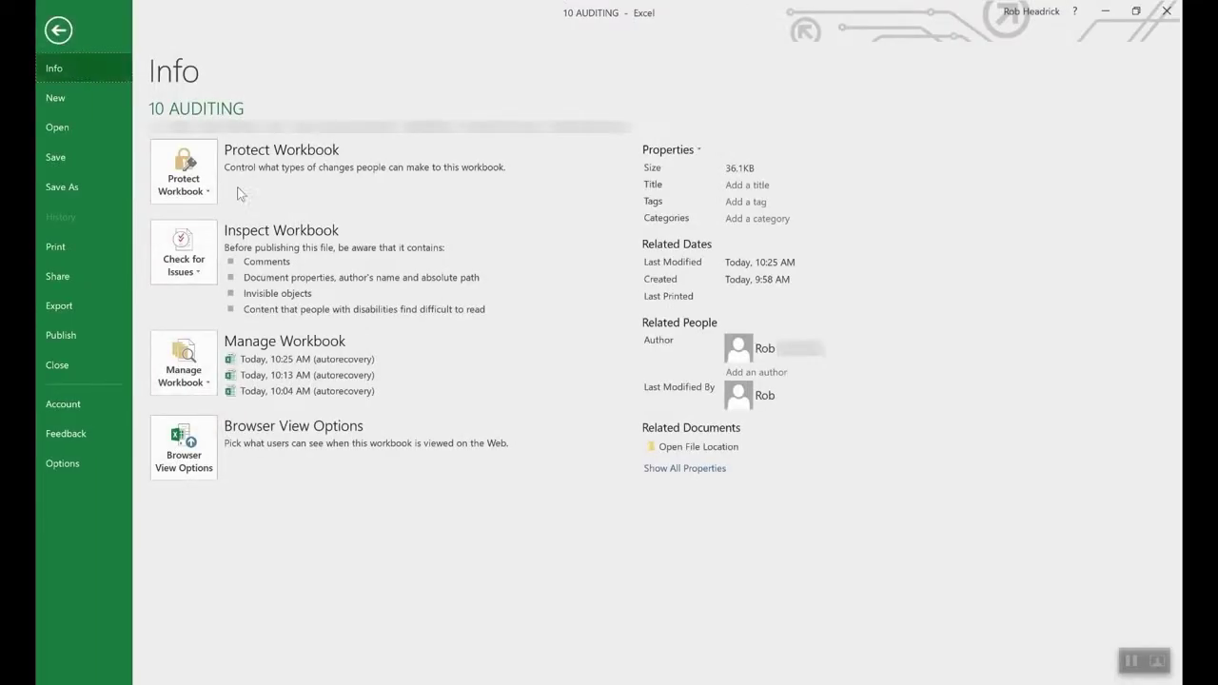
click(205, 168)
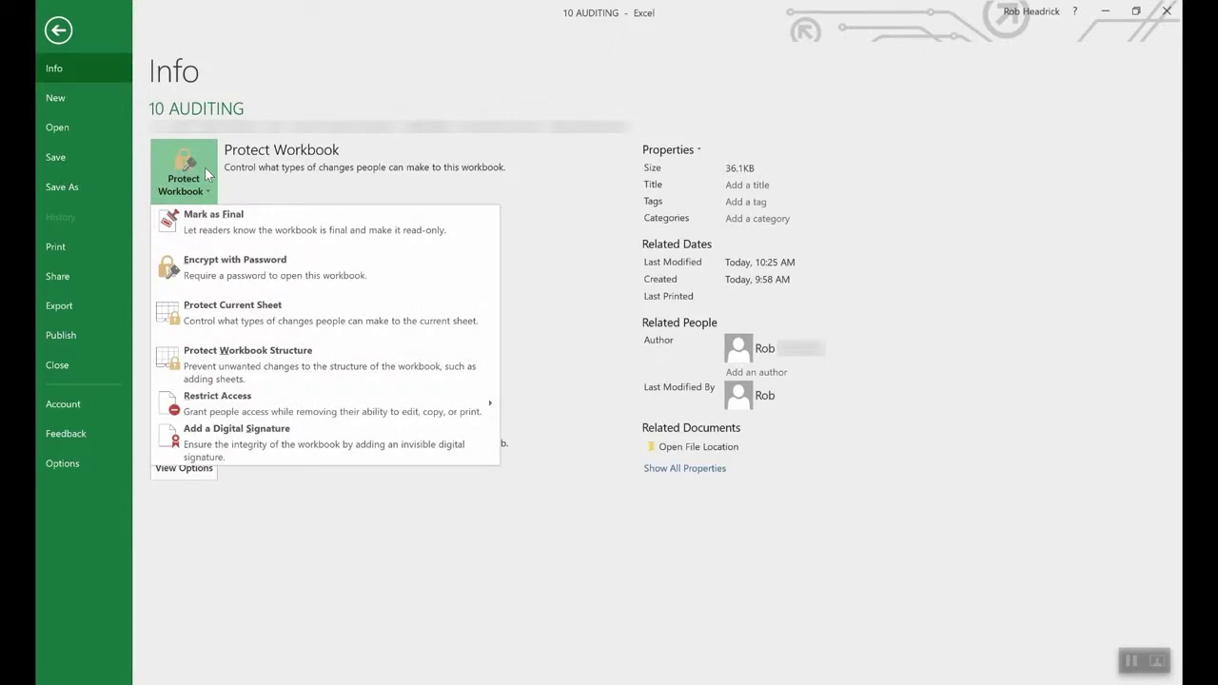
click(260, 270)
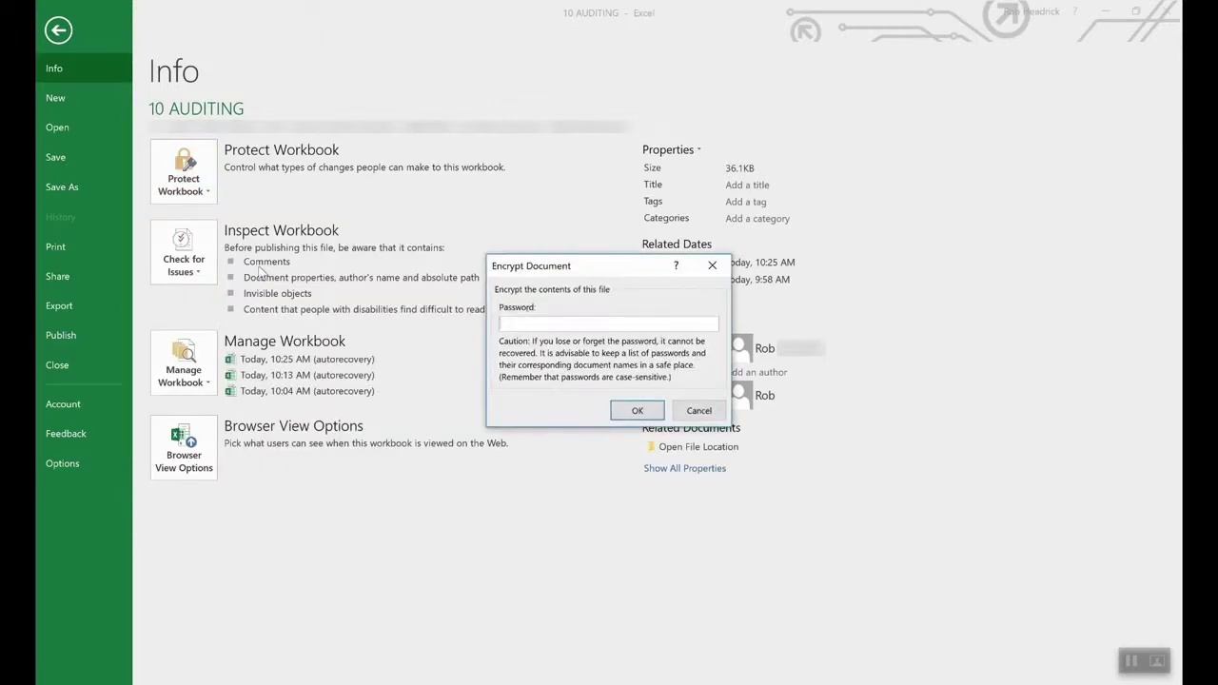
text(1234)
click(632, 410)
text(1234)
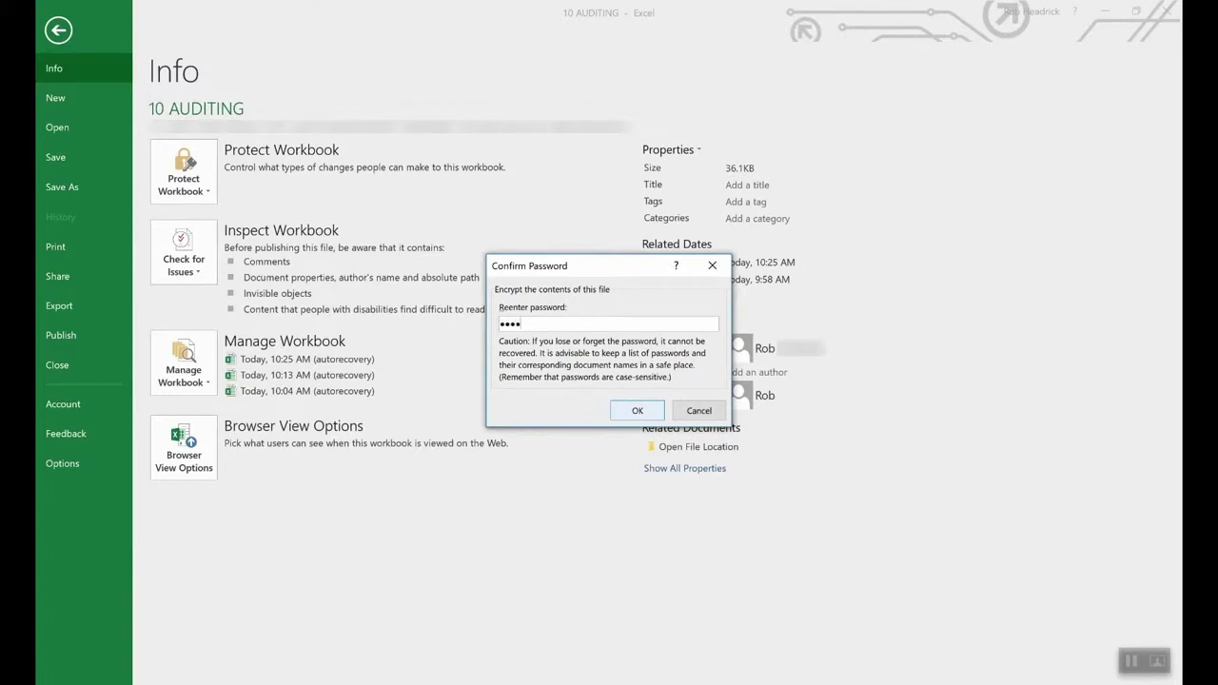
click(636, 413)
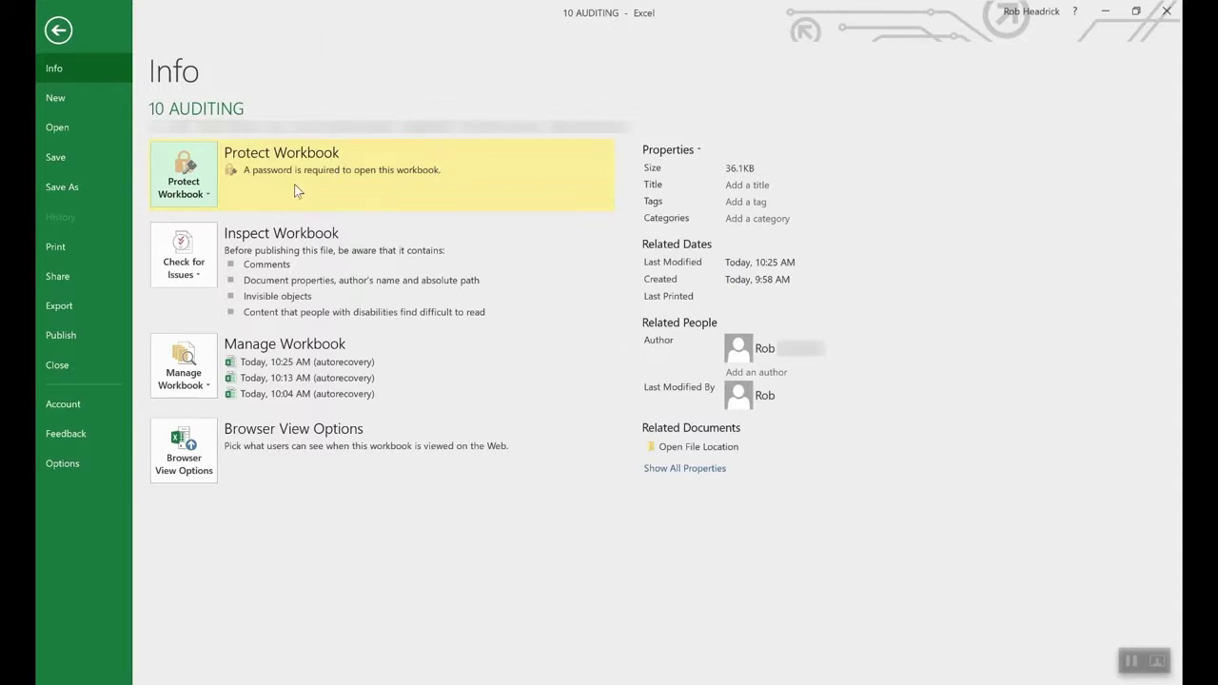
- Clear the password in Encrypt with Password so the workbook opens without one
click(197, 196)
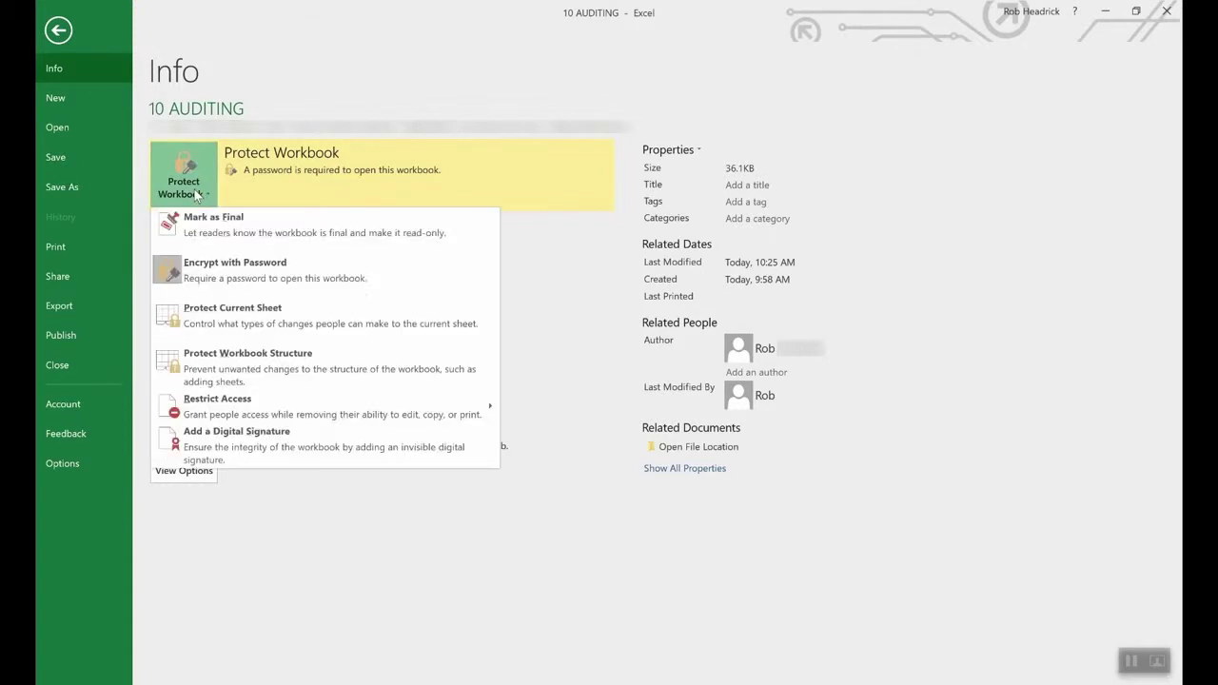
click(229, 274)
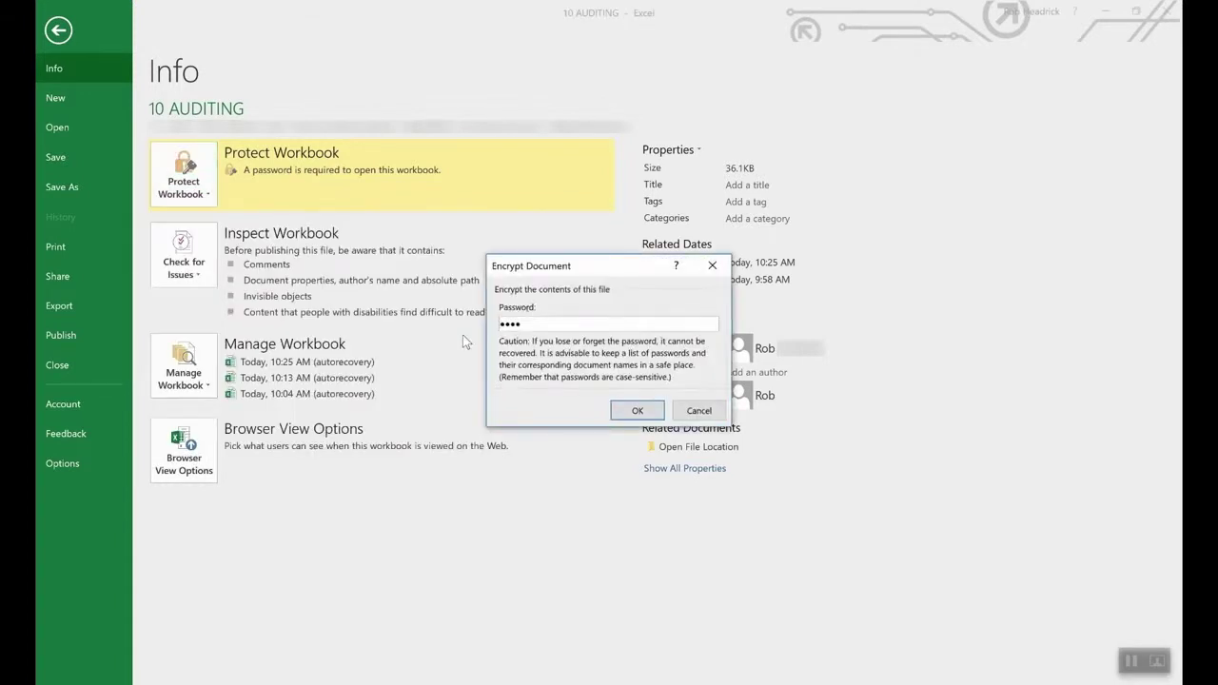
double_click(611, 323)
key(BackSpace)
click(637, 410)
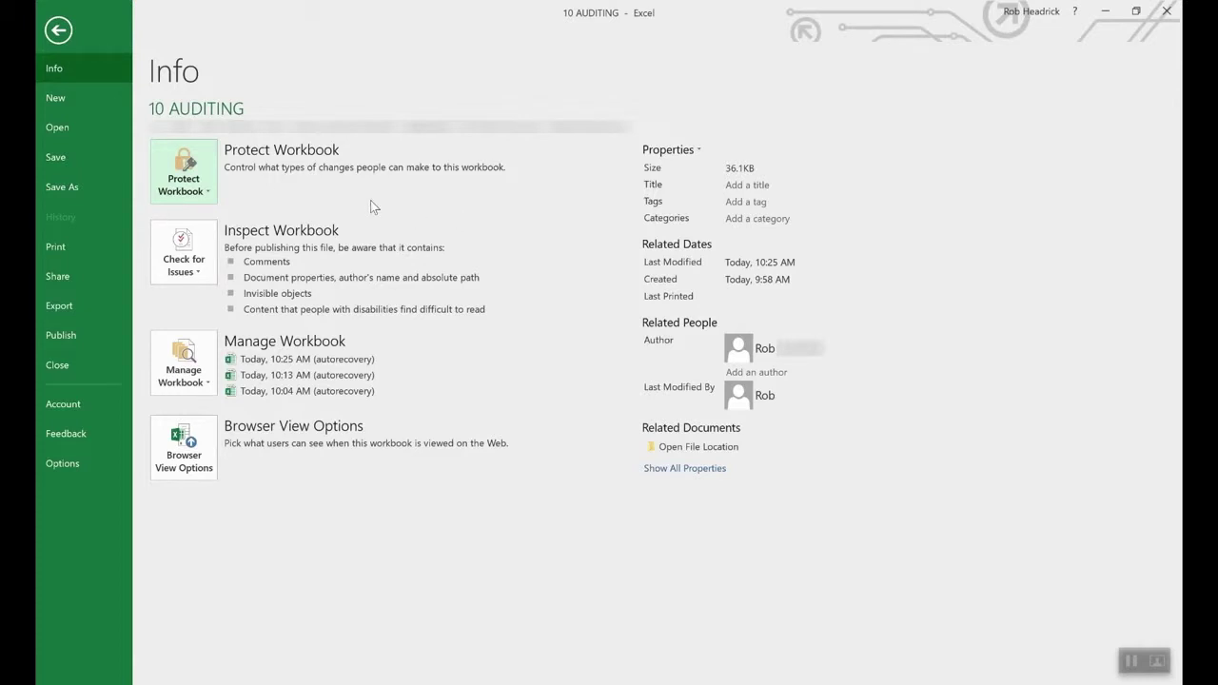
- Open Protect Current Sheet and cancel, leaving the pitcher sheet unprotected
click(191, 172)
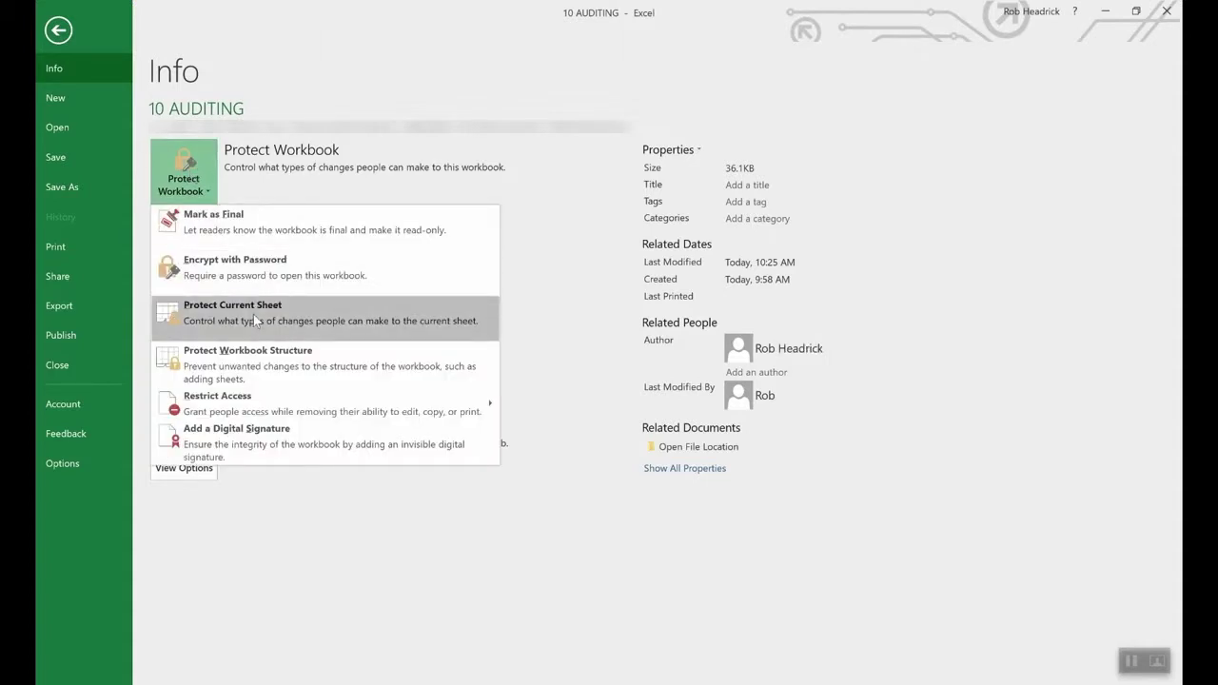
click(254, 319)
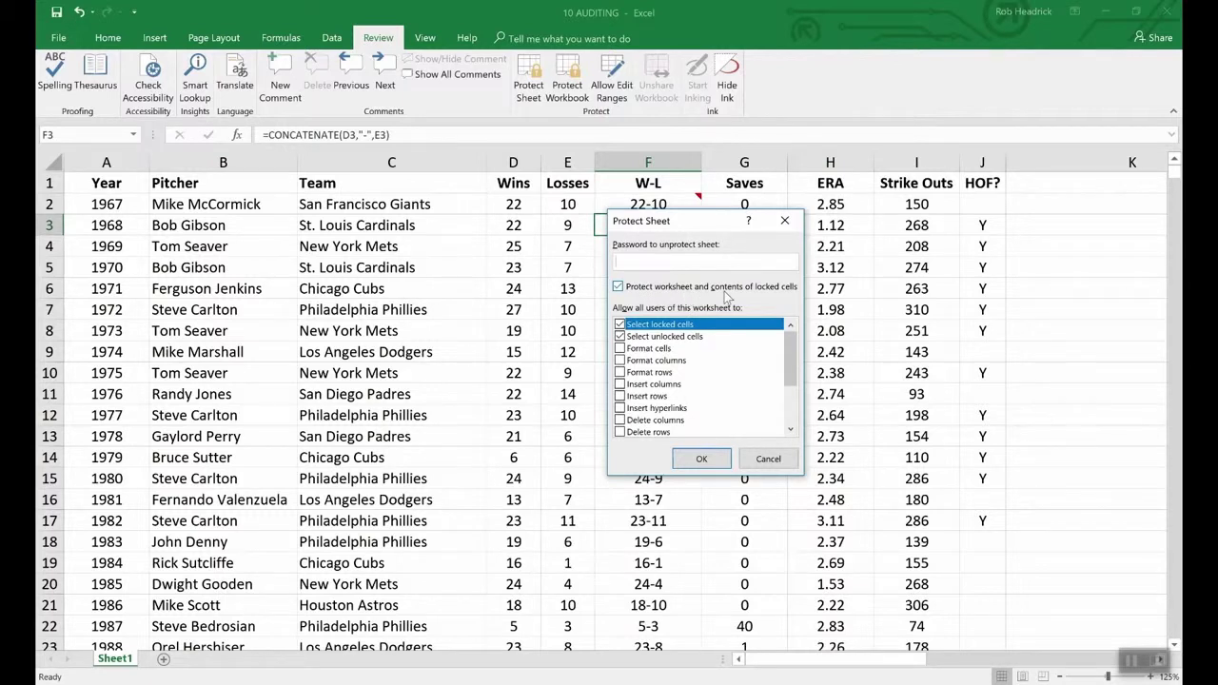
click(774, 458)
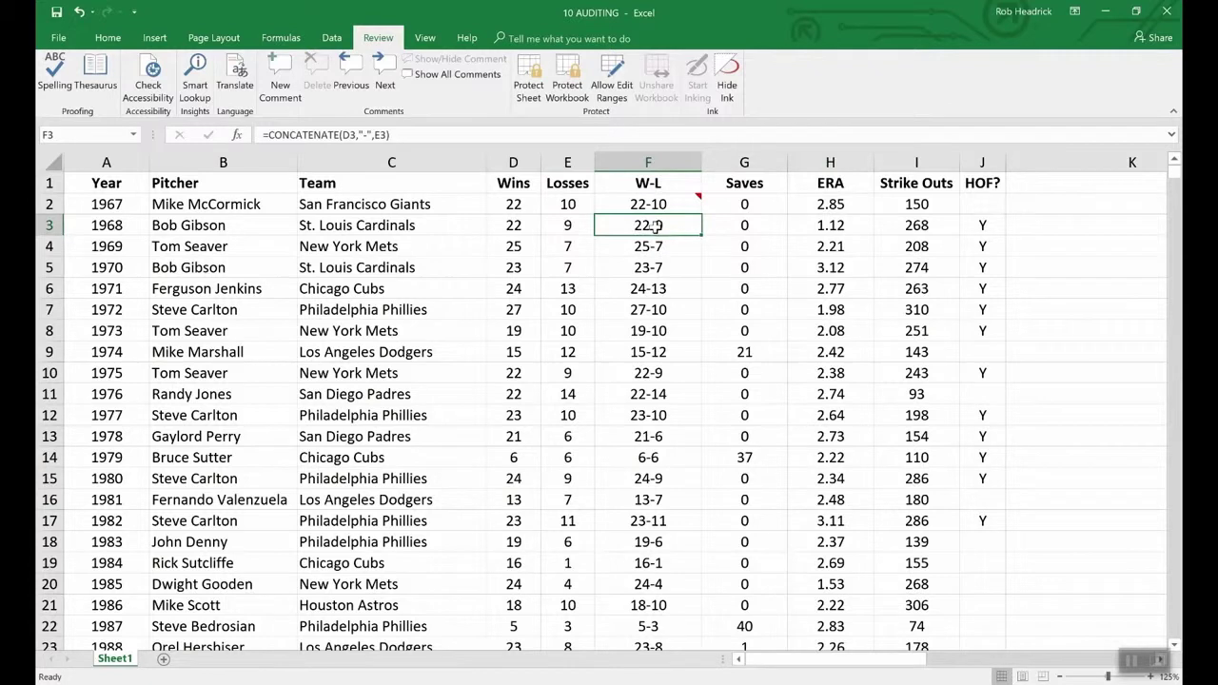
- Mark cell F3 as Hidden as well as Locked, so its W-L formula is concealed once the sheet is protected
right_click(656, 227)
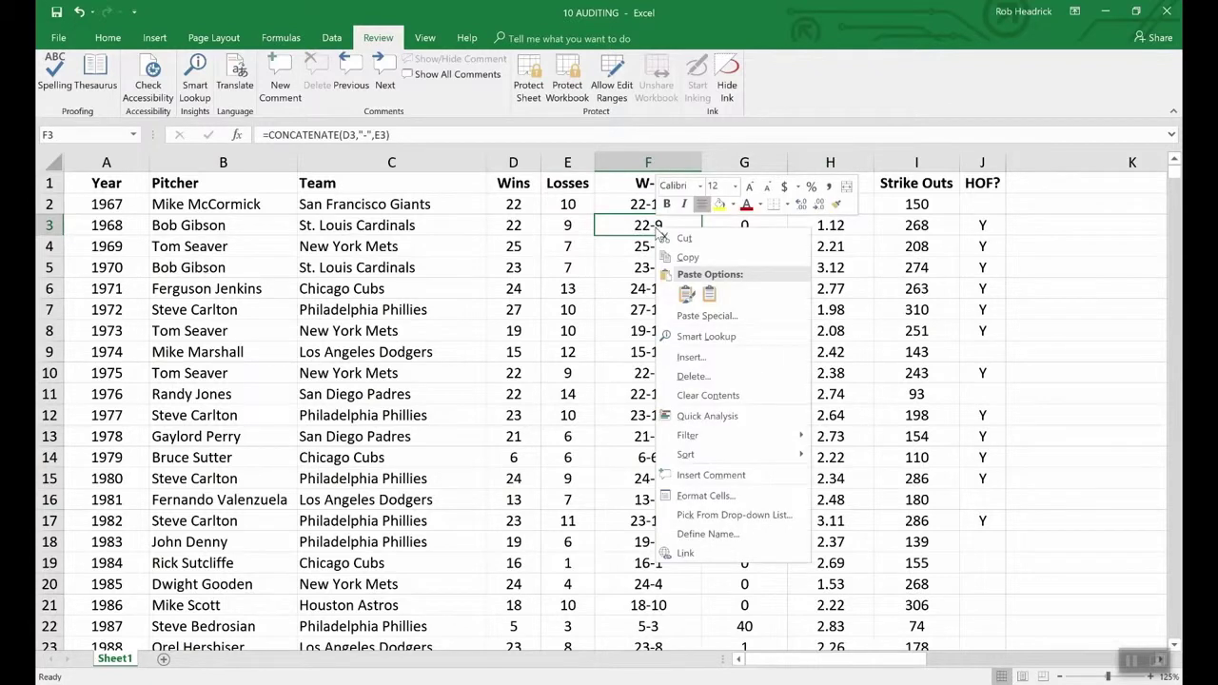
click(716, 499)
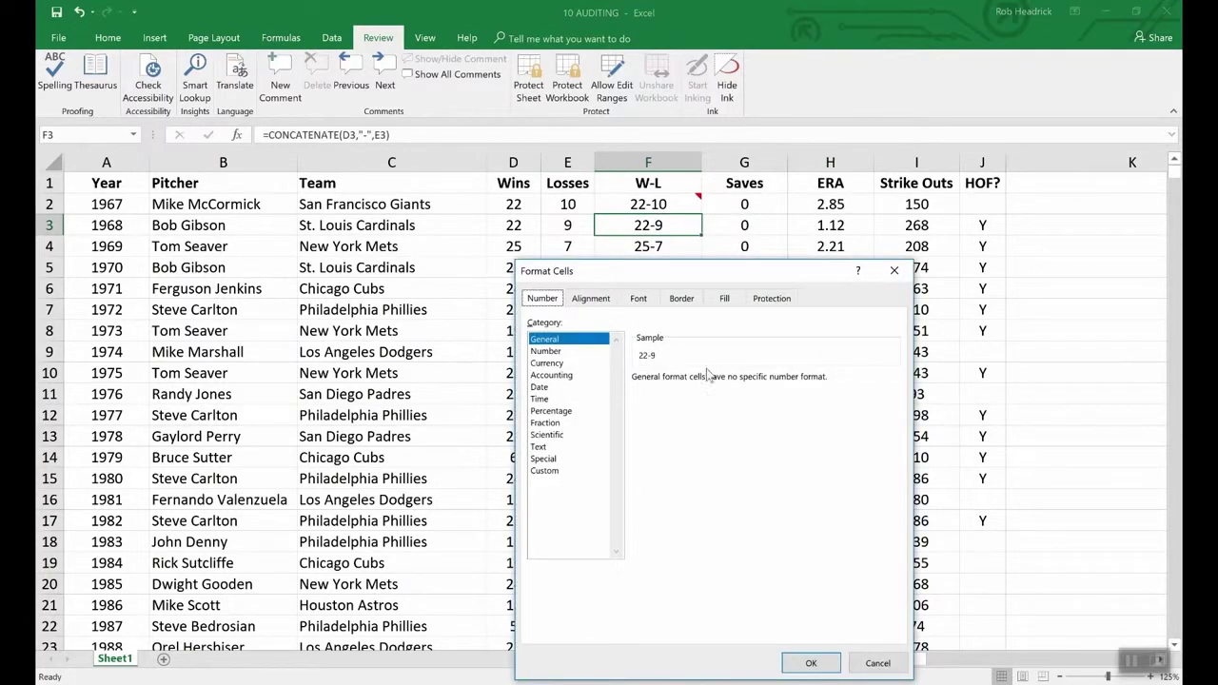
click(772, 301)
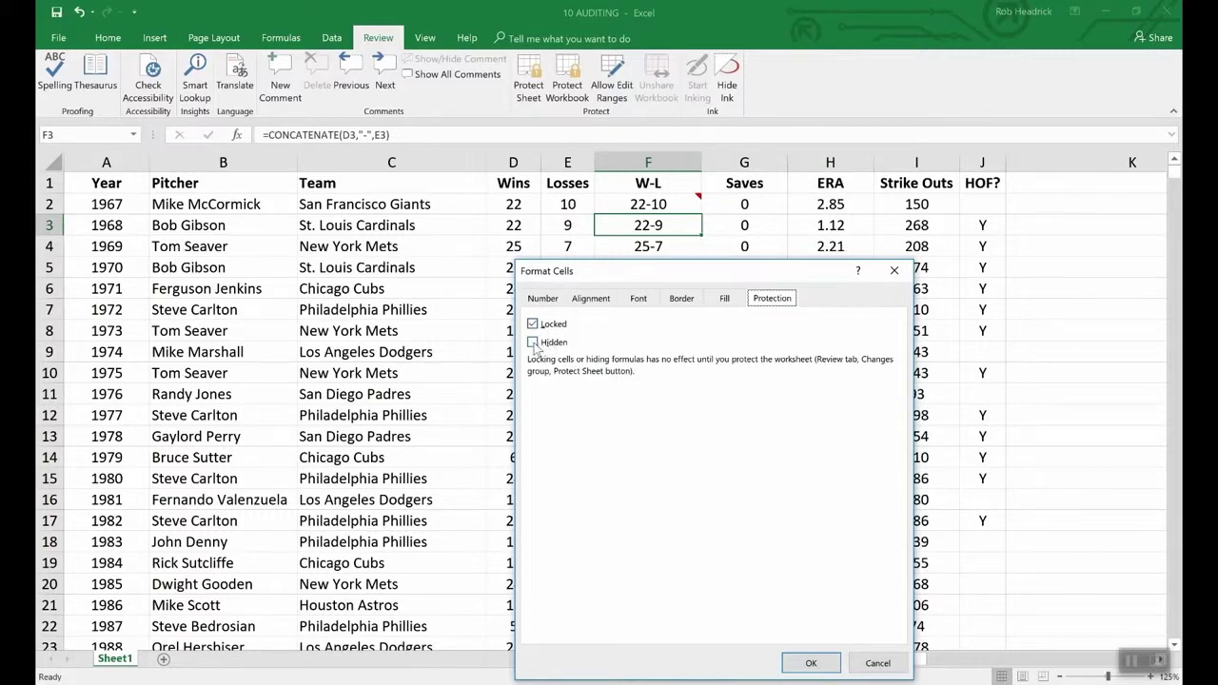
click(533, 342)
click(811, 664)
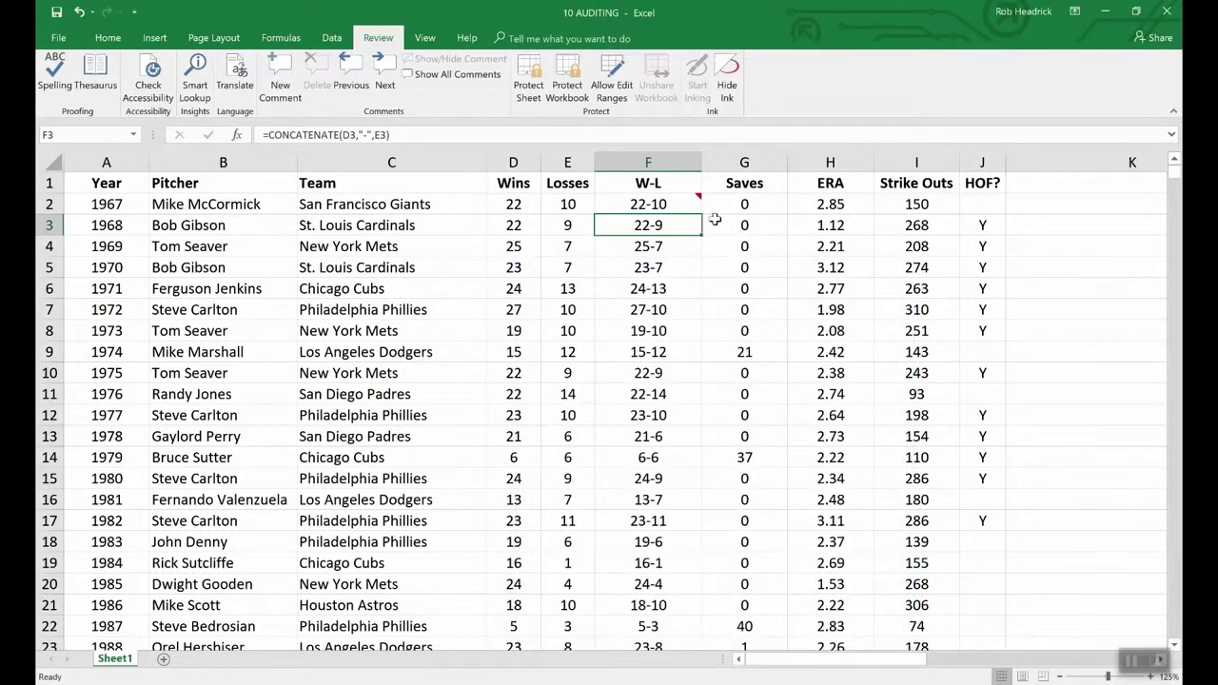
- Protect the pitcher worksheet with a password, entering it and then confirming it
click(533, 74)
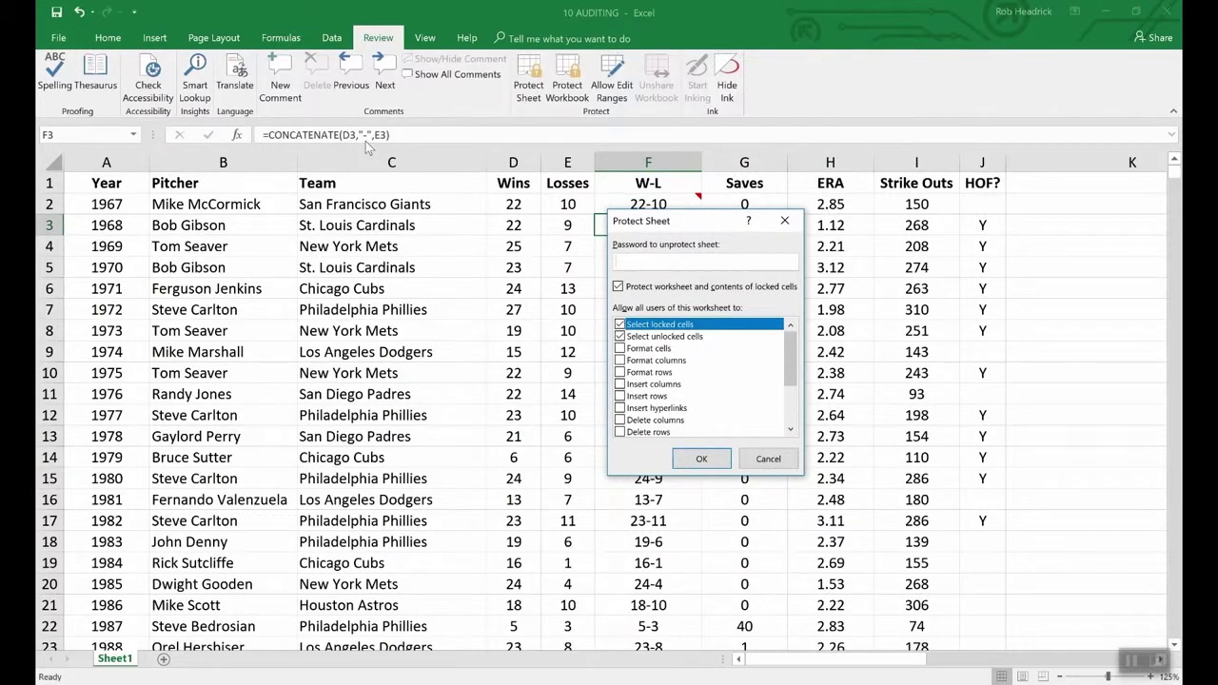
text(abcd)
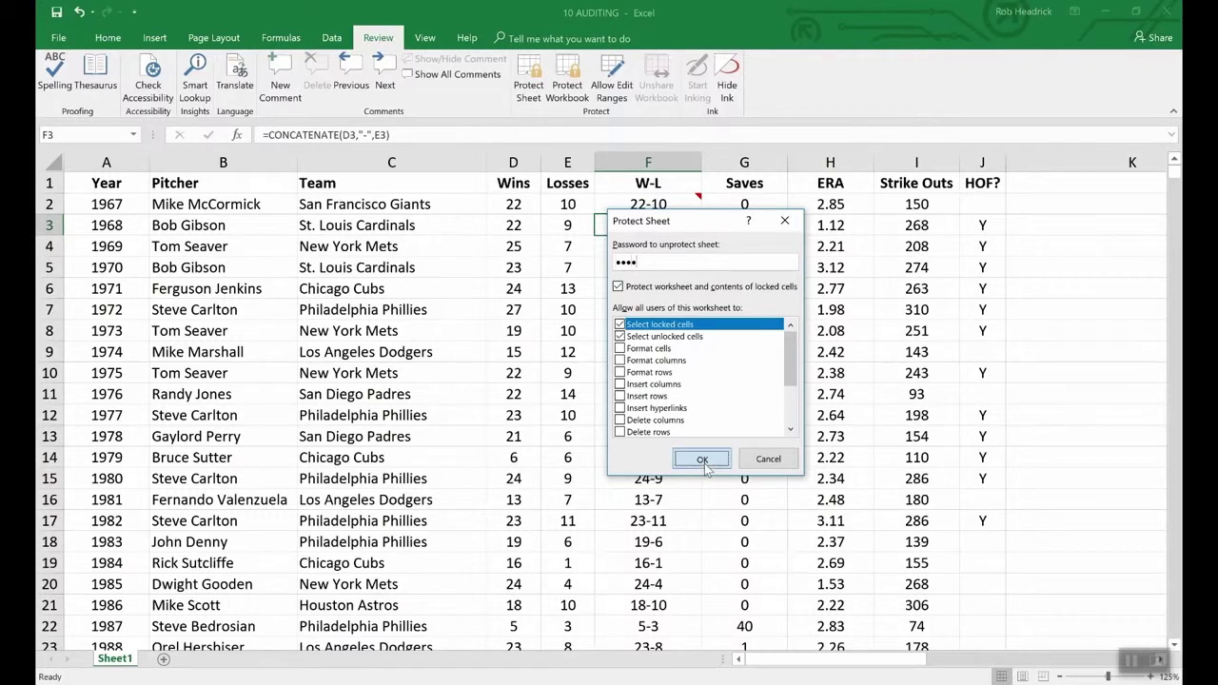
click(703, 461)
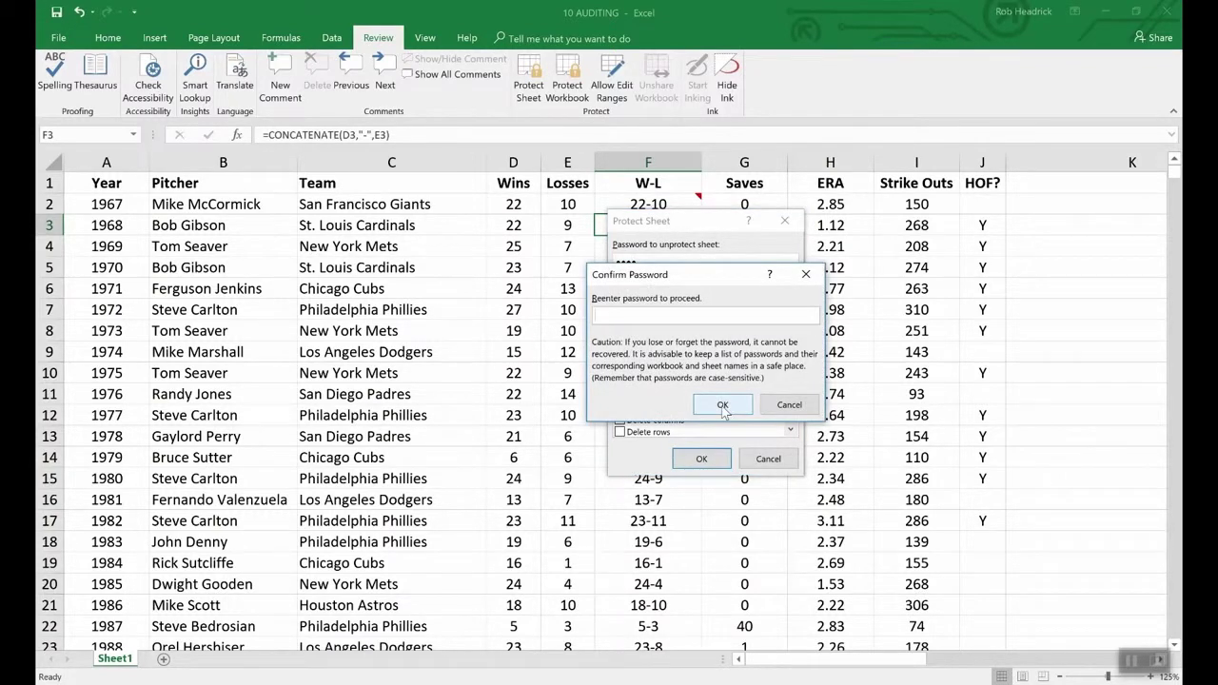
text(abcd)
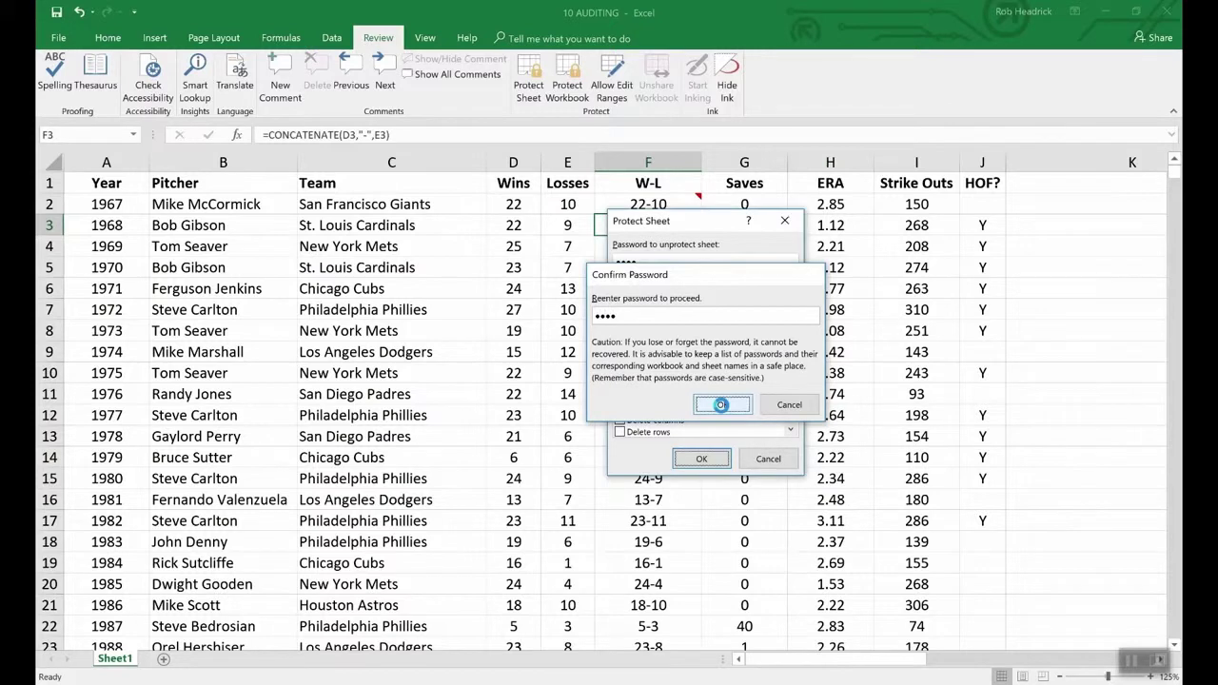
click(723, 406)
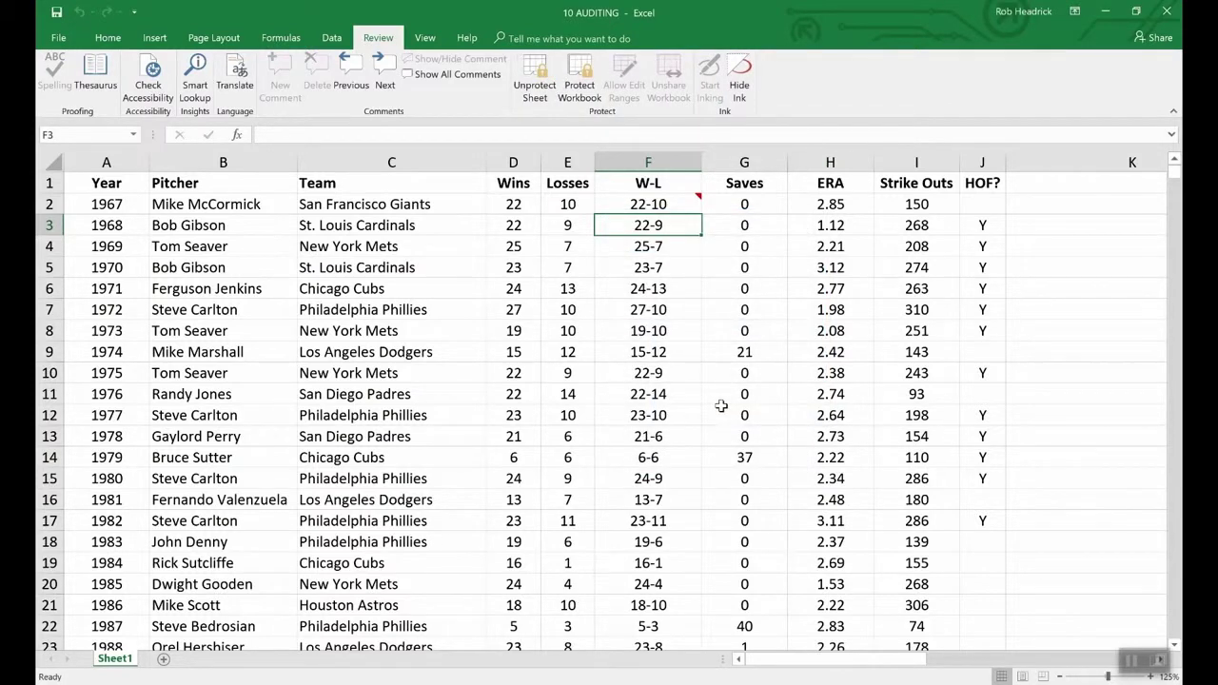
- Verify the formulas in F4 and F3 are hidden, and keep F2's comment permanently displayed
key(Down)
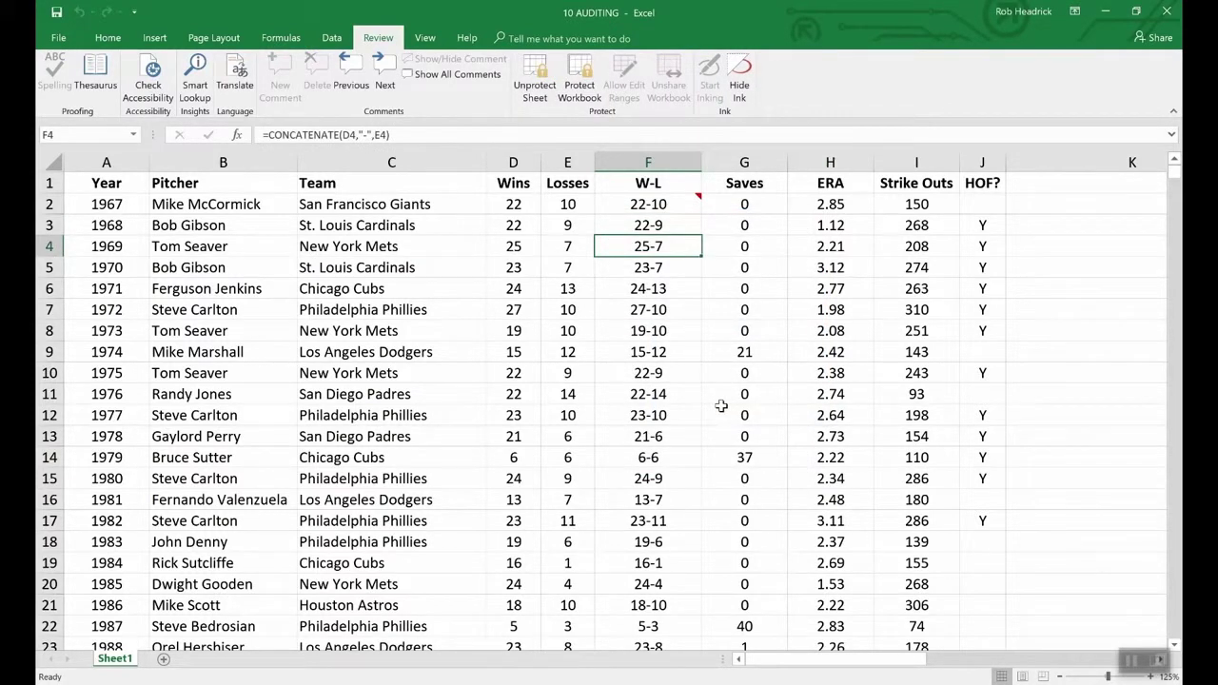
key(Up)
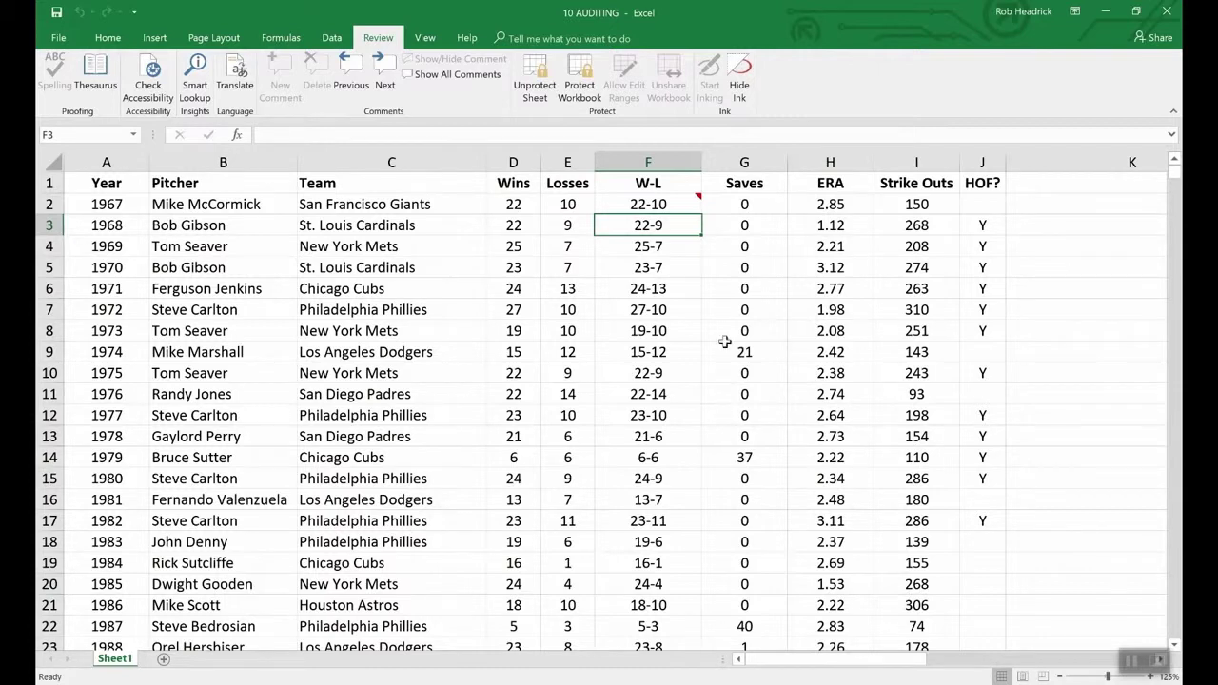
click(679, 206)
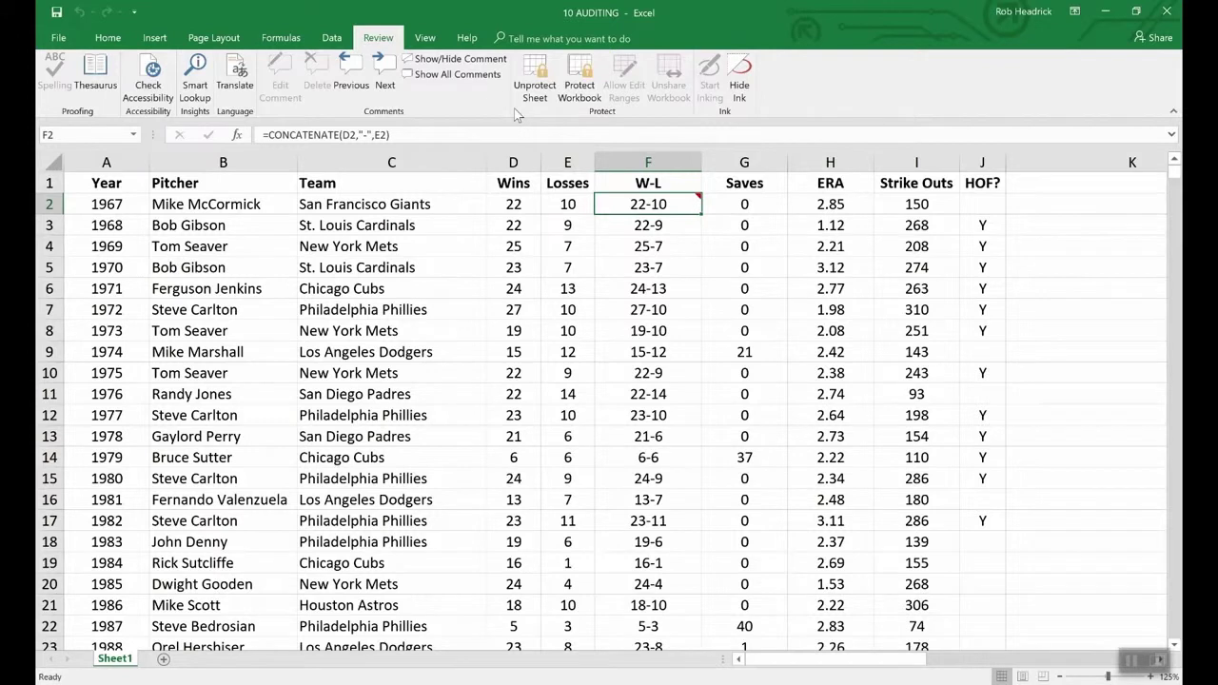
click(419, 59)
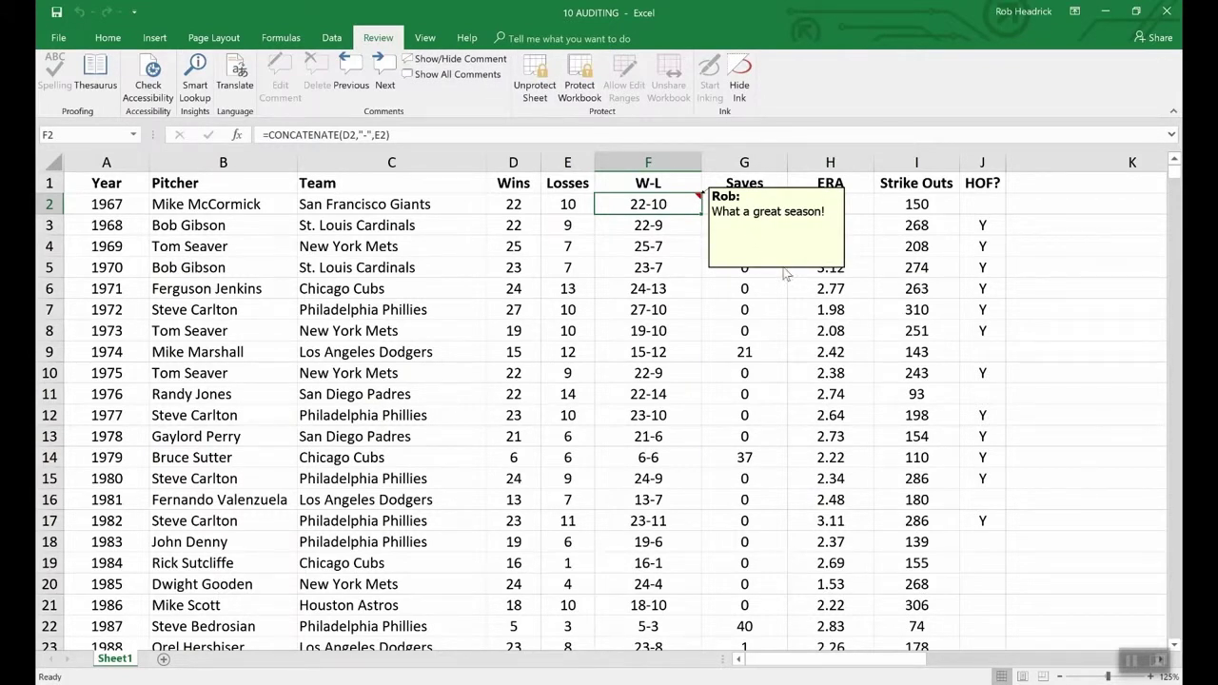
click(536, 76)
- Unprotect the sheet with its password and open Format Comment for F2's comment
text(12)
key(Return)
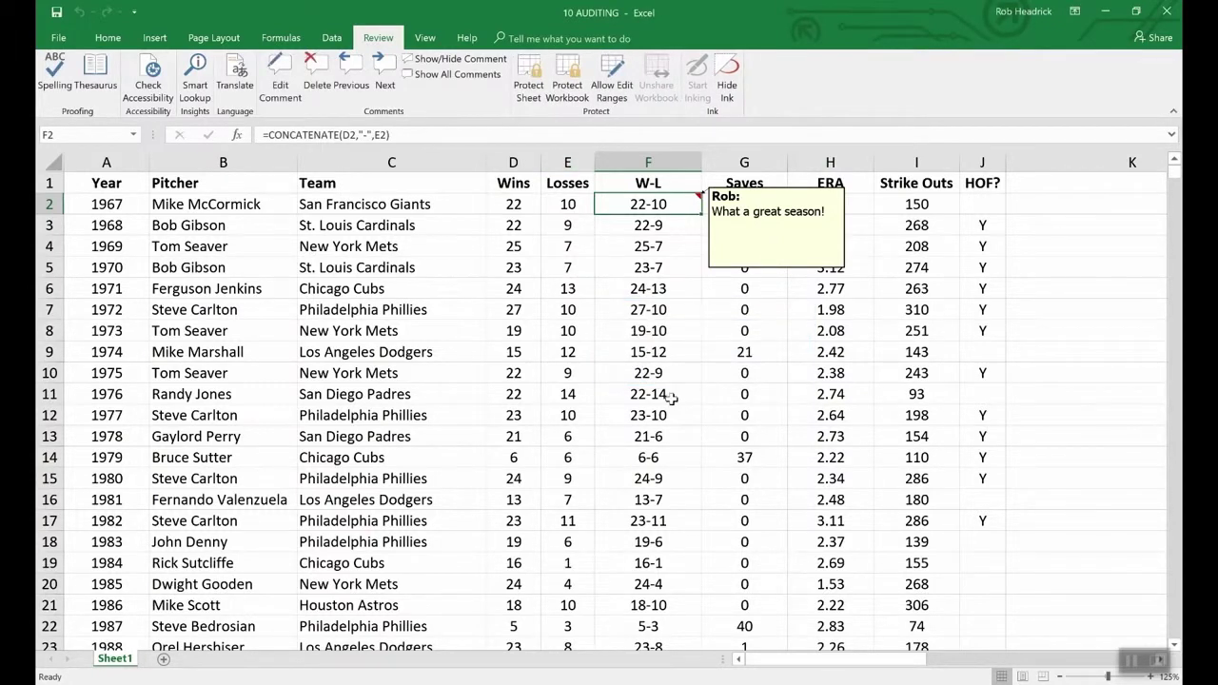
right_click(753, 269)
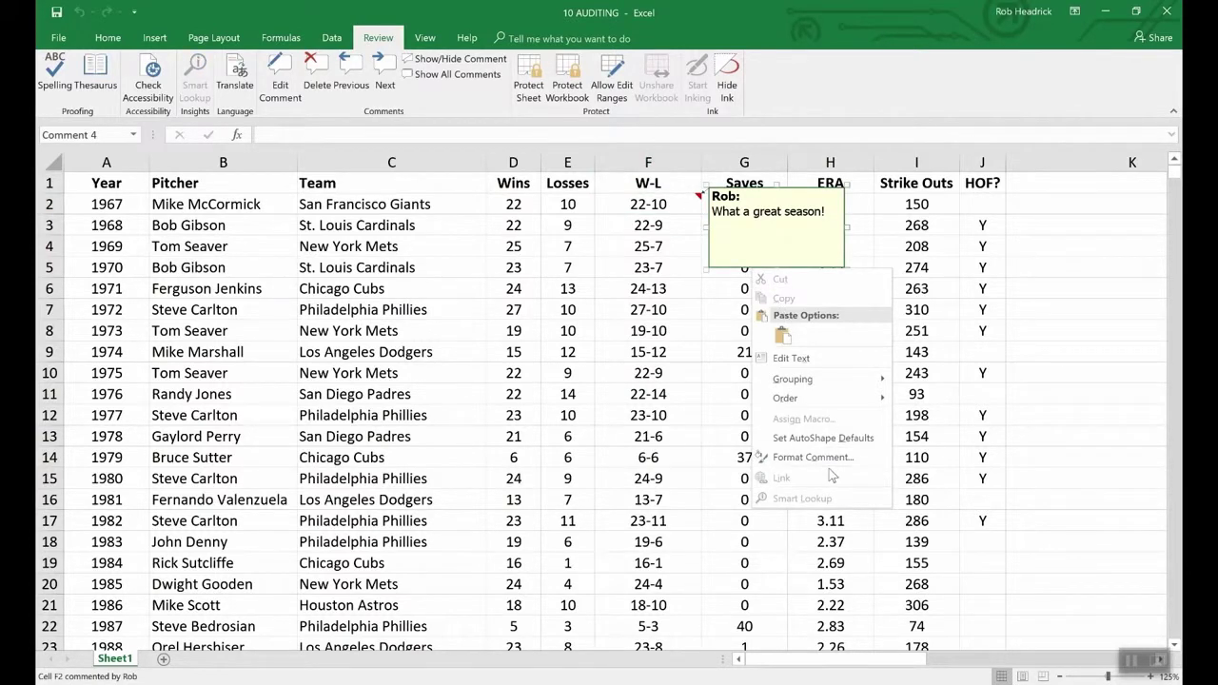
click(826, 458)
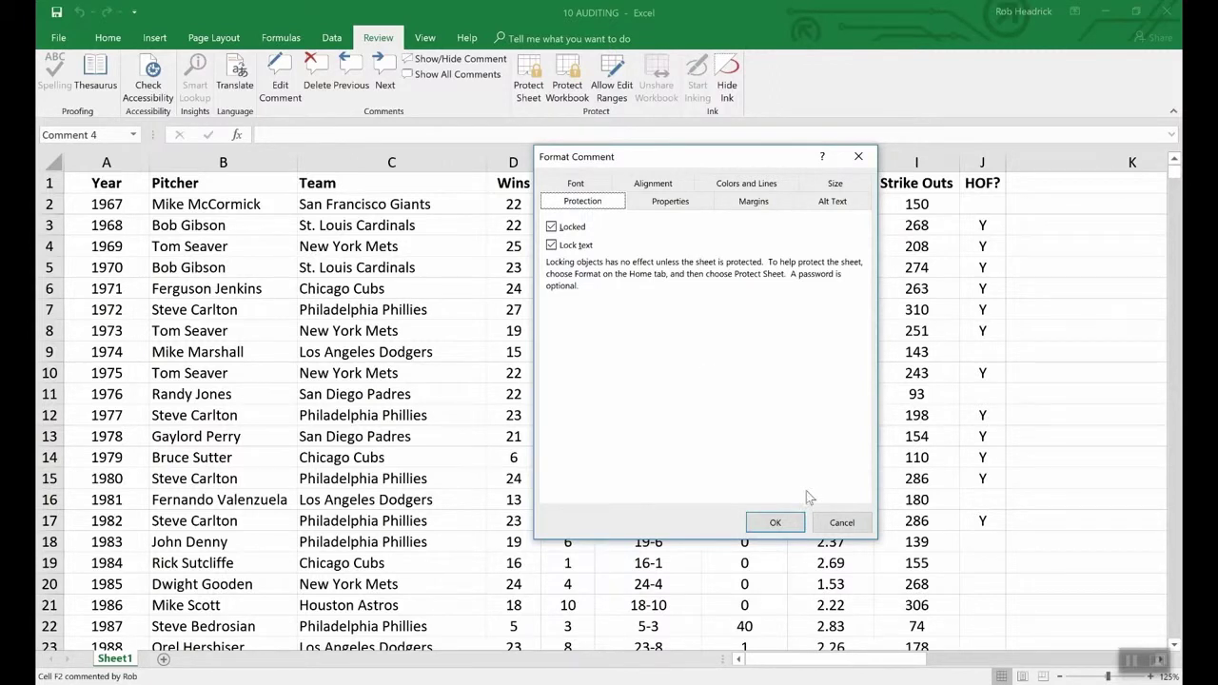
- Cancel the Format Comment dialog, leaving the comment's settings unchanged
click(826, 521)
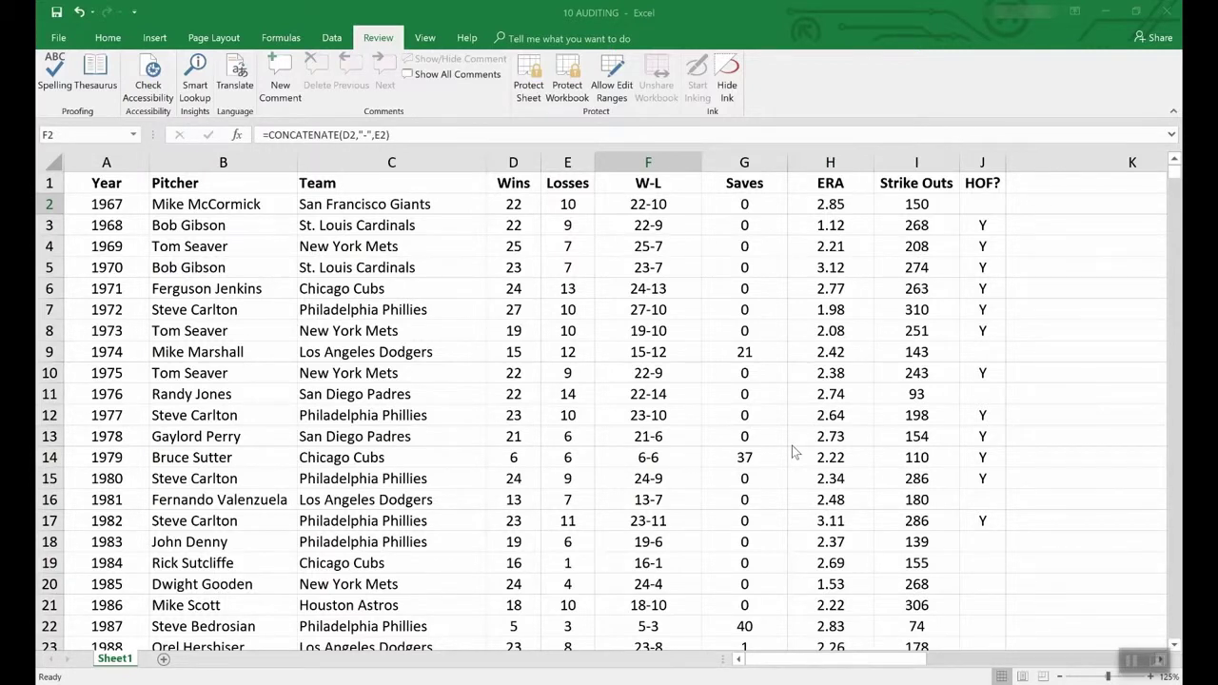
- Scroll the File > New template gallery until the Loan amortization schedule thumbnail is visible
click(58, 38)
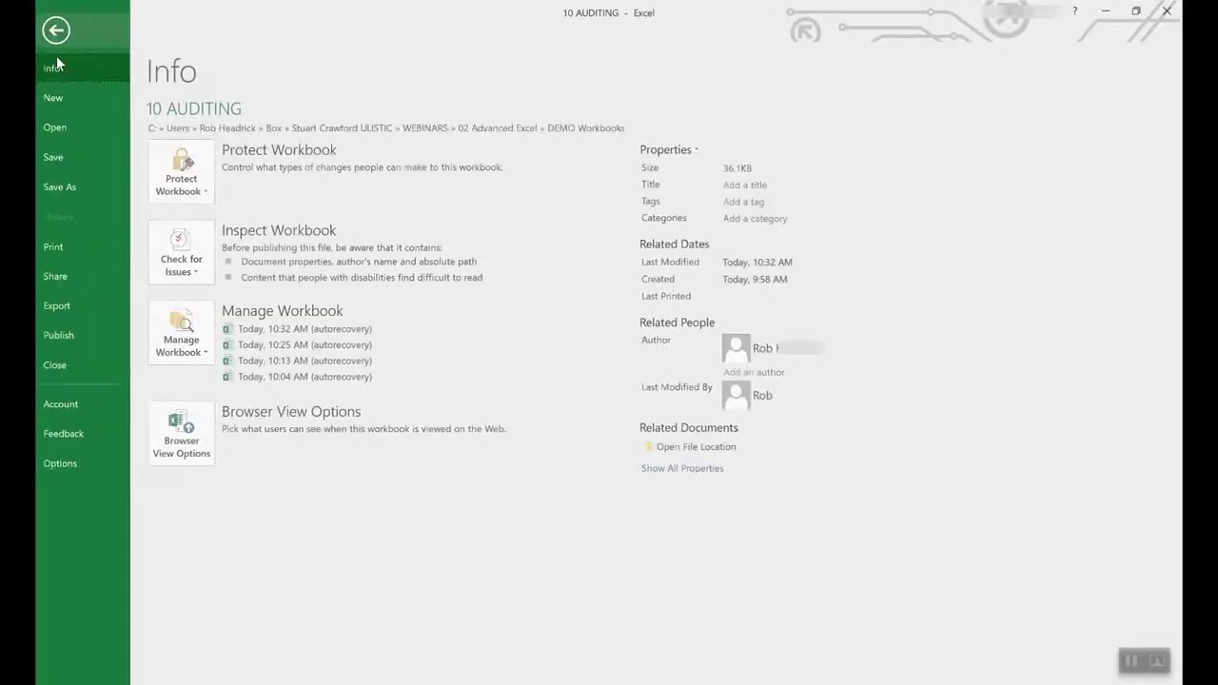
click(54, 98)
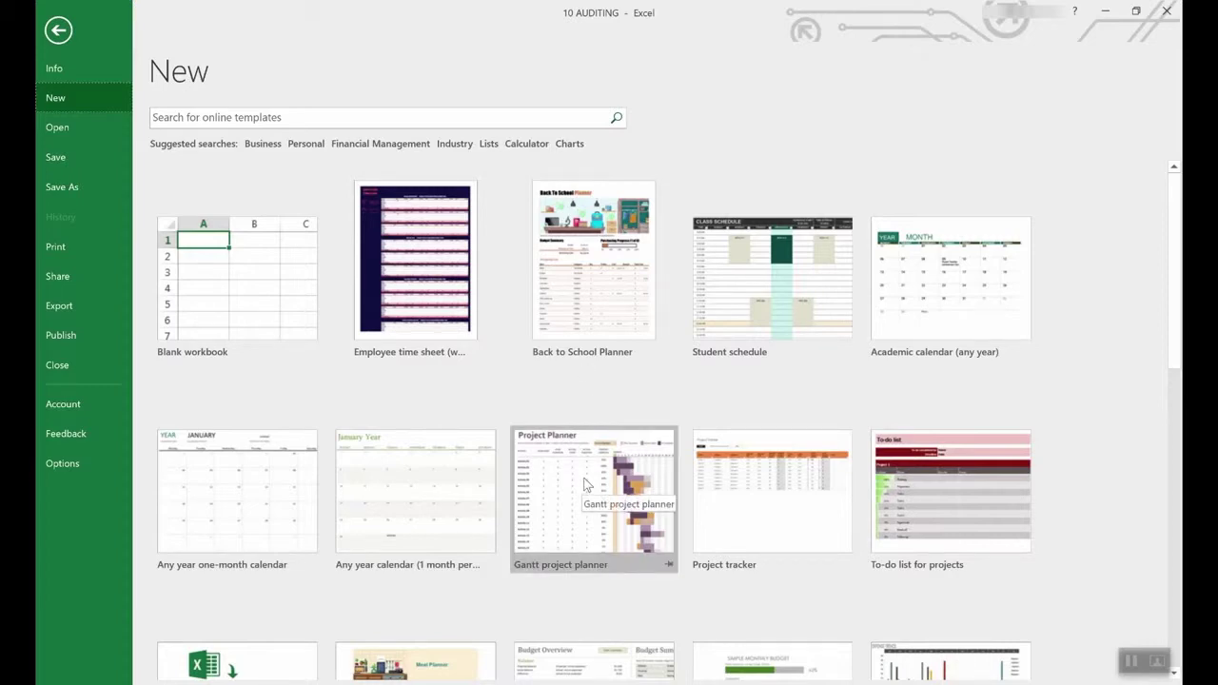
scroll(584, 484, down, 3)
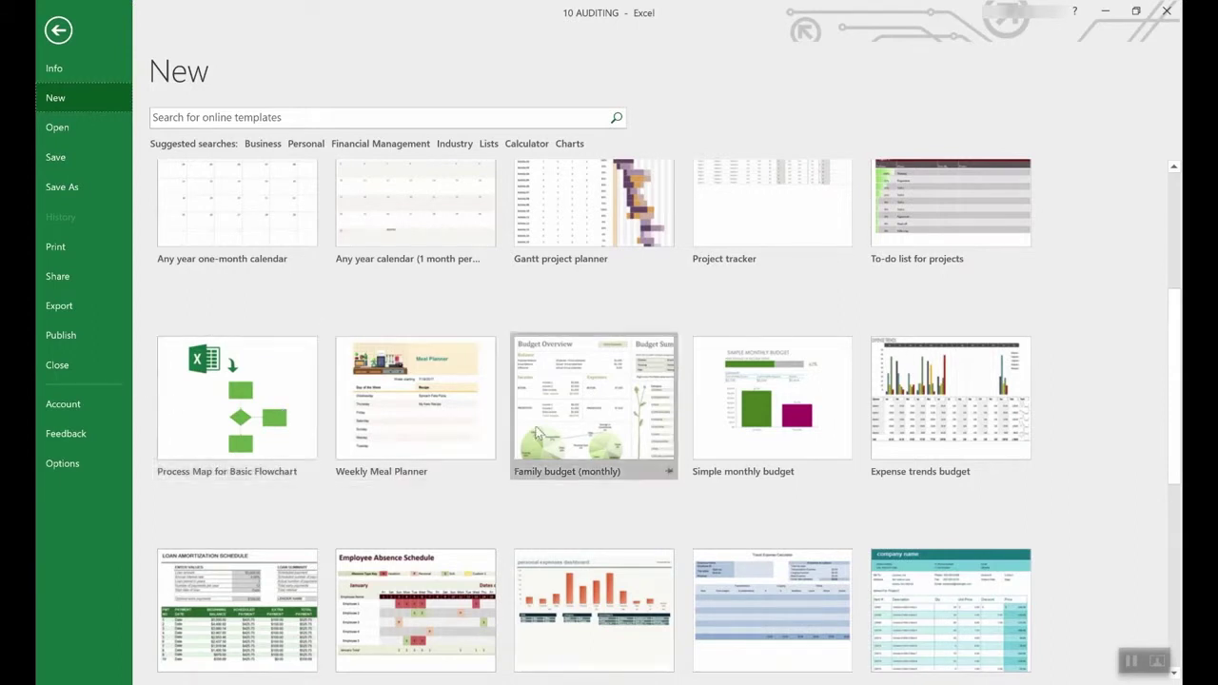
scroll(537, 433, down, 3)
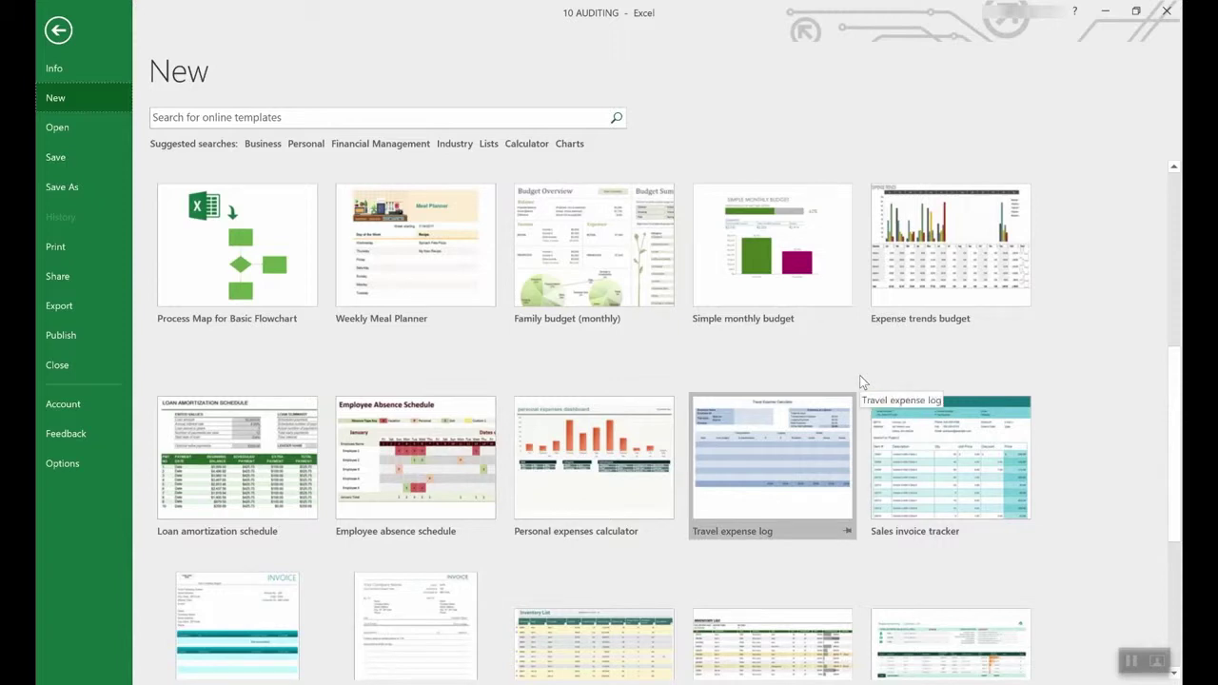
scroll(773, 386, up, 5)
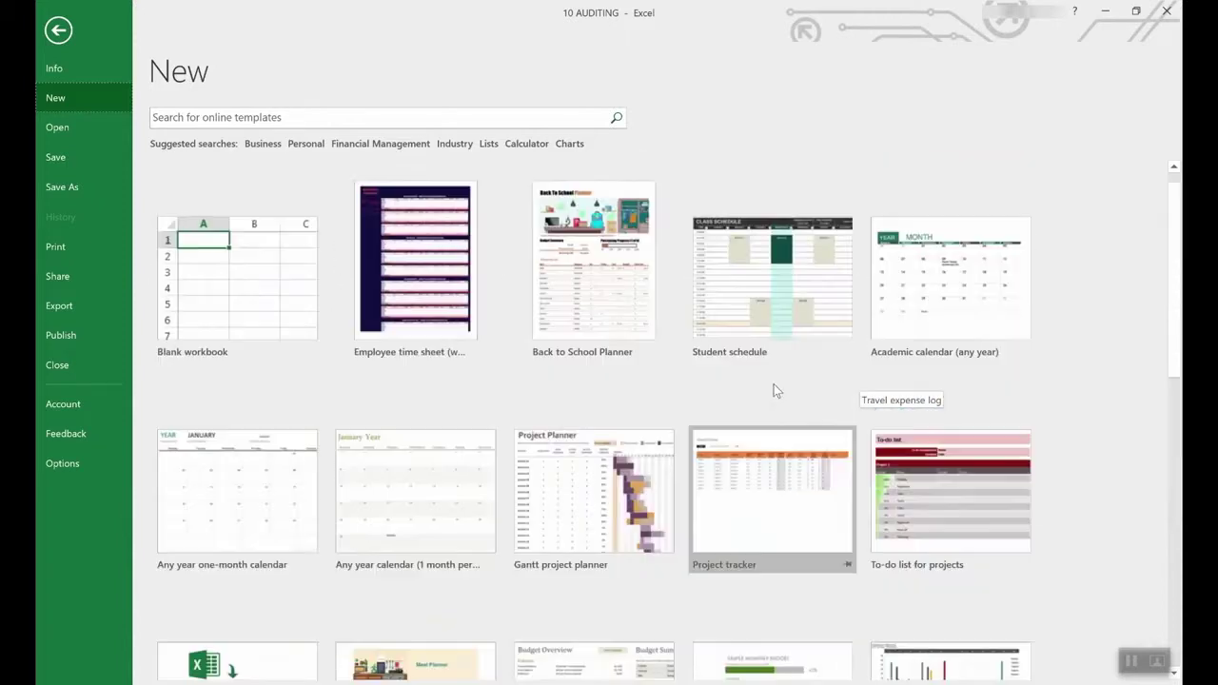
scroll(770, 428, down, 2)
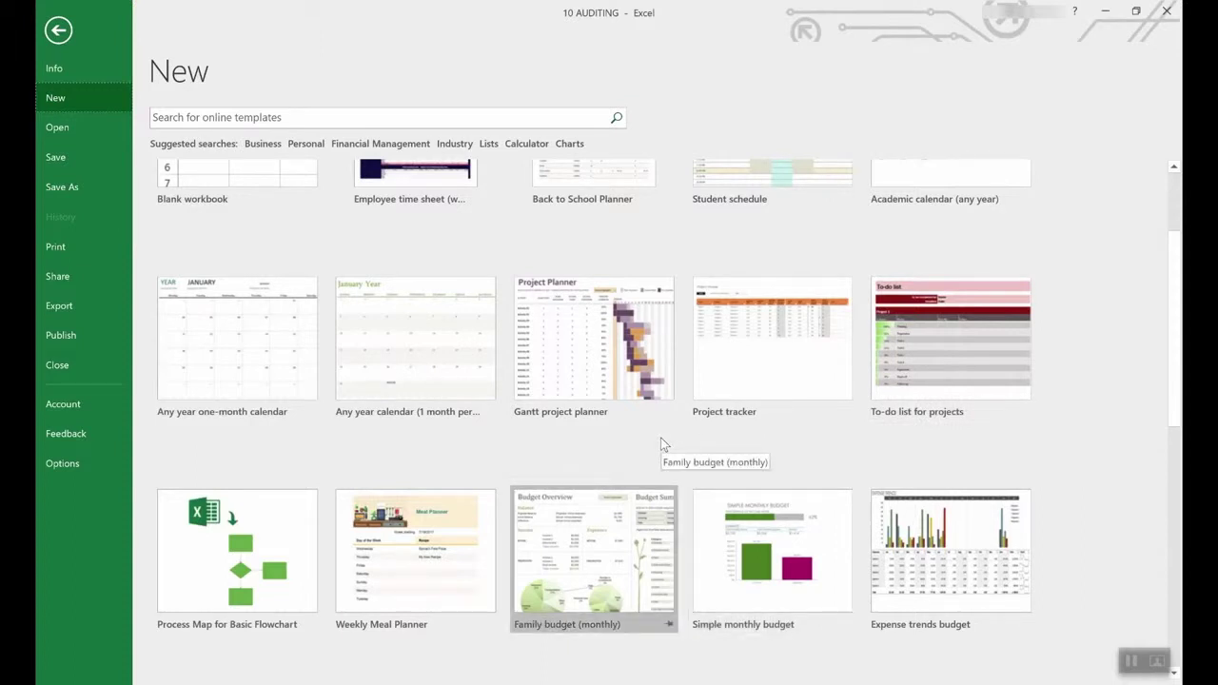
scroll(664, 443, down, 4)
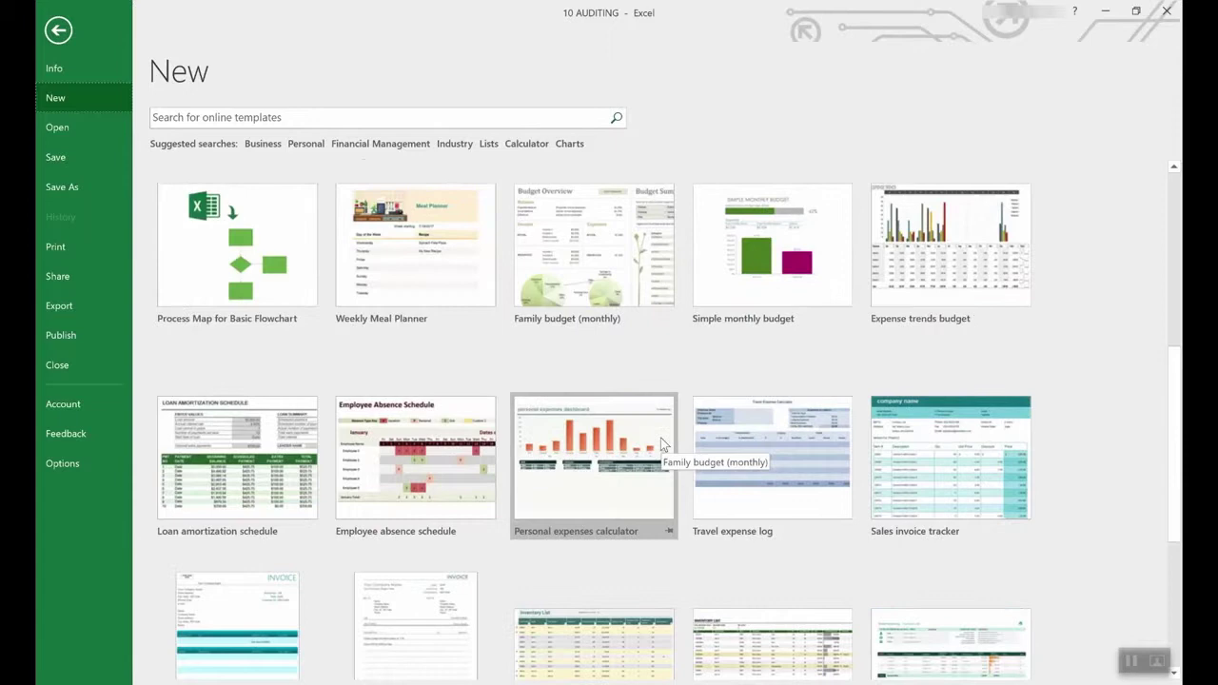
scroll(663, 443, down, 2)
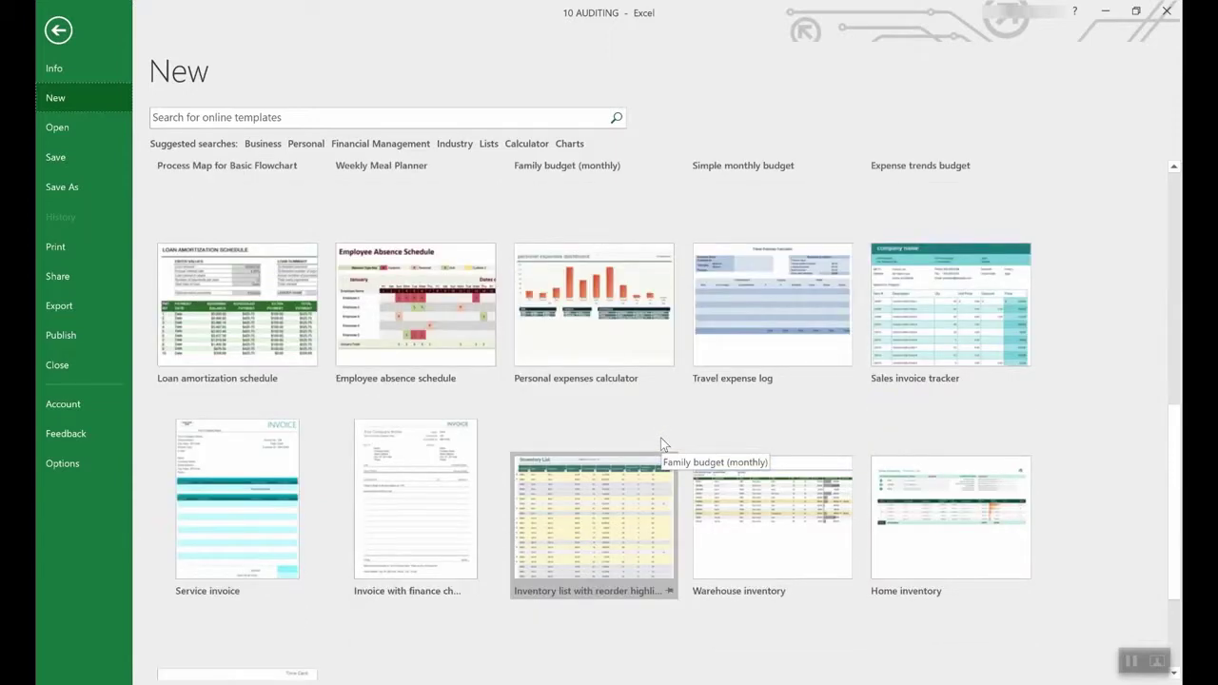
scroll(661, 438, up, 2)
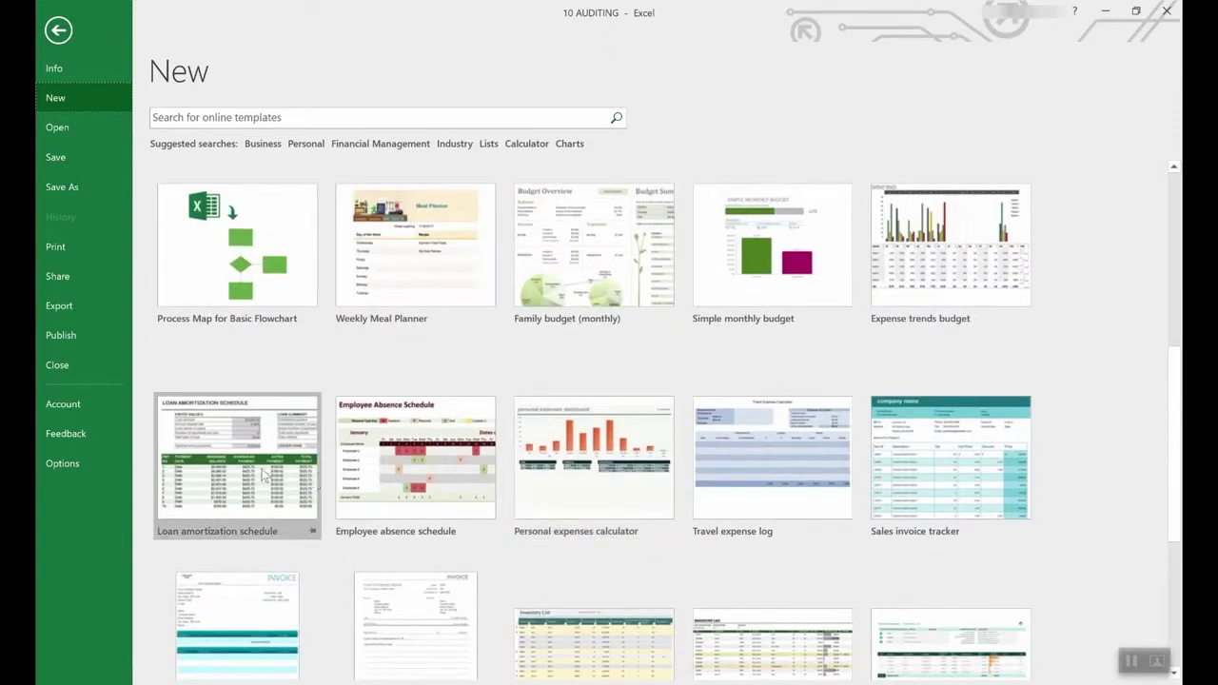
- Create Loan amortization schedule1 from the template and select the annual interest rate cell
click(240, 438)
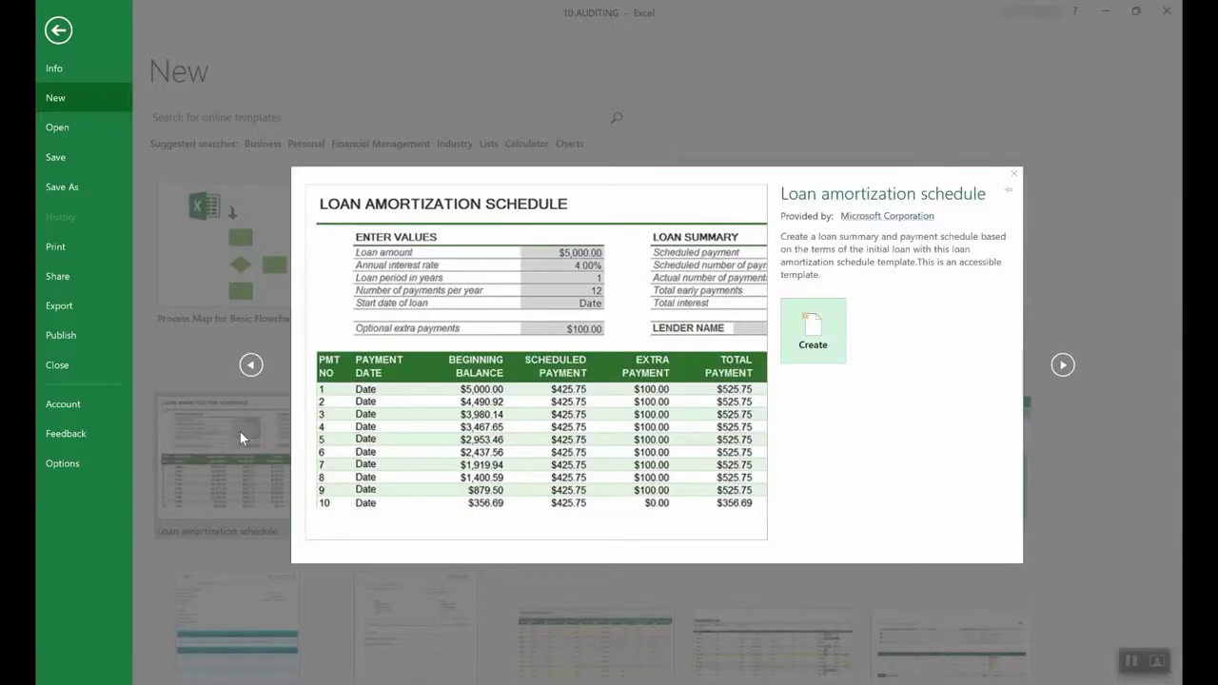
click(834, 337)
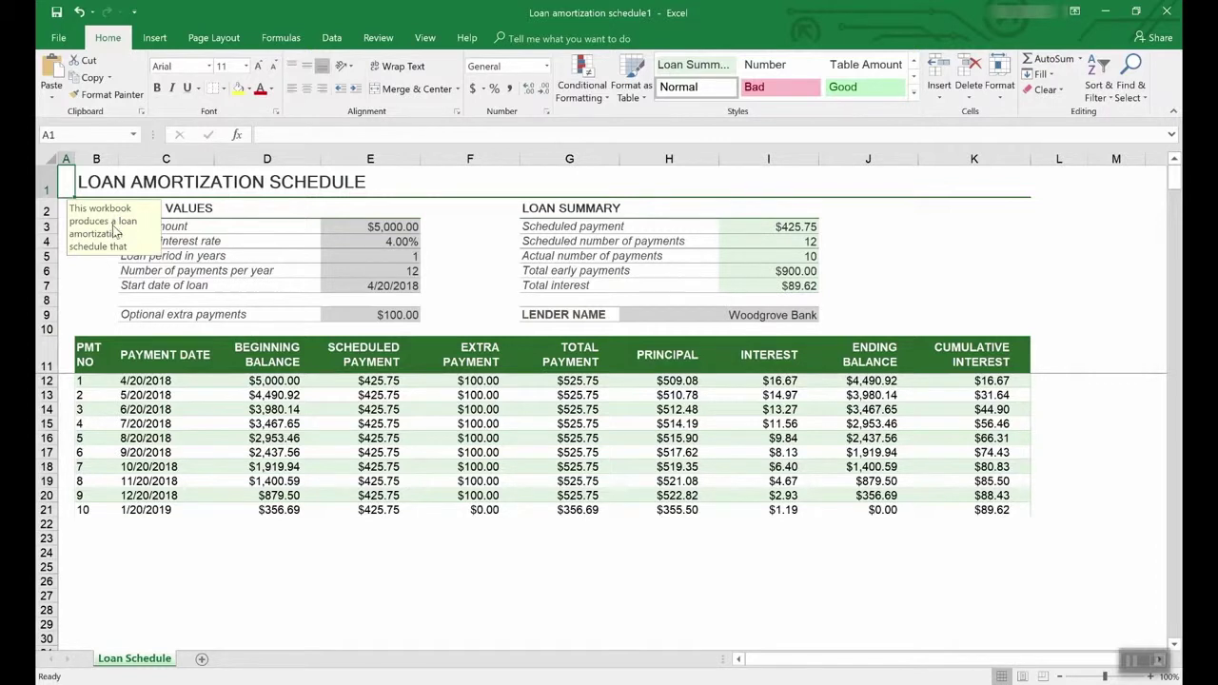
click(398, 242)
- Check the Loan amount input cell, then return to the File > New template gallery
click(398, 227)
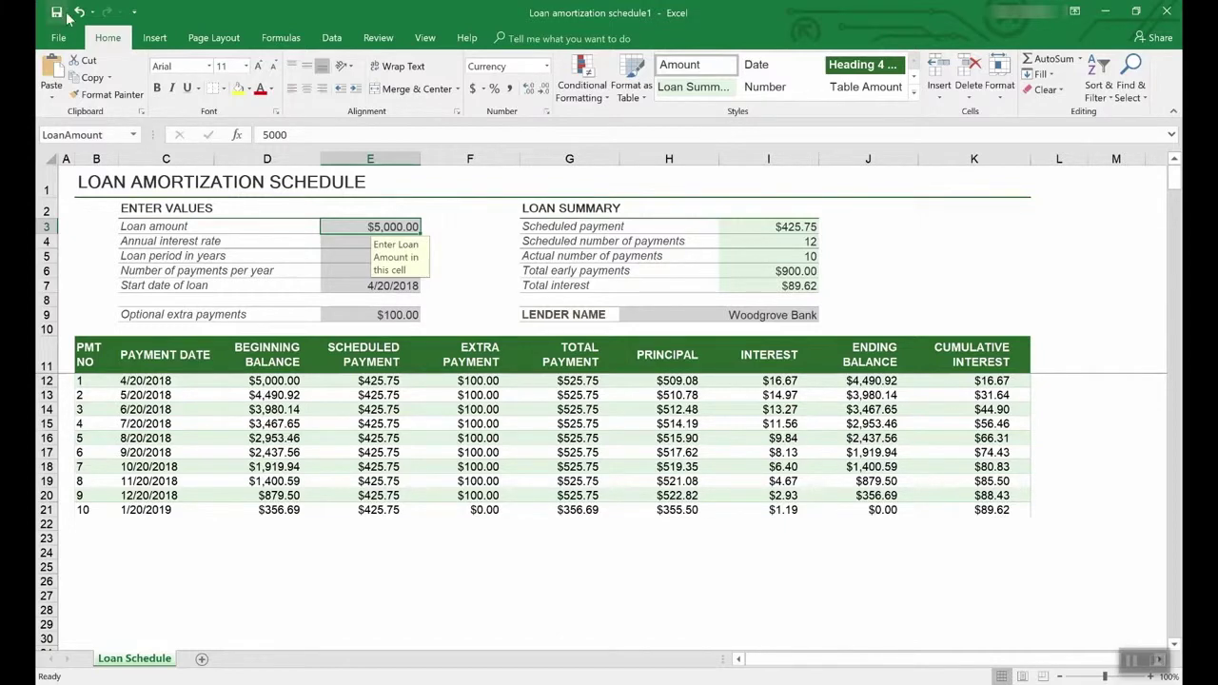
click(61, 38)
click(63, 94)
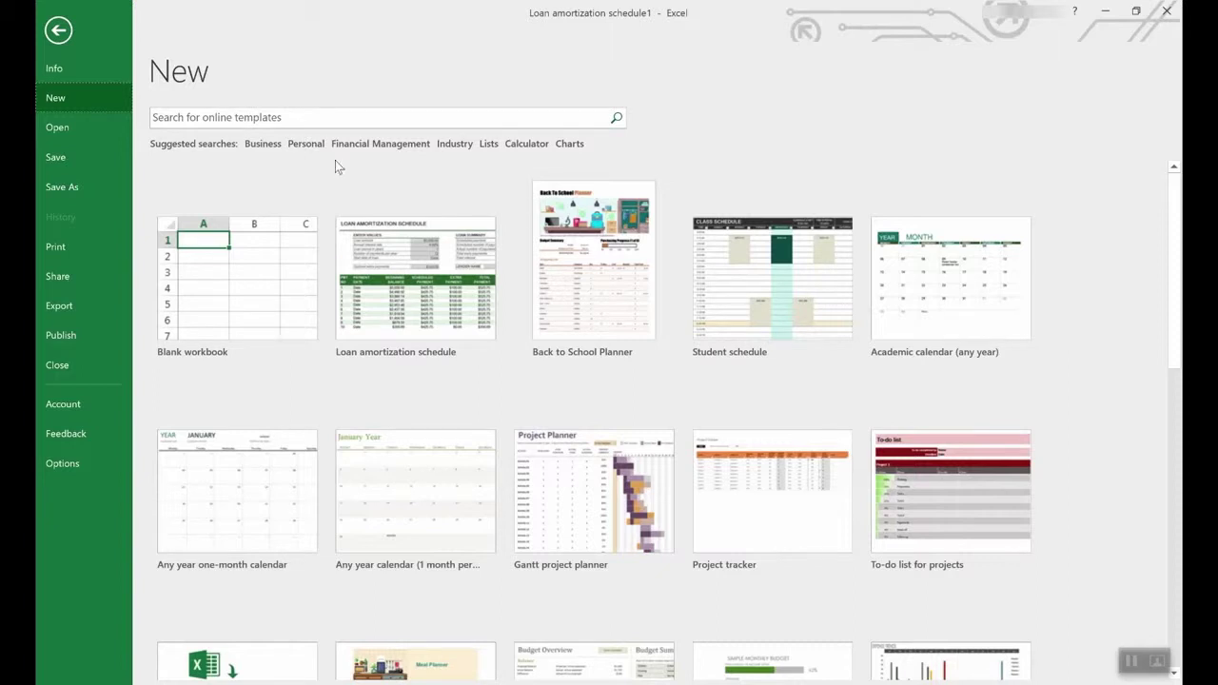
- Search the templates for Lists and scroll through the results
click(490, 143)
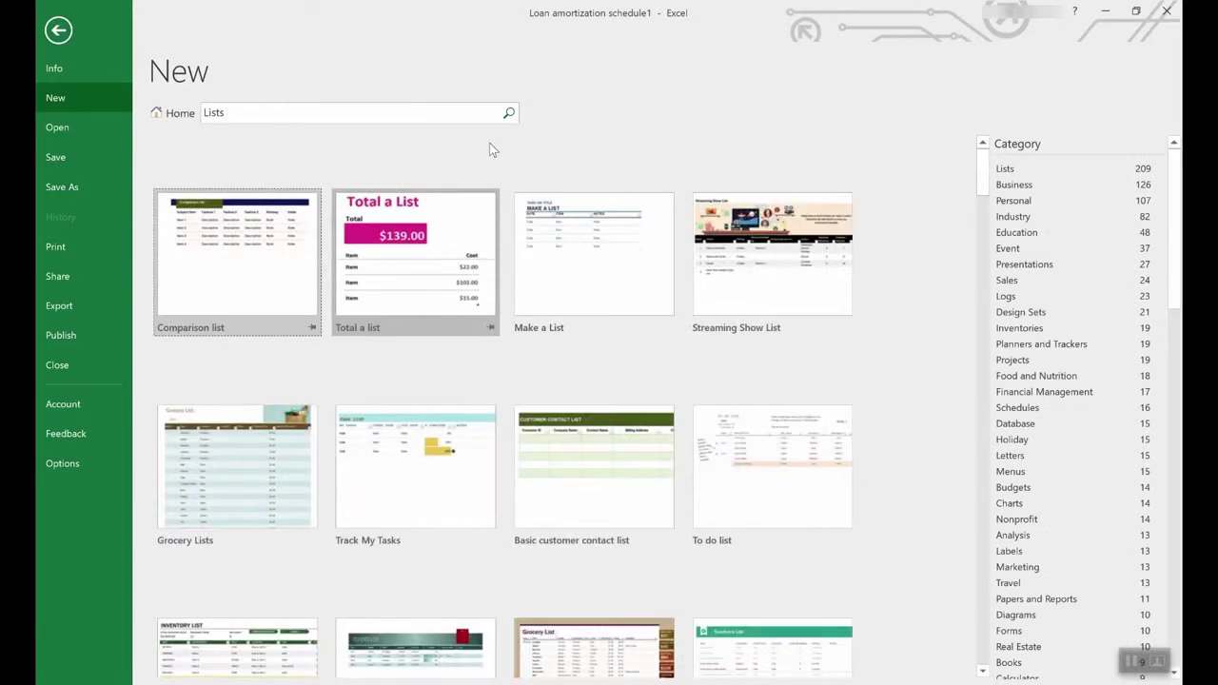
scroll(558, 410, down, 3)
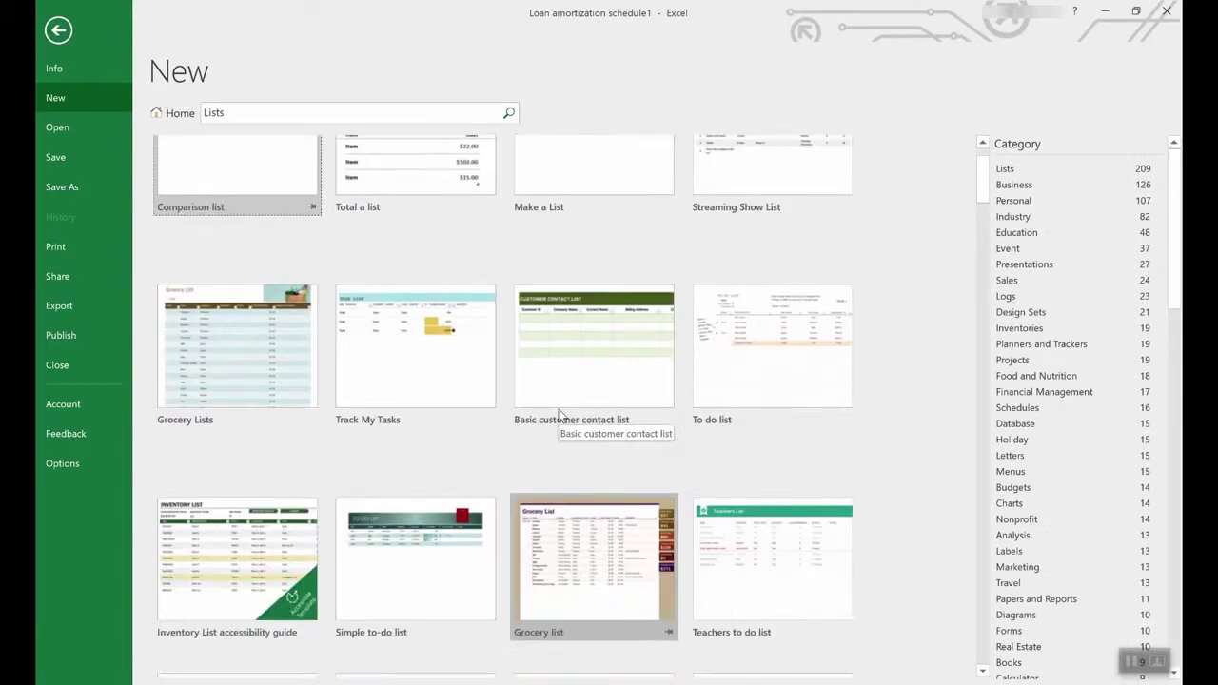
scroll(559, 409, down, 6)
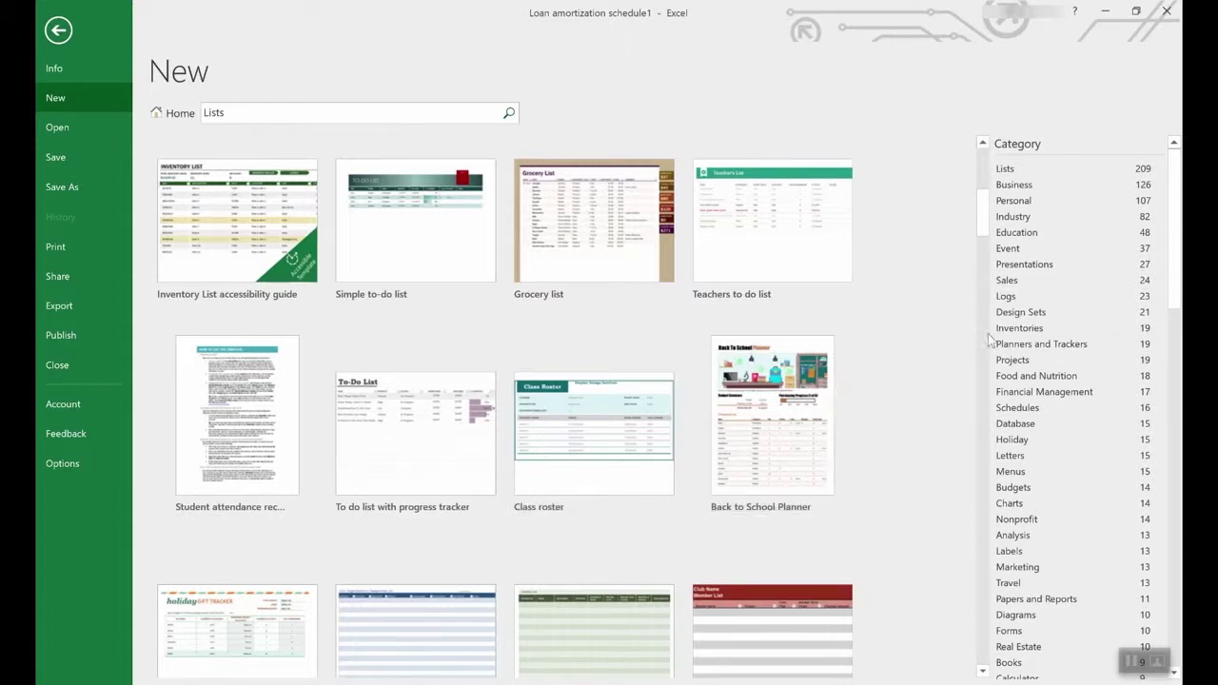
scroll(1089, 343, down, 2)
drag(1177, 266, 1120, 257)
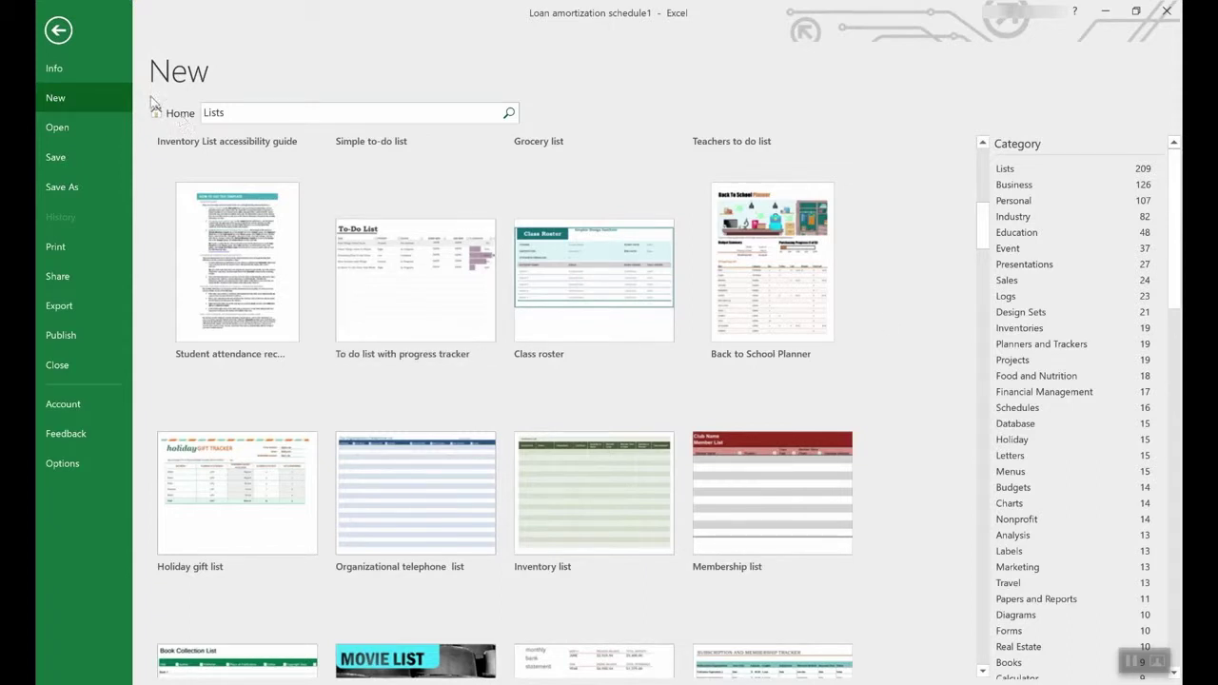
- Return to the featured templates and preview Employee time sheet (weekly, monthly, yearly)
click(176, 114)
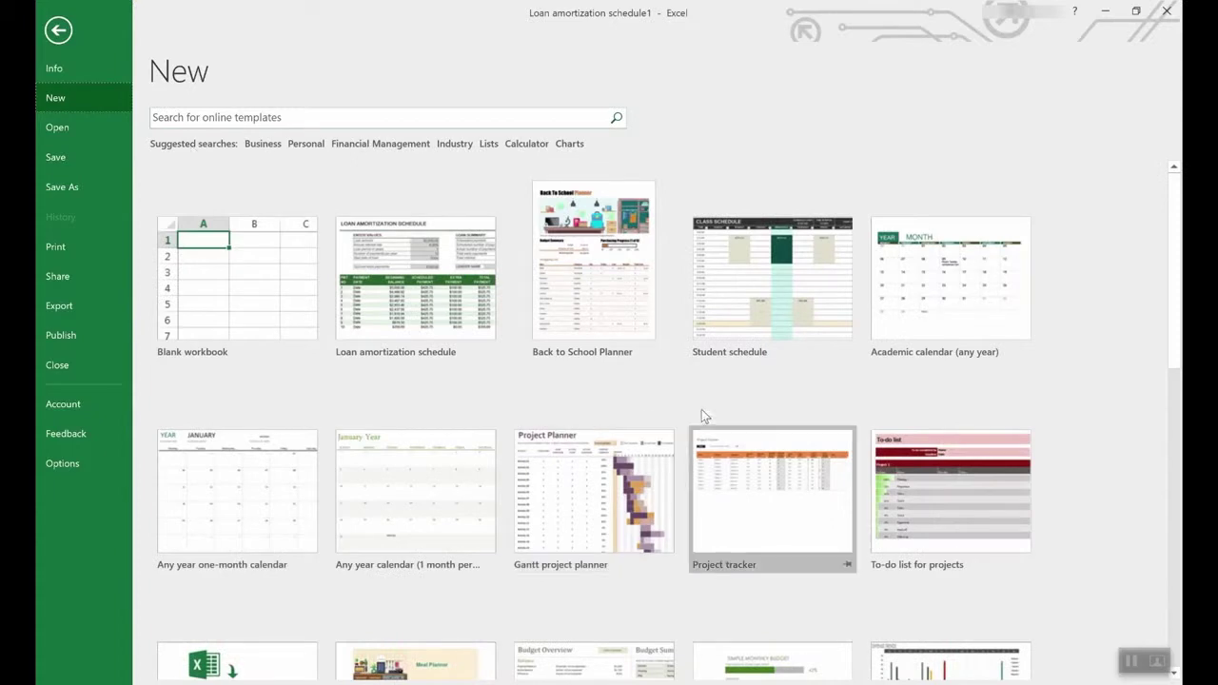
scroll(705, 411, down, 6)
scroll(708, 413, down, 2)
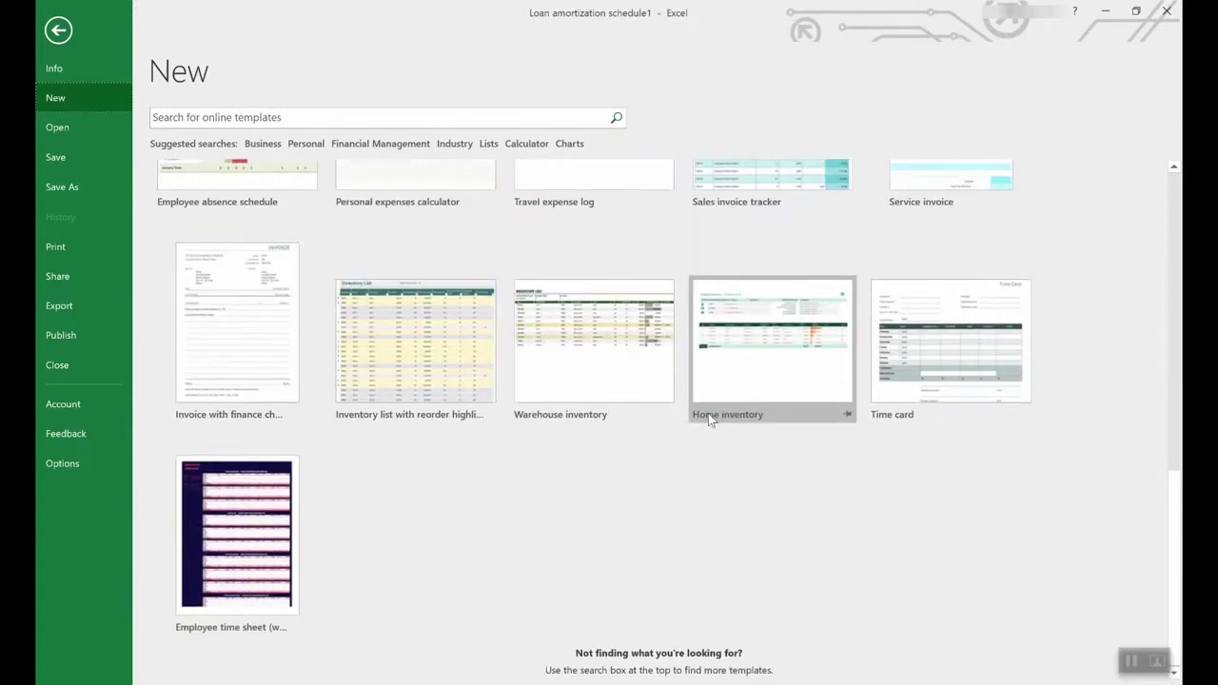
click(230, 505)
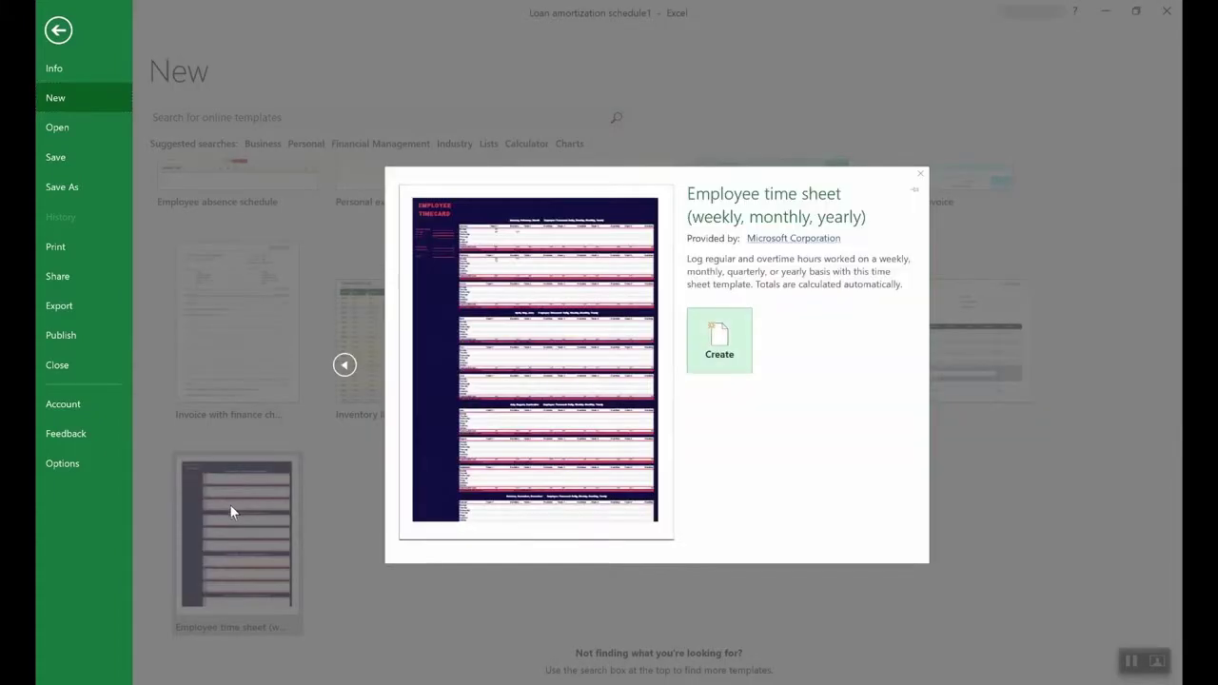
- Create an Employee time sheet workbook and inspect the Regular hrs and Overtime hrs total formulas
click(735, 341)
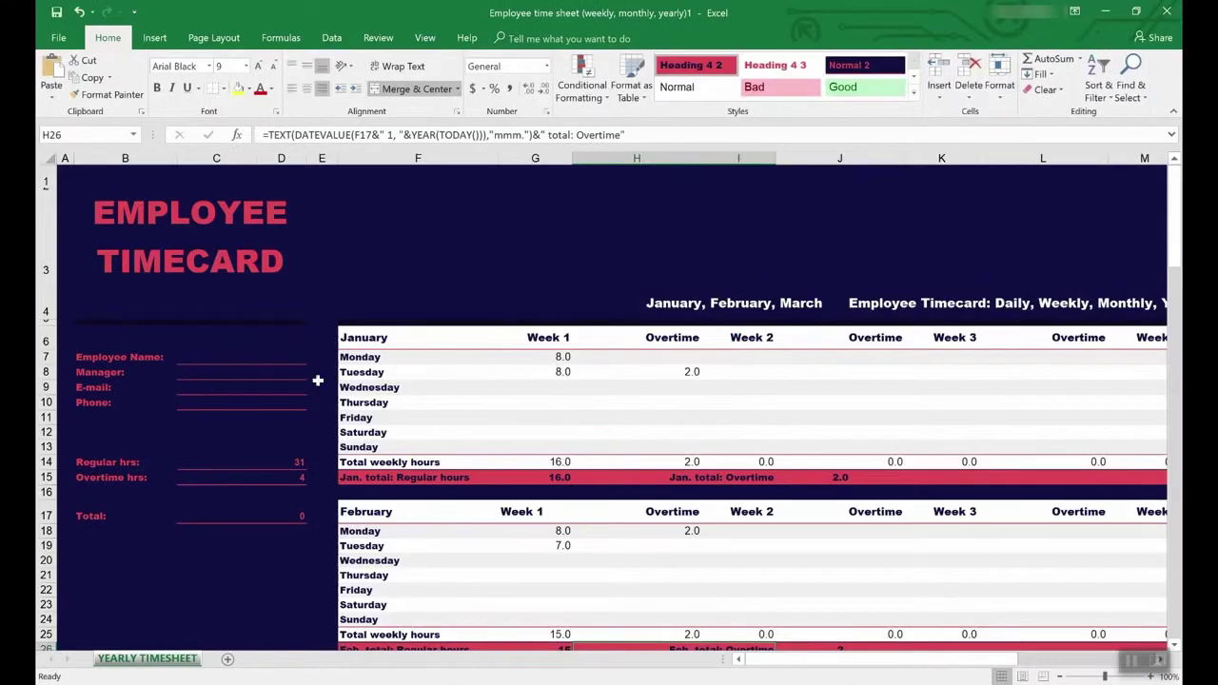
click(224, 463)
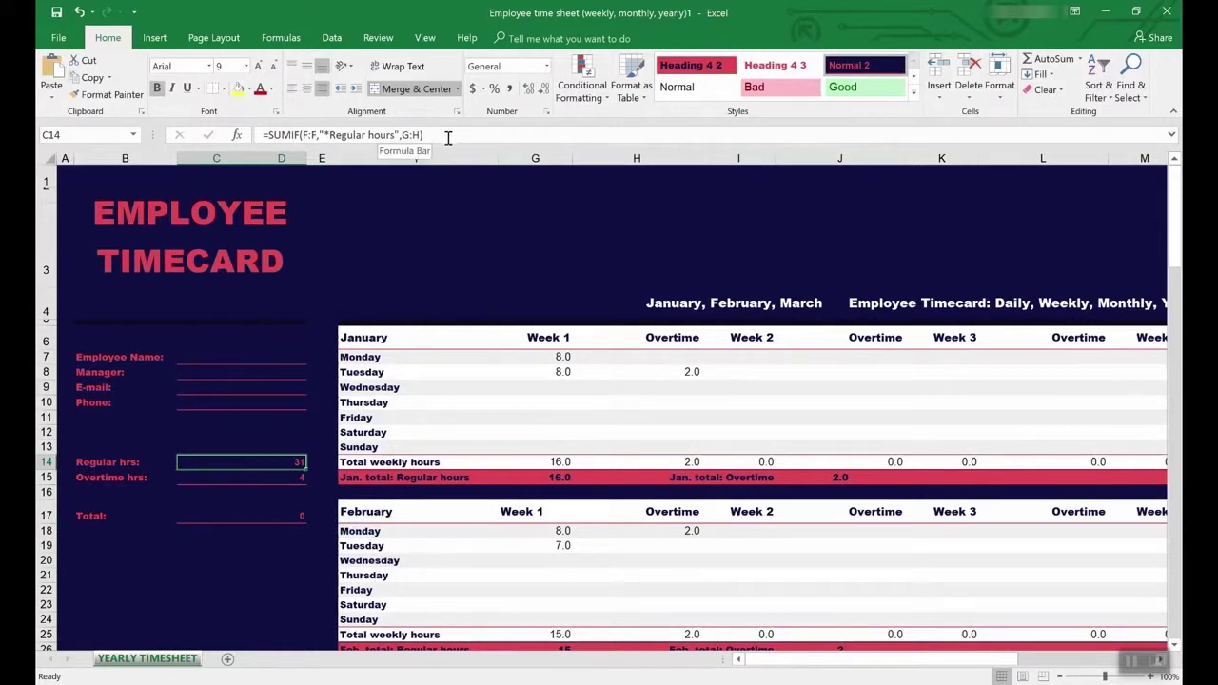
click(281, 479)
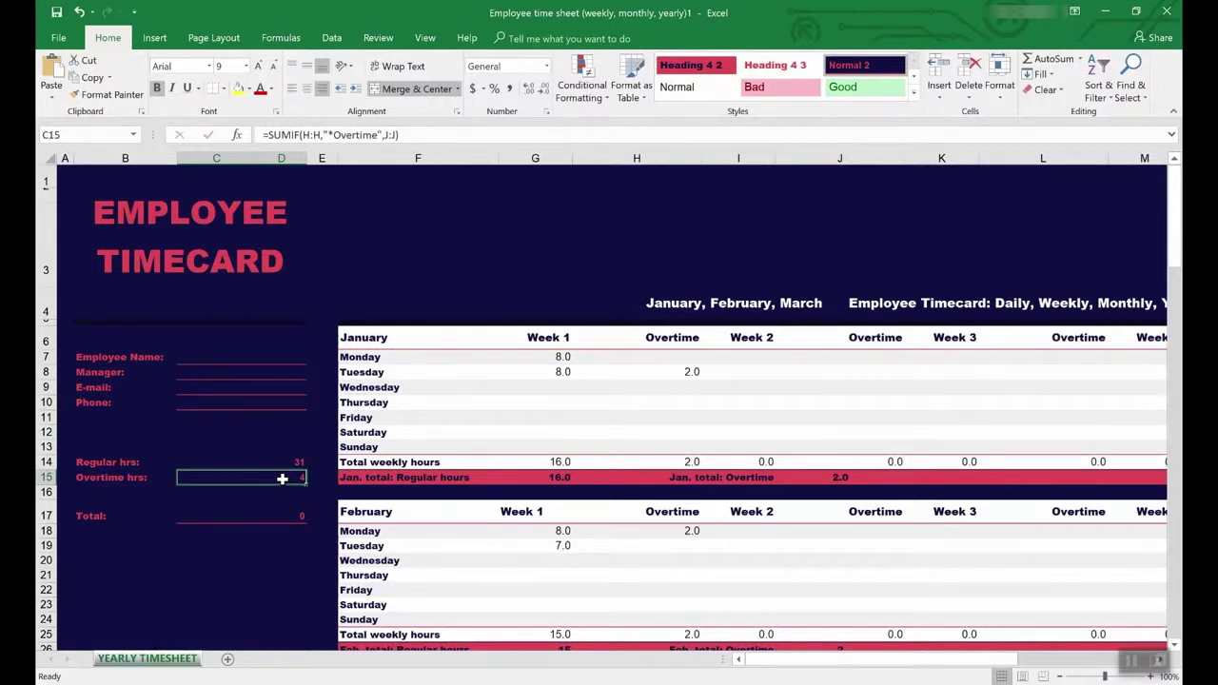
- Trace the precedents of the Overtime hrs total and recheck the Regular hrs formula
click(378, 38)
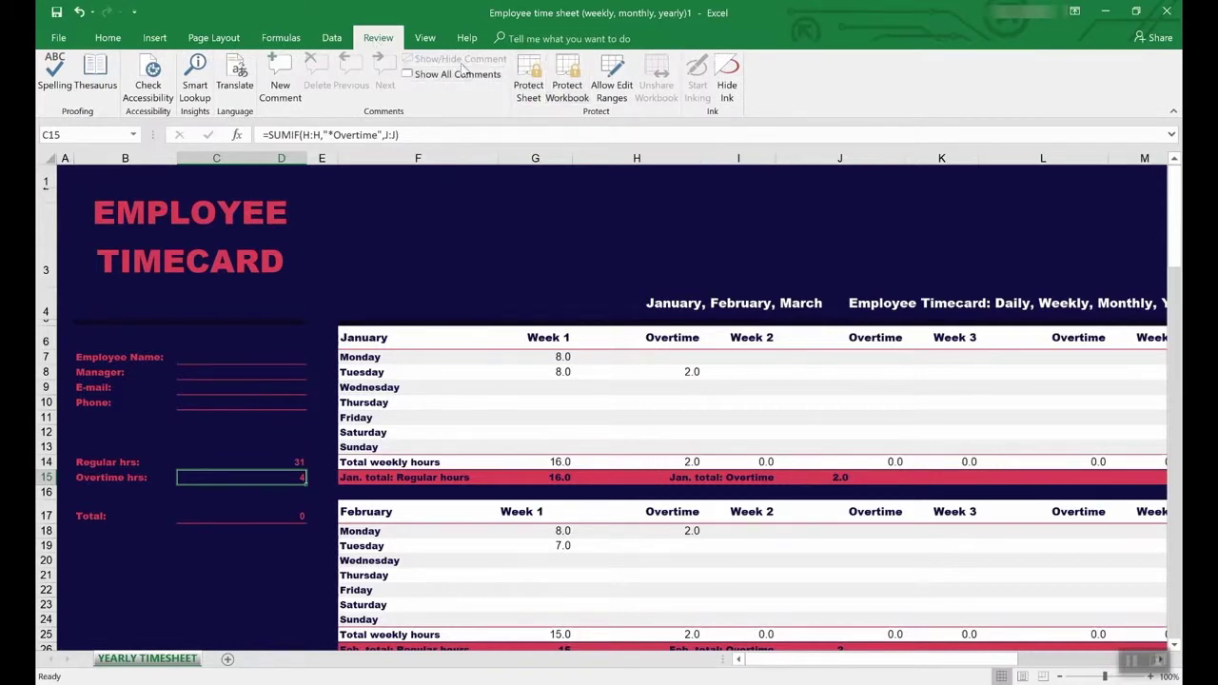
click(281, 38)
click(629, 61)
scroll(623, 461, down, 7)
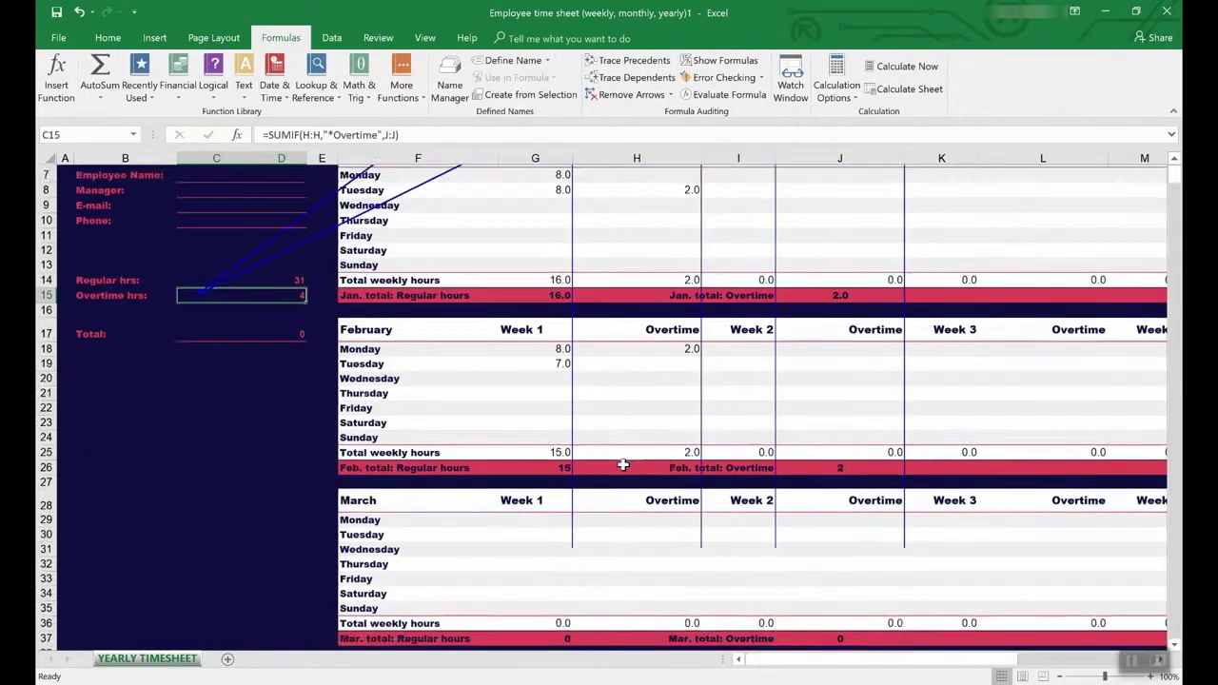
scroll(624, 461, up, 7)
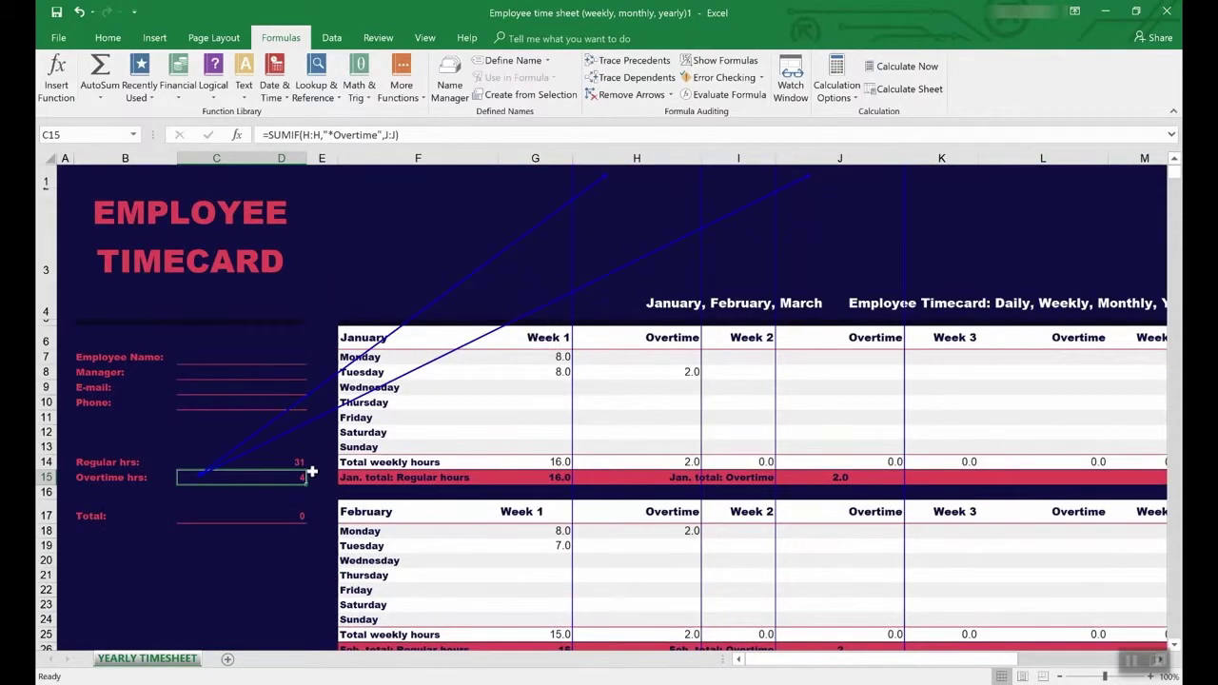
click(248, 462)
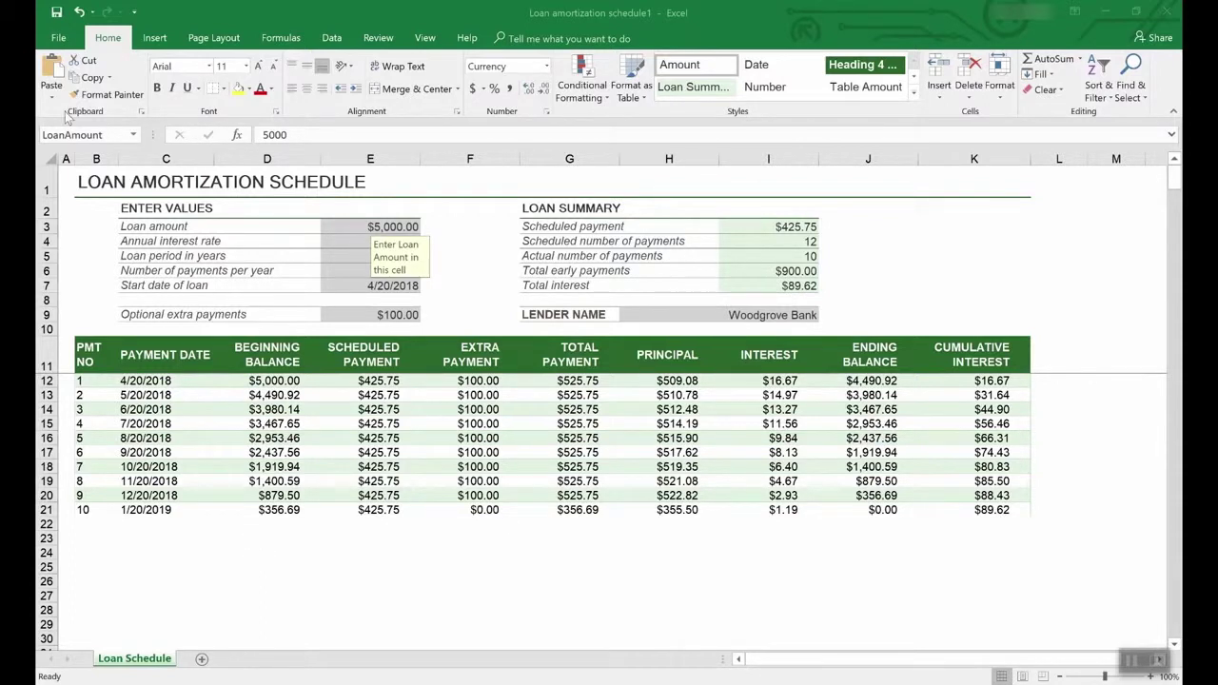
click(60, 38)
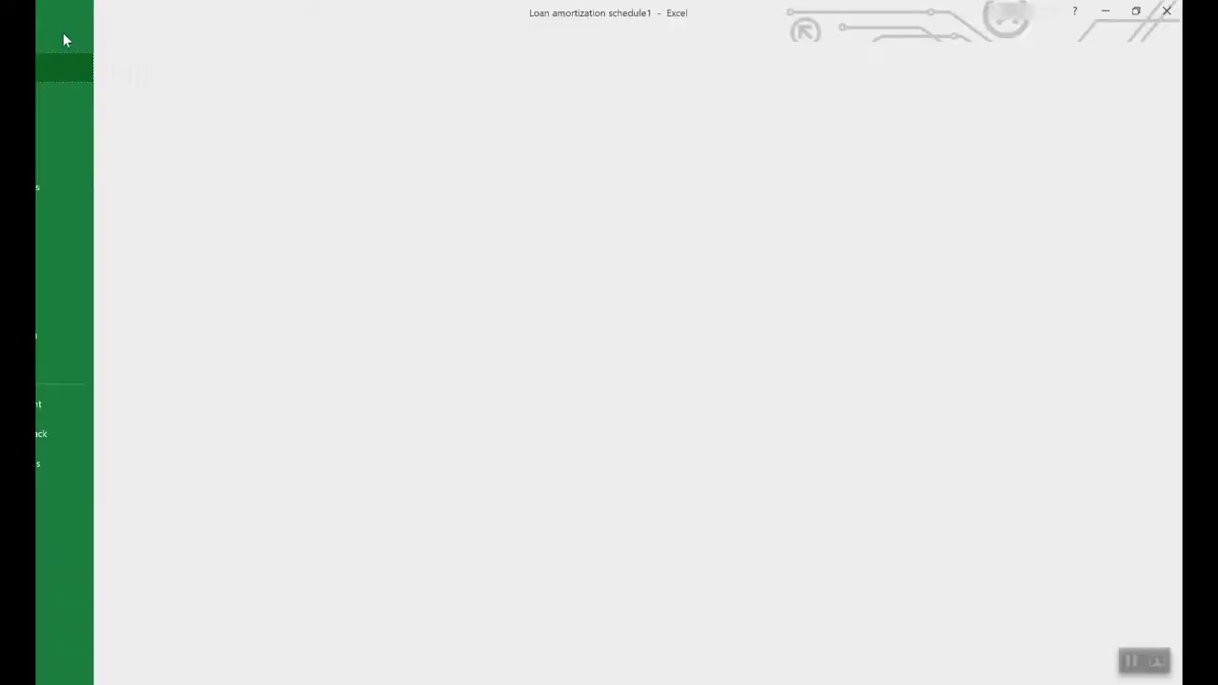
click(78, 188)
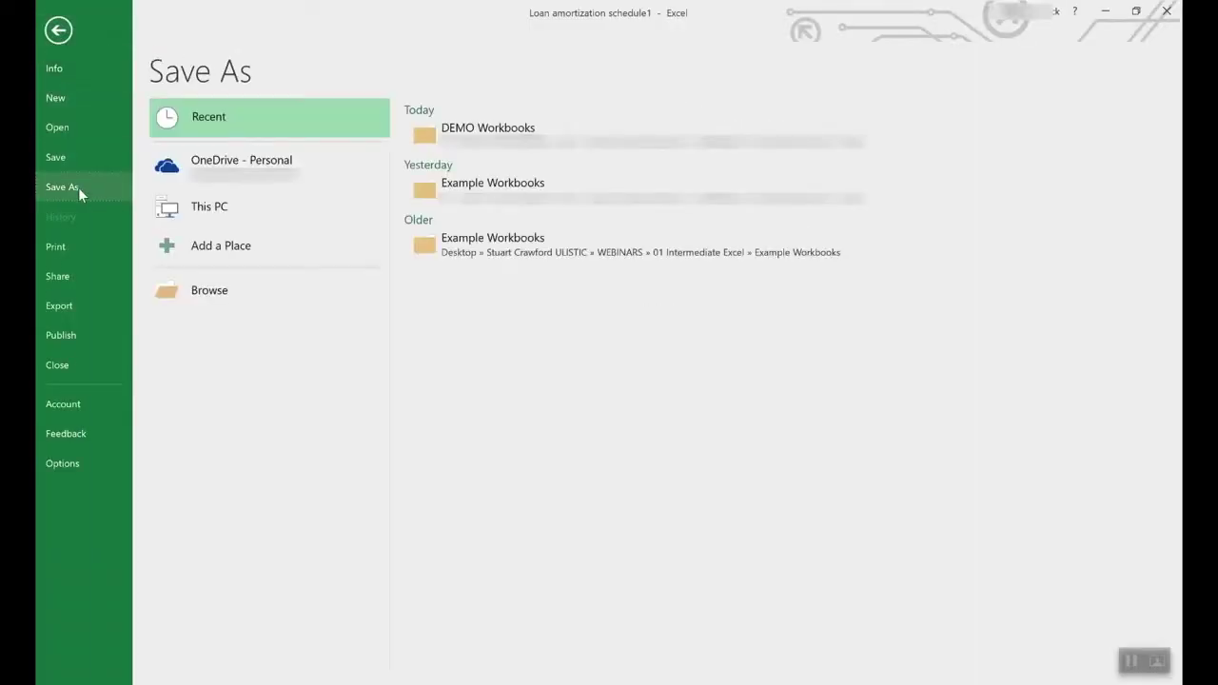
click(261, 164)
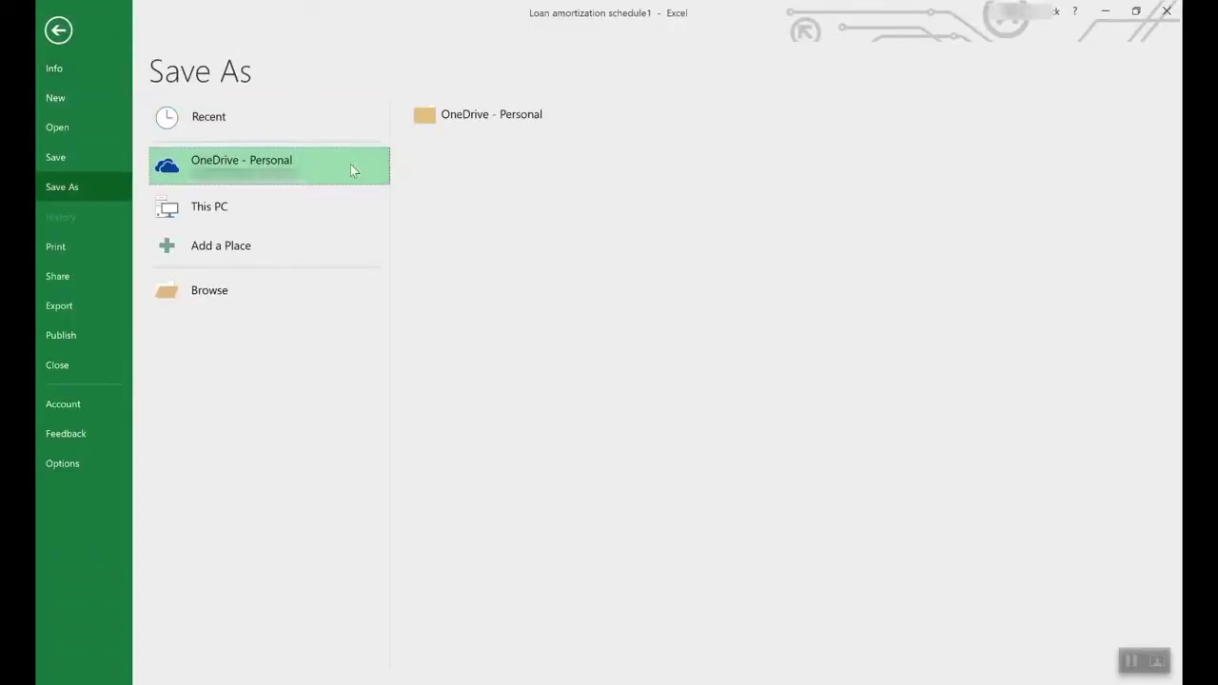
click(230, 202)
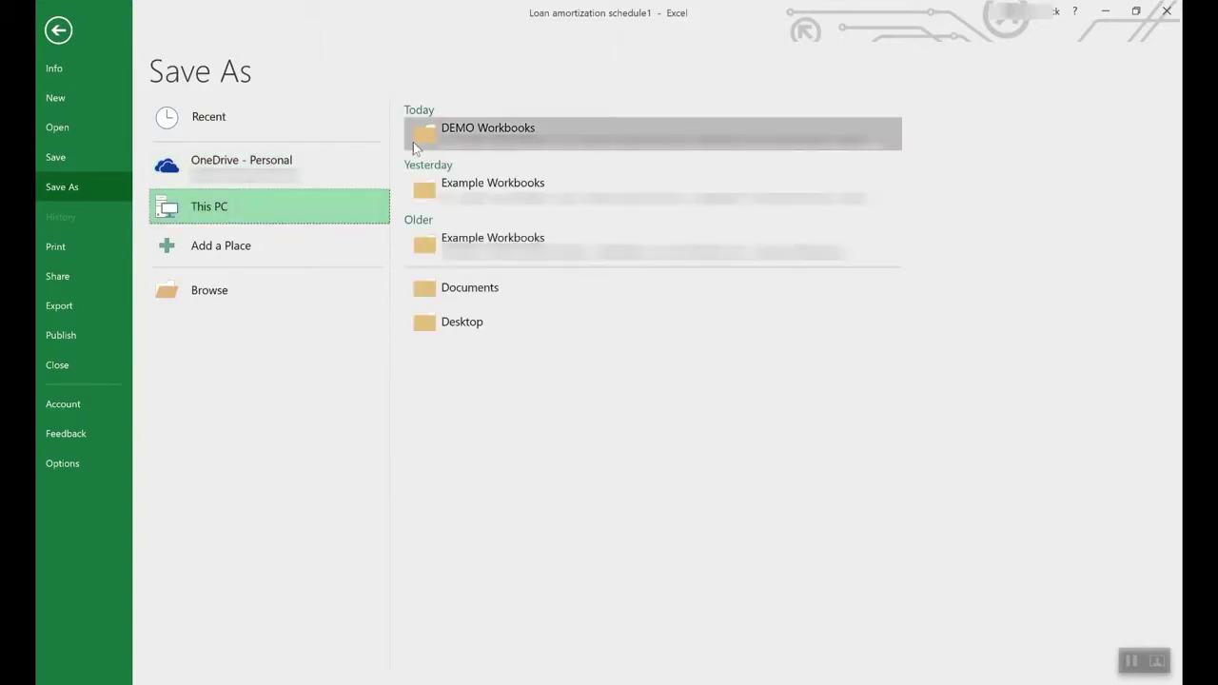
double_click(326, 193)
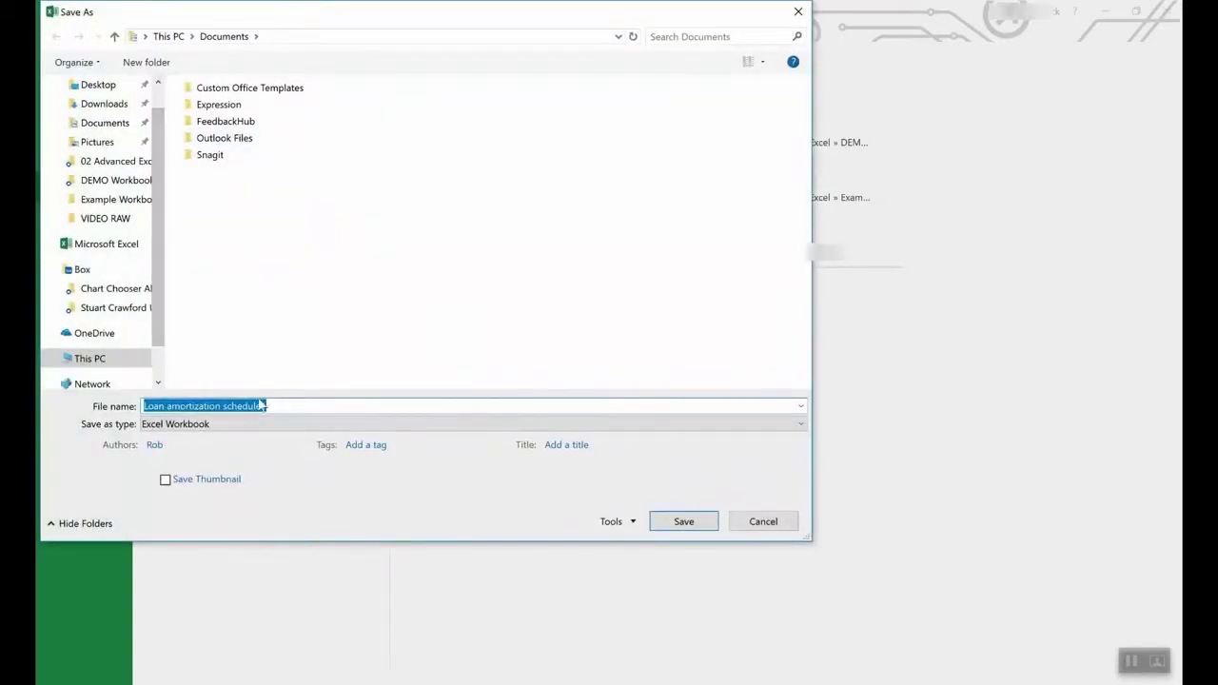
click(229, 424)
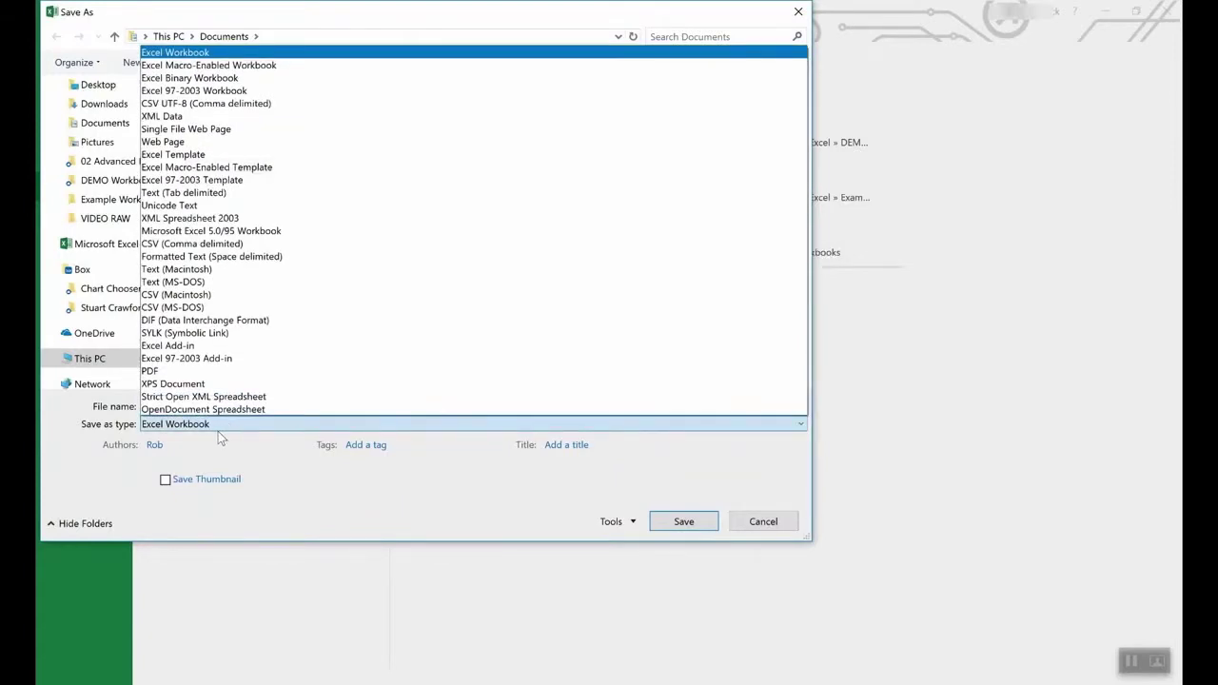
click(202, 155)
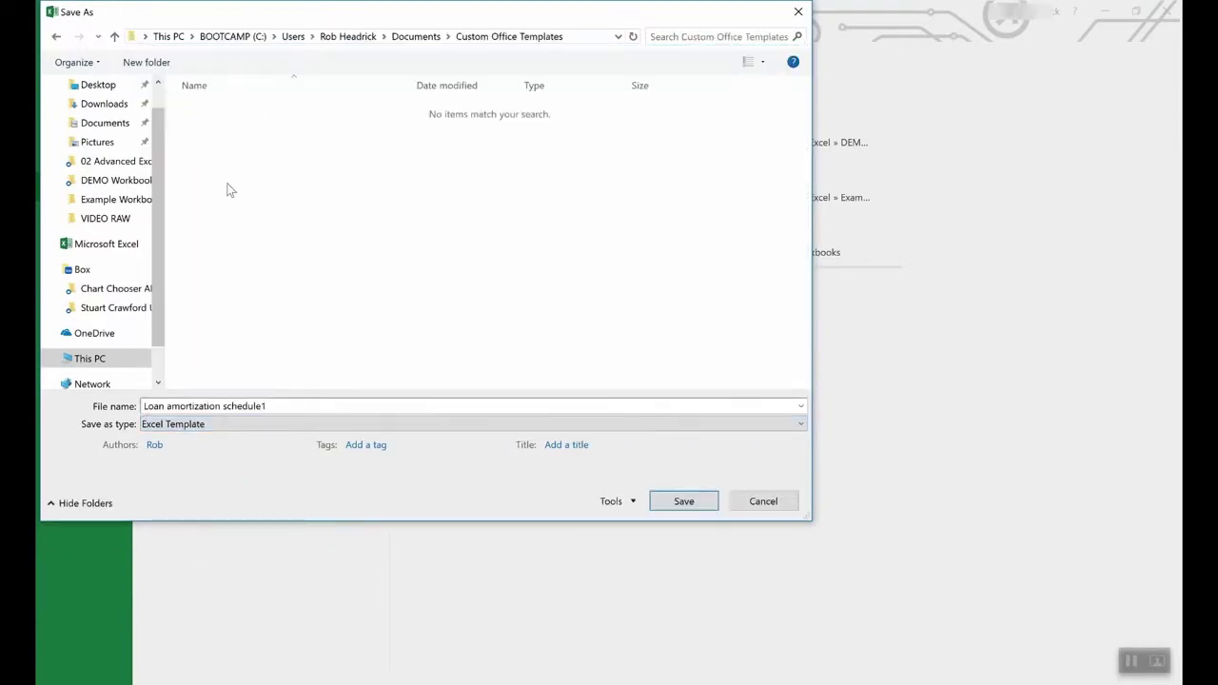
click(763, 501)
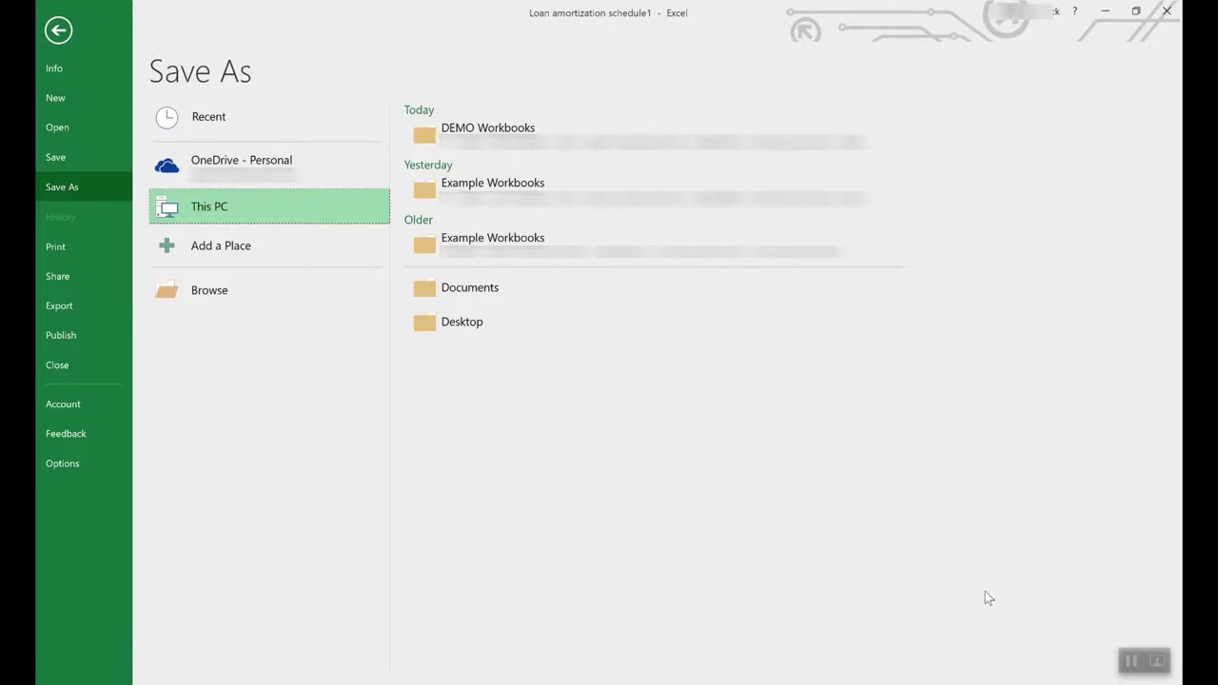
click(58, 30)
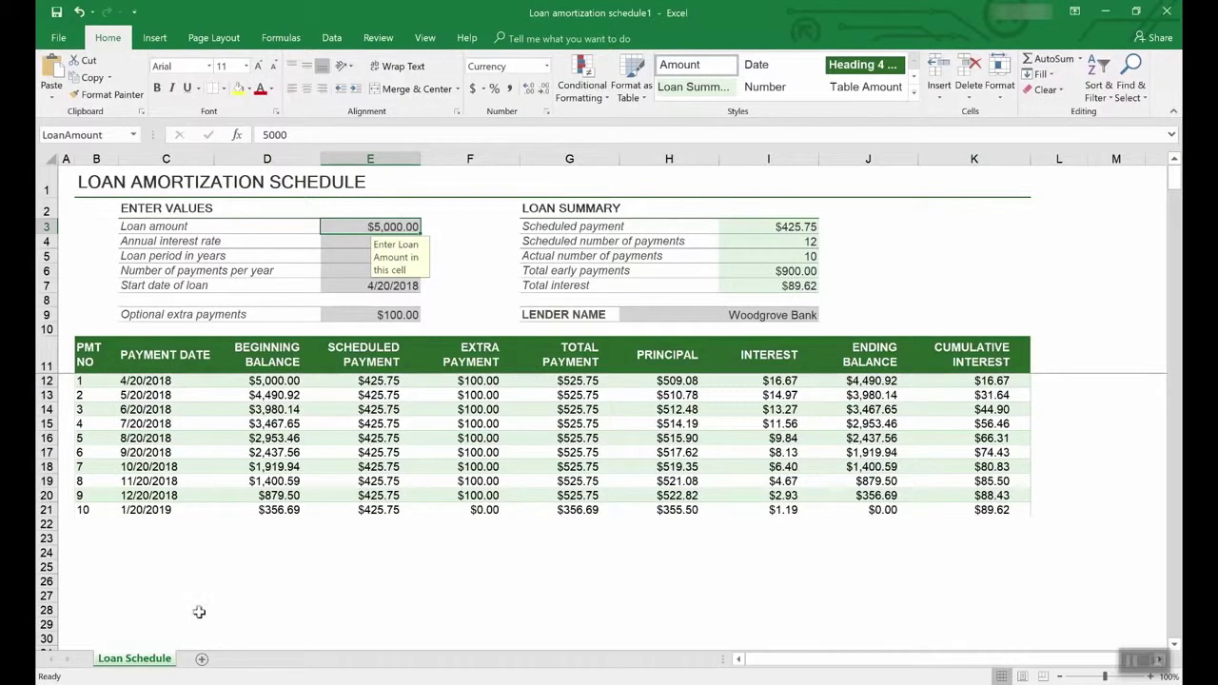